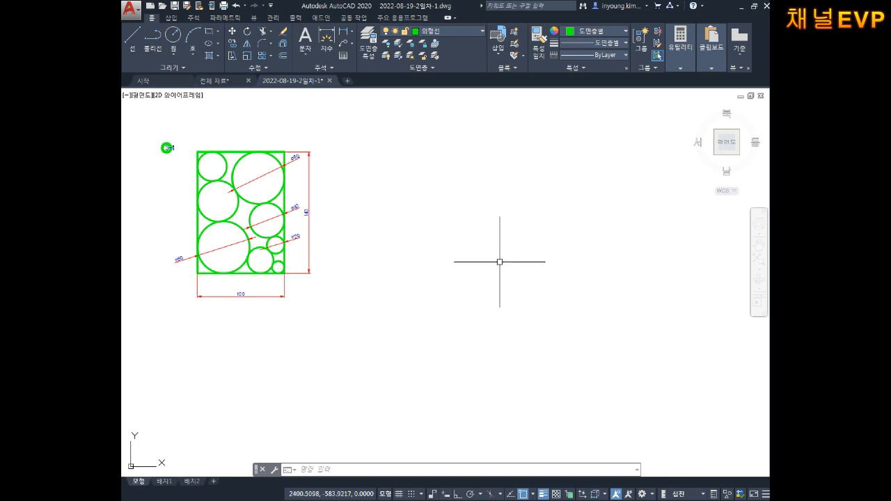
pyautogui.click(438, 32)
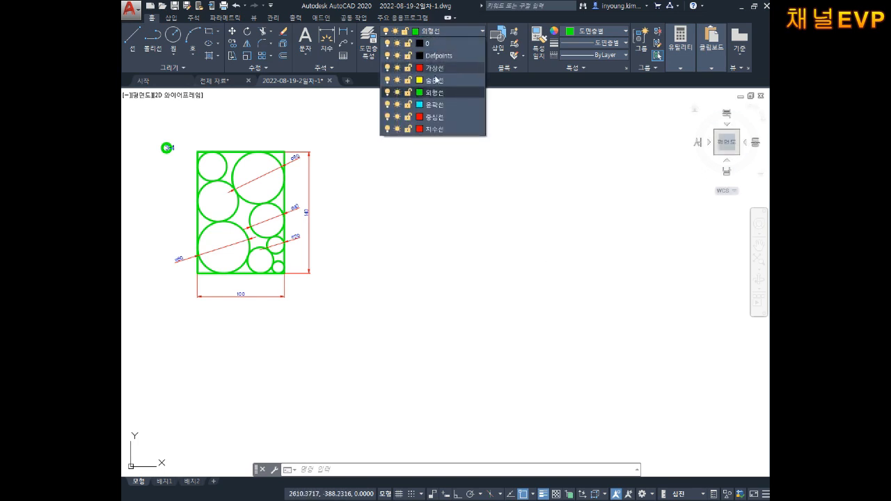
pyautogui.press('Escape')
pyautogui.press('Escape')
# - Draw a 50 by 50 rectangle in the empty area to the right of the existing circle drawing
pyautogui.moveTo(510, 220); pyautogui.dragTo(418, 208, button='middle')
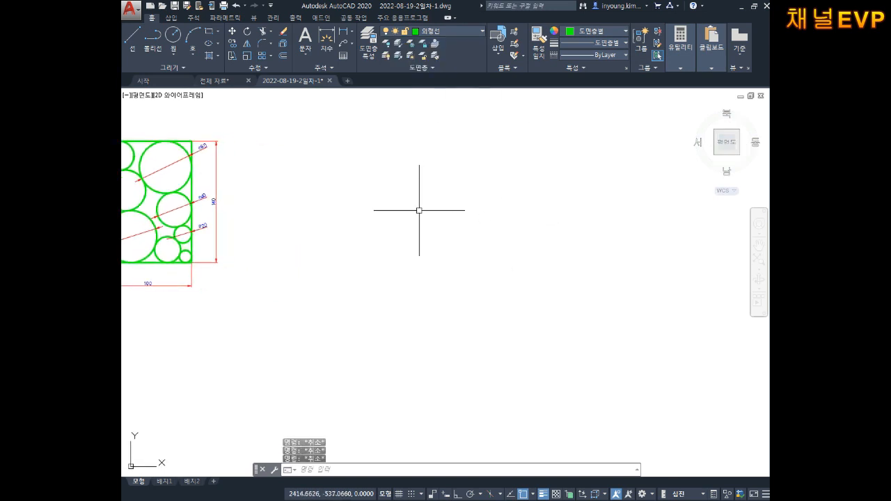
pyautogui.write('rec')
pyautogui.press('Return')
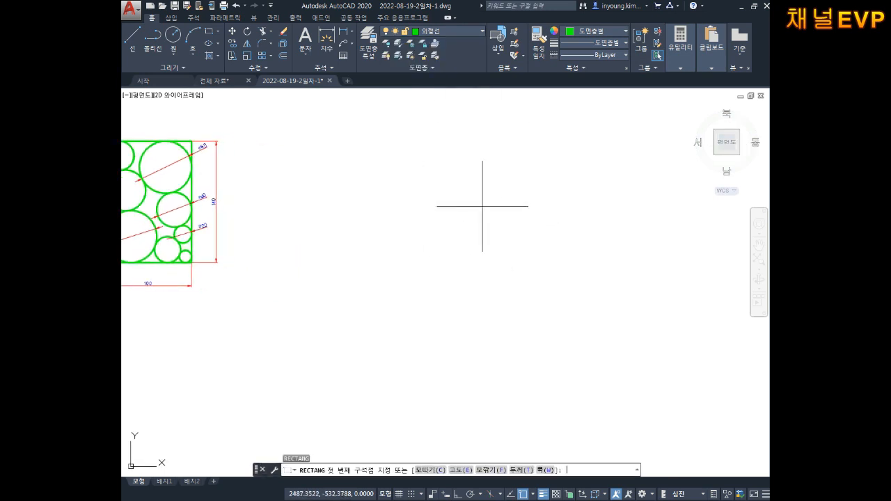
pyautogui.click(391, 287)
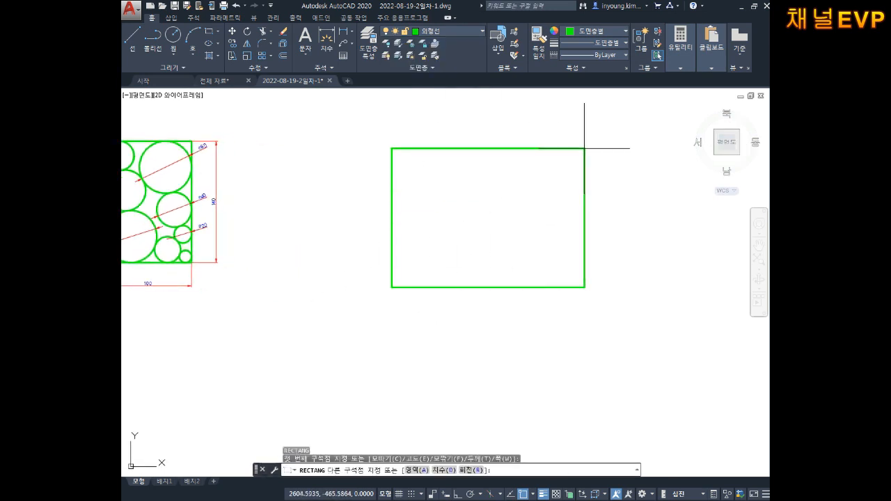
pyautogui.write('@50,50')
pyautogui.press('Return')
pyautogui.press('Escape')
pyautogui.press('Escape')
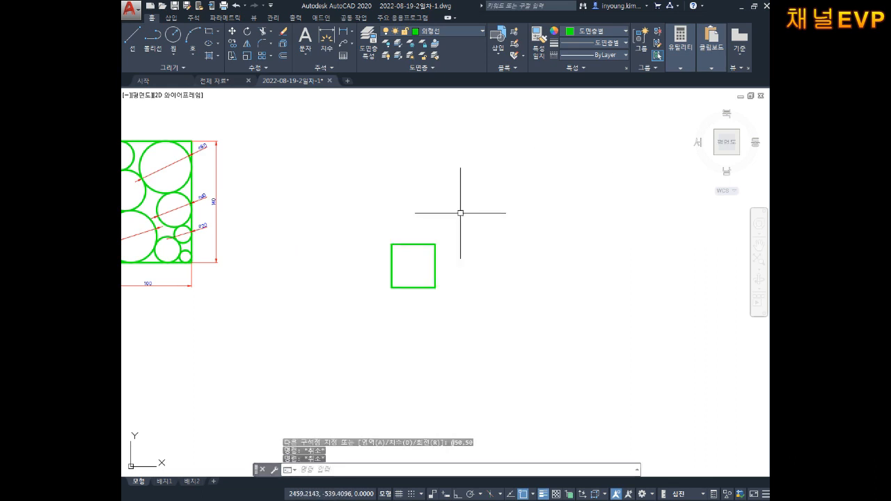
# - Draw a two-point circle from the midpoint of the square's top edge to the midpoint of its bottom edge
pyautogui.scroll(5, 434, 270)
pyautogui.moveTo(349, 247); pyautogui.dragTo(416, 265, button='middle')
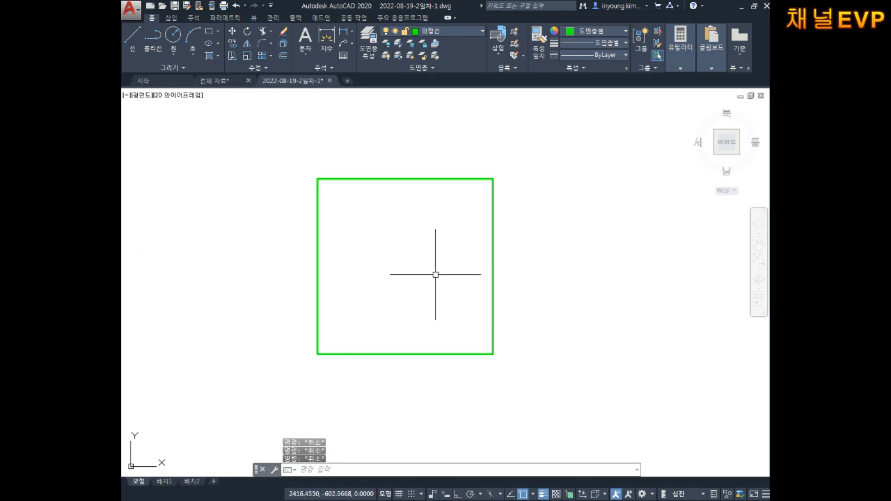
pyautogui.moveTo(422, 235); pyautogui.dragTo(428, 231, button='middle')
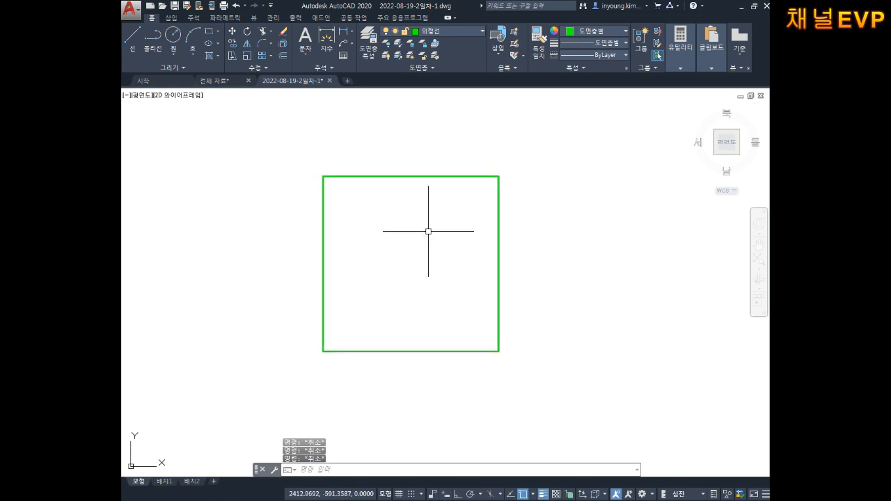
pyautogui.write('c')
pyautogui.press('Return')
pyautogui.write('2p')
pyautogui.press('Return')
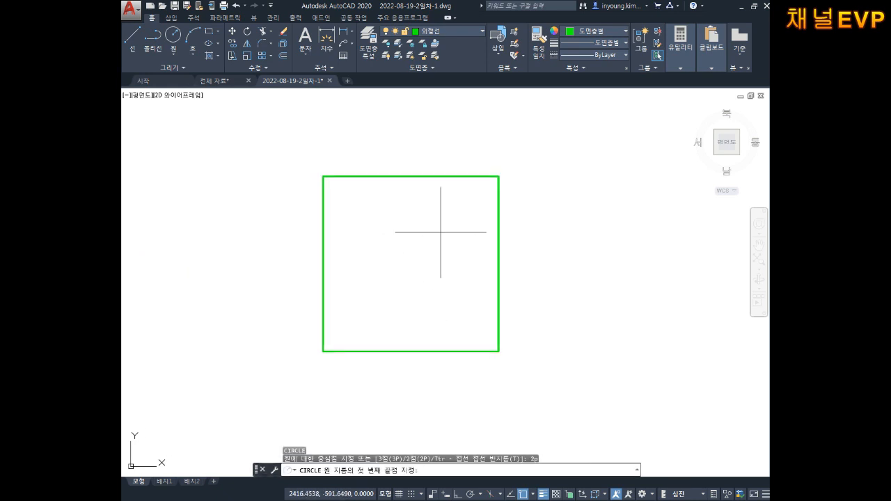
pyautogui.click(411, 176)
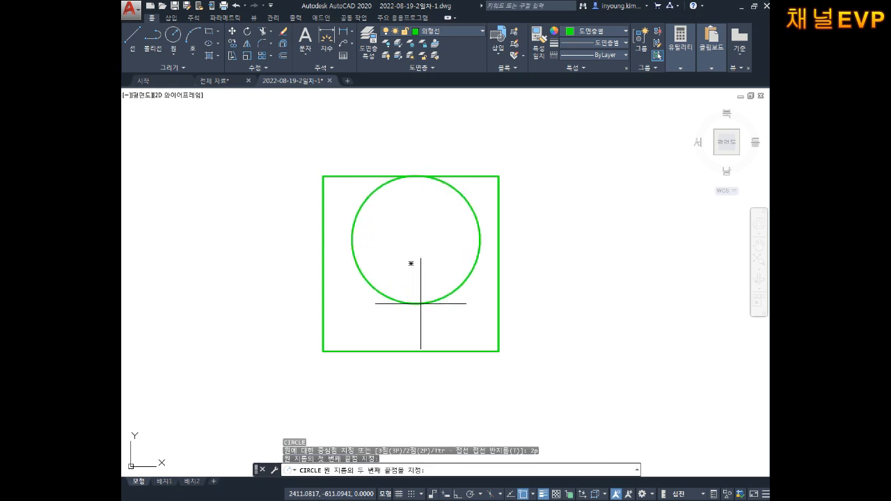
pyautogui.click(411, 351)
pyautogui.press('Escape')
pyautogui.press('Escape')
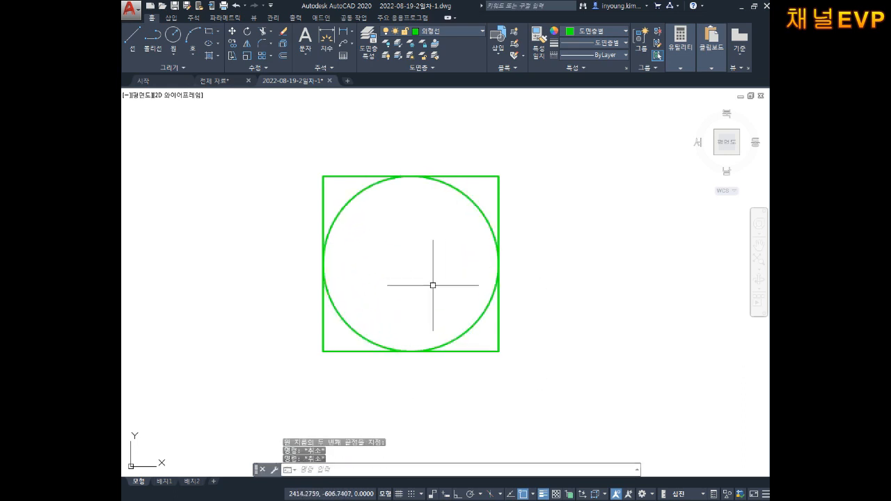
# - Draw a two-point circle from the top-edge midpoint of the square to the centre of the large circle
pyautogui.write('c')
pyautogui.press('Return')
pyautogui.write('2p')
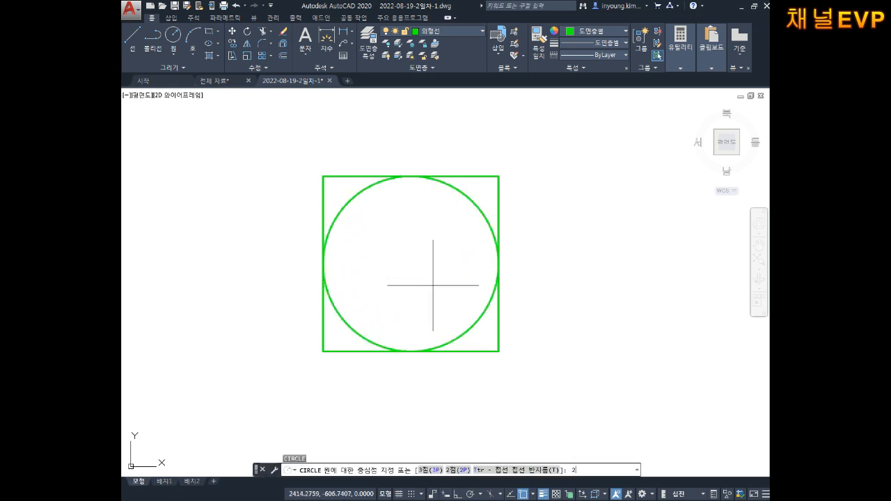
pyautogui.press('Return')
pyautogui.click(411, 176)
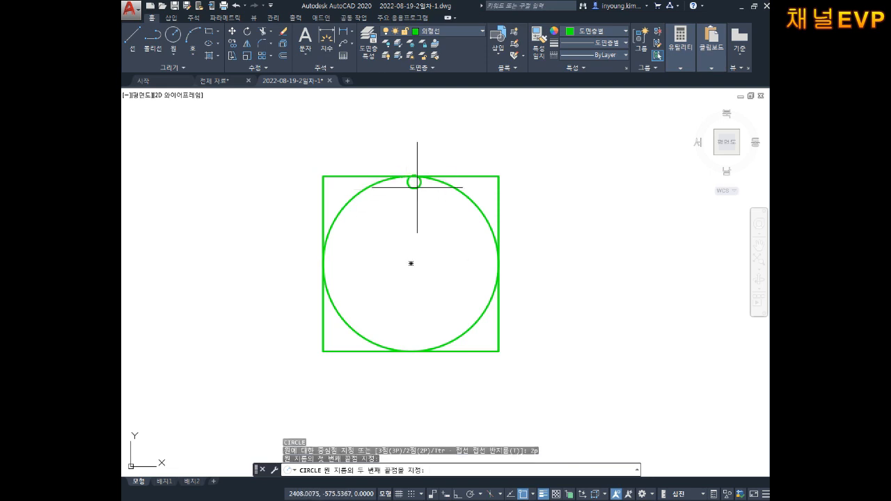
pyautogui.click(411, 264)
# - Draw a two-point circle from the large circle's centre to its bottom quadrant
pyautogui.press('Return')
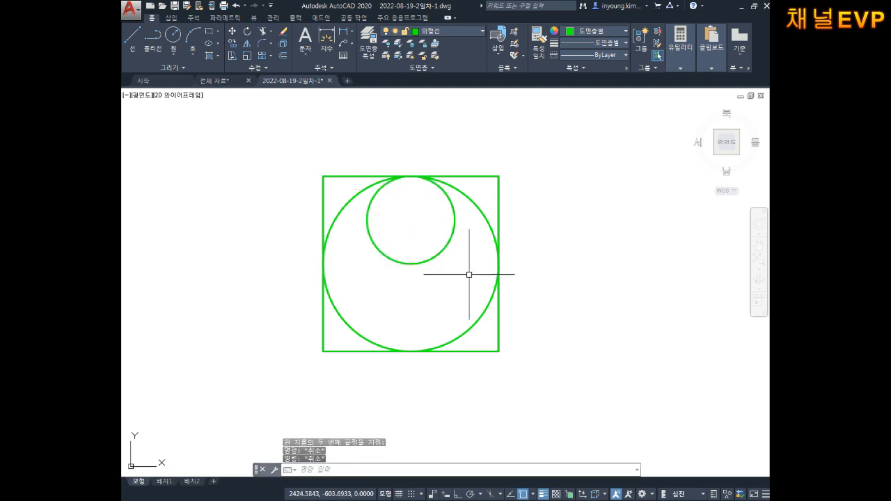
pyautogui.write('2p')
pyautogui.press('Return')
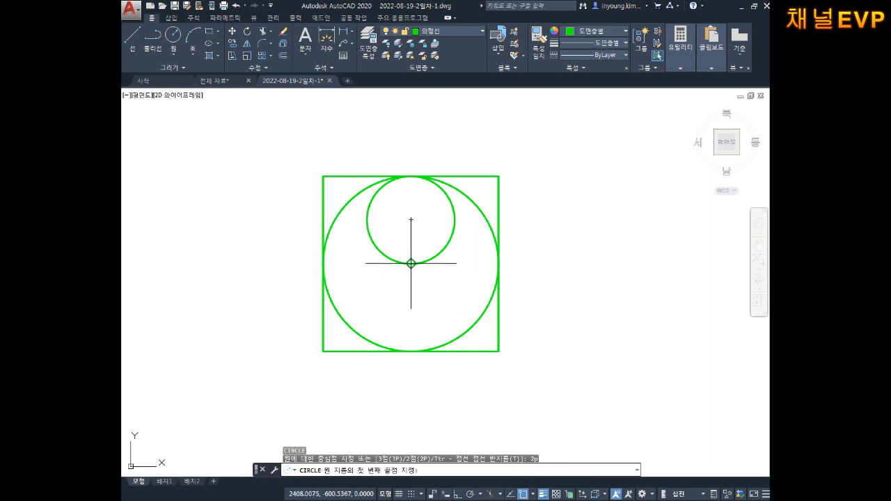
pyautogui.click(411, 264)
pyautogui.click(416, 351)
pyautogui.press('Escape')
pyautogui.press('Escape')
pyautogui.press('Escape')
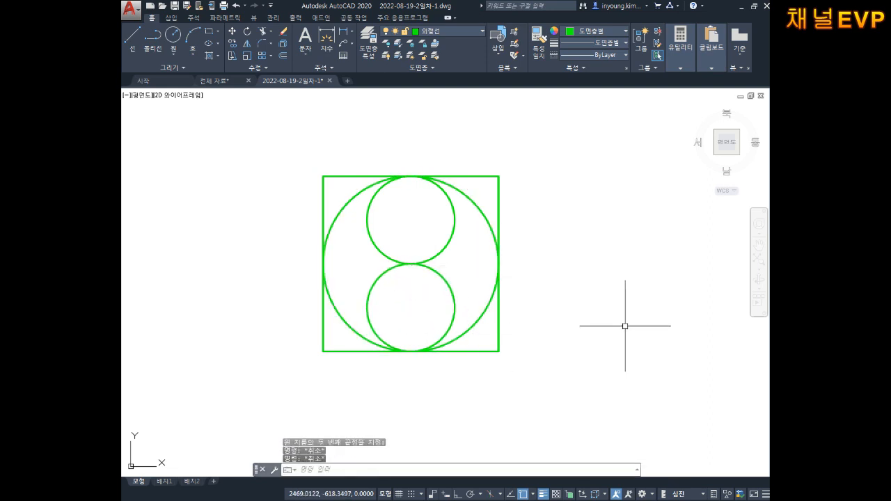
# - Draw a small two-point circle from the top quadrant of the upper medium circle to that circle's centre
pyautogui.write('c')
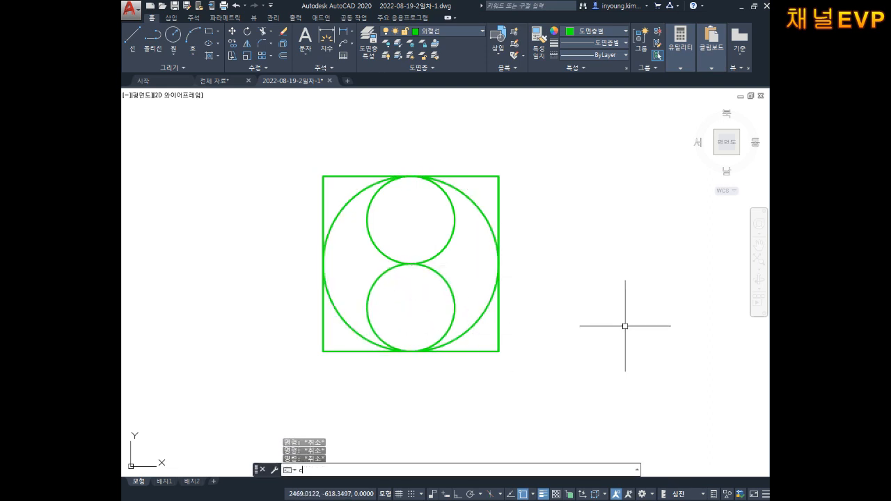
pyautogui.press('Return')
pyautogui.write('2p')
pyautogui.press('Return')
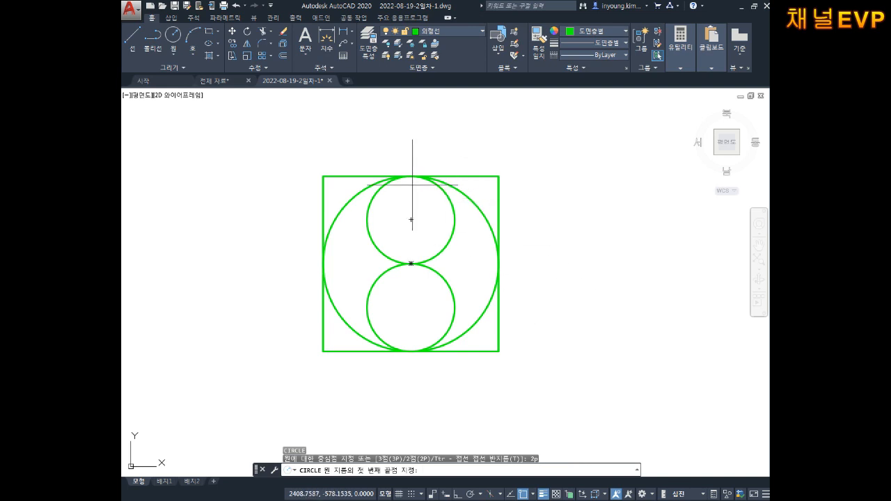
pyautogui.click(411, 177)
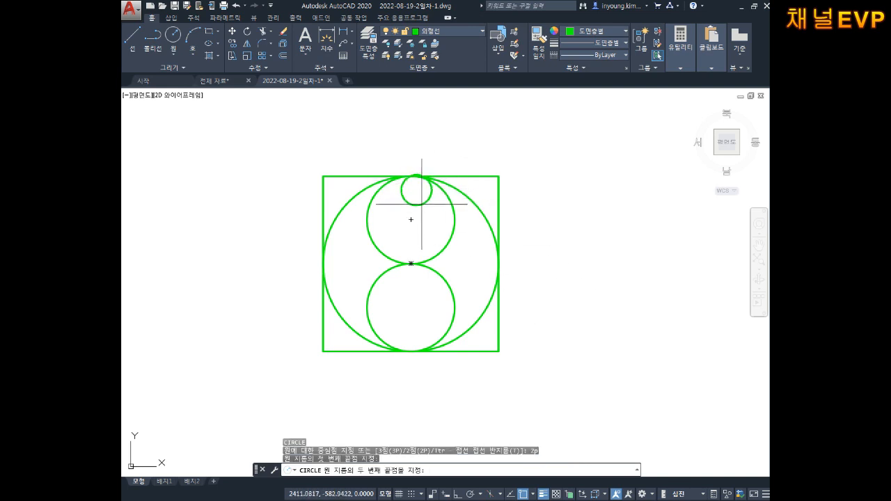
pyautogui.click(410, 209)
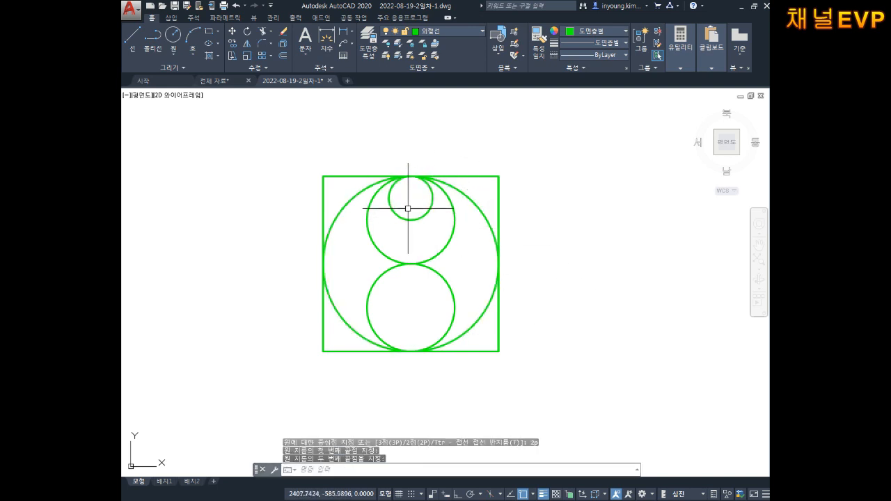
pyautogui.press('Escape')
pyautogui.press('Escape')
pyautogui.press('Escape')
# - Copy the small circle from its top quadrant three times down the vertical axis to form a tangent stack of four
pyautogui.write('co')
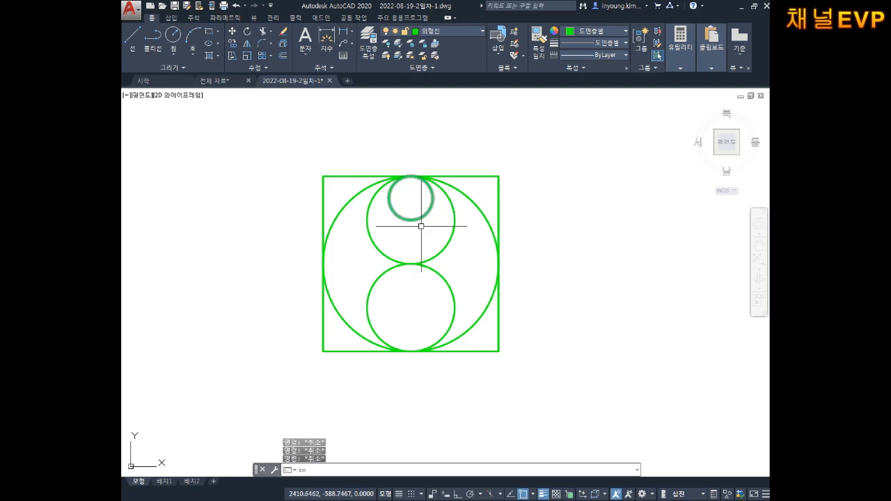
pyautogui.press('Return')
pyautogui.click(421, 219)
pyautogui.press('Return')
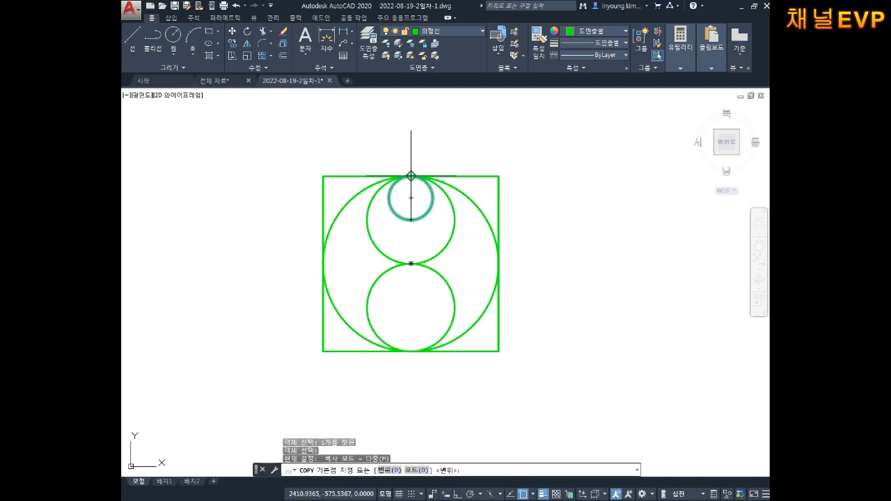
pyautogui.click(411, 176)
pyautogui.click(411, 220)
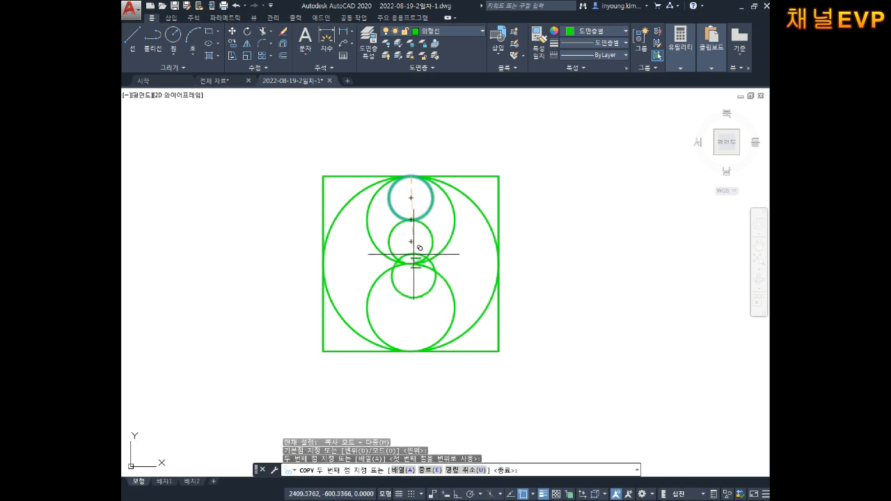
pyautogui.click(411, 264)
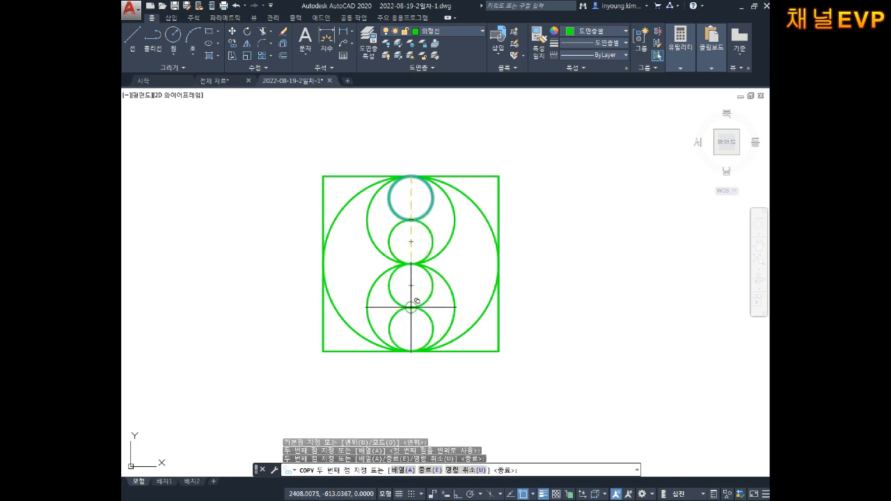
pyautogui.click(411, 307)
pyautogui.press('Escape')
pyautogui.press('Escape')
pyautogui.press('Escape')
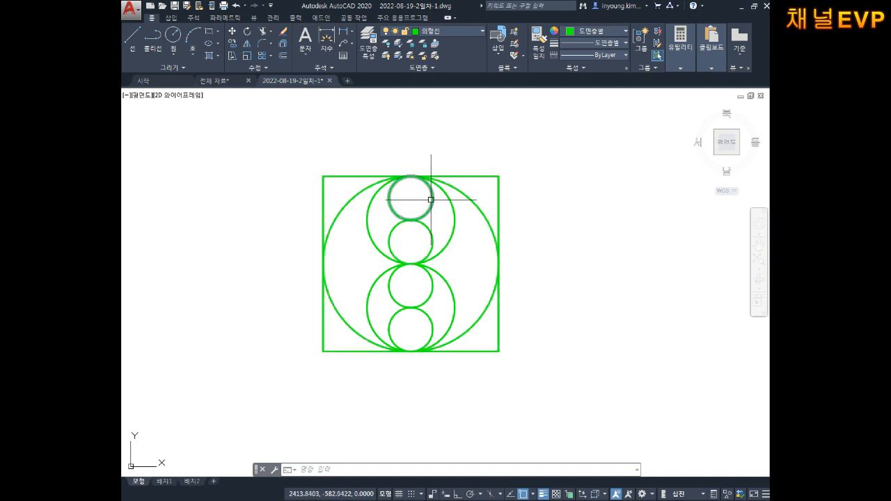
# - Clear all object snap modes in the drafting settings and enable only the Tangent (접점) snap
pyautogui.moveTo(432, 193); pyautogui.dragTo(443, 183, button='middle')
pyautogui.press('Escape')
pyautogui.press('Escape')
pyautogui.press('Escape')
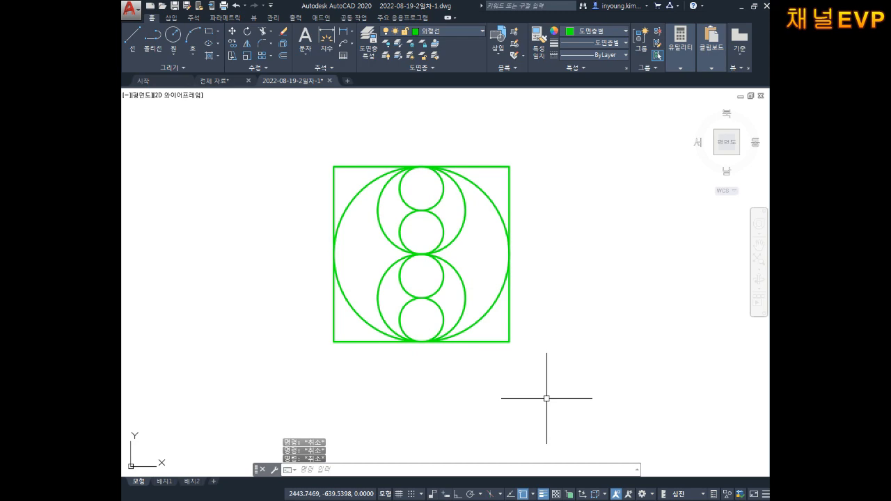
pyautogui.click(533, 494)
pyautogui.click(541, 481)
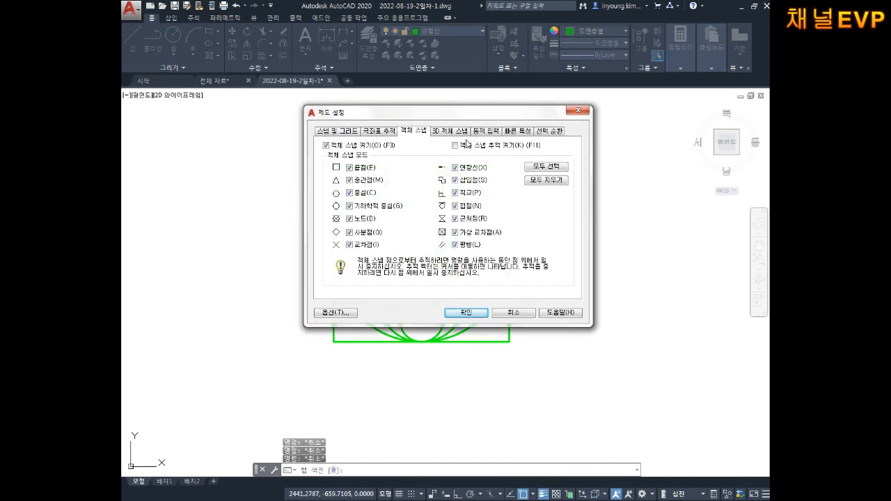
pyautogui.click(546, 180)
pyautogui.click(461, 206)
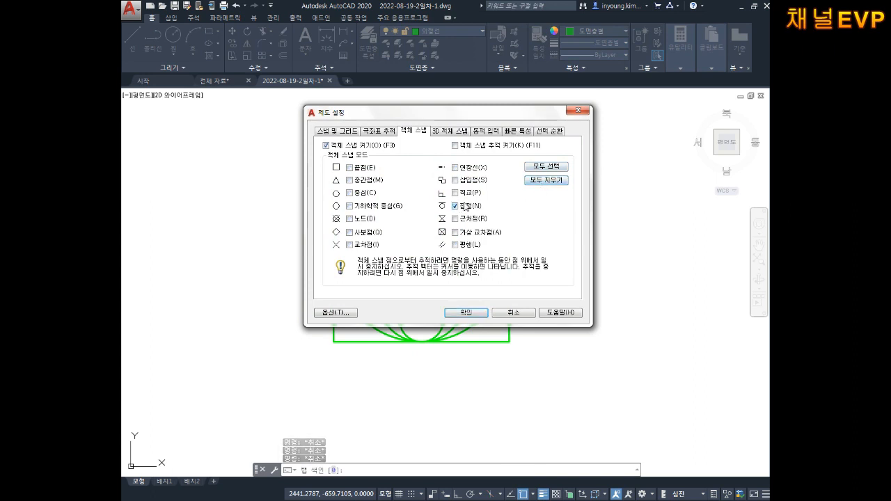
pyautogui.click(466, 312)
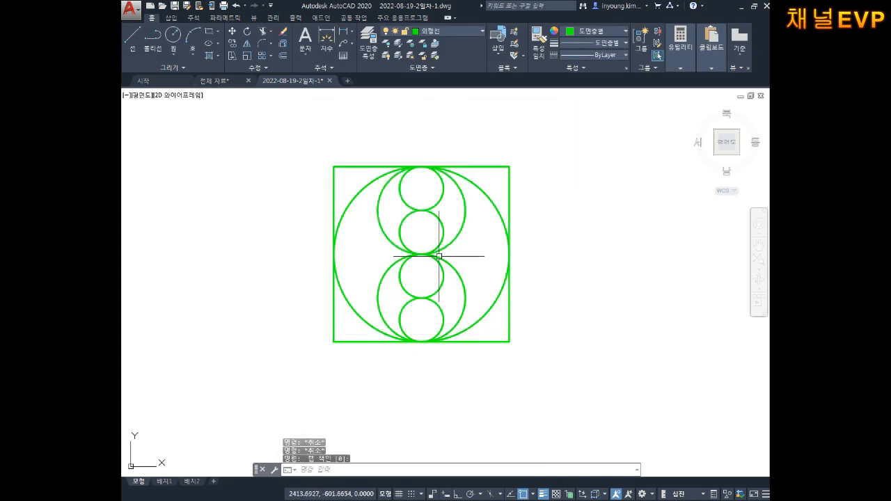
# - Draw a three-point circle in the square's upper-left corner, tangent to its top and left edges and the large circle
pyautogui.moveTo(402, 217); pyautogui.dragTo(412, 230, button='middle')
pyautogui.press('Escape')
pyautogui.write('d')
pyautogui.press('Return')
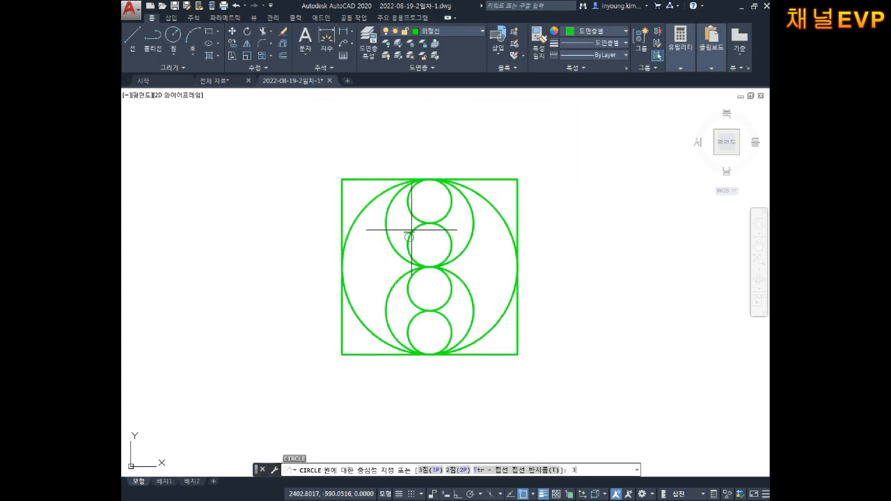
pyautogui.write('3p')
pyautogui.press('Return')
pyautogui.click(361, 179)
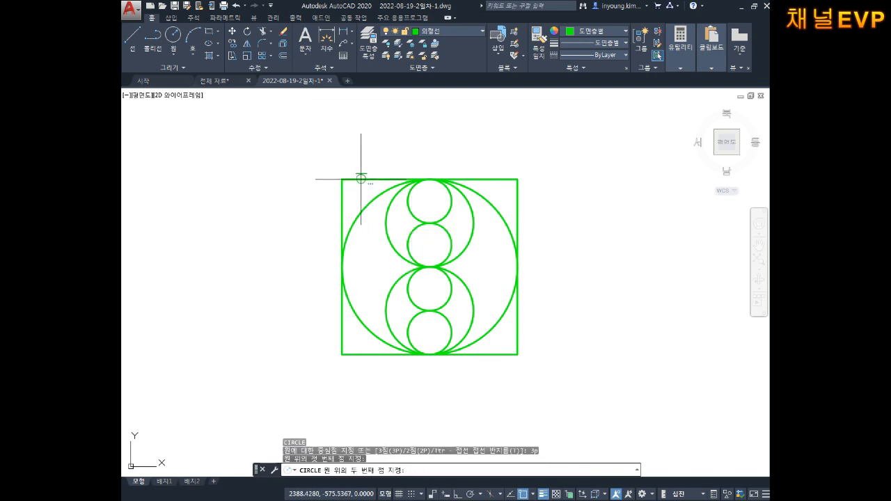
pyautogui.click(358, 206)
pyautogui.click(361, 209)
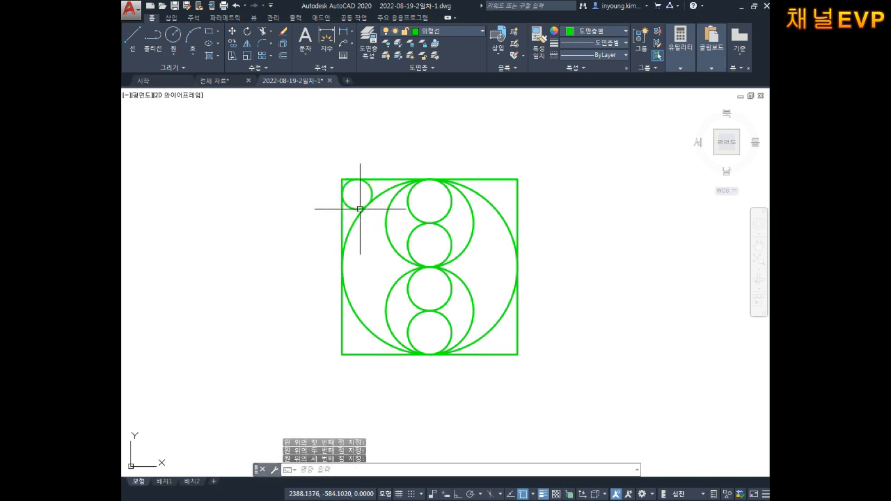
# - Draw a three-point circle in the square's upper-right corner, tangent to its top and right edges and the large circle
pyautogui.press('Return')
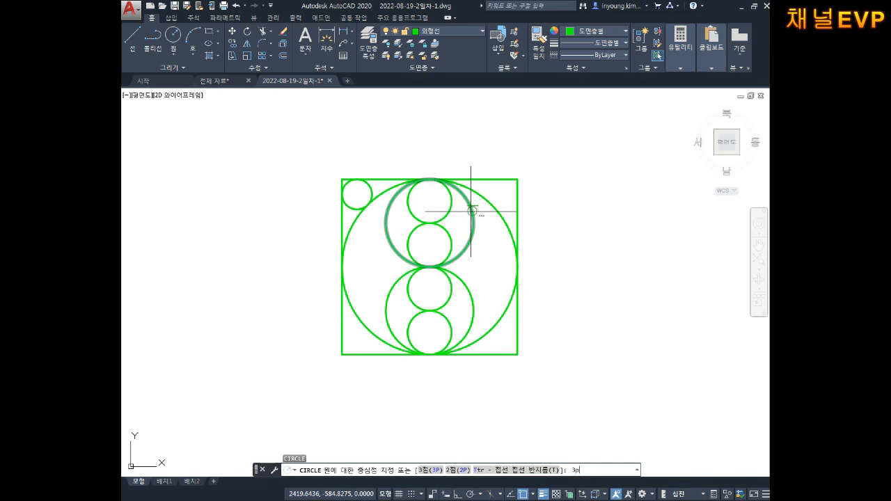
pyautogui.write('3p')
pyautogui.press('Return')
pyautogui.click(496, 179)
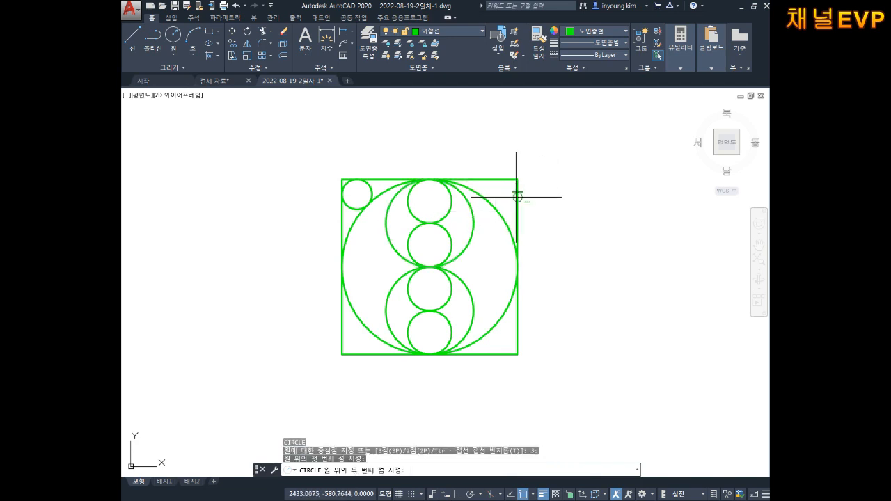
pyautogui.click(517, 193)
pyautogui.click(489, 202)
pyautogui.press('Escape')
pyautogui.press('Escape')
pyautogui.press('Escape')
# - Try to draw a three-point circle in the square's lower-right corner, tangent to its right and bottom edges and the large circle
pyautogui.press('Return')
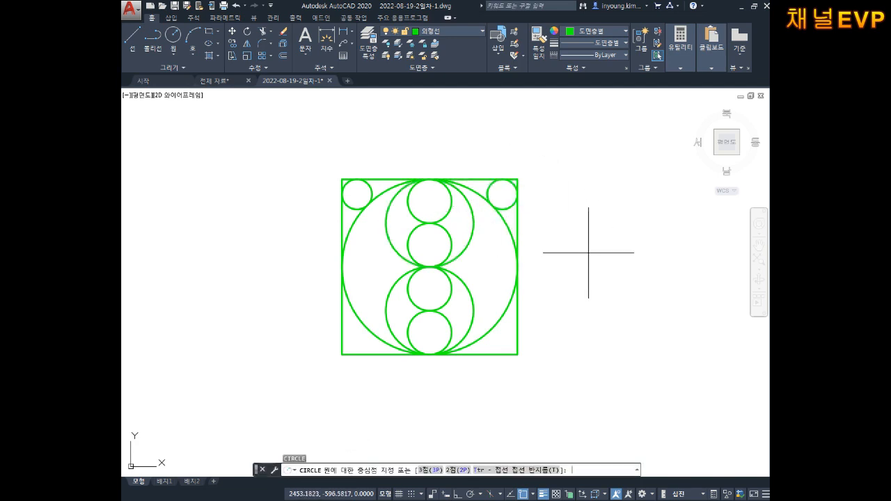
pyautogui.write('3p')
pyautogui.press('Return')
pyautogui.click(518, 329)
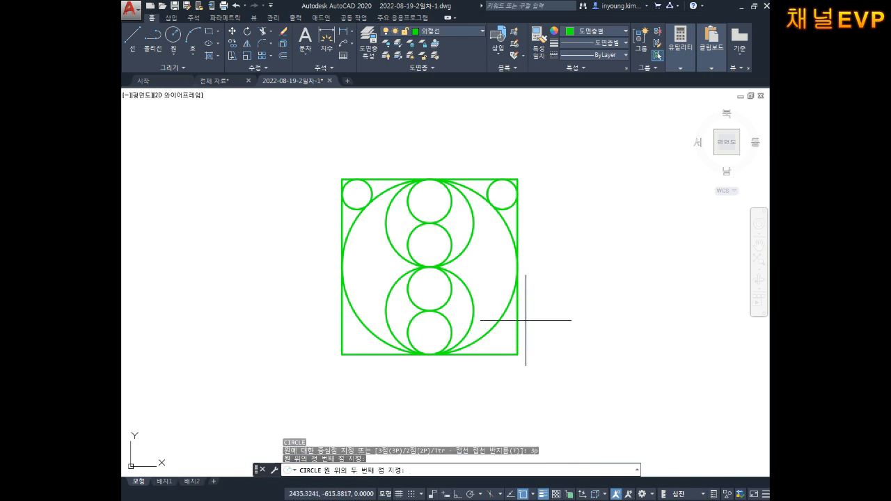
pyautogui.click(499, 355)
pyautogui.click(492, 324)
pyautogui.press('Escape')
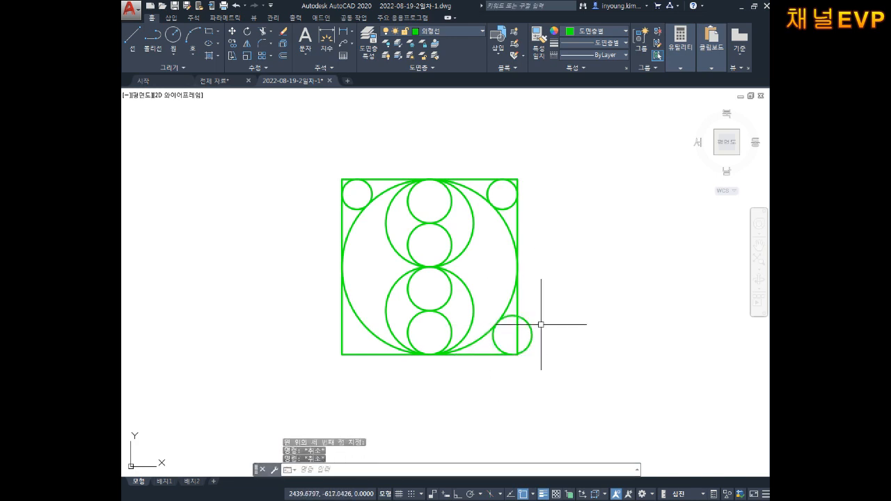
pyautogui.hotkey('ctrl', 'z')
# - Draw a three-point circle in the square's lower-right corner, tangent to the large circle and the square's bottom and right edges
pyautogui.write('c')
pyautogui.press('Return')
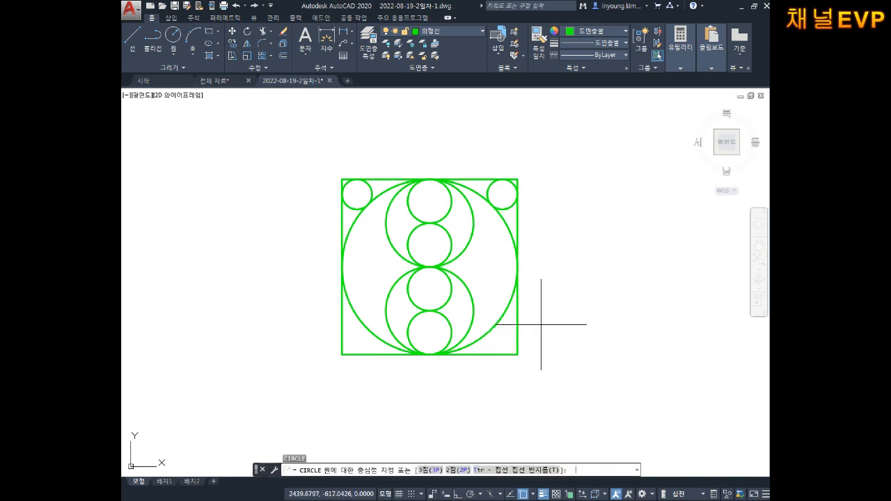
pyautogui.write('3p')
pyautogui.press('Return')
pyautogui.click(489, 328)
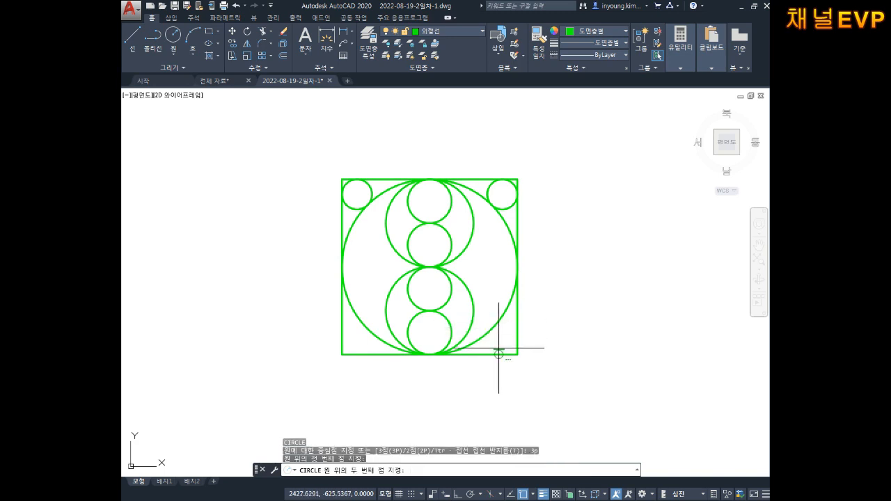
pyautogui.click(499, 352)
pyautogui.click(519, 333)
pyautogui.press('Escape')
# - Draw a three-point circle in the square's lower-left corner, tangent to its left and bottom edges and the large circle
pyautogui.write('c')
pyautogui.press('Return')
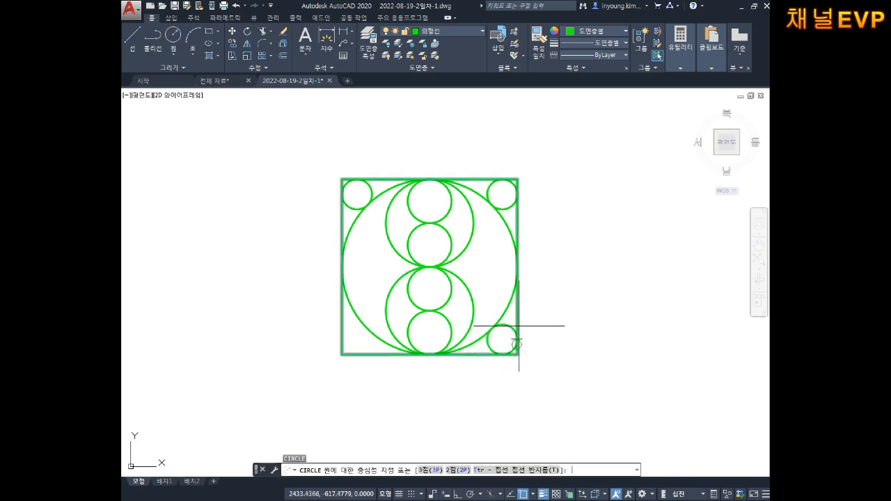
pyautogui.write('3p')
pyautogui.press('Return')
pyautogui.click(342, 332)
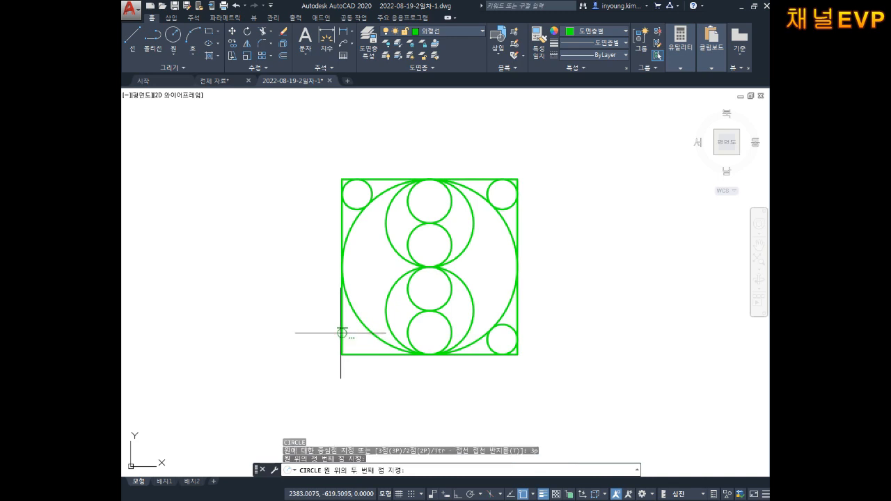
pyautogui.click(364, 353)
pyautogui.press('Escape')
pyautogui.press('Escape')
pyautogui.press('Escape')
pyautogui.press('Escape')
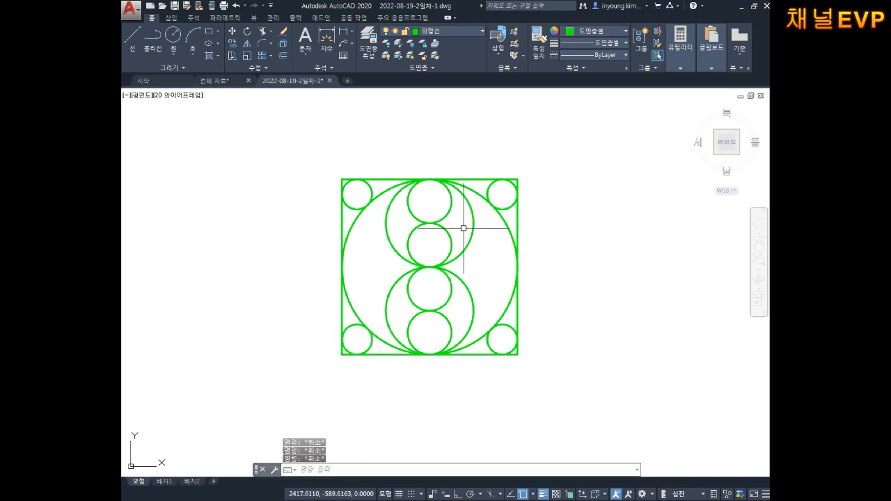
# - Draw a long, nearly horizontal line freehand in the empty space to the right of the square
pyautogui.moveTo(488, 254)
pyautogui.mouseDown(button='middle')
pyautogui.moveTo(466, 229)
pyautogui.moveTo(482, 221)
pyautogui.moveTo(478, 232)
pyautogui.moveTo(442, 232)
pyautogui.mouseUp(button='middle')
pyautogui.scroll(2, 471, 199)
pyautogui.scroll(-4, 478, 231)
pyautogui.press('l')
pyautogui.press('Return')
pyautogui.click(428, 239)
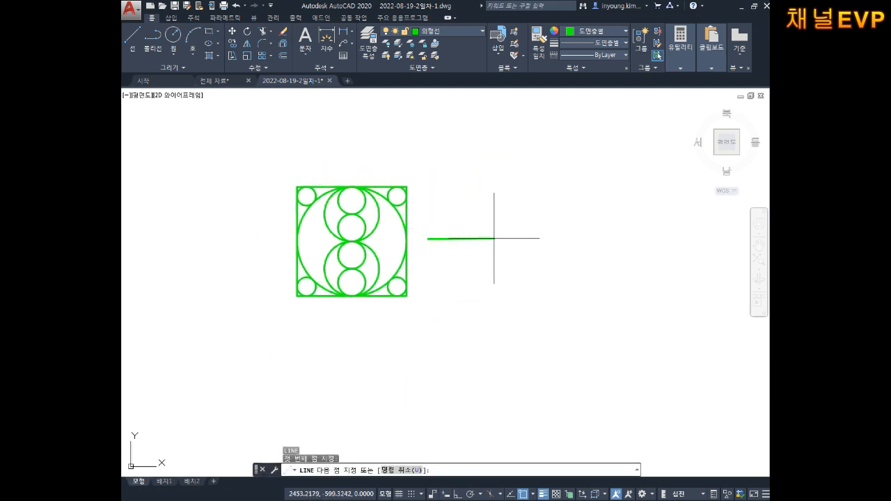
pyautogui.click(606, 237)
pyautogui.press('Escape')
# - Draw a vertical line with Ortho mode on, crossing the horizontal line near its middle
pyautogui.press('l')
pyautogui.press('Return')
pyautogui.click(511, 152)
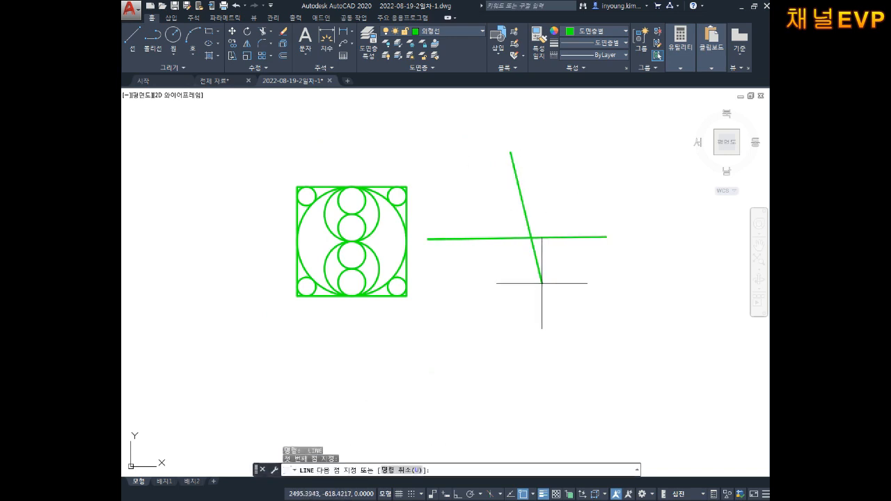
pyautogui.press('F8')
pyautogui.click(512, 315)
pyautogui.press('Escape')
pyautogui.press('Escape')
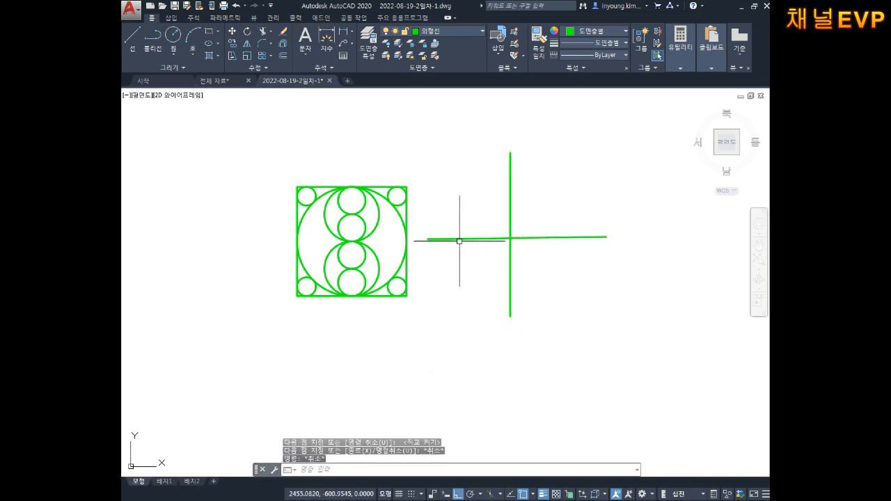
pyautogui.scroll(2, 505, 262)
pyautogui.press('Escape')
pyautogui.press('Escape')
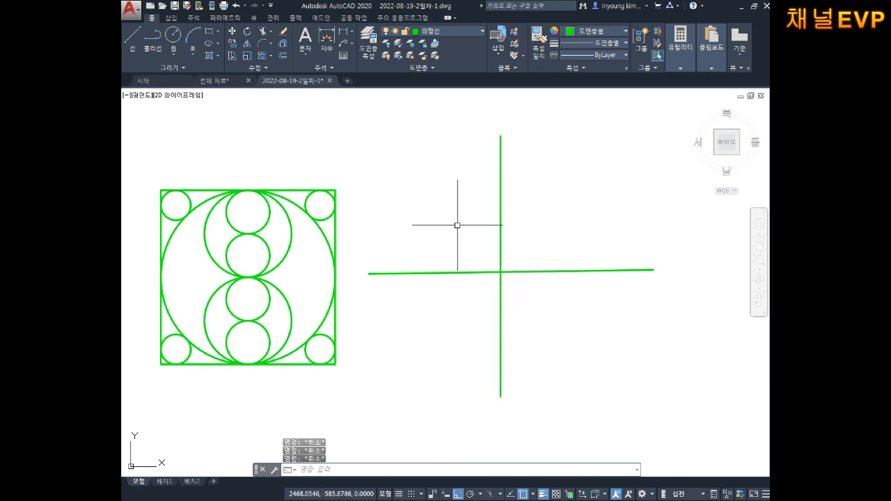
# - Switch to the Notepad notes and add the heading "수정(편집)" a few lines below the last entry
pyautogui.hotkey('alt', 'Tab')
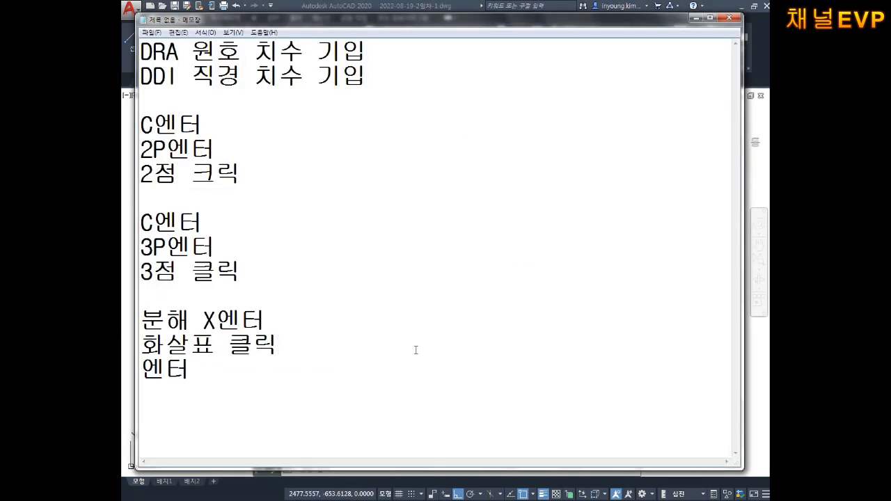
pyautogui.press('Return')
pyautogui.press('Return')
pyautogui.press('Return')
pyautogui.press('Return')
pyautogui.press('Return')
pyautogui.press('Return')
pyautogui.press('Return')
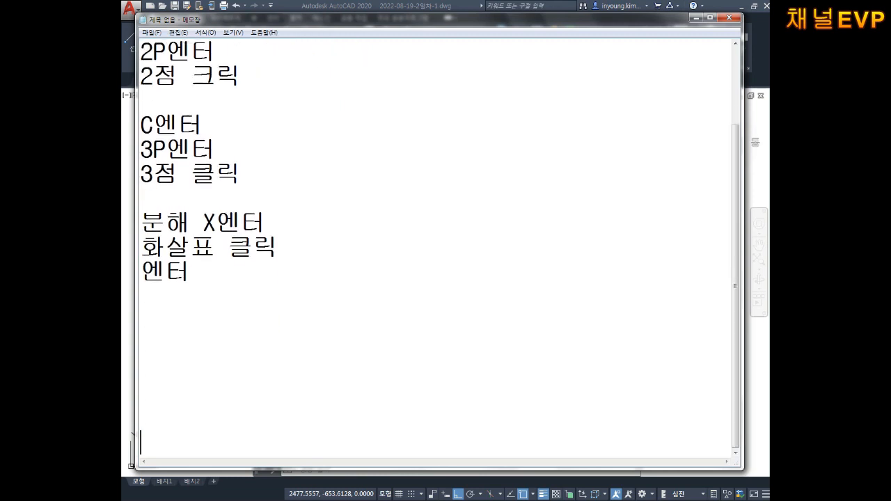
pyautogui.press('Up')
pyautogui.press('Up')
pyautogui.press('Up')
pyautogui.press('Up')
pyautogui.write('정(편집')
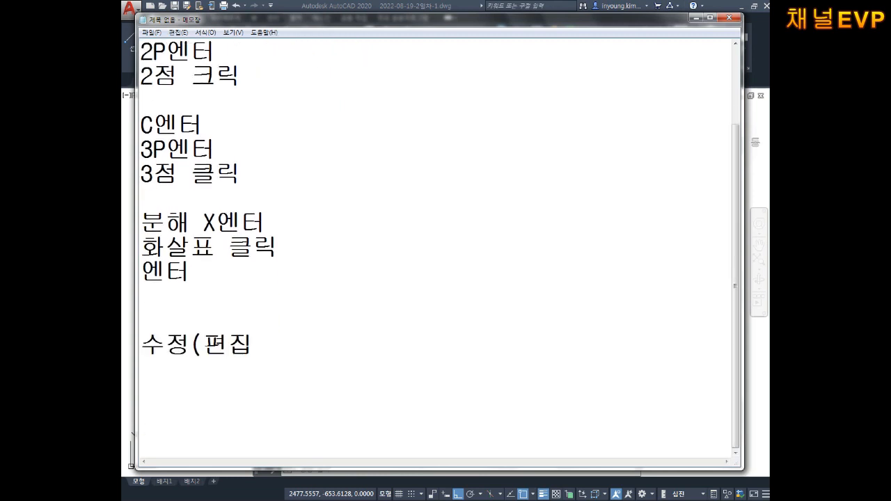
pyautogui.write(')')
pyautogui.press('Return')
# - List the two commands "자르기" and "간격띄우기" on separate lines under the heading
pyautogui.write('자르기')
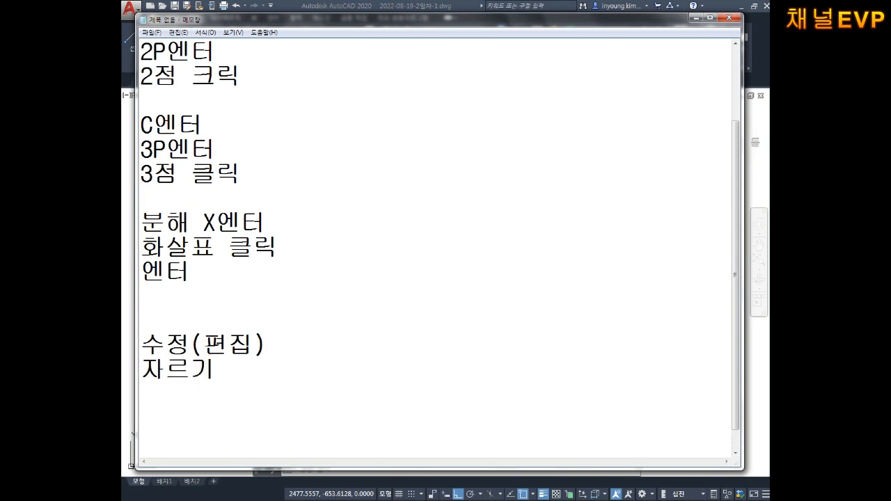
pyautogui.press('Return')
pyautogui.write('간격')
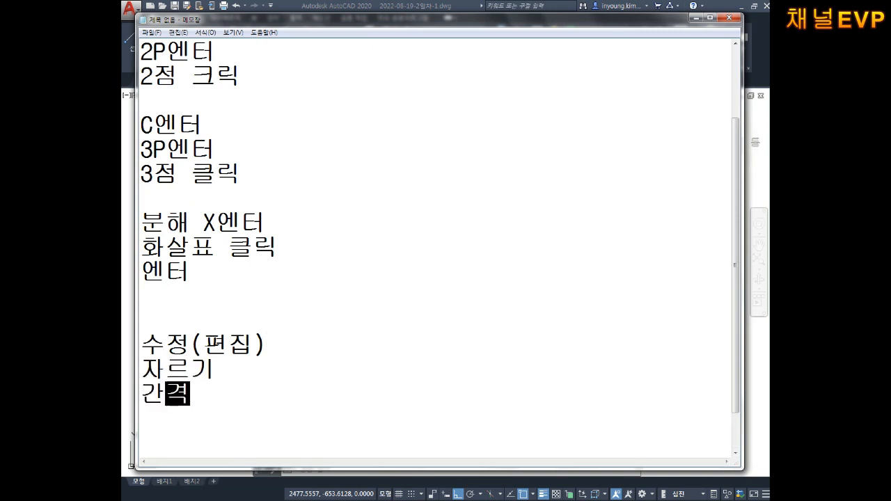
pyautogui.write('띄우기')
pyautogui.press('Return')
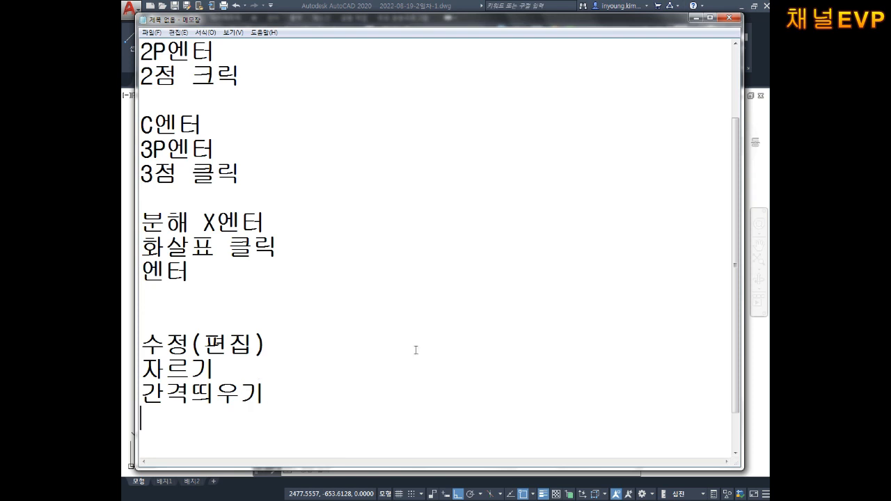
# - Insert a blank line above "자르기" and another between "자르기" and "간격띄우기"
pyautogui.press('Up')
pyautogui.press('Up')
pyautogui.press('Return')
pyautogui.press('Down')
pyautogui.press('Down')
pyautogui.press('Down')
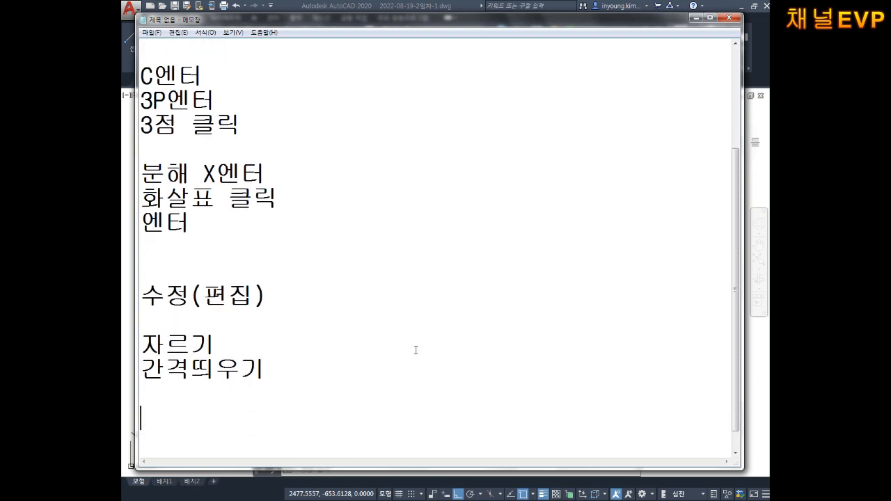
pyautogui.press('Up')
pyautogui.press('Up')
pyautogui.press('Return')
# - Add the shortcut note "tr 엔터" after "자르기", separated by spaces
pyautogui.press('Up')
pyautogui.press('Down')
pyautogui.press('Up')
pyautogui.press('Up')
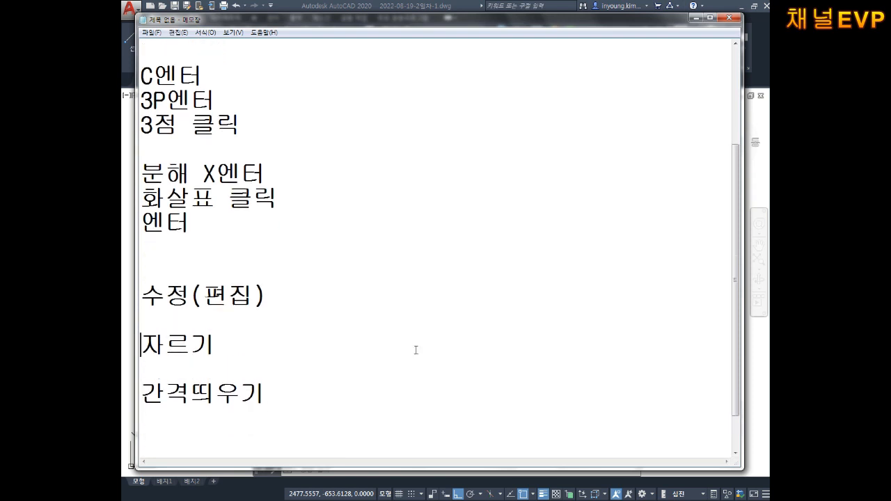
pyautogui.press('Right')
pyautogui.press('Right')
pyautogui.press('Right')
pyautogui.write('tr엔터')
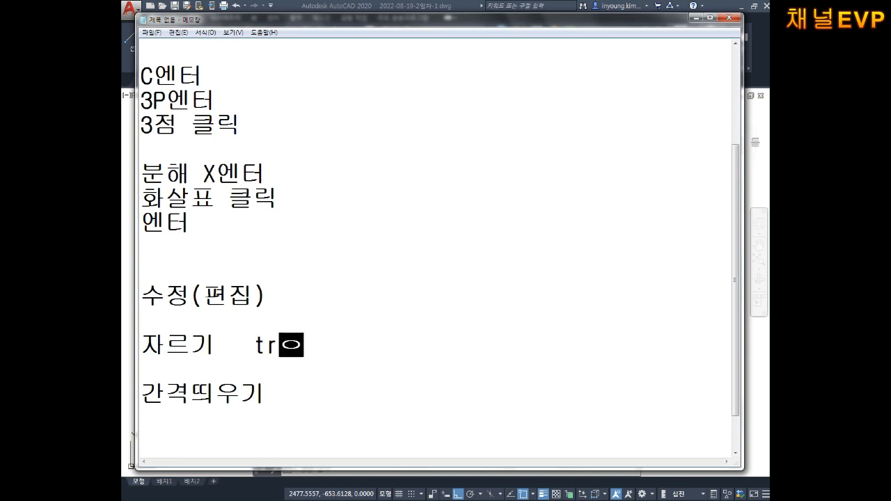
# - Add the shortcut note "O 엔터" after "간격띄우기"
pyautogui.press('Down')
pyautogui.press('Down')
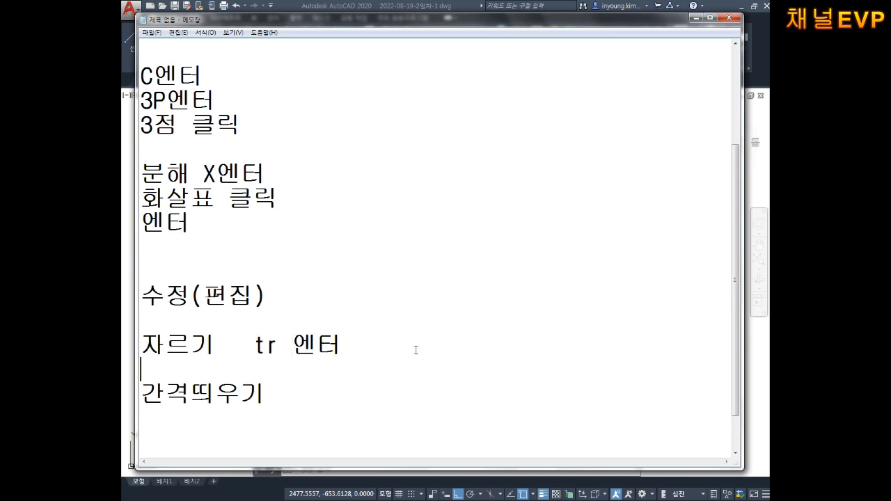
pyautogui.press('Right')
pyautogui.press('Right')
pyautogui.press('Right')
pyautogui.press('Right')
pyautogui.press('Right')
pyautogui.write('ㅇ')
pyautogui.press('BackSpace')
pyautogui.write('O 엔터')
pyautogui.press('Left')
pyautogui.press('Left')
pyautogui.press('Right')
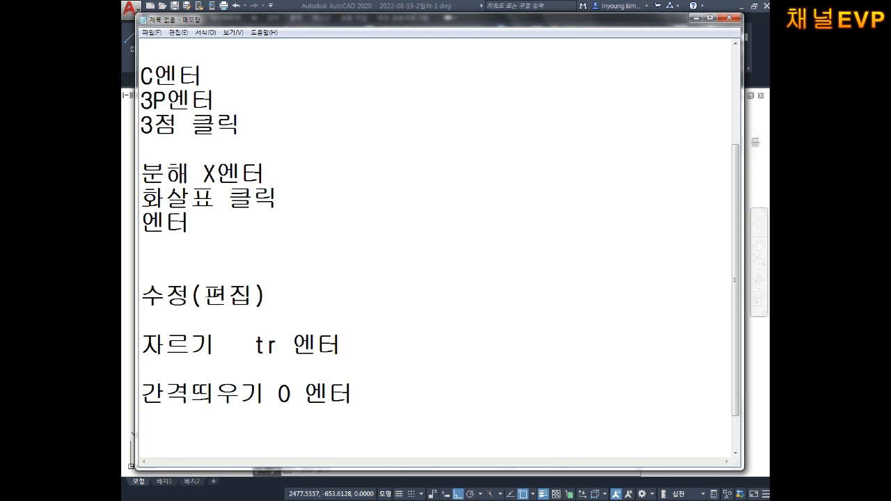
# - Add a new heading "자르기 순서" two blank lines below the "간격띄우기" entry
pyautogui.click(416, 351)
pyautogui.press('Down')
pyautogui.press('Down')
pyautogui.press('Down')
pyautogui.press('Down')
pyautogui.press('Down')
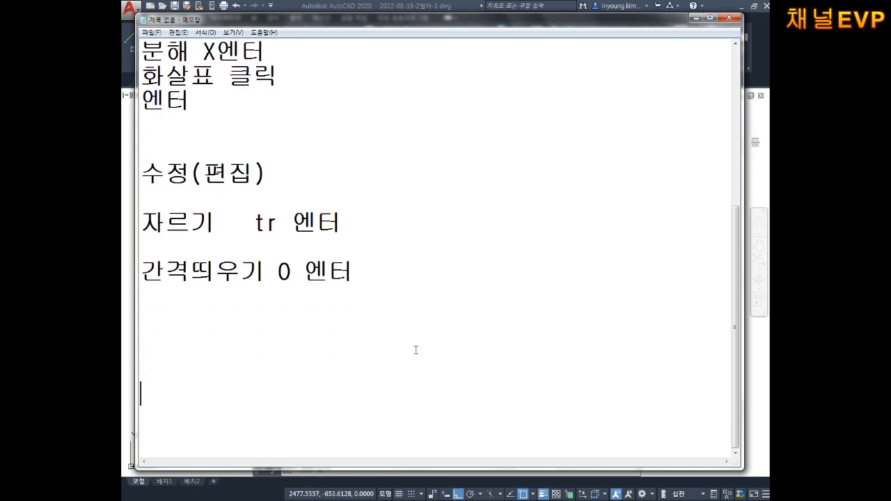
pyautogui.write('자르기 순서')
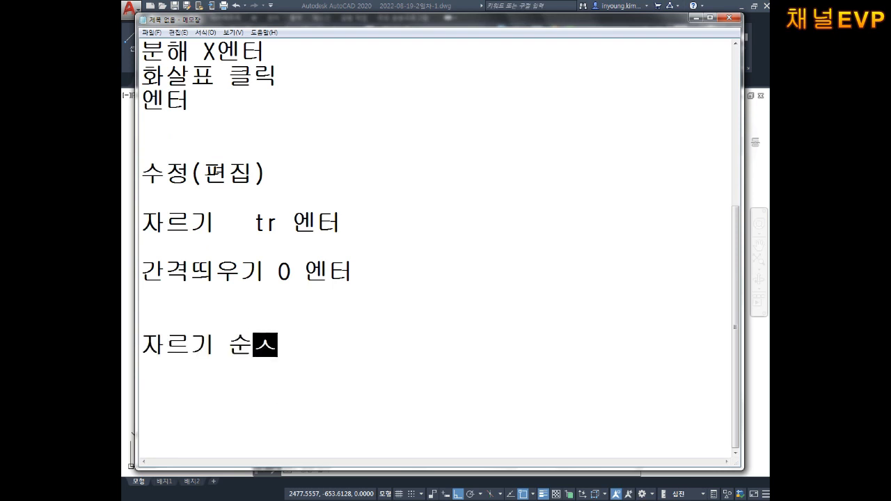
# - Write "TR엔터" as the first line under the "자르기 순서" heading
pyautogui.press('Return')
pyautogui.write('Trdps')
pyautogui.press('BackSpace')
pyautogui.press('BackSpace')
pyautogui.press('BackSpace')
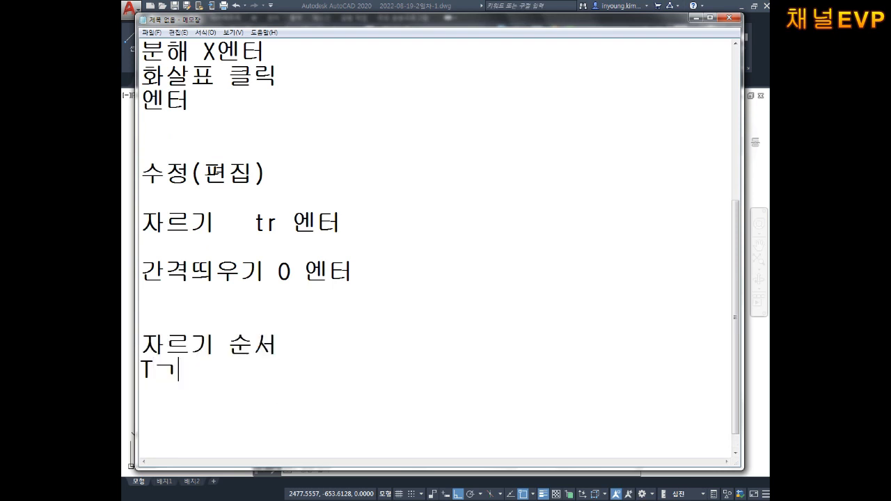
pyautogui.press('BackSpace')
pyautogui.press('Hangul')
pyautogui.write('R')
pyautogui.press('BackSpace')
pyautogui.press('BackSpace')
pyautogui.write('r')
pyautogui.press('BackSpace')
pyautogui.press('Hangul')
pyautogui.write('R')
pyautogui.press('Hangul')
pyautogui.write('dpsxj')
pyautogui.press('Return')
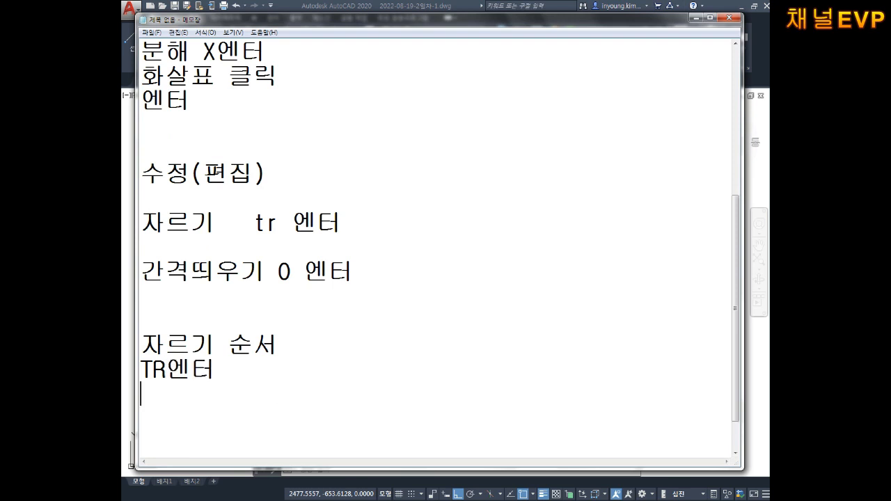
# - Add the remaining trim instructions "경계선 선택", "엔터" and "자를선 선택" on separate lines, followed by empty lines
pyautogui.write('rudrPtjs tjsxor')
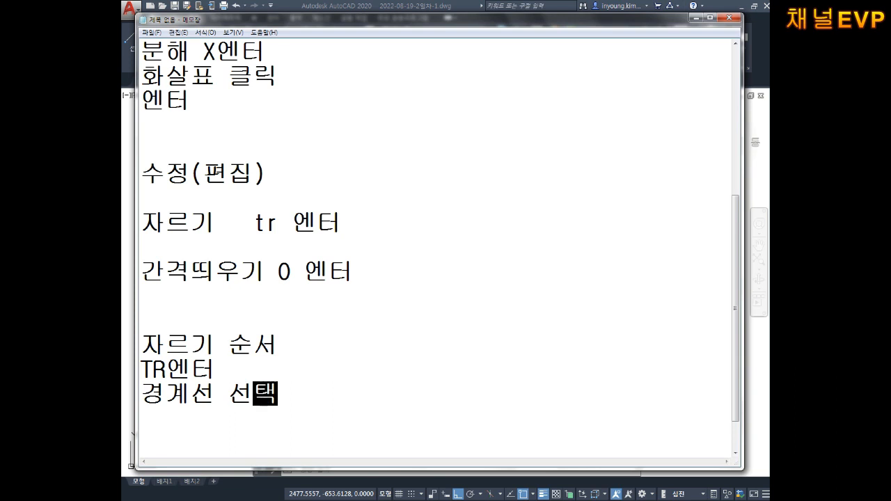
pyautogui.press('Return')
pyautogui.write('dpsxj')
pyautogui.press('Return')
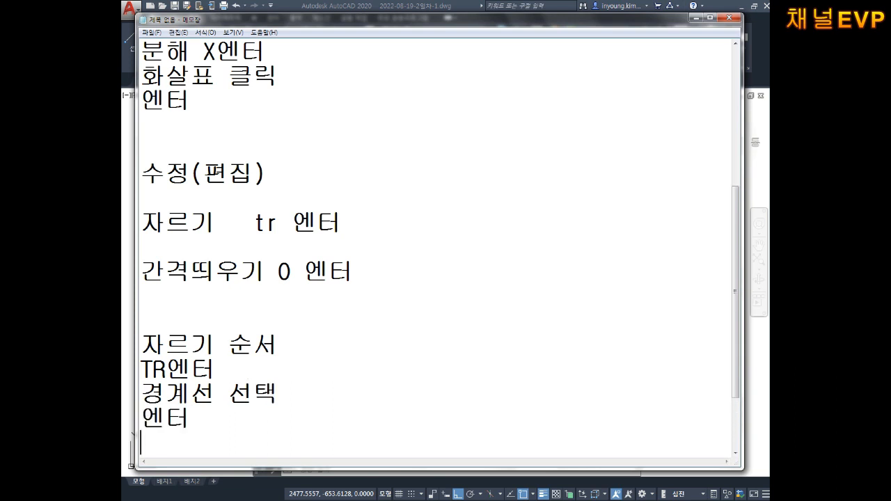
pyautogui.write('wkfmft')
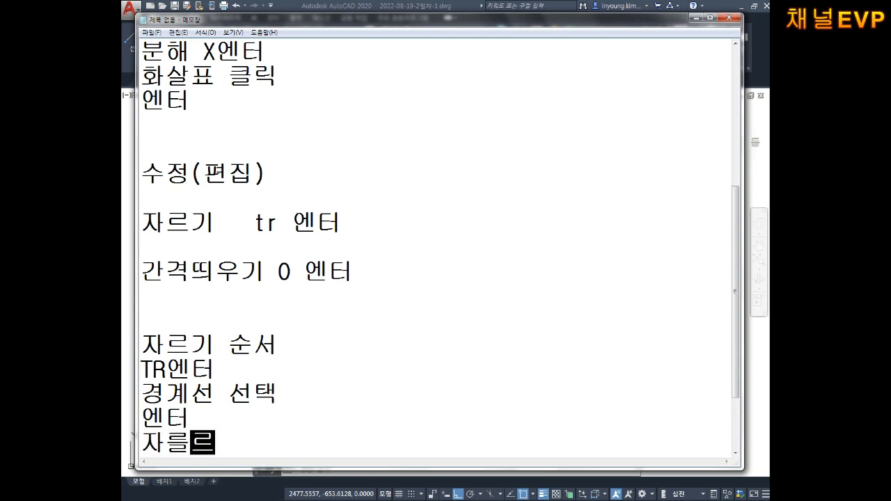
pyautogui.write('js tjsxor')
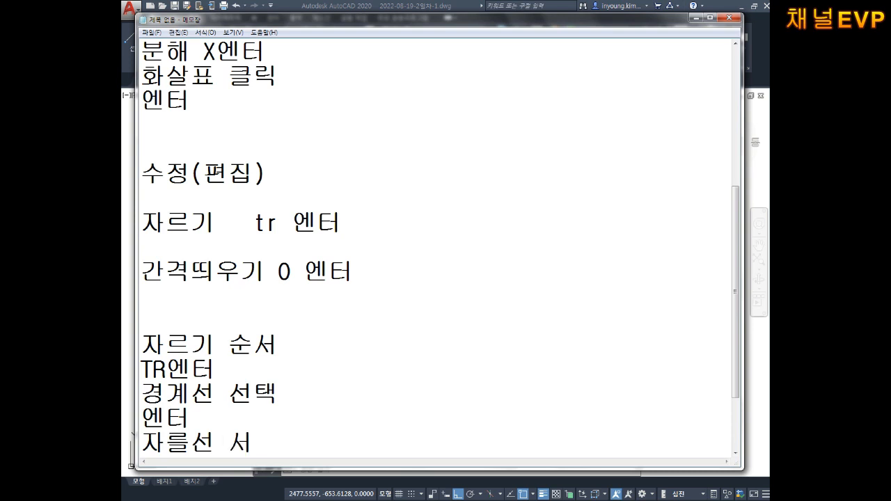
pyautogui.press('Return')
pyautogui.press('Return')
pyautogui.press('Return')
# - Insert a blank line between the "자르기 순서" heading and "TR엔터", and return to the AutoCAD drawing
pyautogui.press('Up')
pyautogui.press('Up')
pyautogui.press('Up')
pyautogui.press('Up')
pyautogui.press('Up')
pyautogui.press('Up')
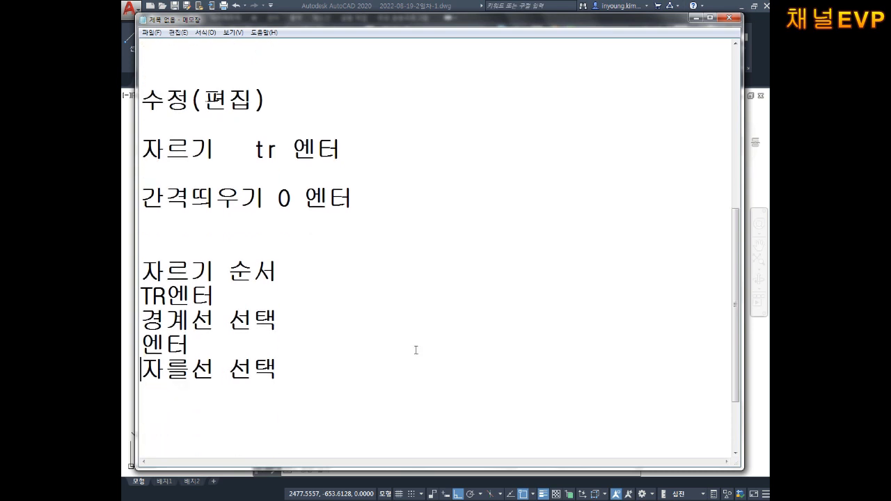
pyautogui.press('Return')
pyautogui.press('Down')
pyautogui.press('Down')
pyautogui.press('Down')
pyautogui.press('Down')
pyautogui.press('Down')
pyautogui.press('Down')
pyautogui.press('Down')
pyautogui.press('Down')
pyautogui.press('Down')
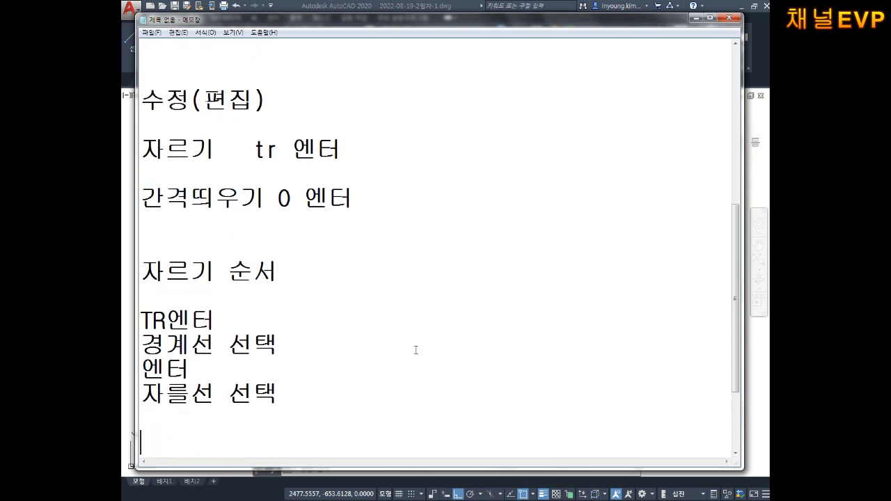
pyautogui.press('Up')
pyautogui.press('Up')
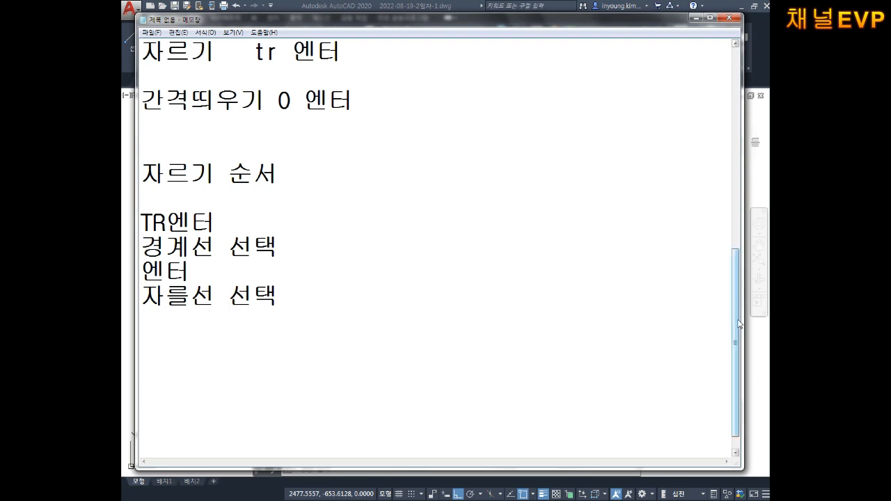
pyautogui.click(764, 357)
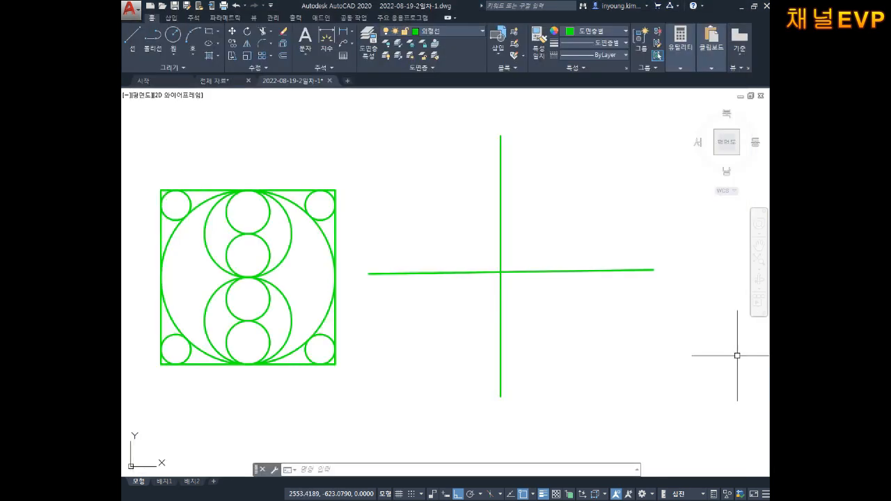
# - Change the colour of the horizontal practice line to blue
pyautogui.write('tr')
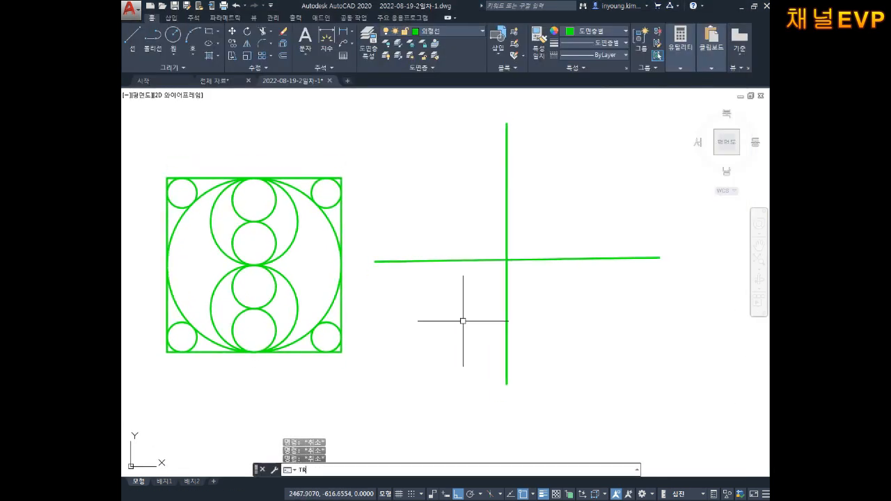
pyautogui.press('Return')
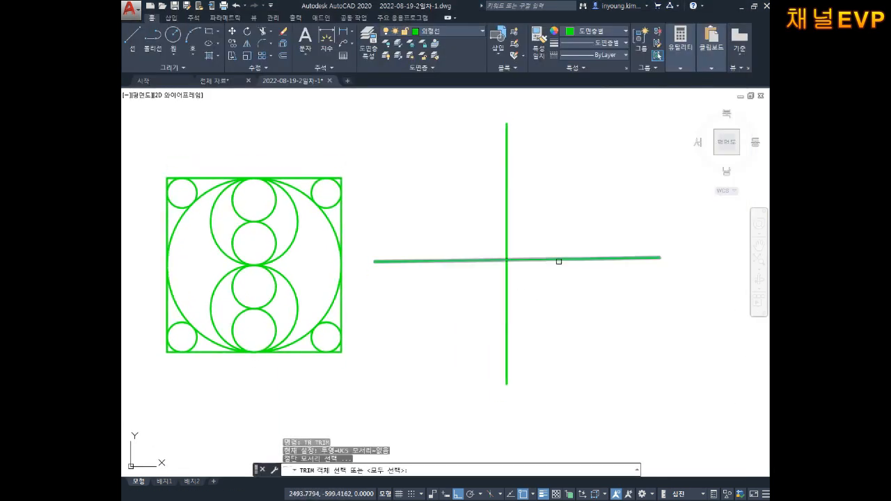
pyautogui.press('Escape')
pyautogui.click(574, 258)
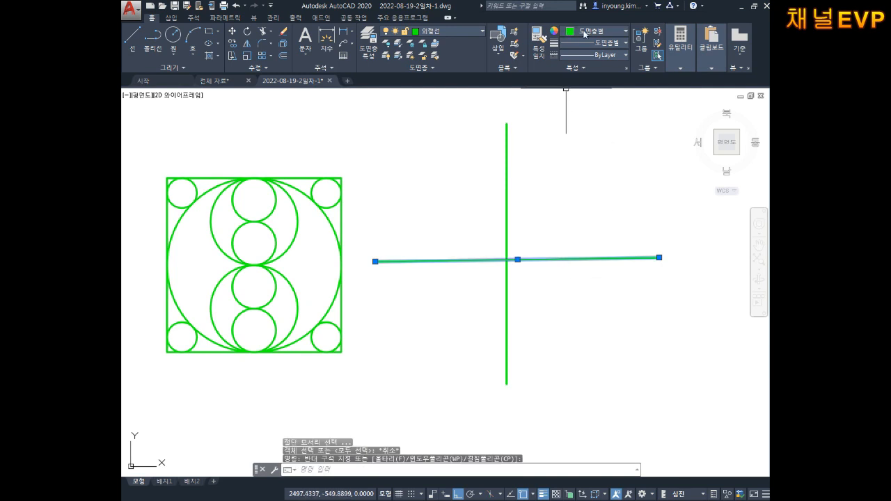
pyautogui.click(566, 32)
pyautogui.click(605, 132)
pyautogui.press('Escape')
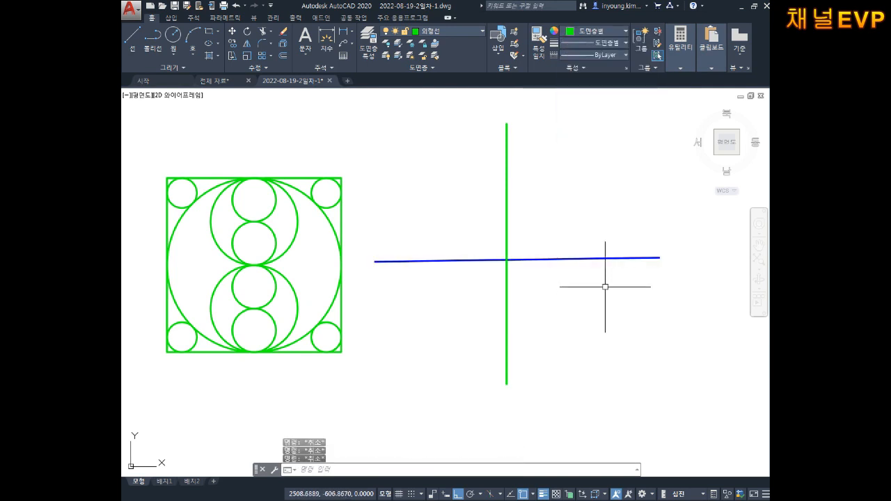
# - Trim away the upper part of the green vertical line, using the blue horizontal line as the cutting edge
pyautogui.write('tr')
pyautogui.press('Return')
pyautogui.moveTo(613, 215); pyautogui.dragTo(601, 321)
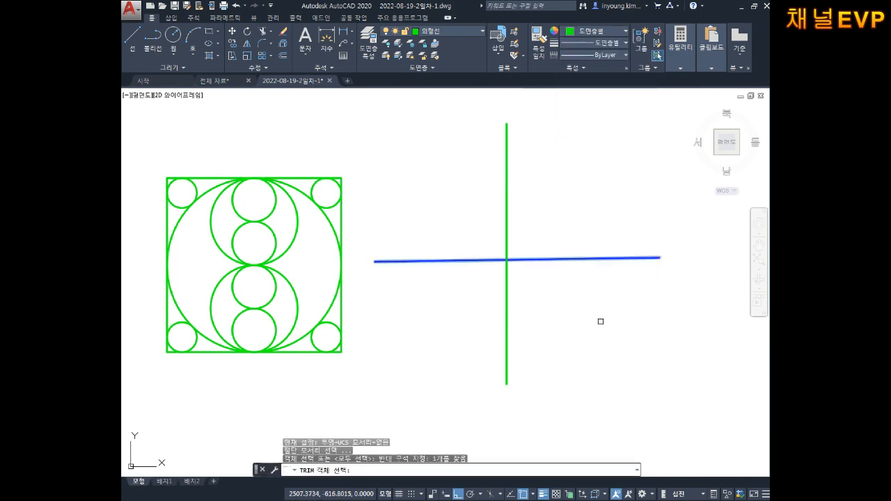
pyautogui.press('Return')
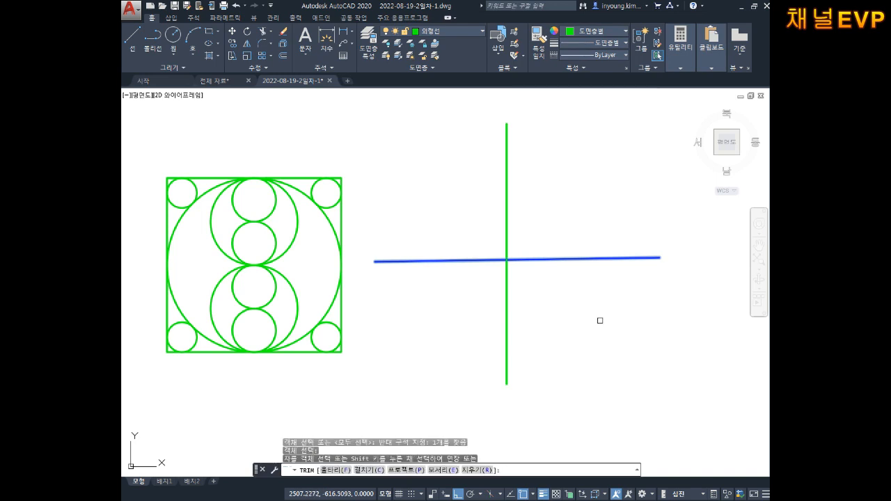
pyautogui.click(506, 179)
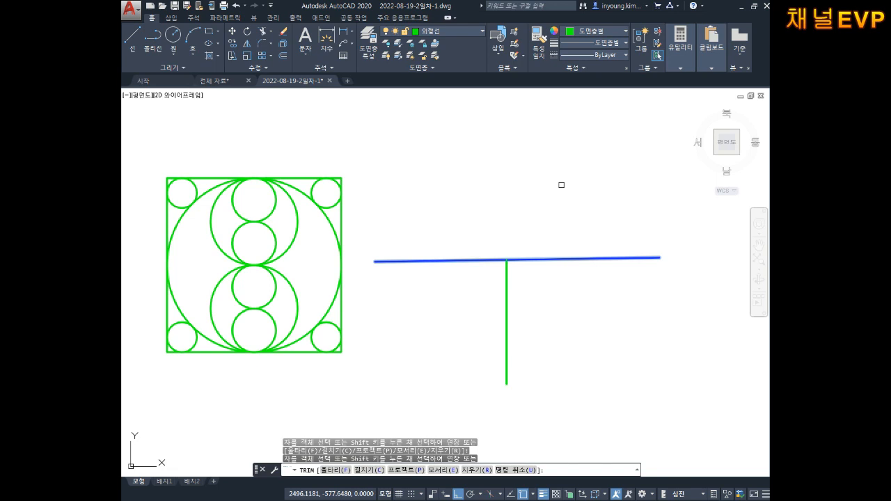
pyautogui.press('Escape')
pyautogui.press('Escape')
pyautogui.press('Escape')
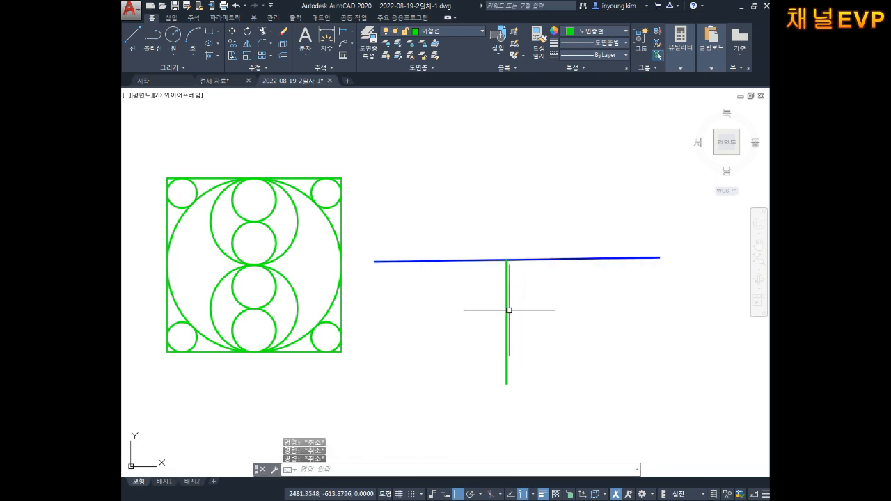
# - Erase the remaining lower part of the green vertical line
pyautogui.click(550, 304)
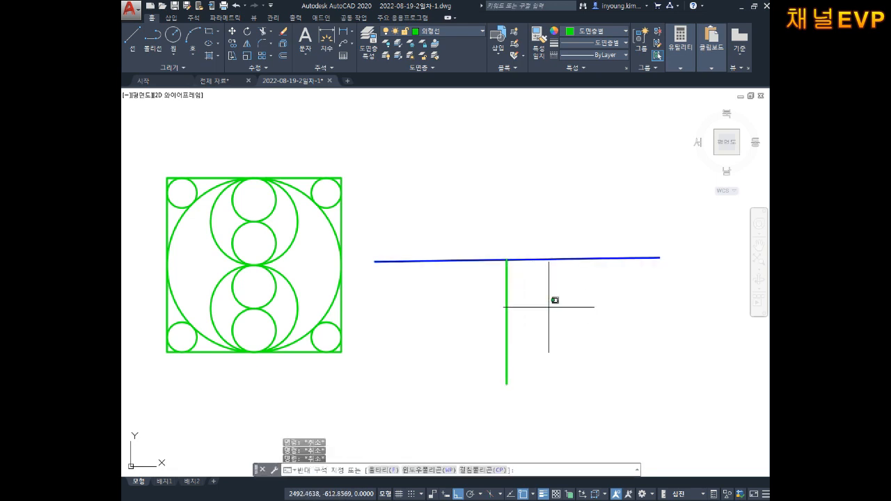
pyautogui.click(457, 335)
pyautogui.press('Delete')
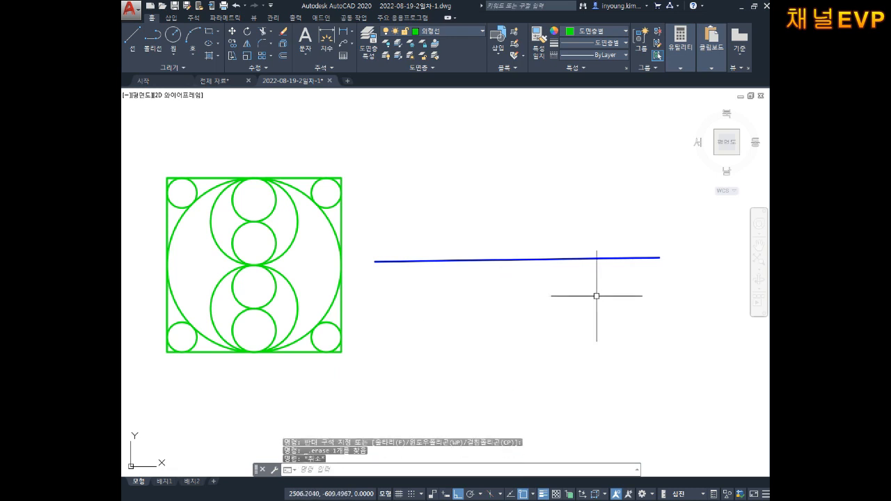
# - Undo the erase and the trim of the green vertical line
pyautogui.write('u')
pyautogui.press('Return')
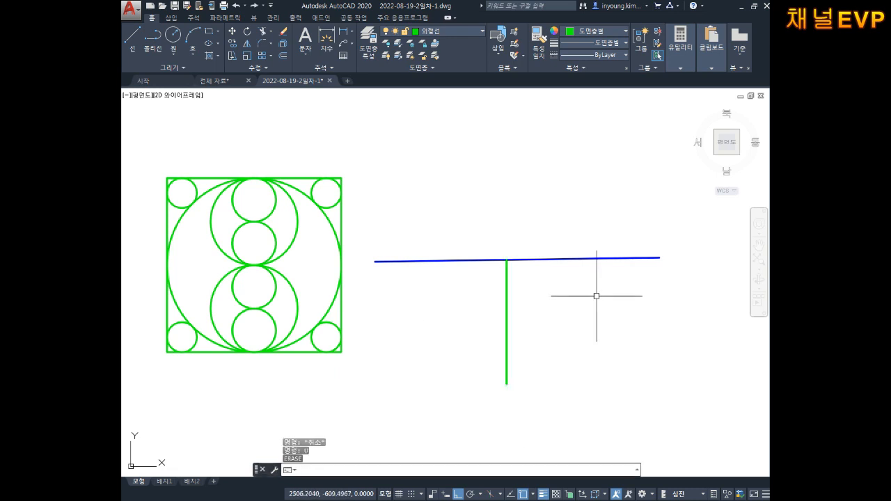
pyautogui.press('Return')
pyautogui.press('Escape')
pyautogui.press('Escape')
pyautogui.press('Escape')
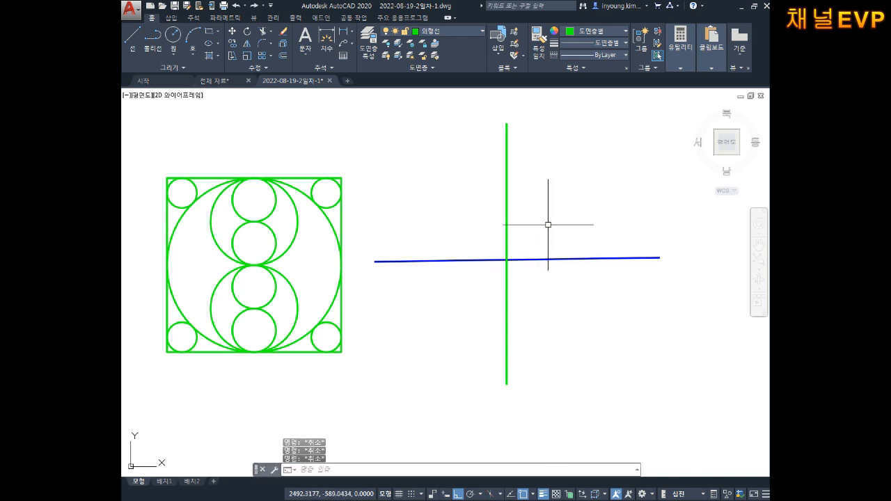
# - Trim the blue line's left part against the green vertical line, and try to trim its right part too
pyautogui.write('tr')
pyautogui.press('Return')
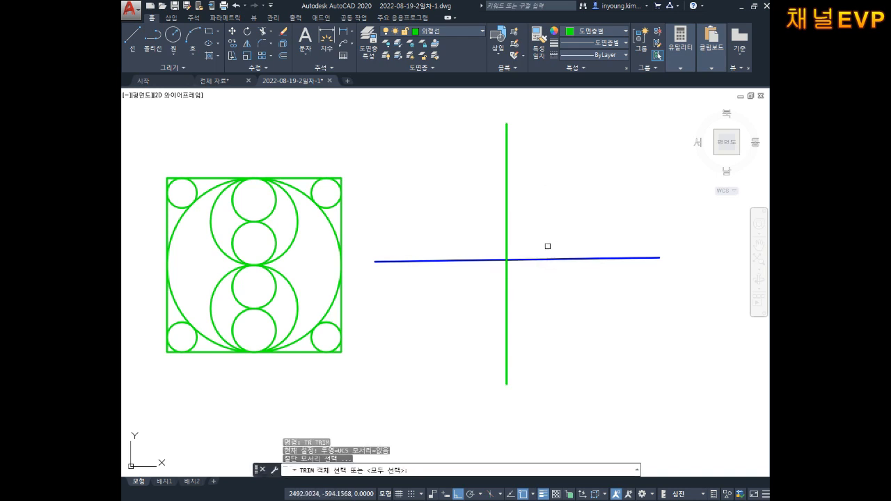
pyautogui.click(541, 139)
pyautogui.click(478, 193)
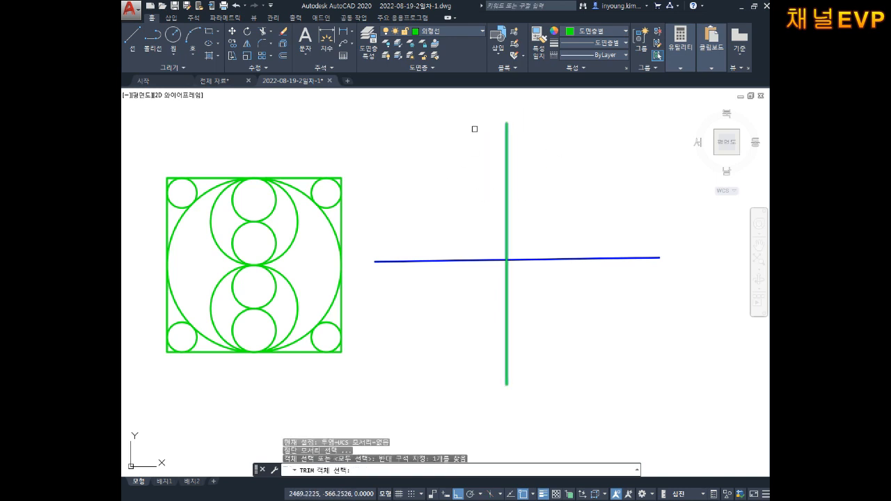
pyautogui.press('Return')
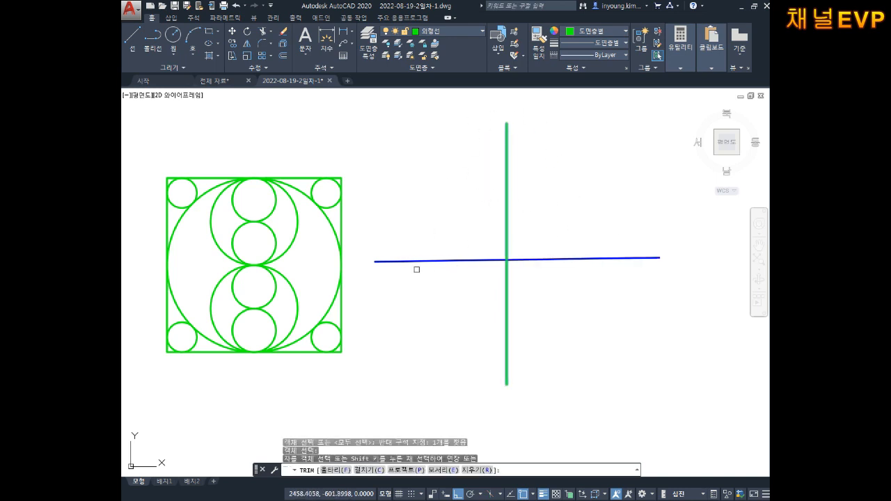
pyautogui.click(418, 262)
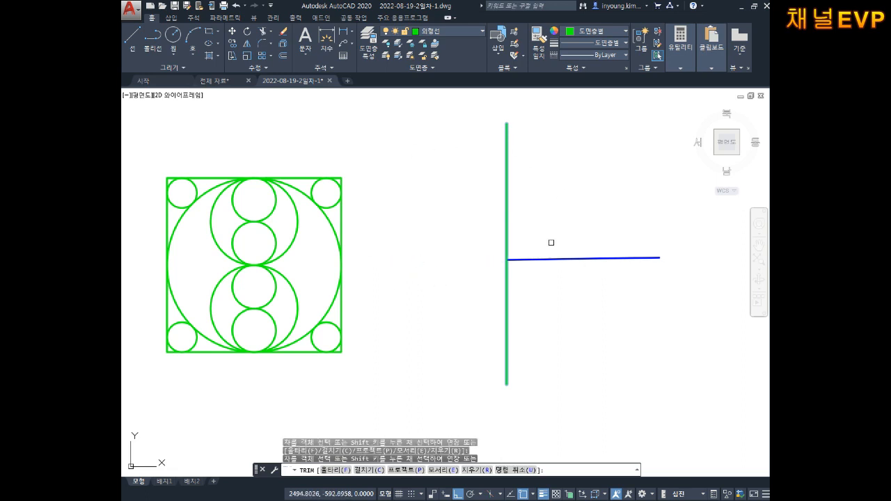
pyautogui.click(548, 258)
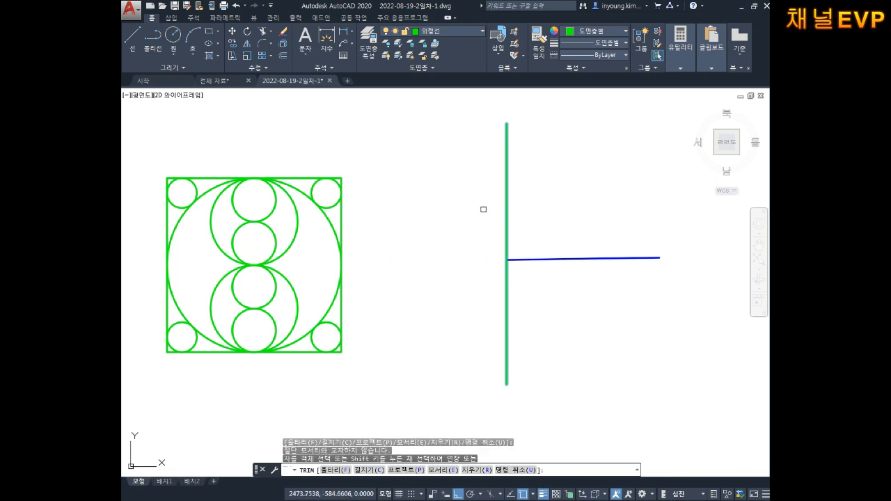
pyautogui.press('Escape')
pyautogui.press('Escape')
pyautogui.press('Escape')
pyautogui.write('i')
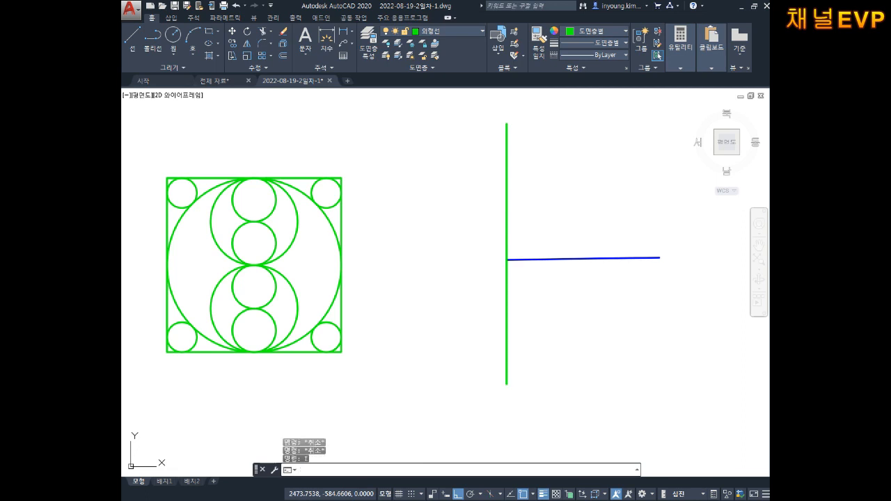
pyautogui.press('Return')
pyautogui.press('Escape')
pyautogui.press('Escape')
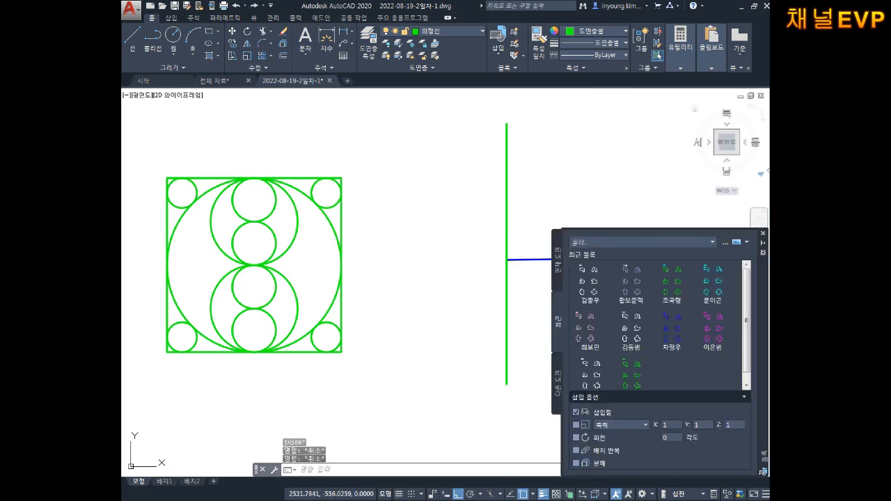
pyautogui.click(764, 233)
pyautogui.press('Escape')
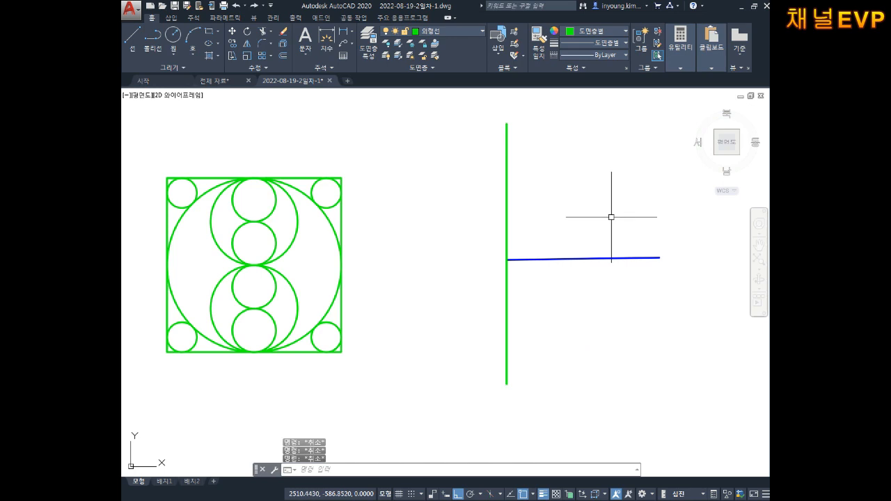
# - Undo the trim of the blue horizontal line
pyautogui.hotkey('ctrl', 'z')
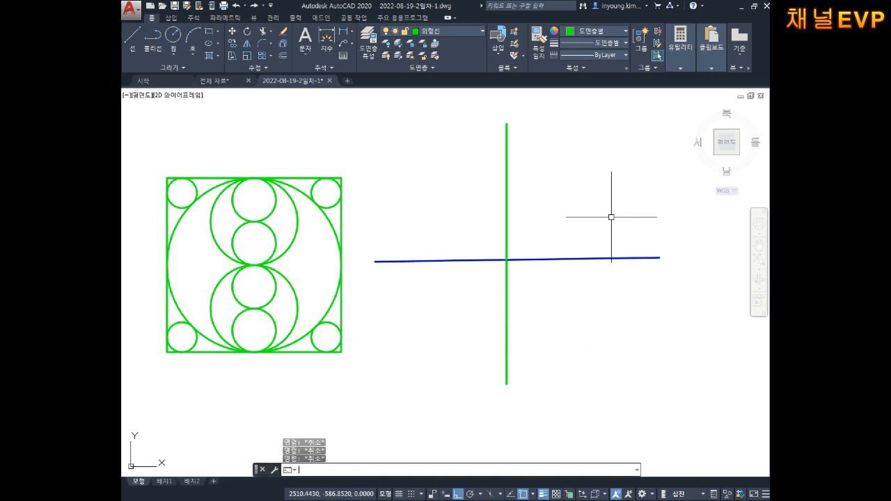
pyautogui.moveTo(383, 199); pyautogui.dragTo(454, 186, button='middle')
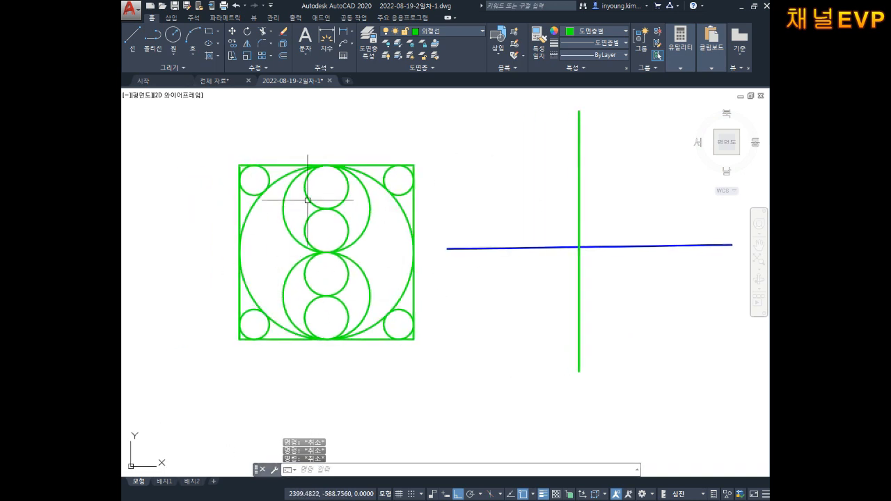
pyautogui.scroll(2, 328, 221)
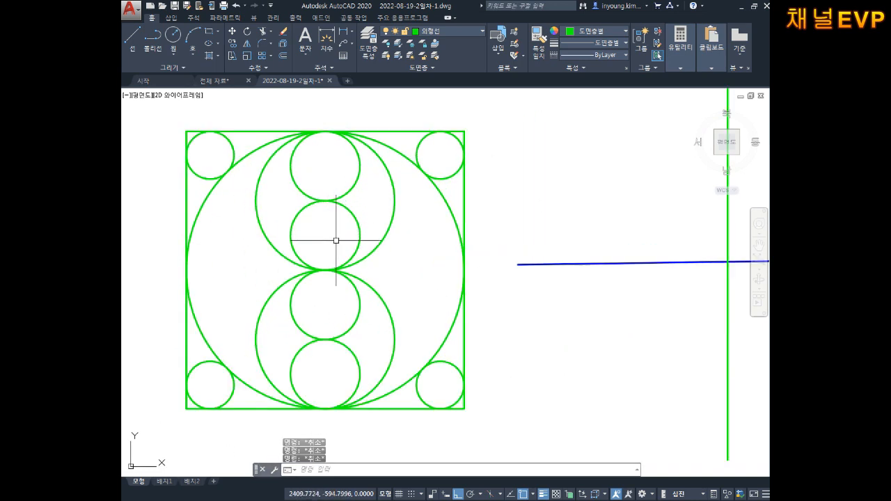
pyautogui.scroll(-2, 344, 220)
pyautogui.scroll(-2, 344, 220)
pyautogui.scroll(2, 345, 230)
pyautogui.moveTo(344, 230); pyautogui.dragTo(374, 232, button='middle')
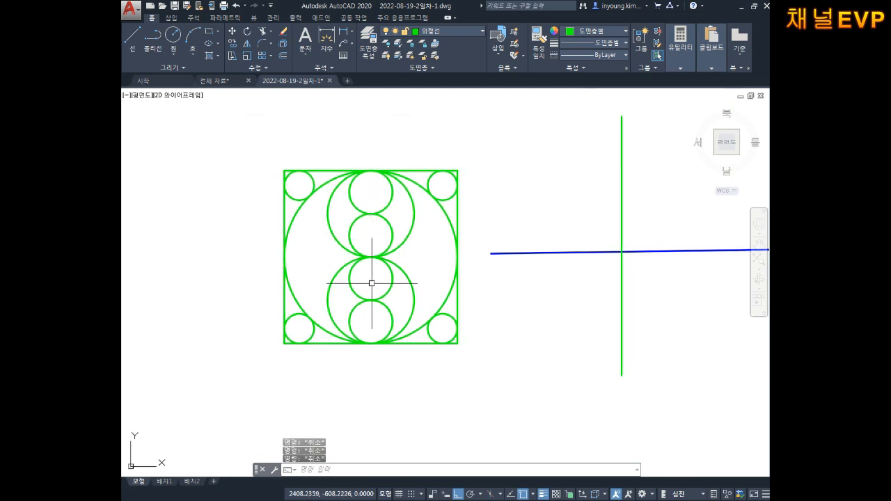
# - Switch to the Notepad notes and add the lines "TR엔터" and "엔터" below the first trim sequence, separated by a blank line
pyautogui.hotkey('alt', 'Tab')
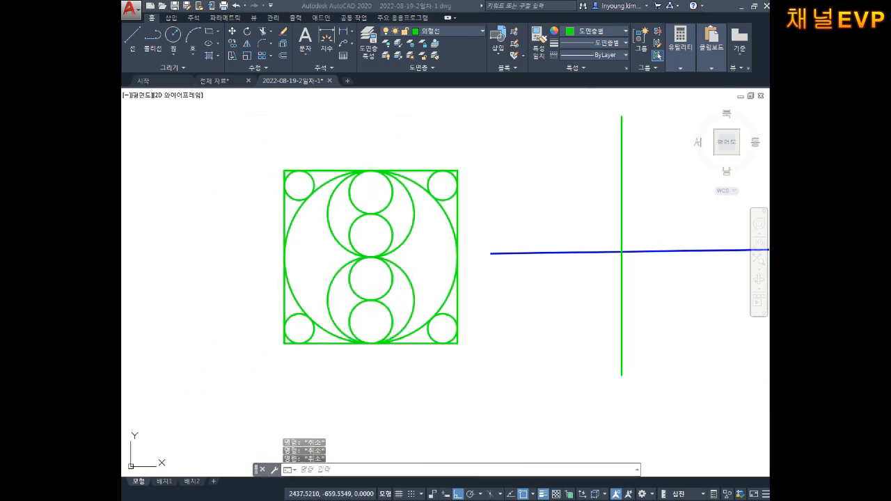
pyautogui.press('Up')
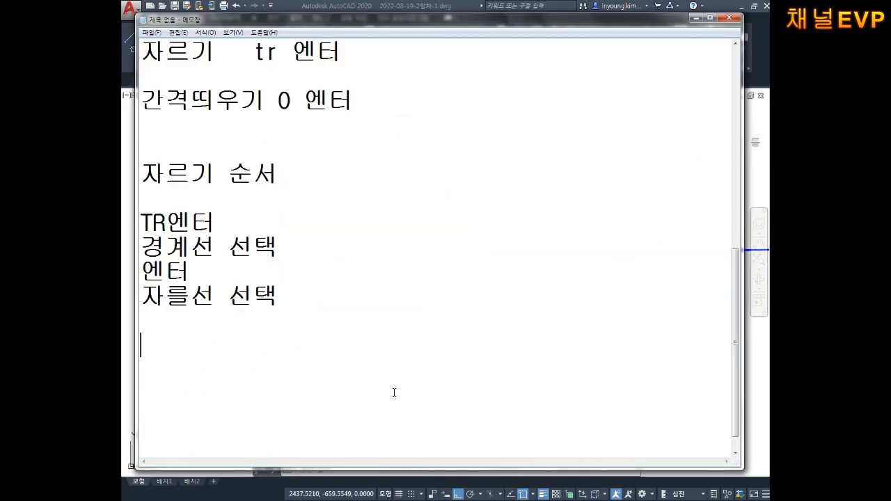
pyautogui.write('Tㄱ')
pyautogui.press('BackSpace')
pyautogui.write('Rㅇㅔㄴㅌㅓ')
pyautogui.press('Return')
pyautogui.write('ㅇ[ㅔㄴ')
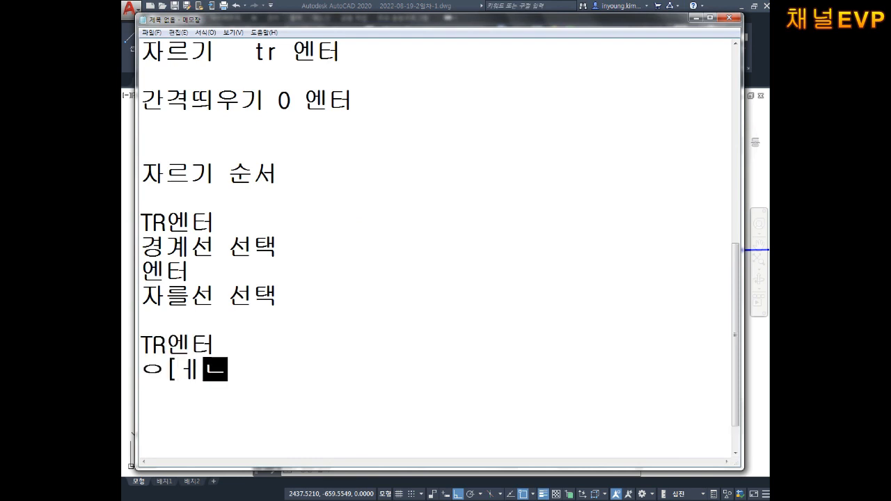
pyautogui.press('BackSpace')
pyautogui.press('BackSpace')
pyautogui.press('BackSpace')
pyautogui.write('ㅔㄴㅌㅓ')
pyautogui.press('Return')
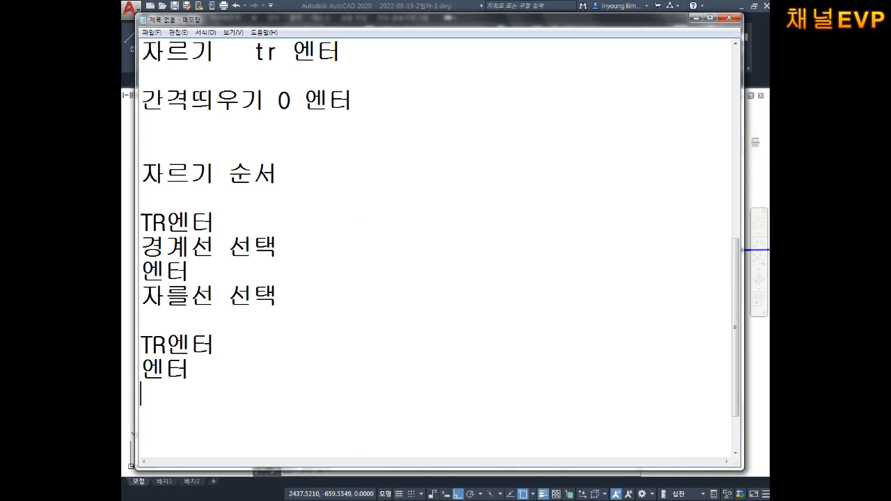
# - Add "자르고자 선 클릭" as the third line of the second trim sequence, followed by a new line
pyautogui.write('ㅈㅏㄹㅡㄱㅗㅅㅓㄴ ㅋㅡㄹㄹ')
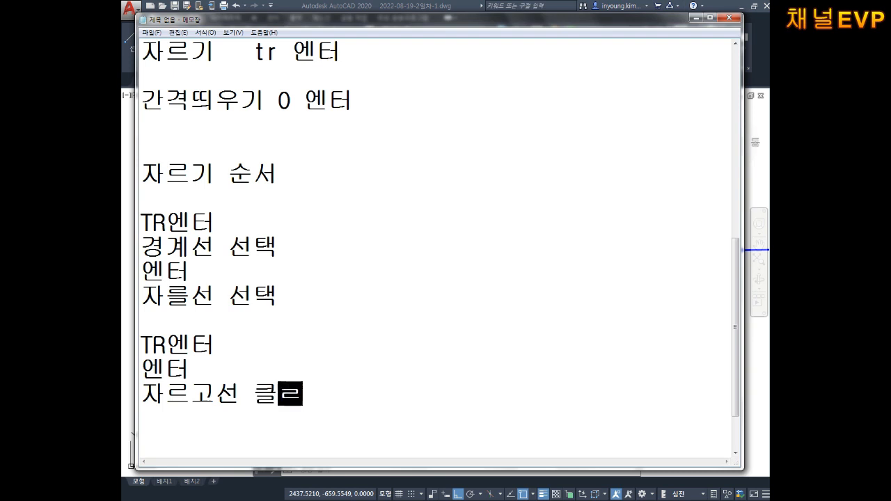
pyautogui.press('BackSpace')
pyautogui.press('BackSpace')
pyautogui.press('BackSpace')
pyautogui.press('BackSpace')
pyautogui.press('BackSpace')
pyautogui.write('ㄱㅗㅈㅏ ㅅㅓㄴ ㅋㅡㄹㄹㅣㄱ')
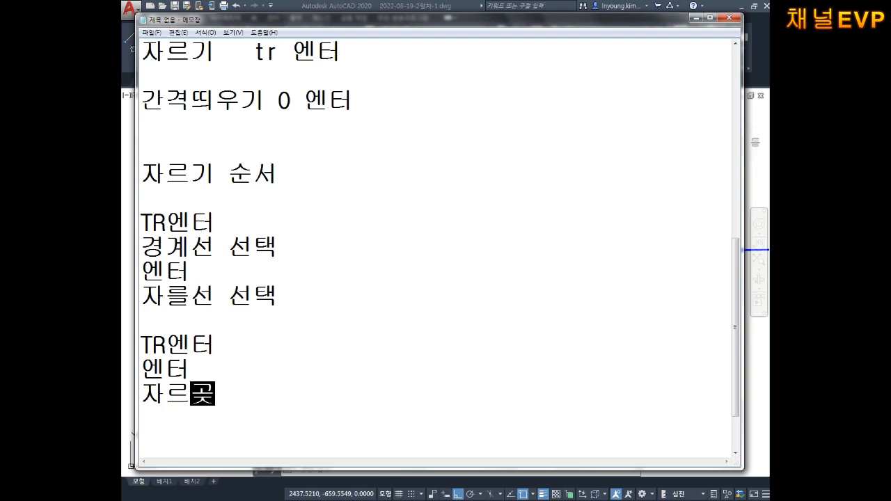
pyautogui.press('Return')
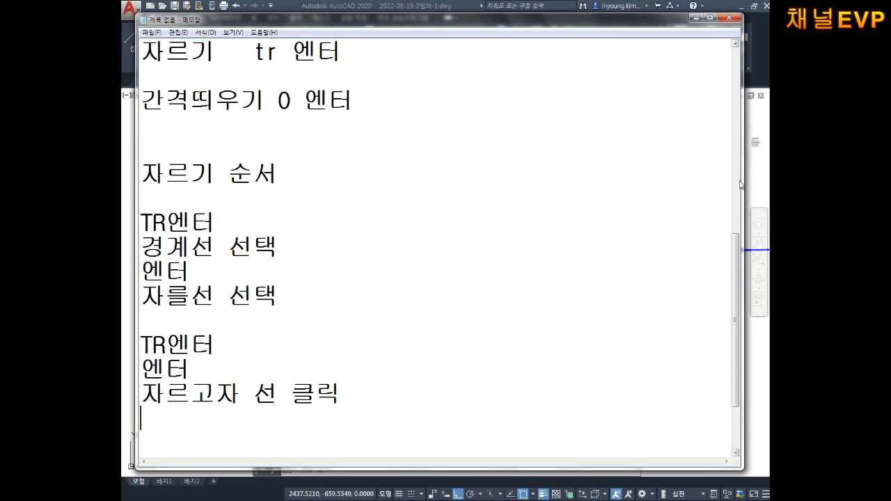
# - Back in AutoCAD, trim the square's upper-left corner and the outer arc of its corner circle, using all objects as cutting edges
pyautogui.click(764, 335)
pyautogui.write('tr')
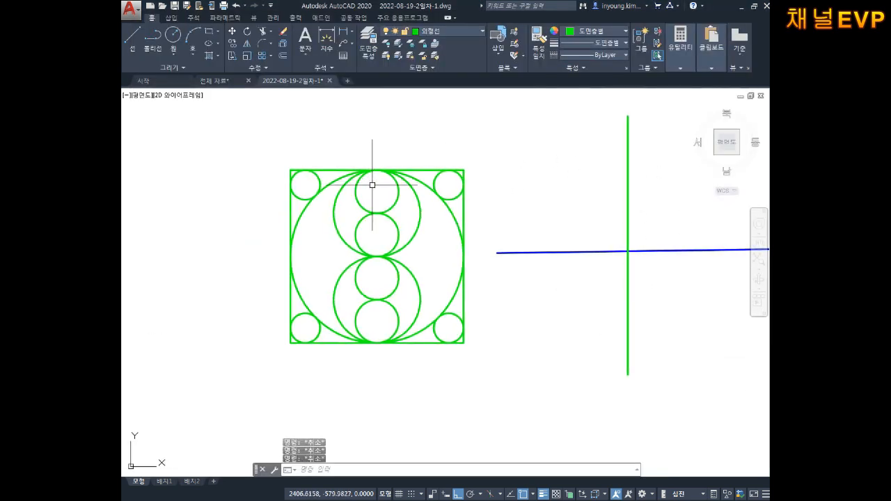
pyautogui.press('Return')
pyautogui.press('Return')
pyautogui.scroll(4, 324, 161)
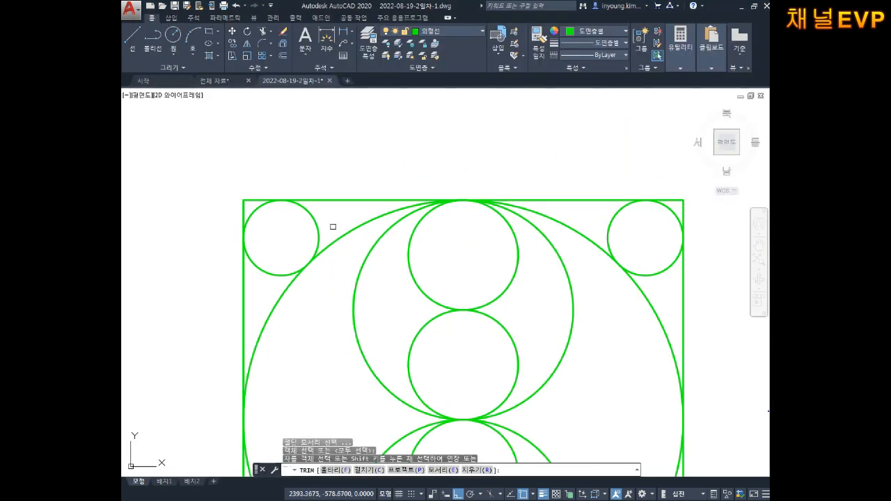
pyautogui.click(251, 200)
pyautogui.click(244, 209)
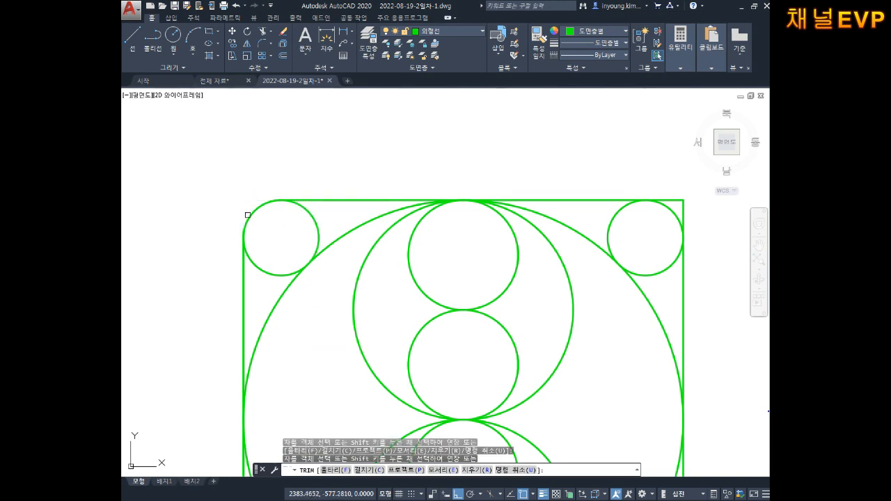
pyautogui.click(252, 212)
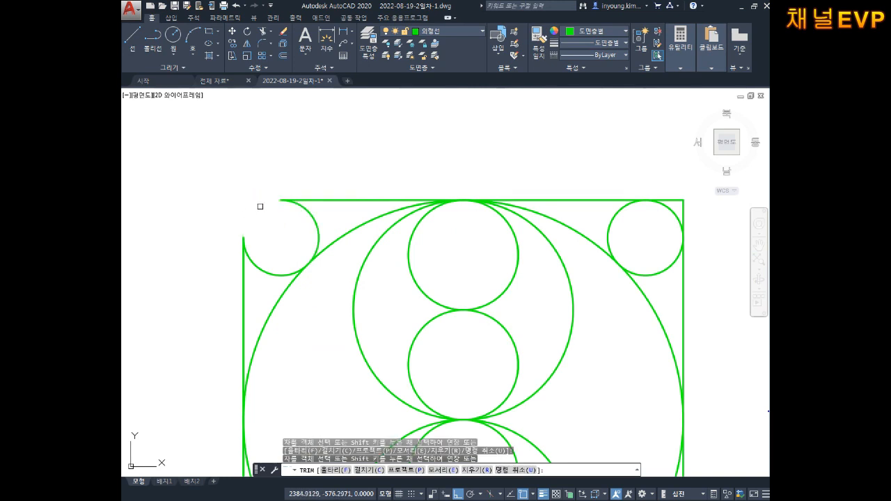
# - Trim the square's upper-right corner and the outer arc of its corner circle
pyautogui.click(683, 217)
pyautogui.click(672, 200)
pyautogui.click(670, 208)
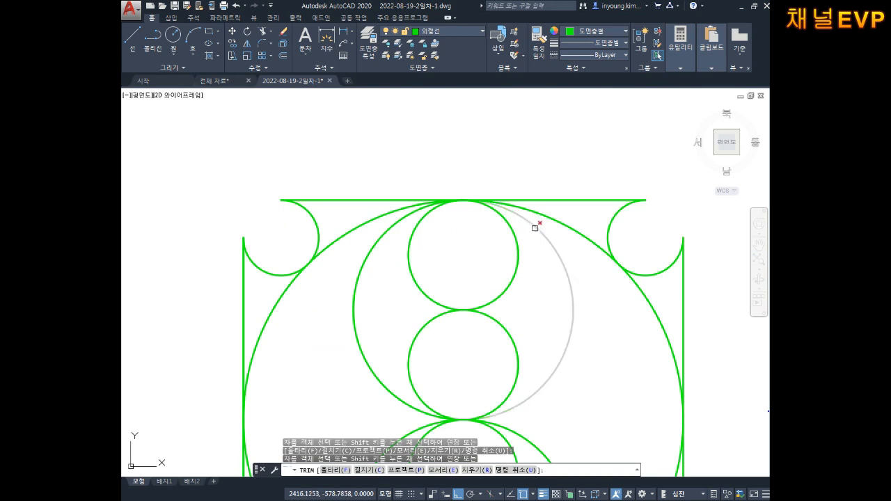
# - Trim the right halves of both medium circles and opposite halves of the upper two small circles to leave an S-curve
pyautogui.click(536, 225)
pyautogui.click(424, 325)
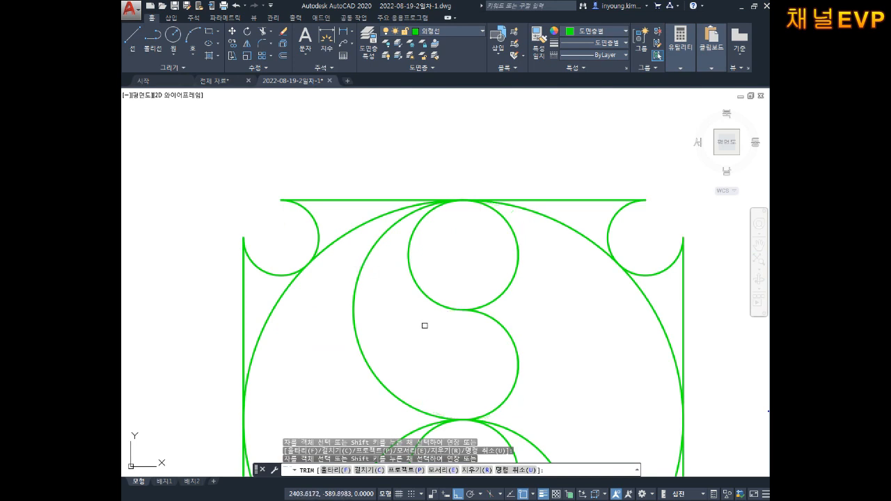
pyautogui.click(513, 235)
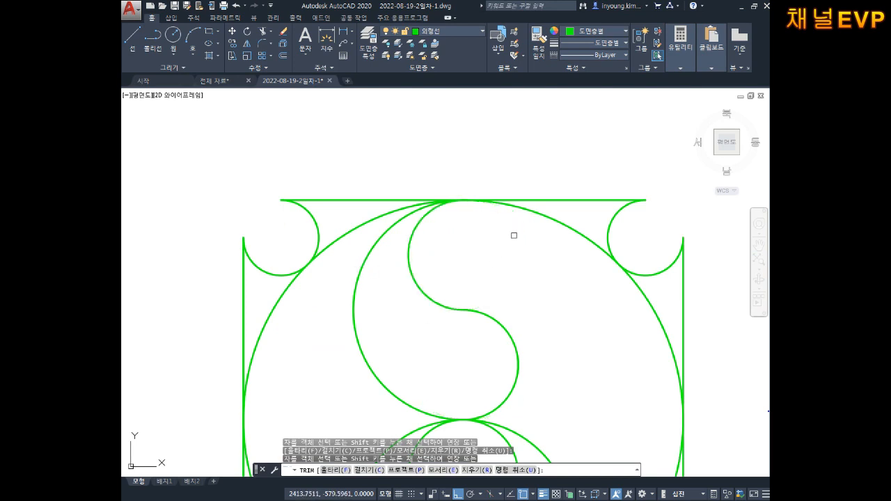
pyautogui.scroll(-2, 513, 237)
pyautogui.click(479, 297)
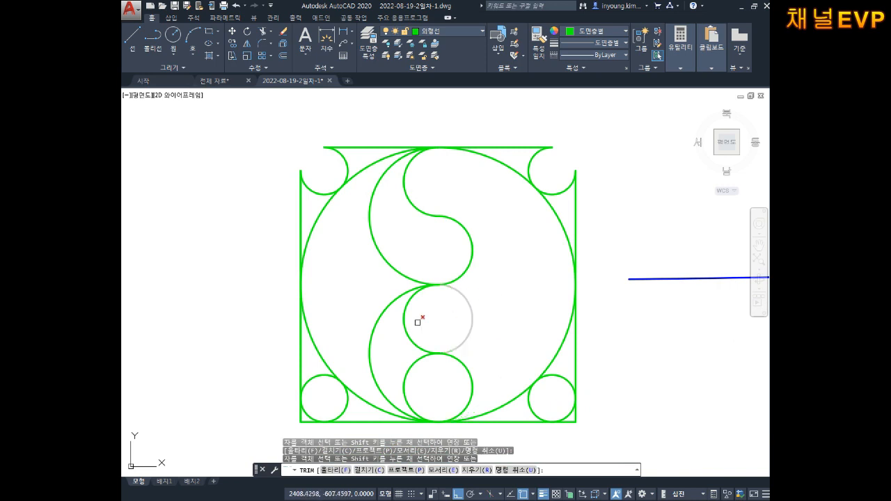
# - Trim the lower part of the square's left side and its bottom edge between the two corner circles
pyautogui.click(305, 351)
pyautogui.click(286, 357)
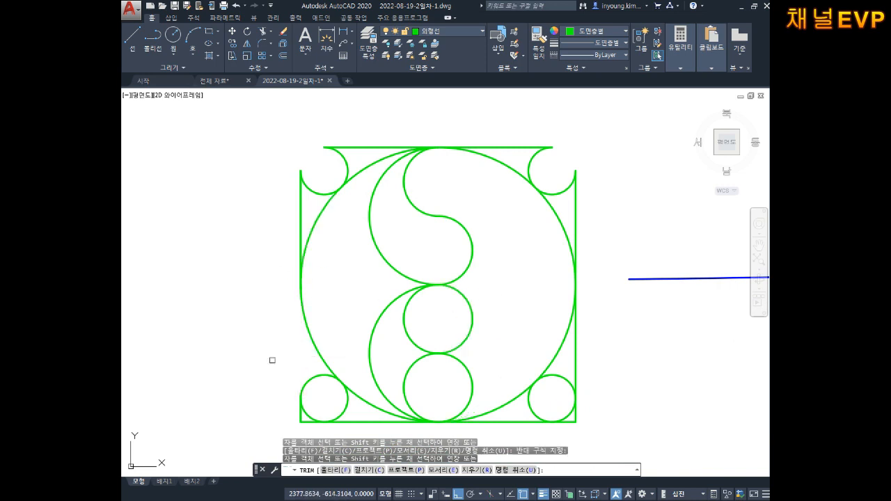
pyautogui.moveTo(300, 337); pyautogui.dragTo(281, 299, button='middle')
pyautogui.click(344, 378)
pyautogui.click(332, 404)
pyautogui.click(393, 406)
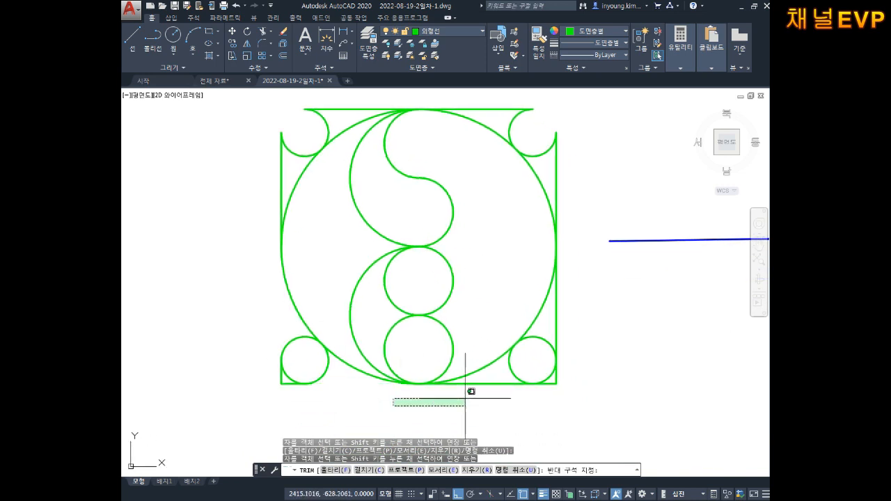
pyautogui.click(474, 408)
pyautogui.click(496, 377)
pyautogui.click(484, 404)
# - Trim the square's right side between the large circle and the lower-right corner circle, and end the trim command
pyautogui.moveTo(641, 350); pyautogui.dragTo(593, 386, button='middle')
pyautogui.click(526, 348)
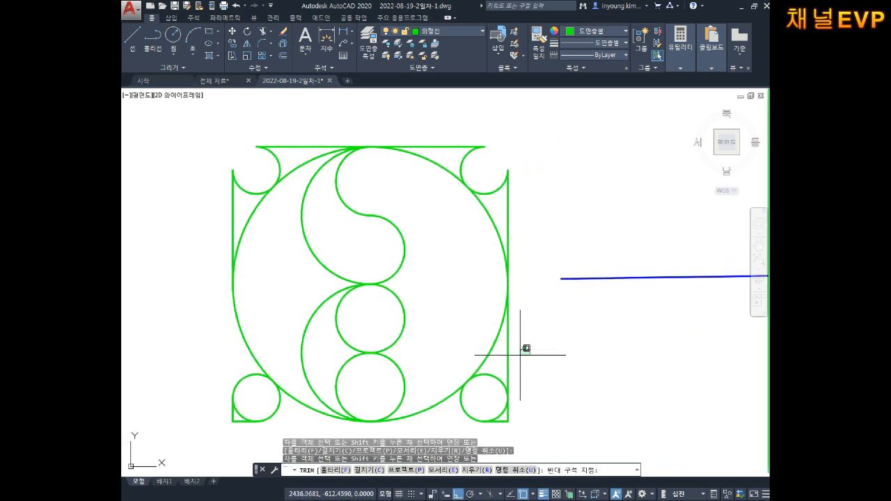
pyautogui.click(503, 359)
pyautogui.moveTo(531, 305); pyautogui.dragTo(531, 314, button='middle')
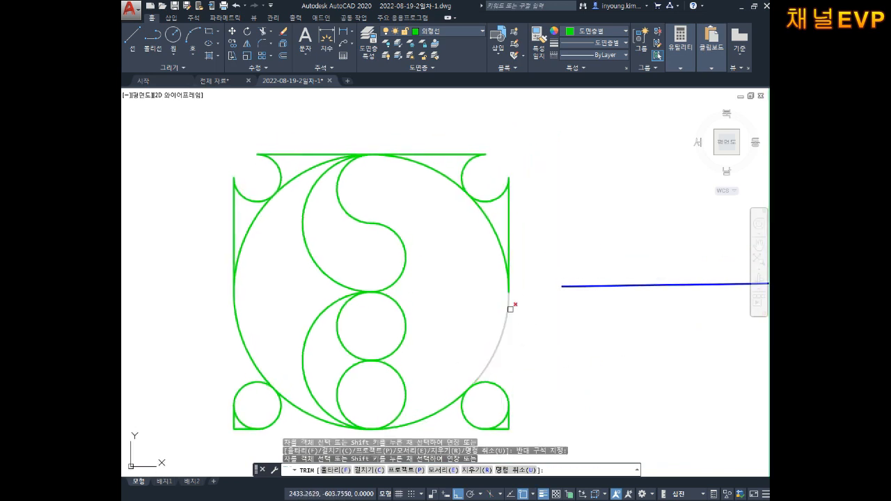
pyautogui.scroll(-4, 426, 260)
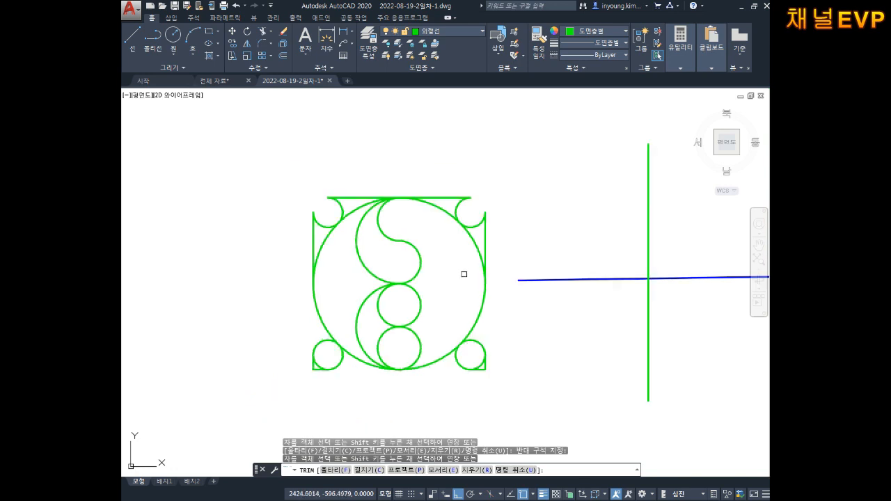
pyautogui.scroll(4, 464, 272)
pyautogui.press('Escape')
pyautogui.press('Escape')
pyautogui.press('Escape')
pyautogui.press('Escape')
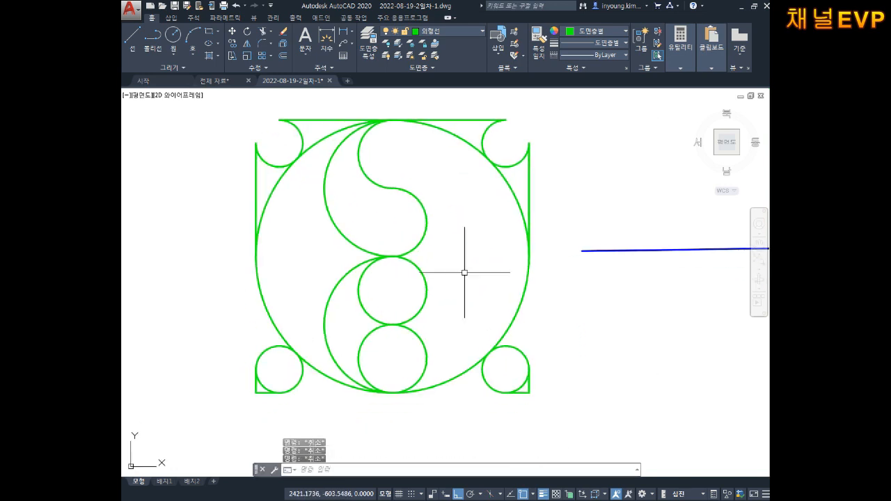
# - Undo the trims on the square filled with tangent circles
pyautogui.write('u')
pyautogui.press('Return')
pyautogui.write('uu')
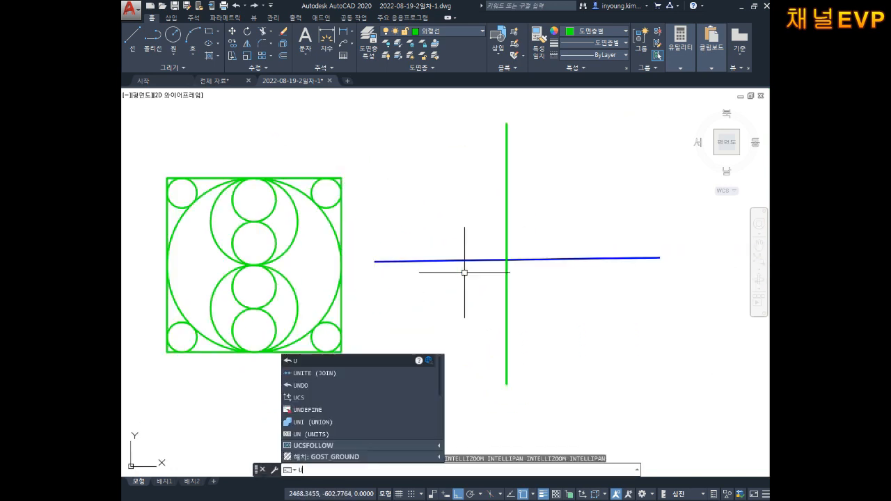
pyautogui.press('Return')
pyautogui.press('Escape')
pyautogui.press('Escape')
pyautogui.press('Escape')
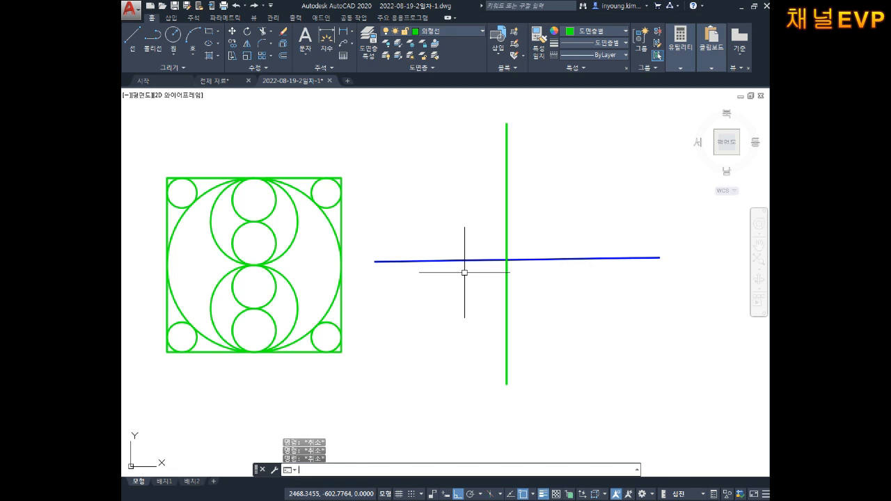
# - Using all objects as cutting edges, trim the square's upper-left corner and the outer arc of its corner circle
pyautogui.moveTo(464, 272); pyautogui.dragTo(552, 273, button='middle')
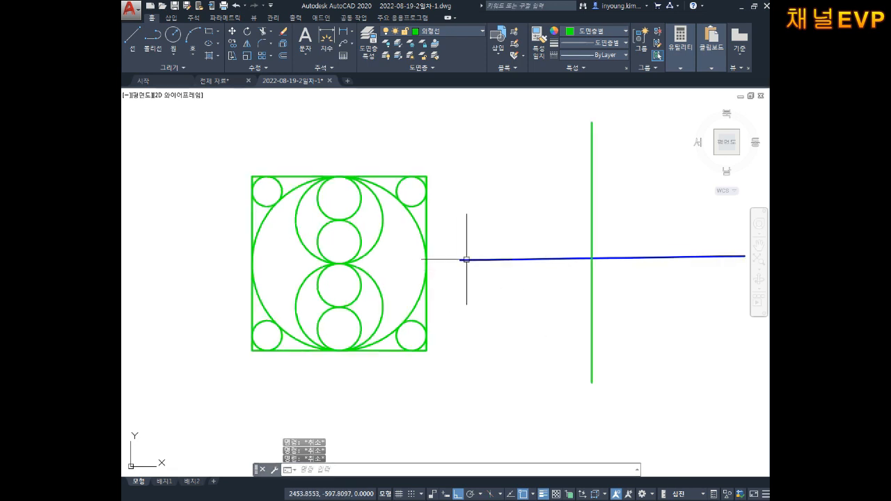
pyautogui.moveTo(466, 259); pyautogui.dragTo(521, 277, button='middle')
pyautogui.write('tr')
pyautogui.press('Return')
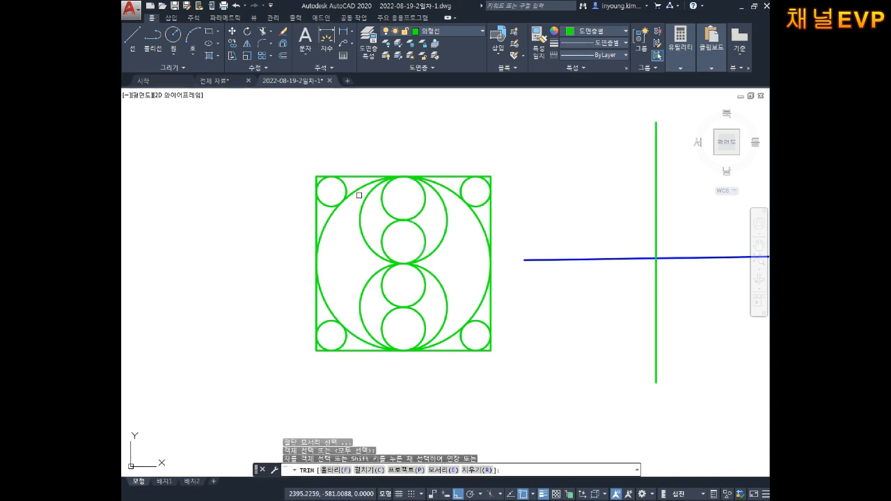
pyautogui.moveTo(404, 234); pyautogui.dragTo(399, 221, button='middle')
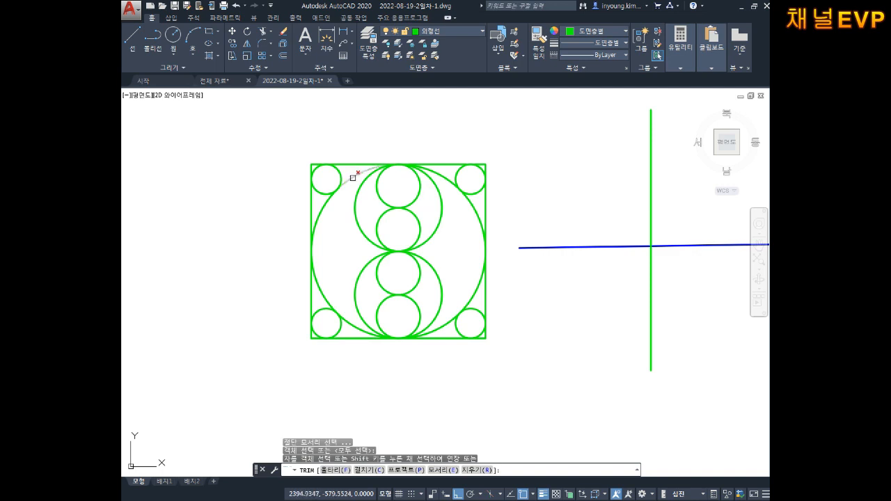
pyautogui.scroll(8, 355, 185)
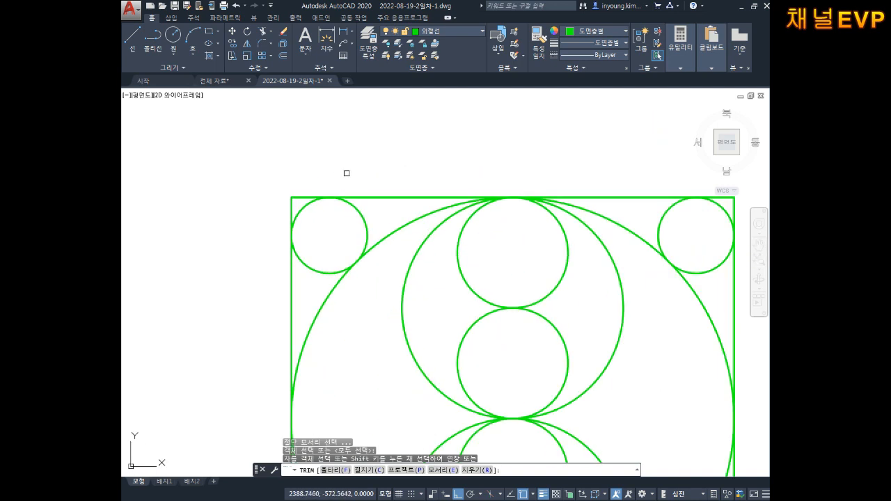
pyautogui.moveTo(294, 169)
pyautogui.mouseDown()
pyautogui.moveTo(212, 222)
pyautogui.moveTo(149, 296)
pyautogui.mouseUp()
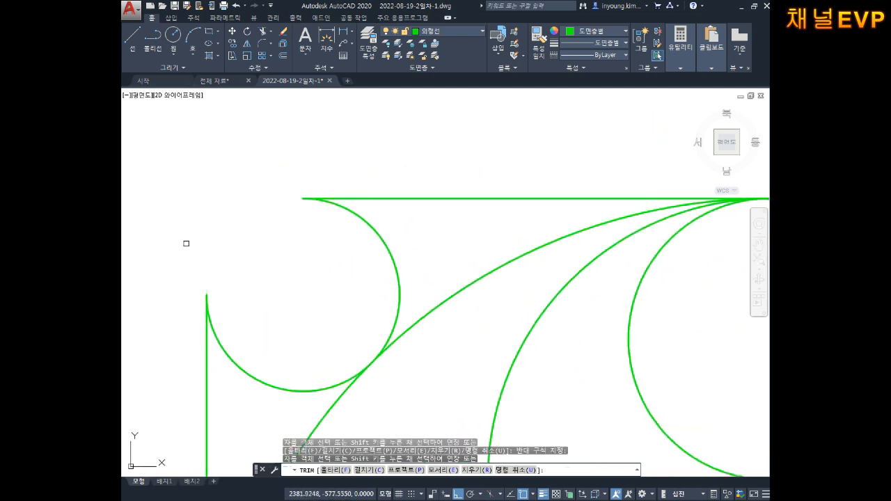
# - Trim away the square's upper-right corner together with the outer arc of the circle inside it
pyautogui.scroll(-5, 209, 237)
pyautogui.scroll(5, 436, 211)
pyautogui.scroll(4, 452, 217)
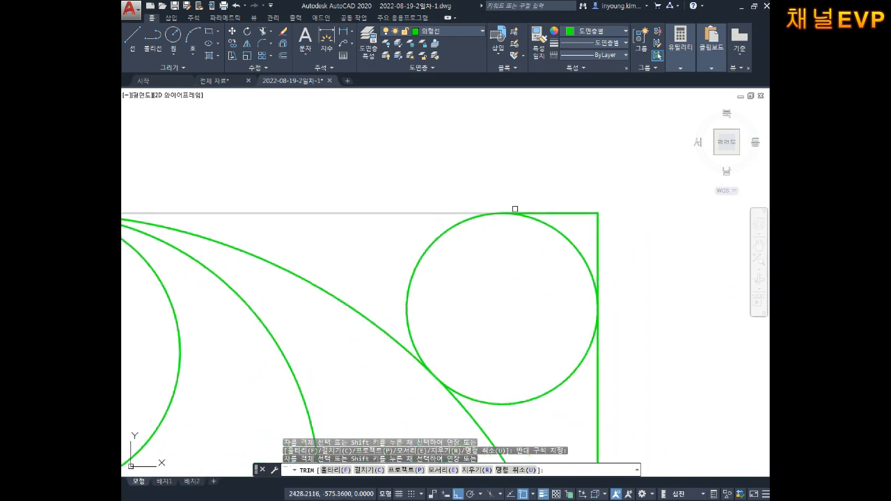
pyautogui.moveTo(613, 177); pyautogui.dragTo(503, 312)
# - Trim the upper medium circle's right half, the top small circle's left half and the second small circle's right half
pyautogui.scroll(-5, 562, 265)
pyautogui.scroll(2, 516, 248)
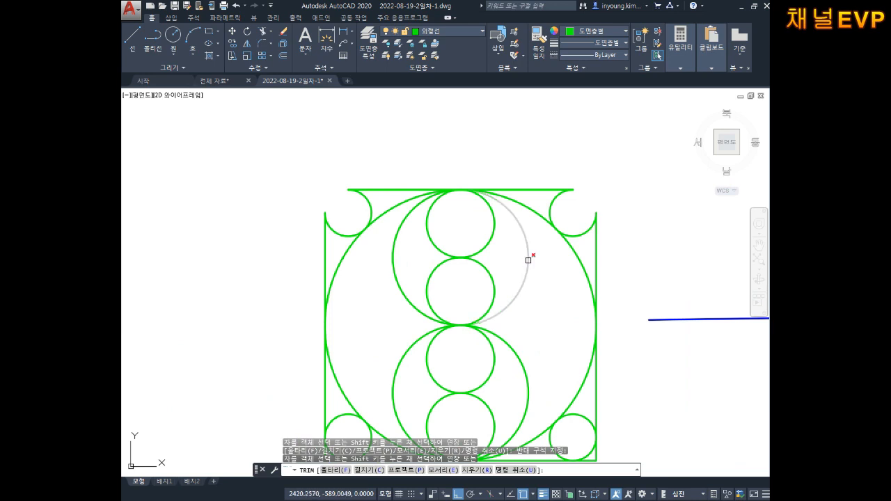
pyautogui.click(528, 262)
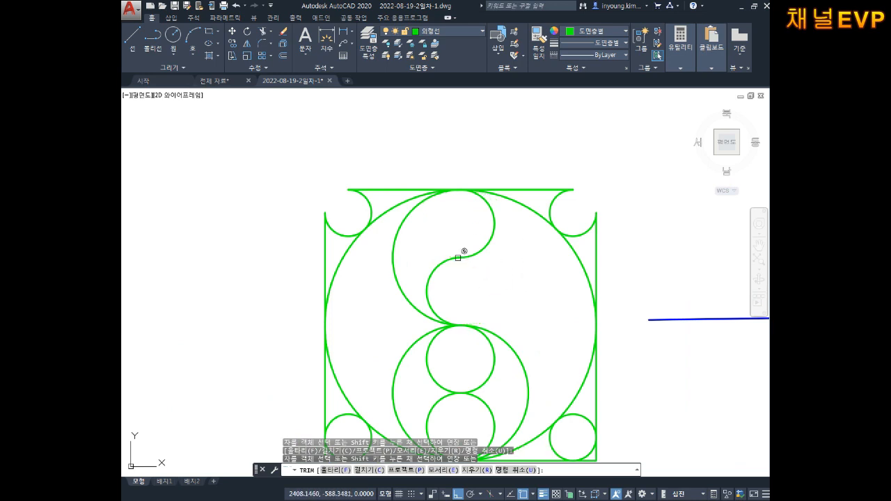
# - Trim the square's lower-left and lower-right corners together with the outer arcs of their corner circles
pyautogui.scroll(-3, 461, 230)
pyautogui.scroll(3, 449, 271)
pyautogui.scroll(4, 352, 321)
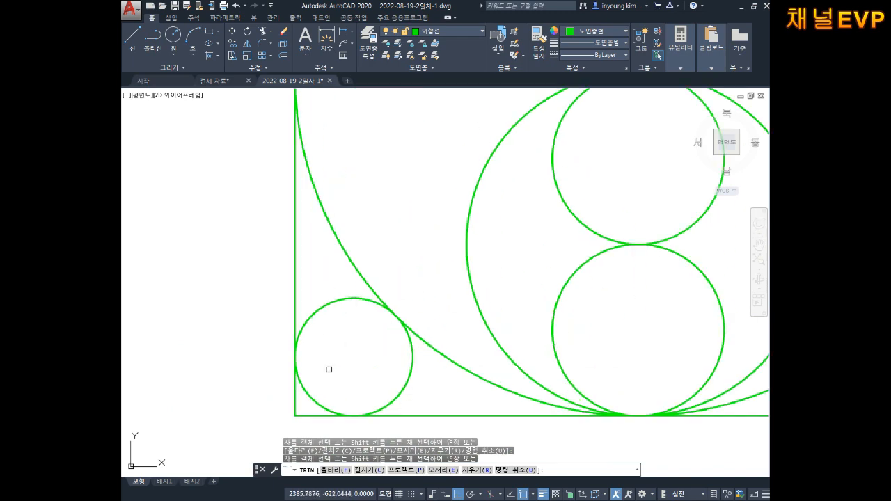
pyautogui.moveTo(341, 304); pyautogui.dragTo(298, 373)
pyautogui.scroll(-4, 355, 370)
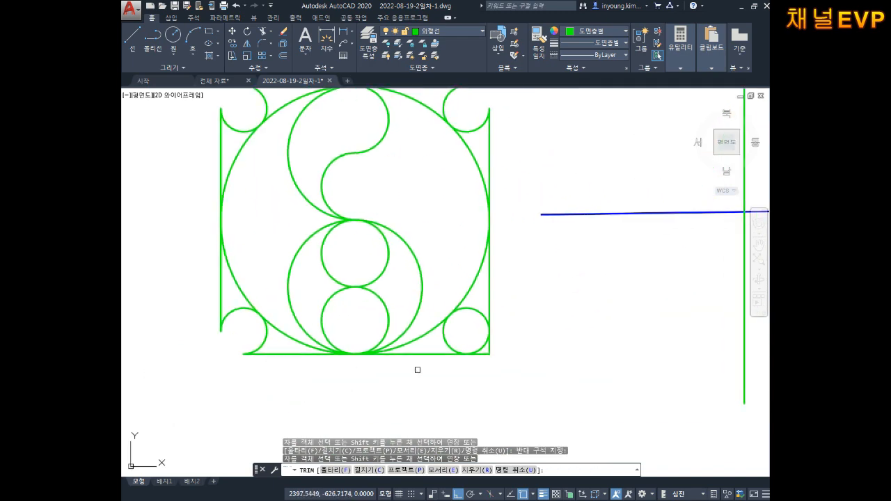
pyautogui.scroll(4, 418, 370)
pyautogui.scroll(-2, 594, 328)
pyautogui.click(587, 306)
pyautogui.click(540, 341)
pyautogui.scroll(-4, 509, 299)
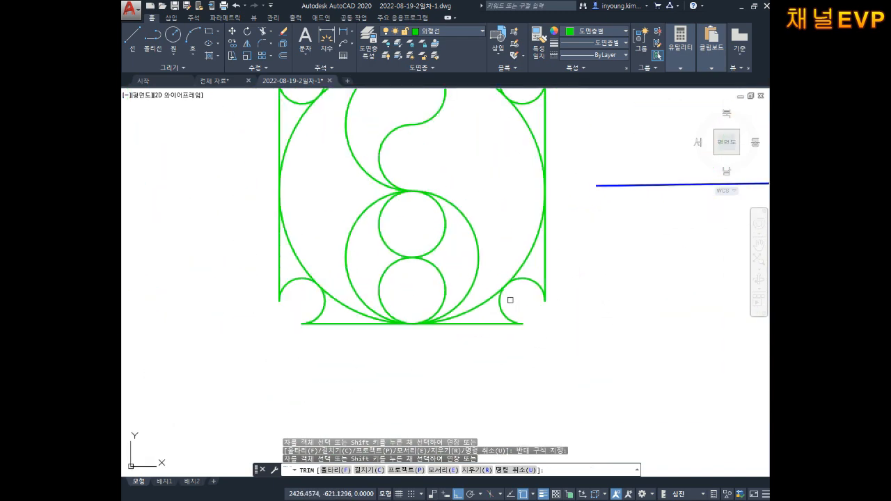
# - Trim the left halves of the lower medium circle and third small circle and the bottom small circle's right half, and end the command
pyautogui.scroll(1, 472, 292)
pyautogui.click(352, 283)
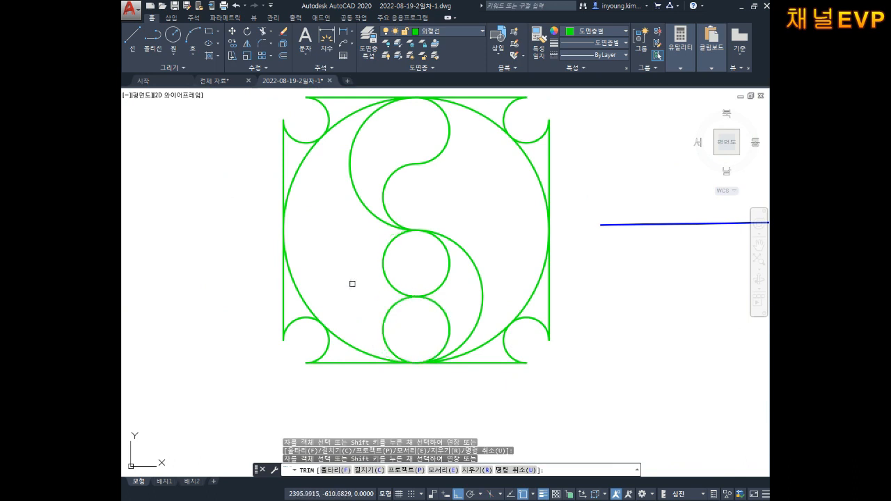
pyautogui.click(396, 287)
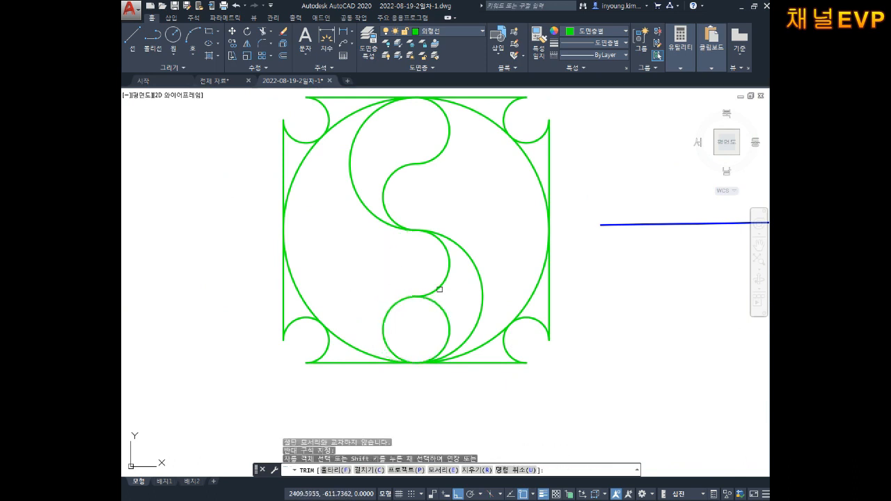
pyautogui.scroll(-3, 446, 310)
pyautogui.scroll(3, 453, 299)
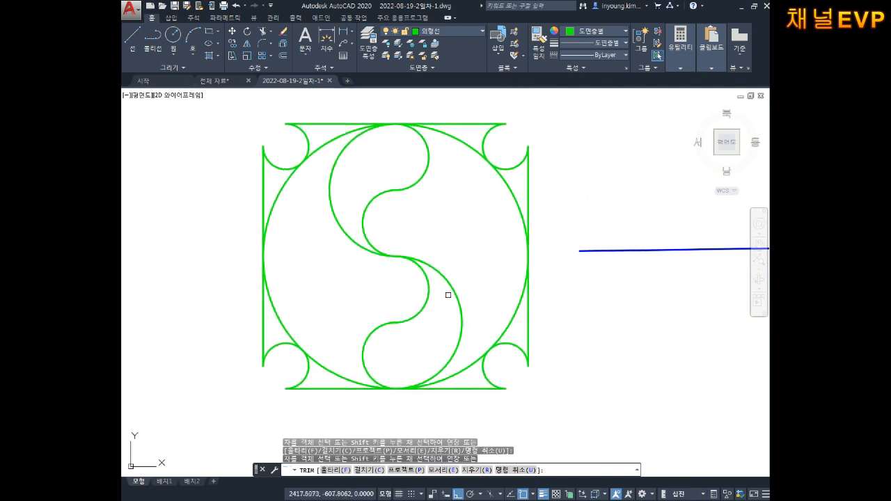
pyautogui.press('Escape')
# - Erase the two crossing lines beside the trimmed figure
pyautogui.scroll(-2, 496, 299)
pyautogui.click(622, 253)
pyautogui.click(577, 323)
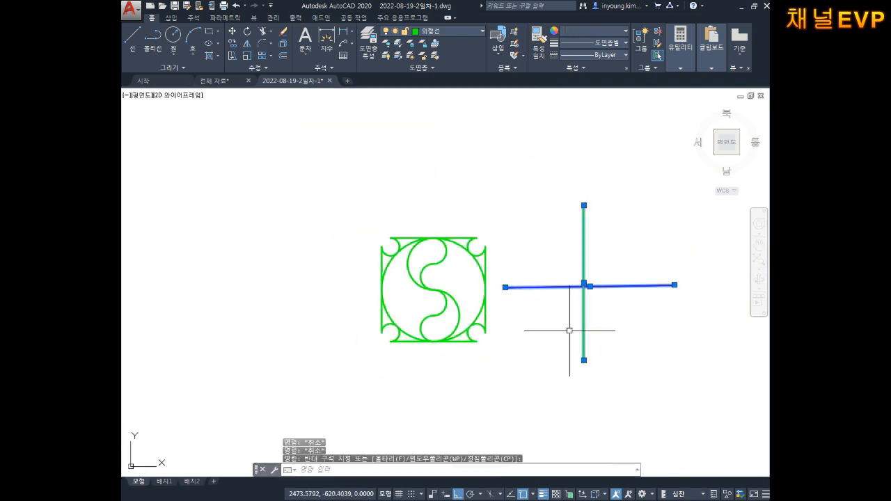
pyautogui.press('Delete')
pyautogui.scroll(4, 447, 316)
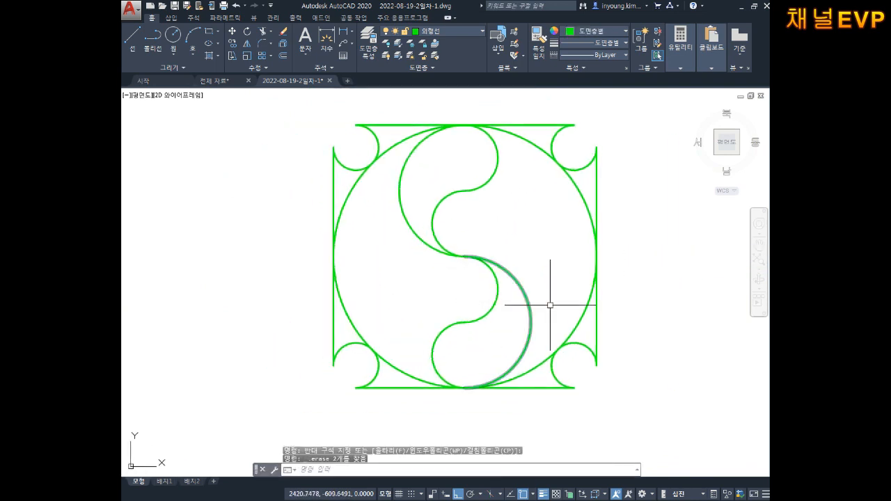
pyautogui.press('Escape')
pyautogui.press('Escape')
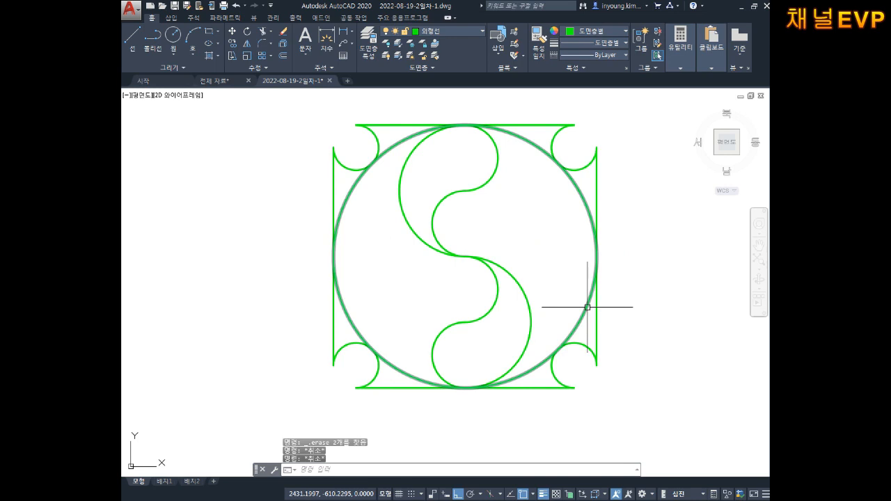
pyautogui.press('Escape')
# - Undo the erasure of the crossing lines, the trims on the figure and the horizontal line's blue colour
pyautogui.moveTo(527, 251); pyautogui.dragTo(483, 304, button='middle')
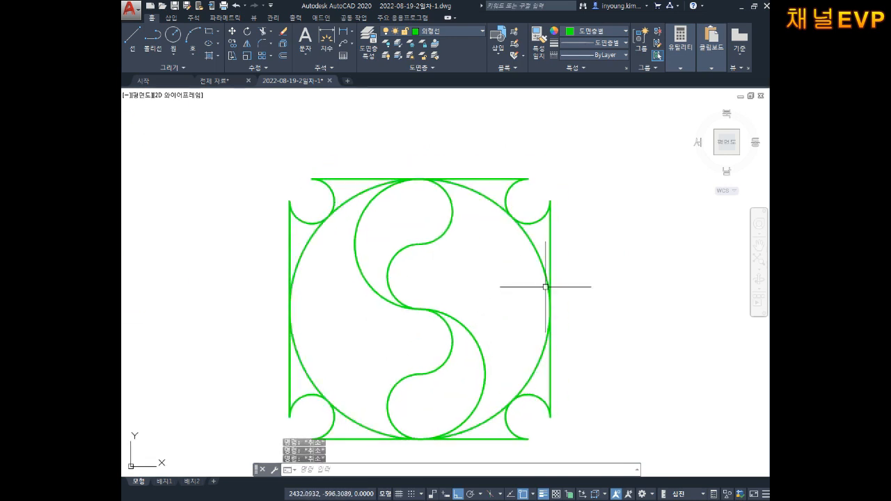
pyautogui.write('u')
pyautogui.press('Return')
pyautogui.press('Return')
pyautogui.press('Return')
pyautogui.press('Return')
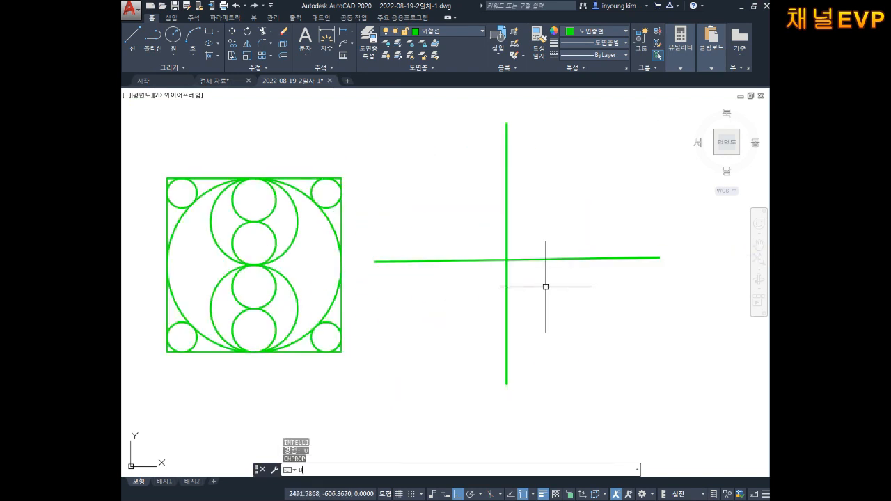
pyautogui.press('Escape')
# - Erase the vertical and horizontal crossing lines beside the square figure
pyautogui.click(610, 148)
pyautogui.click(485, 317)
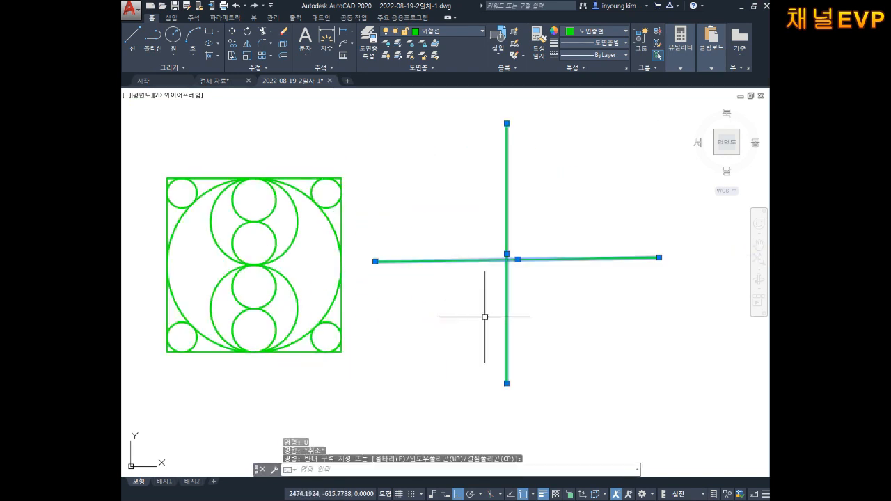
pyautogui.press('Delete')
pyautogui.scroll(-2, 494, 285)
pyautogui.scroll(2, 457, 271)
pyautogui.moveTo(469, 282)
pyautogui.mouseDown(button='middle')
pyautogui.moveTo(511, 270)
pyautogui.moveTo(512, 284)
pyautogui.moveTo(501, 257)
pyautogui.moveTo(509, 257)
pyautogui.mouseUp(button='middle')
pyautogui.press('Escape')
pyautogui.press('Escape')
pyautogui.press('Escape')
# - Change the colour of the square and all circles inside it to blue
pyautogui.click(644, 119)
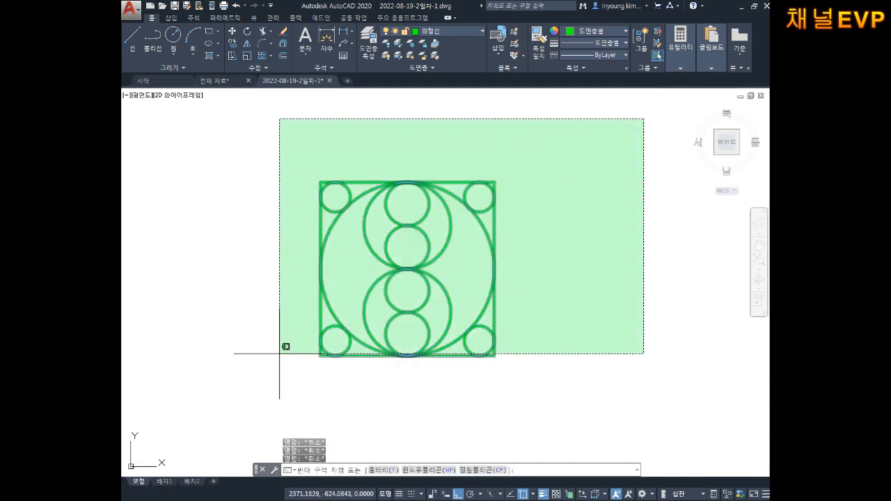
pyautogui.click(266, 370)
pyautogui.click(581, 40)
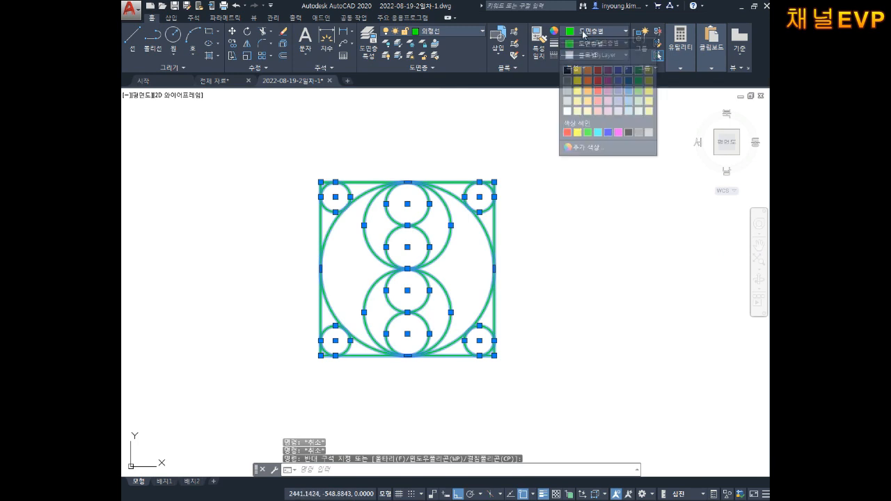
pyautogui.click(613, 138)
pyautogui.press('Escape')
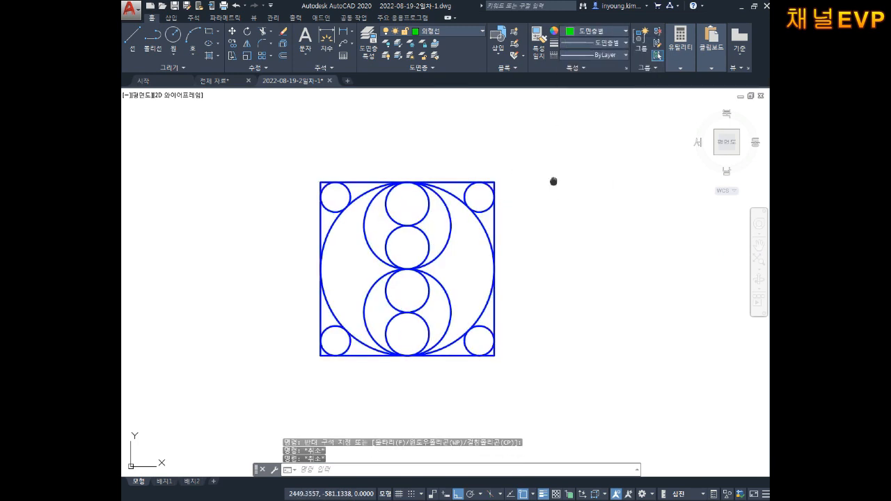
# - Copy the blue square with all its circles horizontally to the right, leaving a gap between the two figures
pyautogui.scroll(2, 564, 192)
pyautogui.scroll(-2, 536, 190)
pyautogui.write('co')
pyautogui.press('Return')
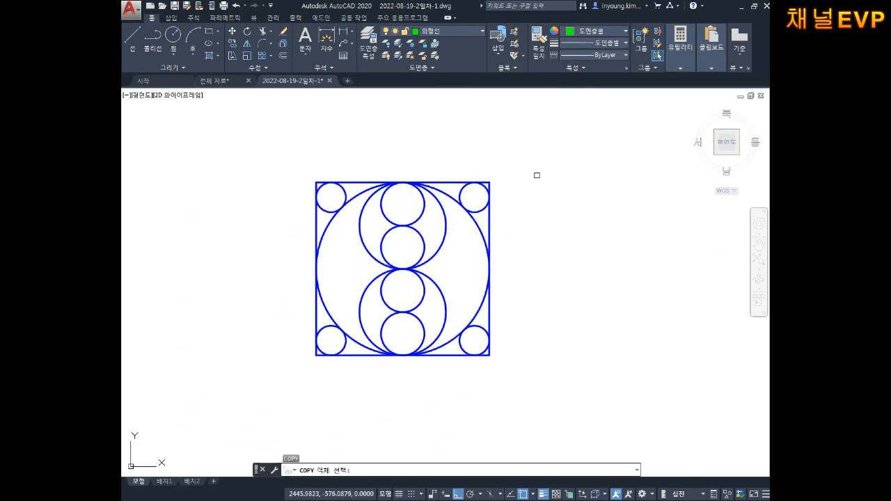
pyautogui.click(546, 150)
pyautogui.click(222, 445)
pyautogui.press('Return')
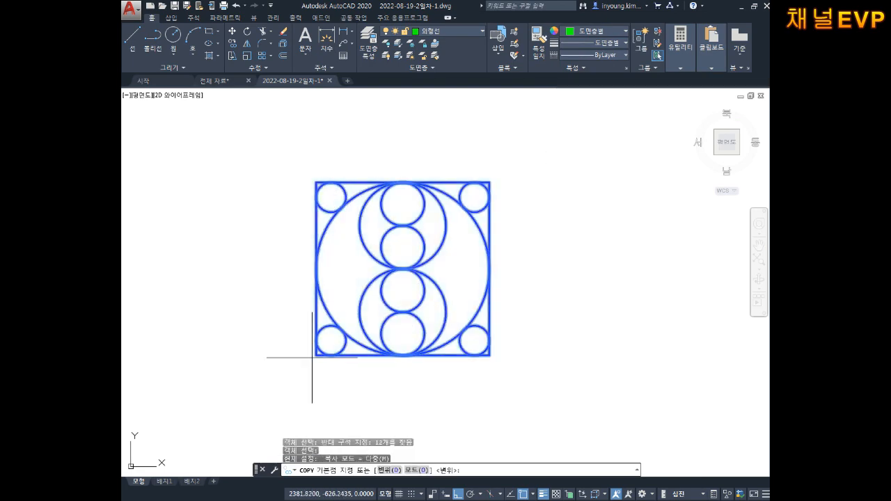
pyautogui.click(344, 346)
pyautogui.moveTo(591, 346); pyautogui.dragTo(464, 347, button='middle')
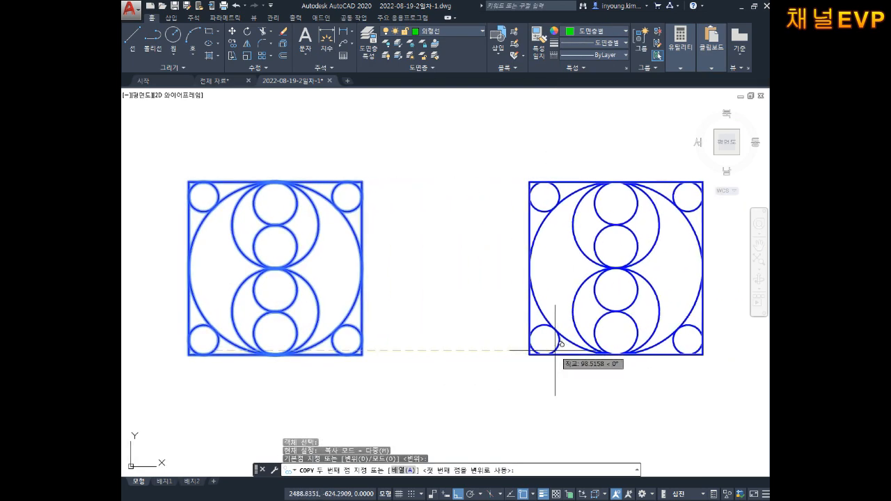
pyautogui.click(534, 331)
pyautogui.press('Escape')
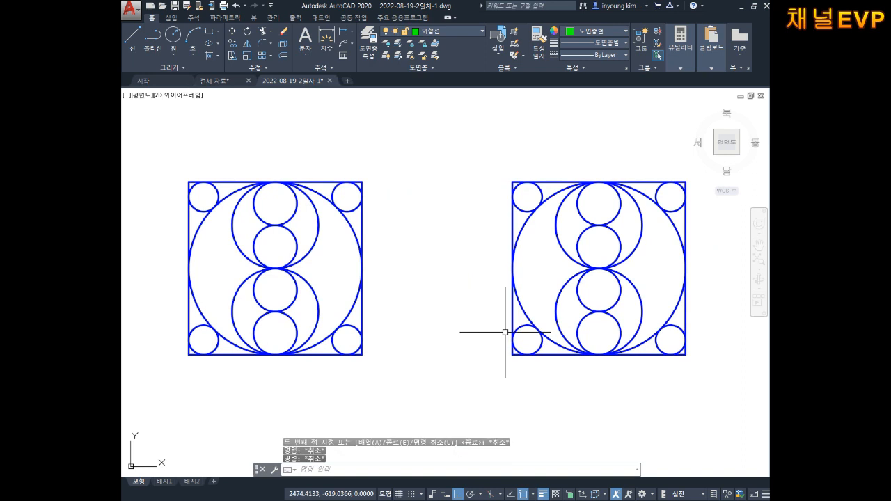
# - Draw two short parallel horizontal lines between the two blue figures as an arrow shaft
pyautogui.write('l')
pyautogui.press('Return')
pyautogui.click(410, 250)
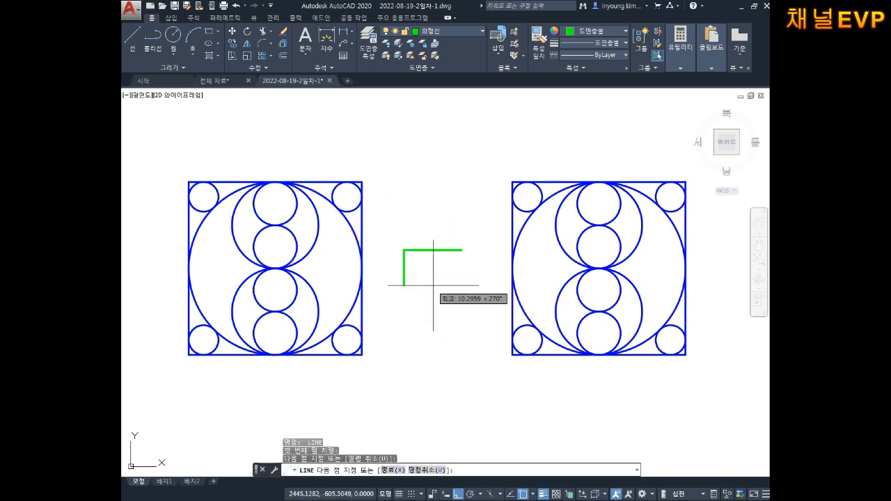
pyautogui.press('Return')
pyautogui.press('Return')
pyautogui.click(397, 285)
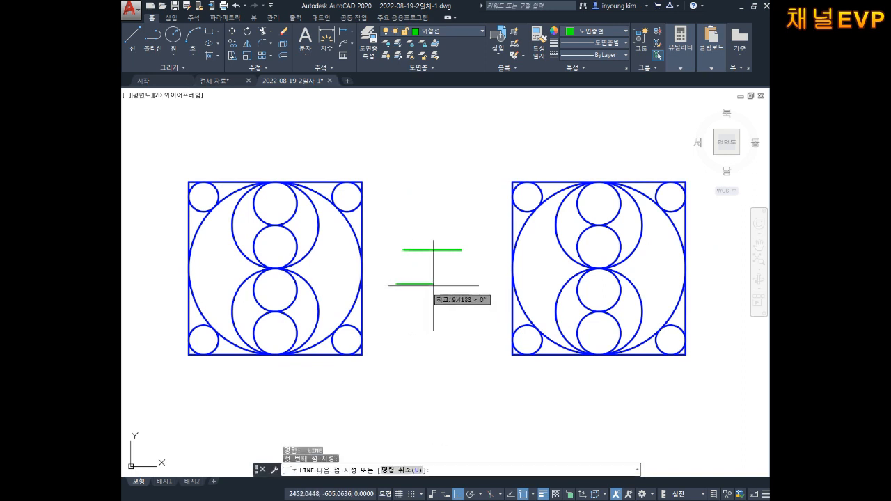
# - Turn ortho mode off and draw a two-segment arrowhead pointing towards the copied figure
pyautogui.press('F8')
pyautogui.click(489, 262)
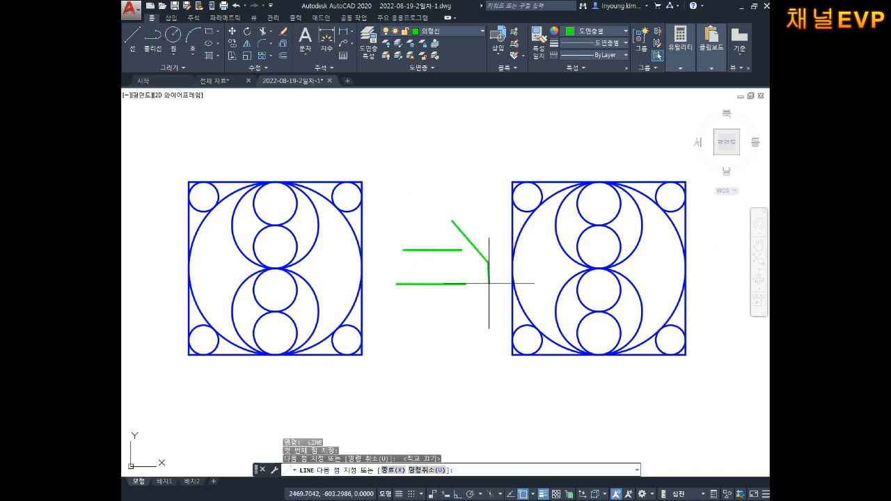
pyautogui.click(442, 326)
pyautogui.press('Escape')
pyautogui.press('Escape')
# - Trim away both upper corners of the copied square together with the outer arcs of their corner circles
pyautogui.moveTo(628, 268); pyautogui.dragTo(526, 270, button='middle')
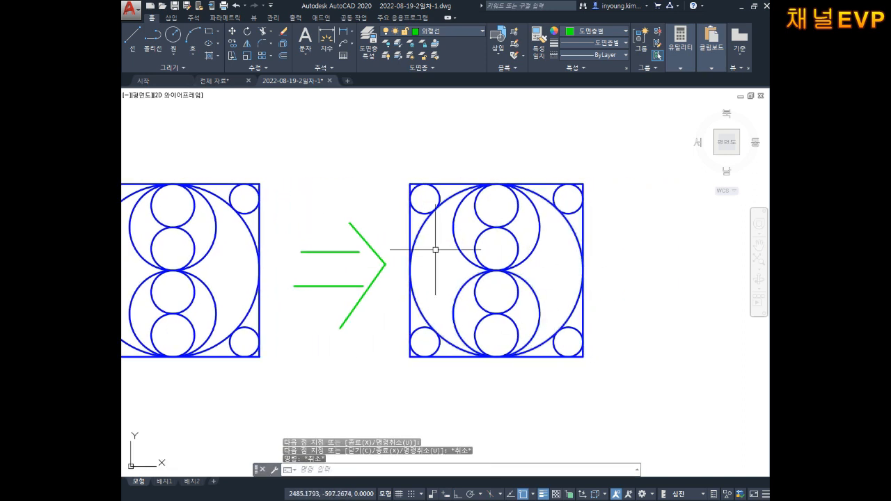
pyautogui.moveTo(541, 231); pyautogui.dragTo(544, 236, button='middle')
pyautogui.press('Escape')
pyautogui.press('Escape')
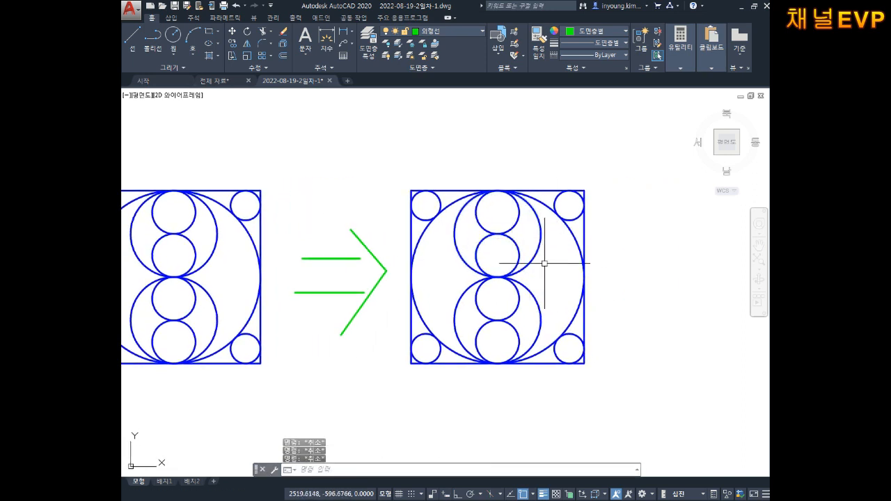
pyautogui.write('TR')
pyautogui.press('Return')
pyautogui.scroll(3, 561, 228)
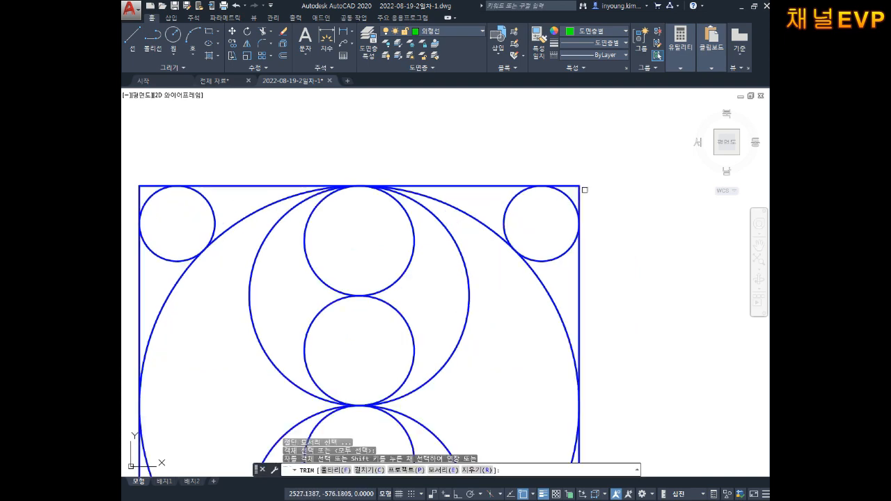
pyautogui.click(592, 179)
pyautogui.click(557, 203)
pyautogui.moveTo(501, 204); pyautogui.dragTo(608, 206, button='middle')
pyautogui.click(278, 167)
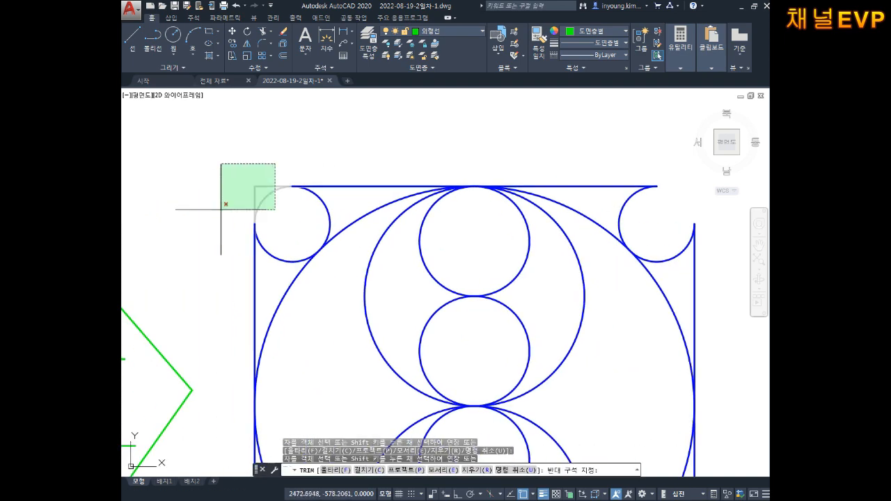
pyautogui.click(220, 213)
# - Trim the upper medium circle's right arc, the topmost small circle's right half and the second small circle's left half
pyautogui.scroll(-2, 279, 212)
pyautogui.moveTo(383, 285); pyautogui.dragTo(409, 261, button='middle')
pyautogui.click(501, 238)
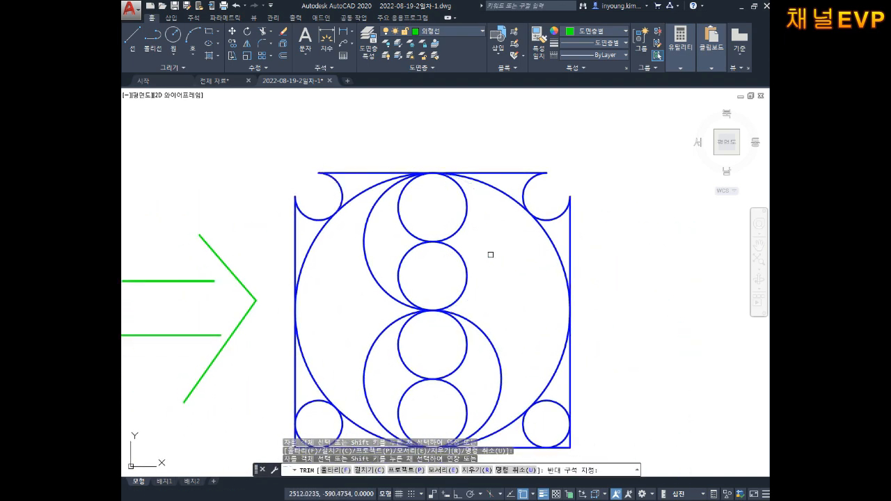
pyautogui.click(466, 209)
pyautogui.click(400, 270)
pyautogui.scroll(-2, 394, 257)
pyautogui.moveTo(394, 256); pyautogui.dragTo(400, 213, button='middle')
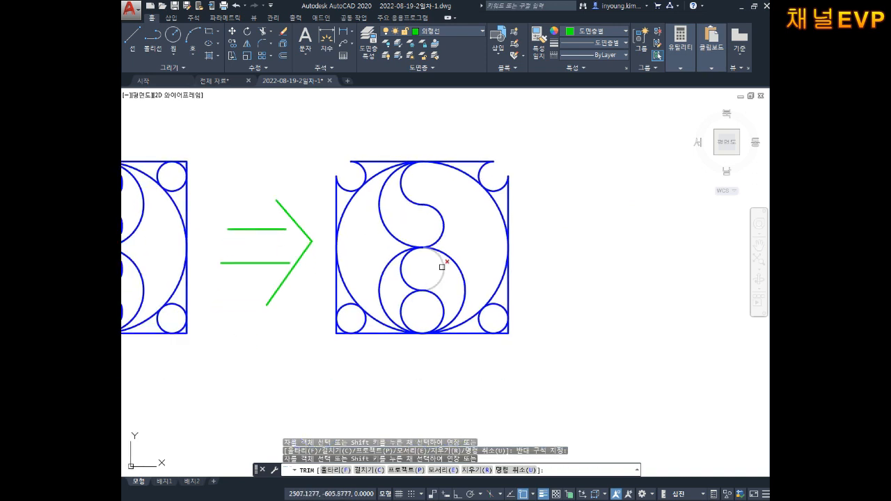
# - Trim the lower medium circle's left arc, the third small circle's left half and the lowest small circle's right half
pyautogui.moveTo(440, 267)
pyautogui.mouseDown()
pyautogui.moveTo(387, 307)
pyautogui.moveTo(365, 279)
pyautogui.moveTo(293, 293)
pyautogui.mouseUp()
pyautogui.scroll(5, 366, 287)
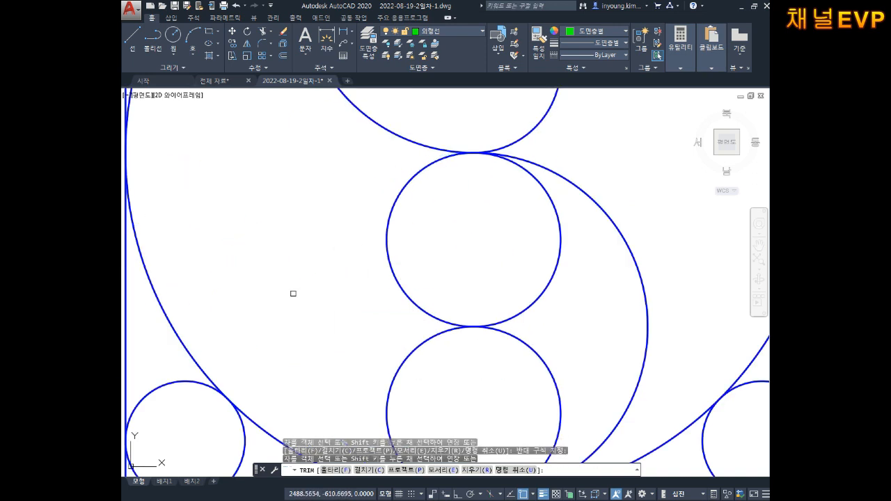
pyautogui.click(388, 244)
pyautogui.moveTo(557, 348)
pyautogui.mouseDown()
pyautogui.moveTo(567, 353)
pyautogui.moveTo(514, 363)
pyautogui.mouseUp()
# - Trim away both lower corners of the copied square together with the outer arcs of their corner circles
pyautogui.scroll(-5, 514, 363)
pyautogui.scroll(5, 388, 346)
pyautogui.moveTo(388, 347); pyautogui.dragTo(311, 380)
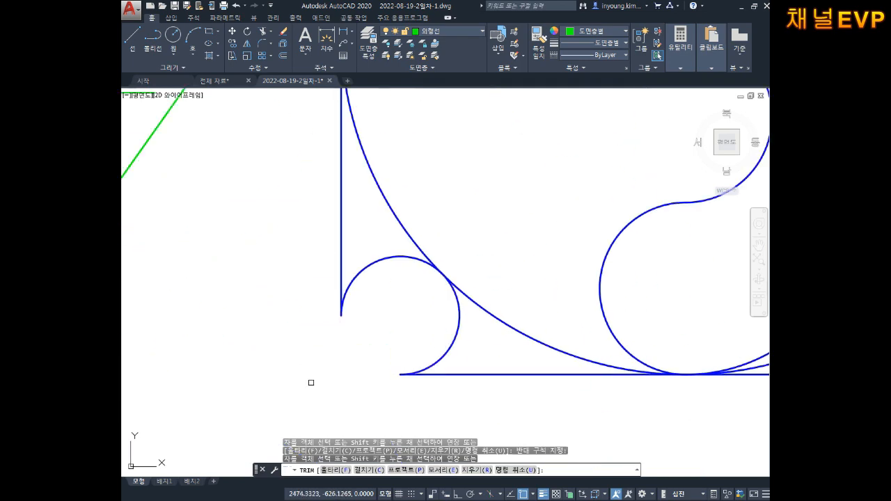
pyautogui.scroll(-3, 311, 380)
pyautogui.moveTo(381, 321); pyautogui.dragTo(371, 315, button='middle')
pyautogui.moveTo(571, 355); pyautogui.dragTo(541, 318)
pyautogui.press('Escape')
pyautogui.press('Escape')
pyautogui.scroll(-4, 557, 334)
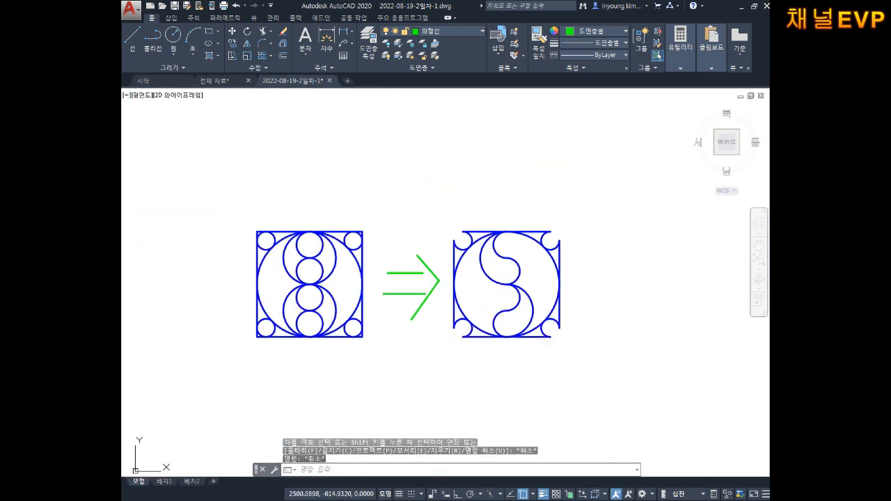
pyautogui.scroll(2, 369, 286)
pyautogui.press('Escape')
pyautogui.moveTo(471, 319); pyautogui.dragTo(478, 293, button='middle')
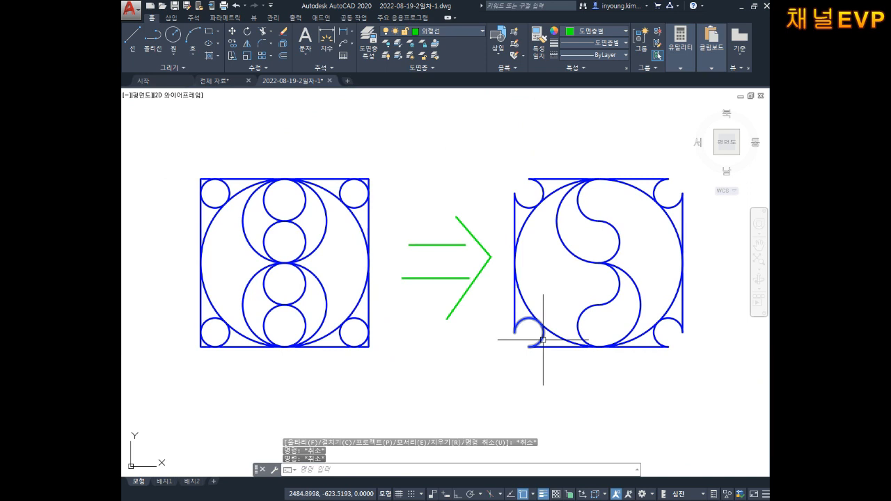
pyautogui.scroll(-15, 519, 195)
pyautogui.press('Escape')
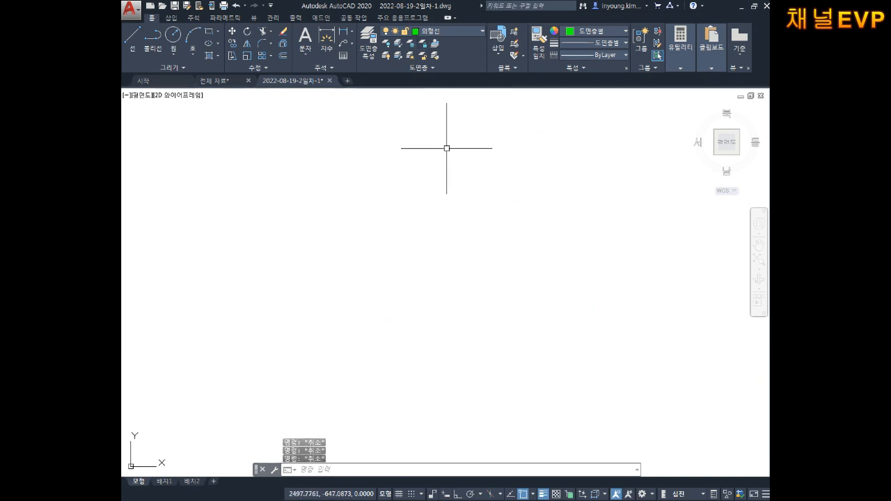
pyautogui.write('rec')
pyautogui.press('Return')
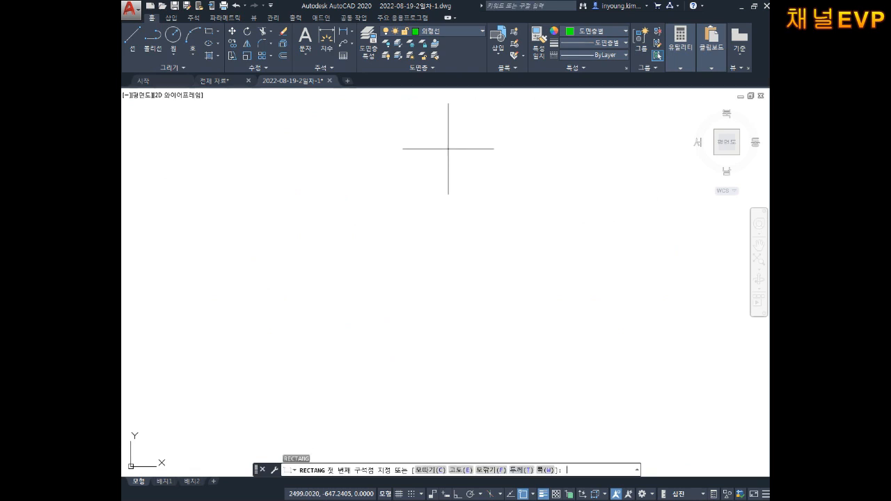
pyautogui.click(363, 331)
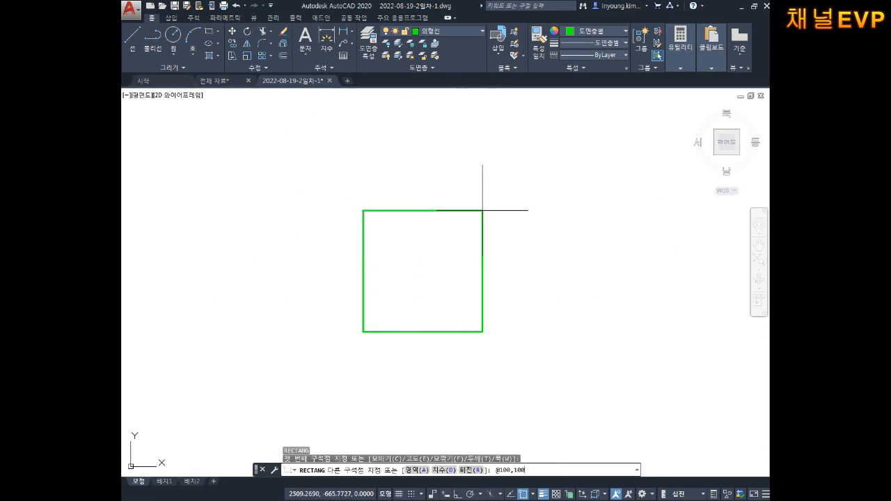
pyautogui.press('Return')
pyautogui.press('Escape')
pyautogui.press('Escape')
# - Move the green square off the trimmed blue figure into the empty area to its lower right
pyautogui.scroll(-6, 504, 233)
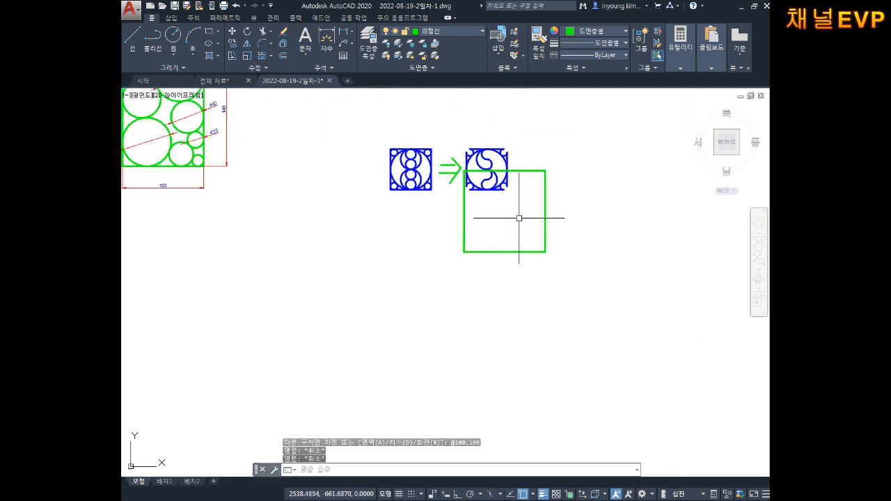
pyautogui.scroll(2, 487, 232)
pyautogui.moveTo(487, 231); pyautogui.dragTo(477, 225, button='middle')
pyautogui.write('m')
pyautogui.press('Return')
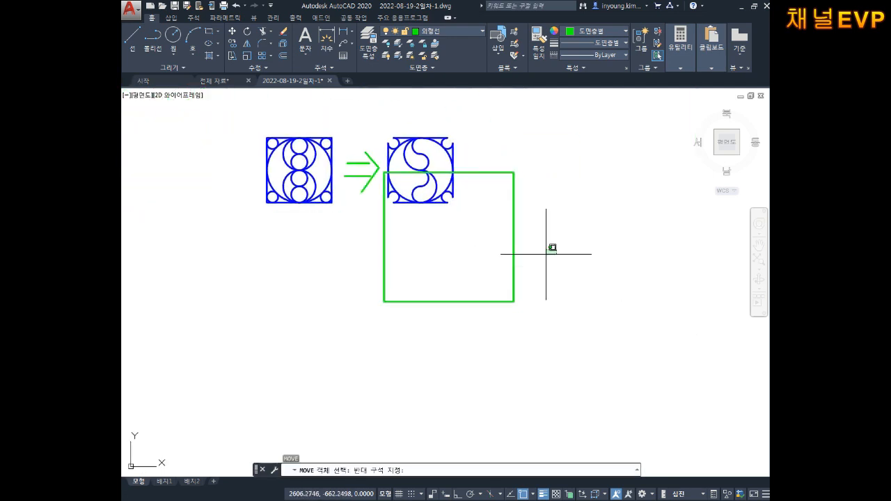
pyautogui.click(569, 250)
pyautogui.click(490, 281)
pyautogui.press('Return')
pyautogui.click(490, 281)
pyautogui.moveTo(598, 312); pyautogui.dragTo(372, 255, button='middle')
pyautogui.click(521, 299)
pyautogui.press('Escape')
pyautogui.press('Escape')
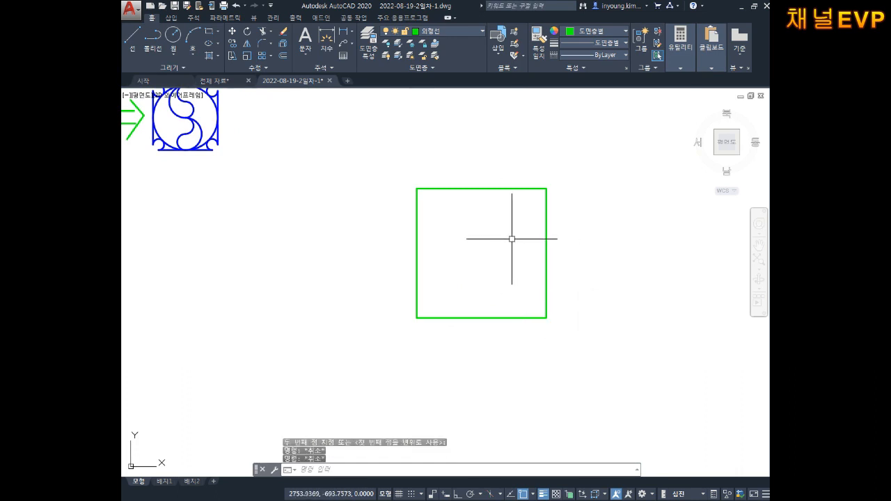
pyautogui.scroll(2, 511, 239)
pyautogui.press('Escape')
pyautogui.moveTo(500, 254)
pyautogui.mouseDown(button='middle')
pyautogui.moveTo(466, 249)
pyautogui.moveTo(486, 262)
pyautogui.mouseUp(button='middle')
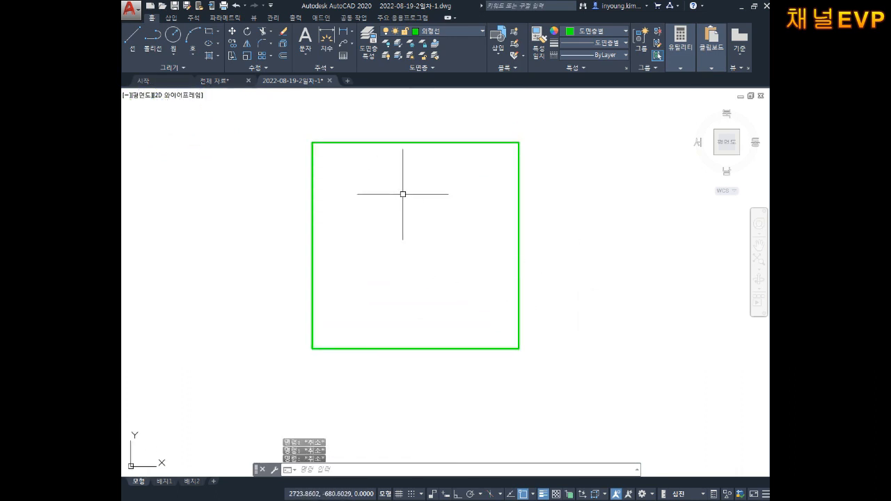
pyautogui.moveTo(414, 202); pyautogui.dragTo(433, 227, button='middle')
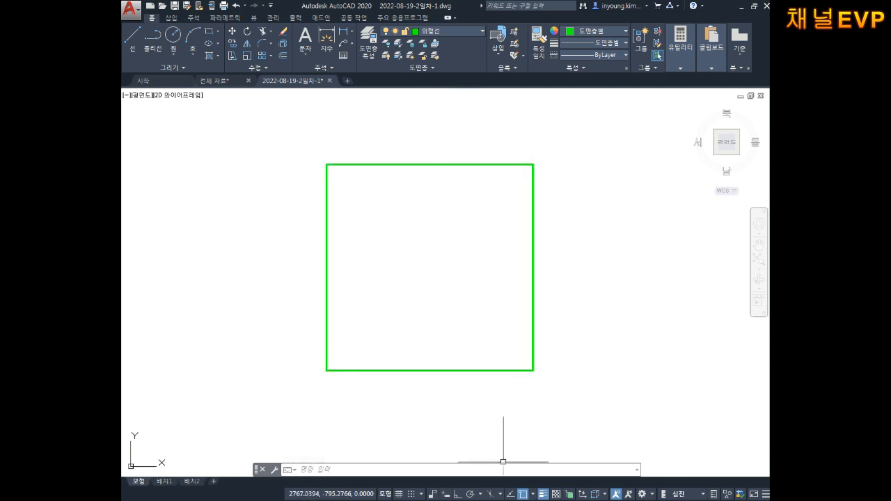
# - Switch to Notepad and add the heading "간격띄우기" below the trim notes, with the line "O 엔터" under it
pyautogui.hotkey('alt', 'Tab')
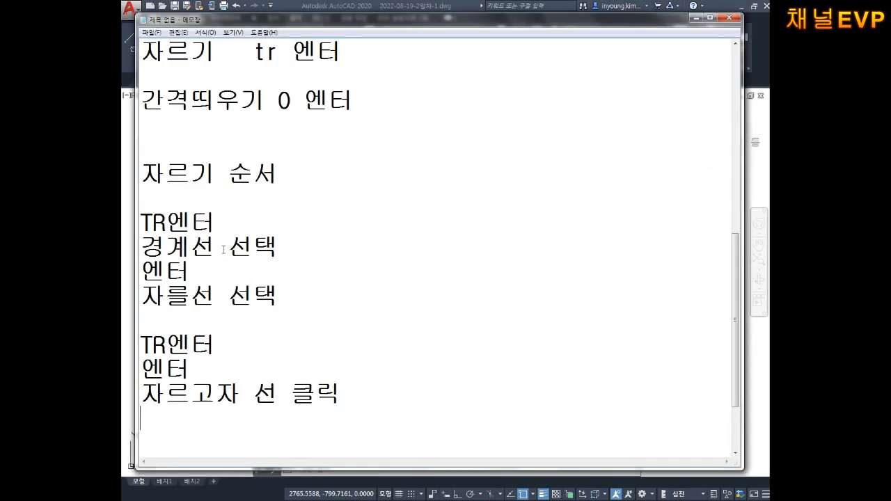
pyautogui.scroll(-2, 236, 378)
pyautogui.write('간')
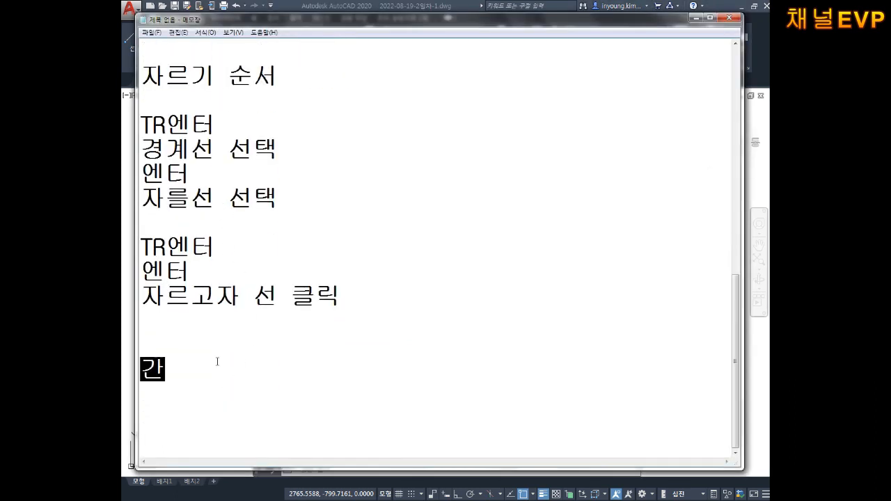
pyautogui.write('격띄우기')
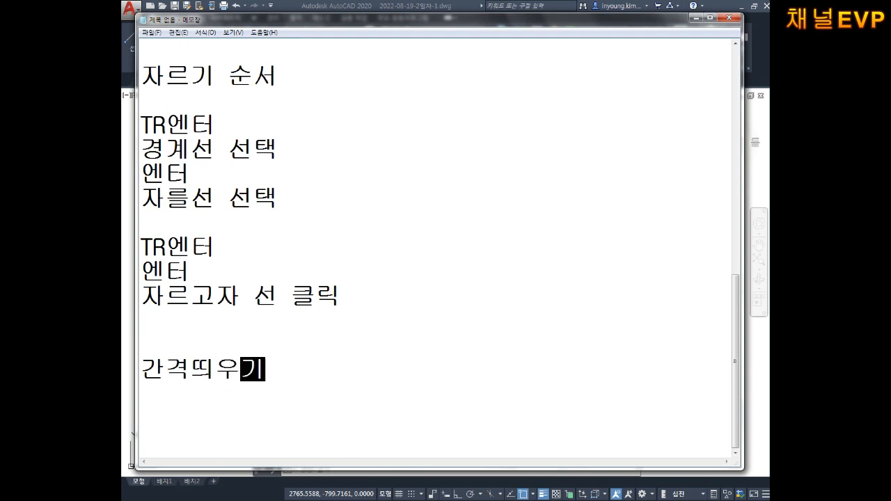
pyautogui.press('Return')
pyautogui.write('ONㅇ')
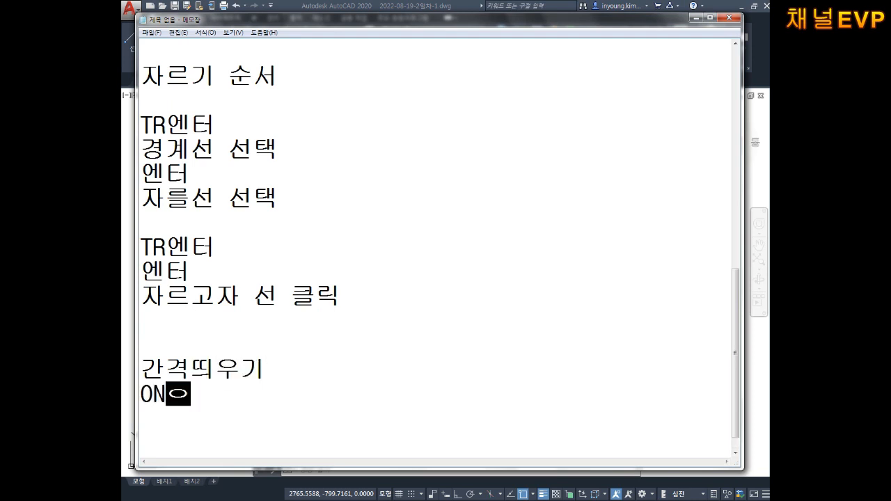
pyautogui.press('BackSpace')
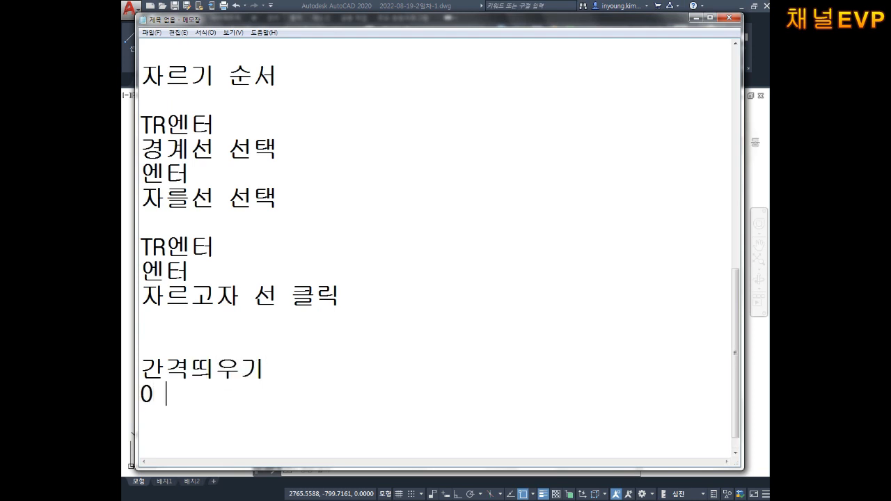
pyautogui.write('엔터')
pyautogui.press('Return')
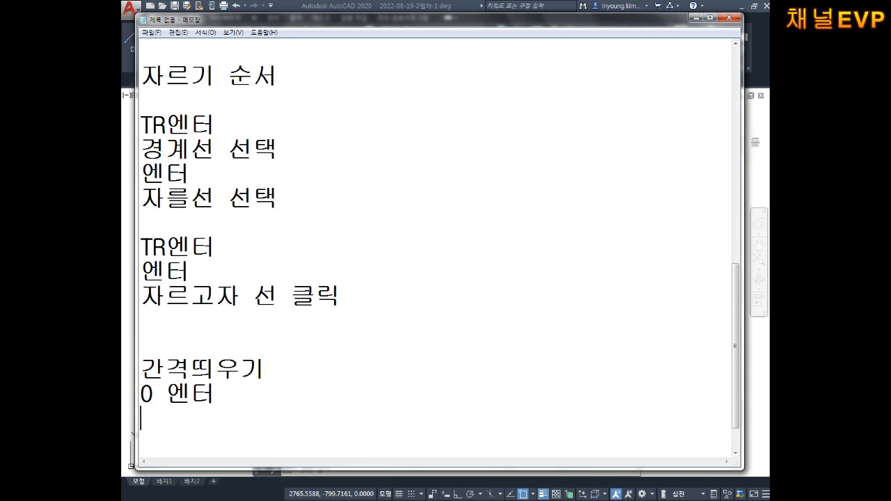
# - Complete the offset notes with the lines "10엔터", "원본 도형클릭" and "방향 설정 클릭"
pyautogui.write('10엔터')
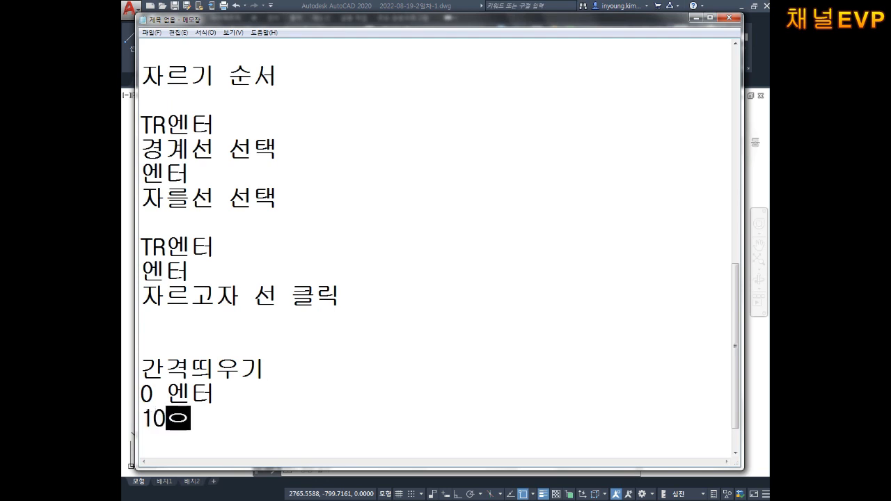
pyautogui.press('Return')
pyautogui.write('원본 도형ㅎ')
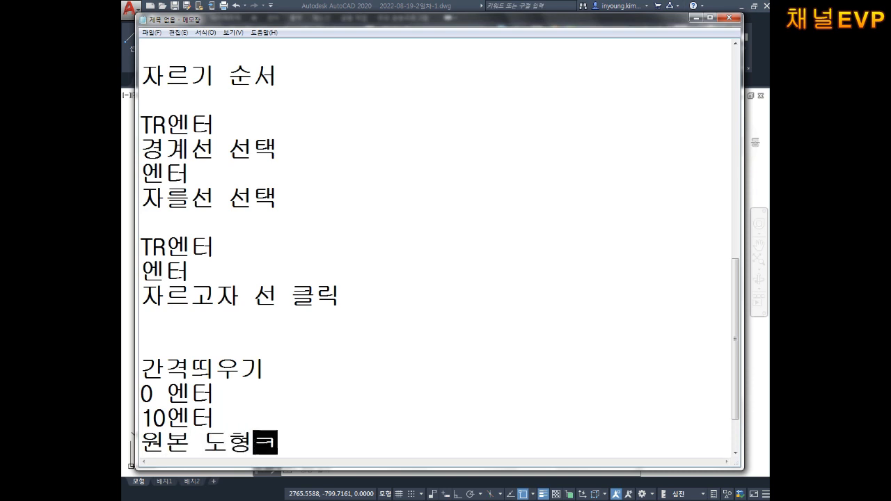
pyautogui.write('클릭')
pyautogui.press('Return')
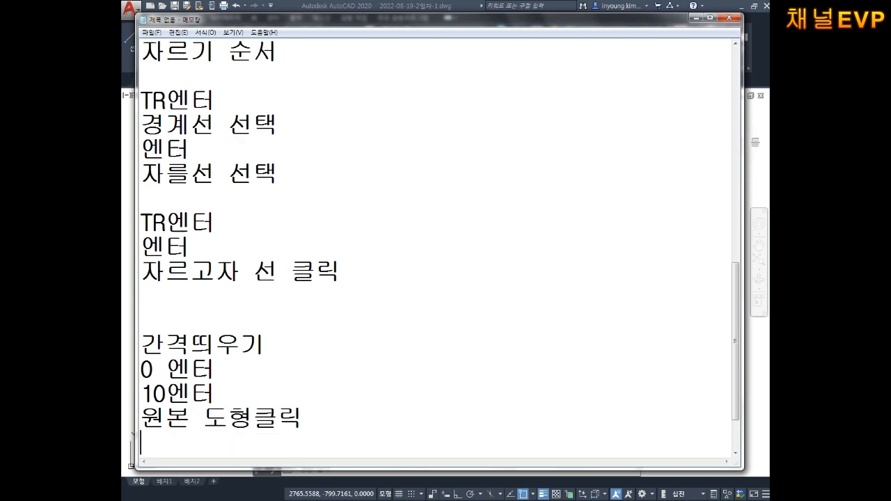
pyautogui.write('방향 설정 ')
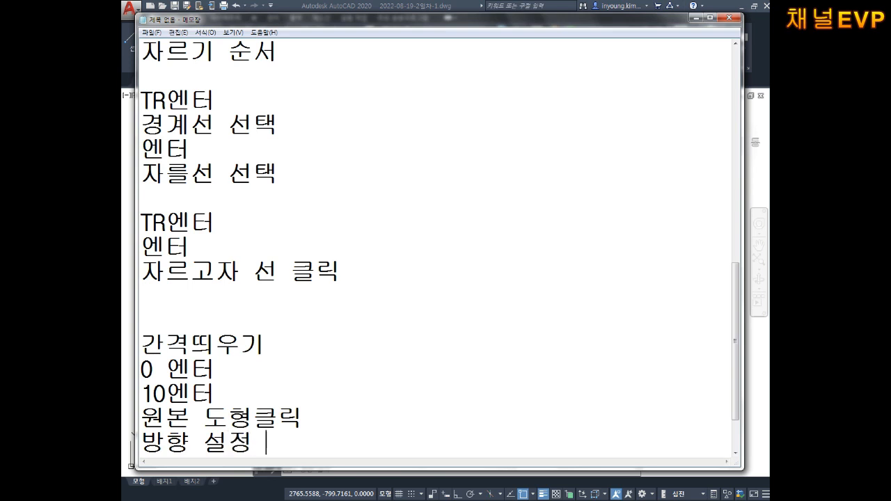
pyautogui.write('클릭')
pyautogui.press('Return')
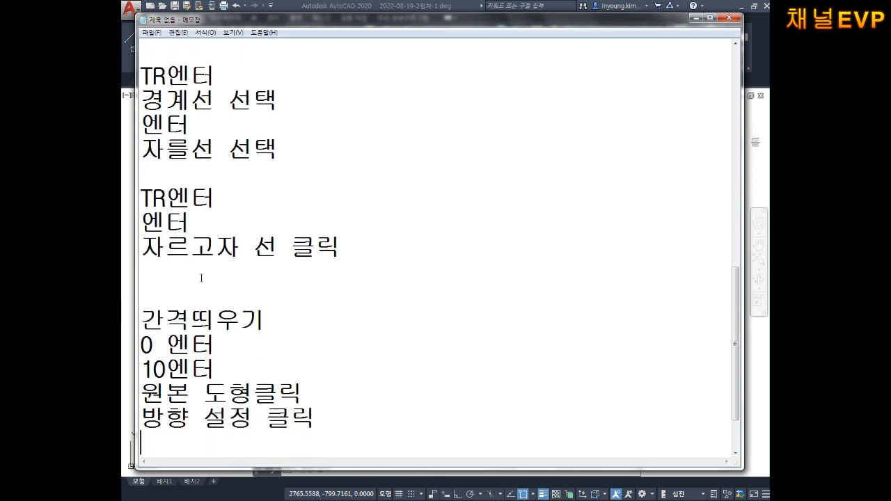
# - Switch back to AutoCAD and offset the green square outward by a distance of 10
pyautogui.click(766, 356)
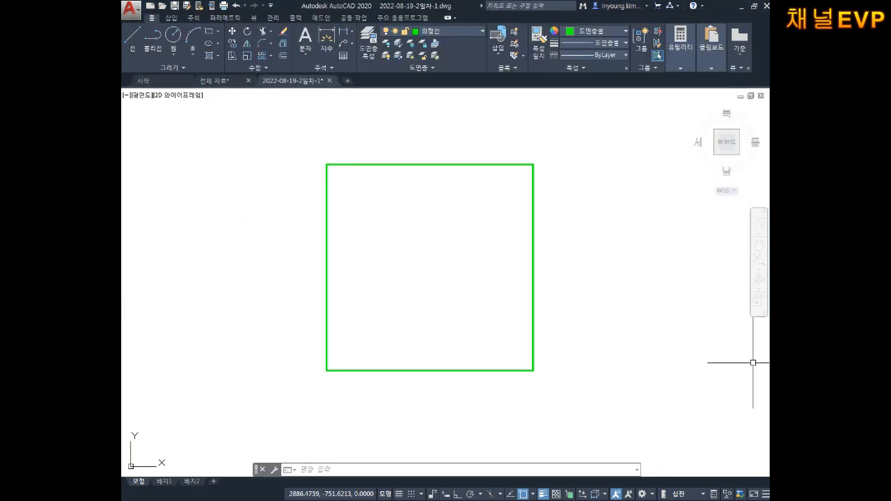
pyautogui.write('o')
pyautogui.press('Return')
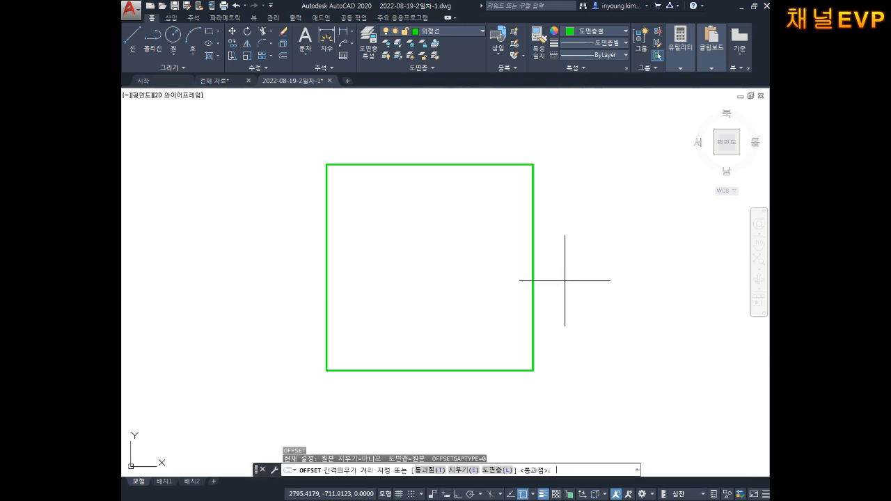
pyautogui.press('Return')
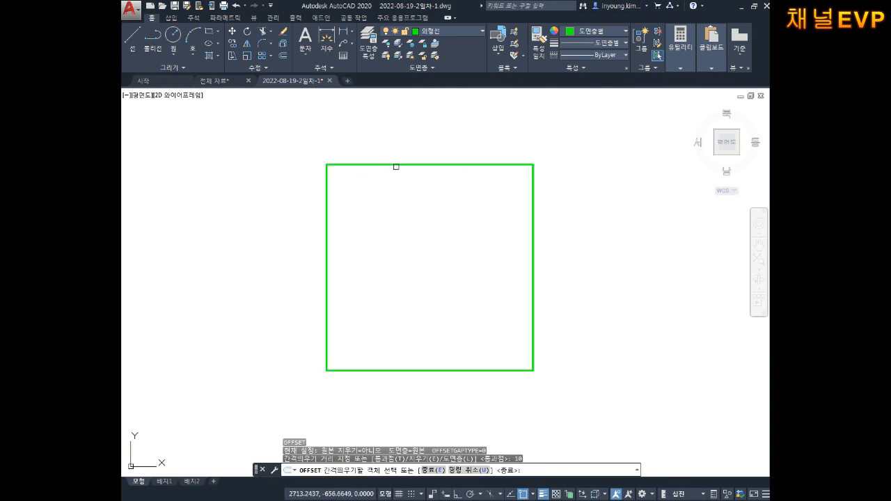
pyautogui.click(404, 166)
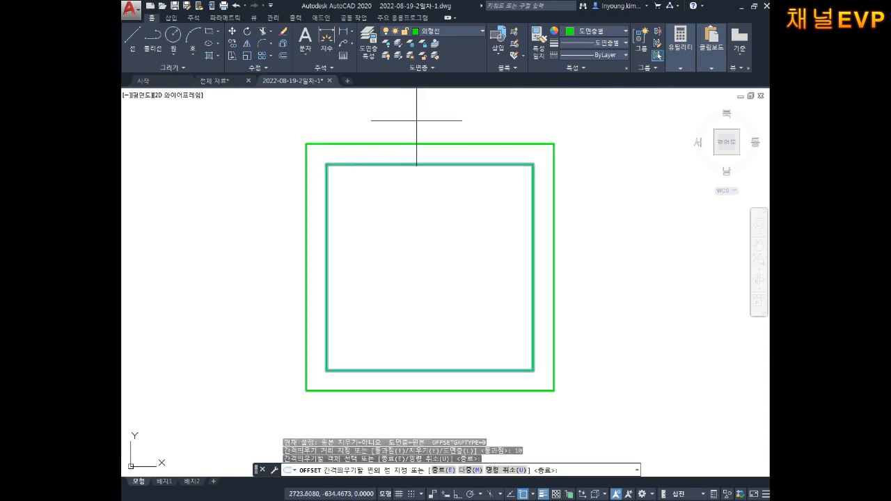
pyautogui.click(417, 120)
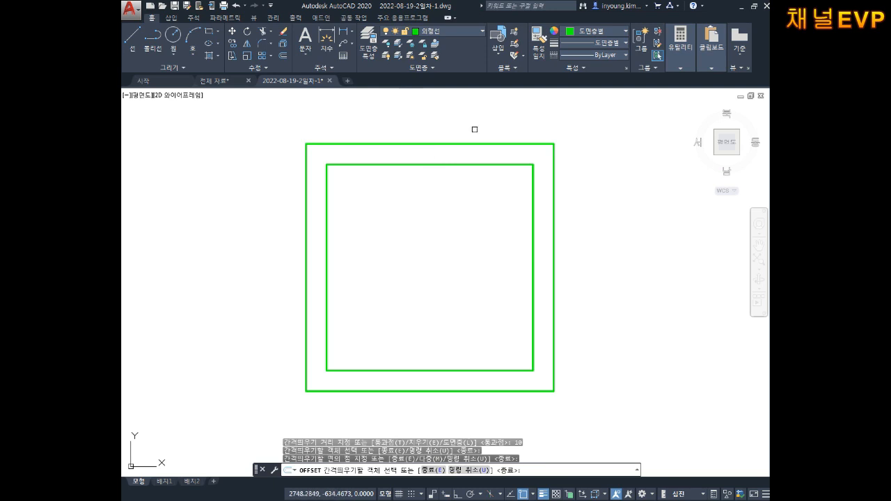
# - Offset the outermost green square outward by 10 four more times, each from the newest square, and end the command
pyautogui.moveTo(454, 161); pyautogui.dragTo(456, 200, button='middle')
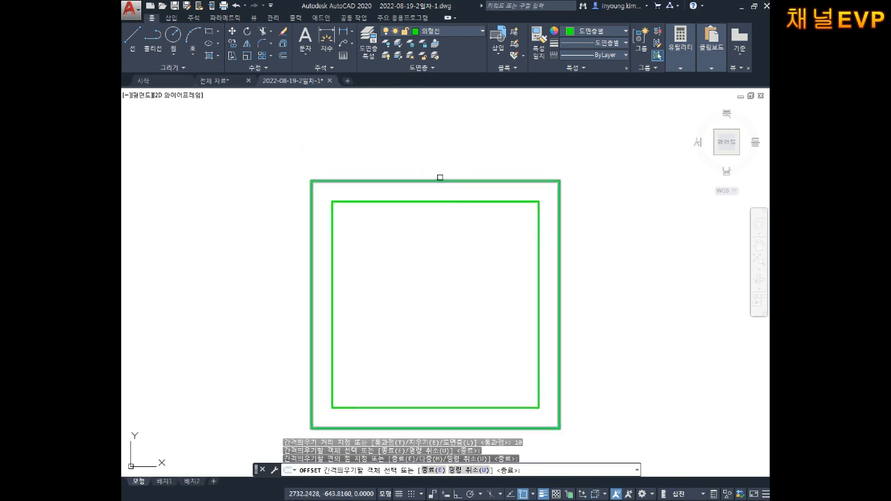
pyautogui.click(435, 180)
pyautogui.click(432, 142)
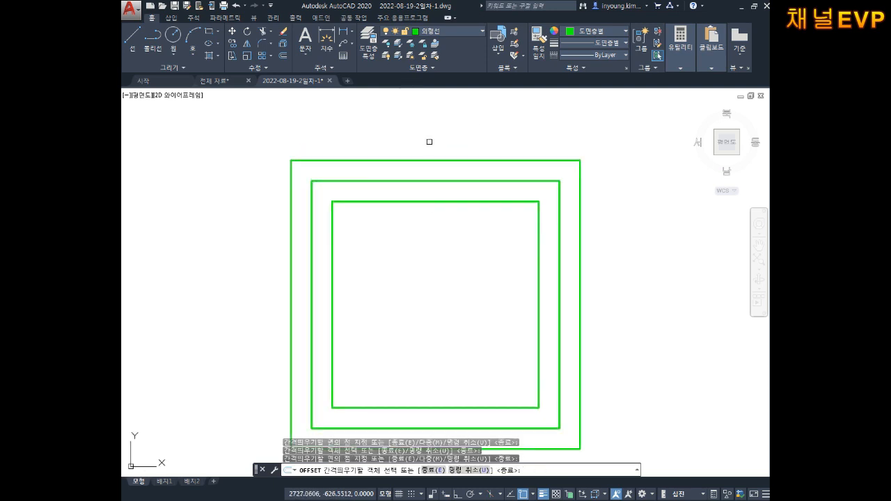
pyautogui.click(435, 160)
pyautogui.click(433, 127)
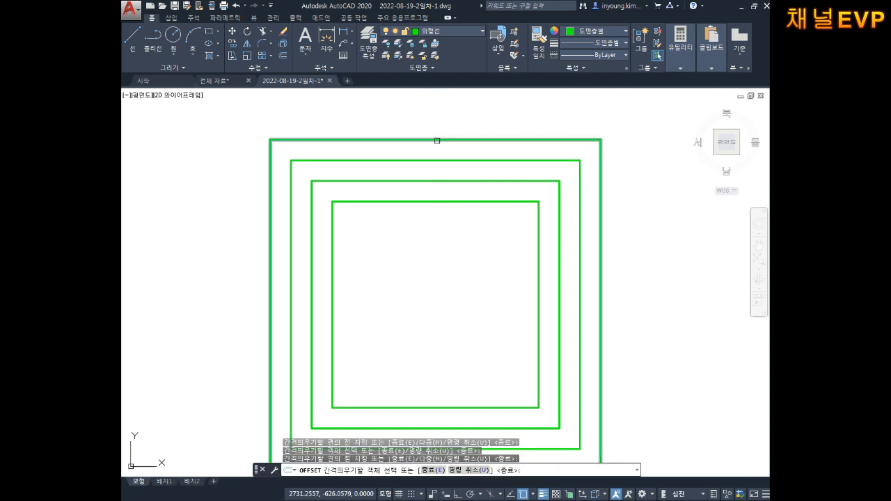
pyautogui.click(438, 141)
pyautogui.click(444, 128)
pyautogui.click(439, 157)
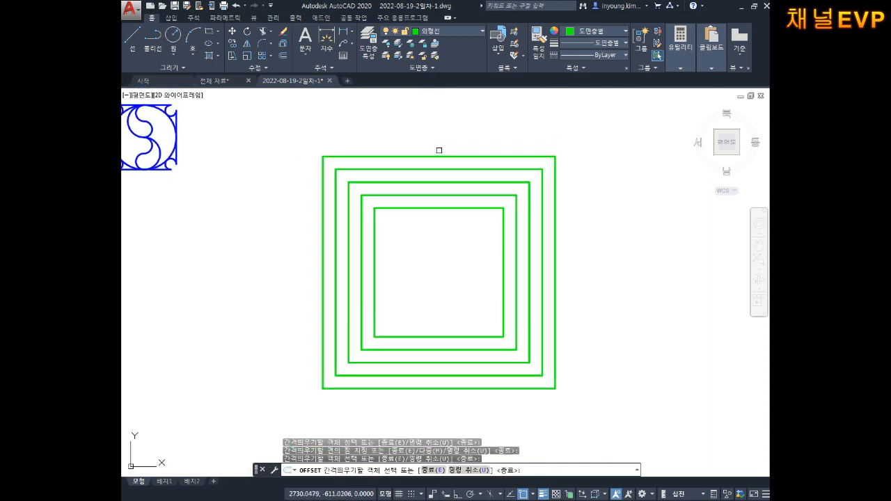
pyautogui.click(450, 132)
pyautogui.scroll(-3, 452, 133)
pyautogui.press('Escape')
pyautogui.press('Escape')
pyautogui.press('Escape')
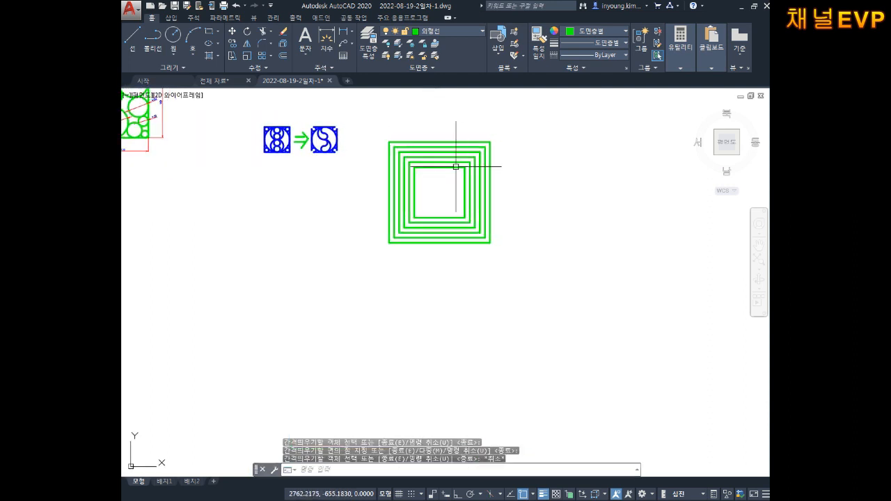
# - Undo the whole series of outward offsets
pyautogui.write('u')
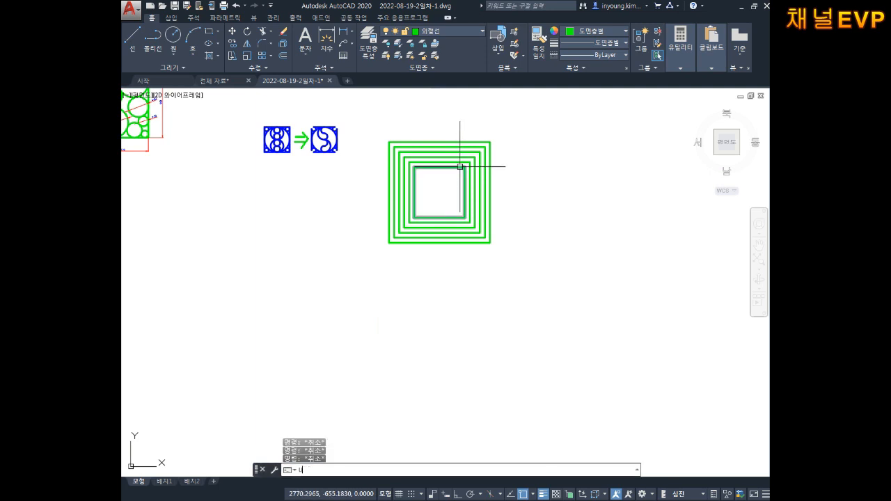
pyautogui.press('Return')
# - Change the colour of the single green square to blue (파란색) and deselect it
pyautogui.click(535, 92)
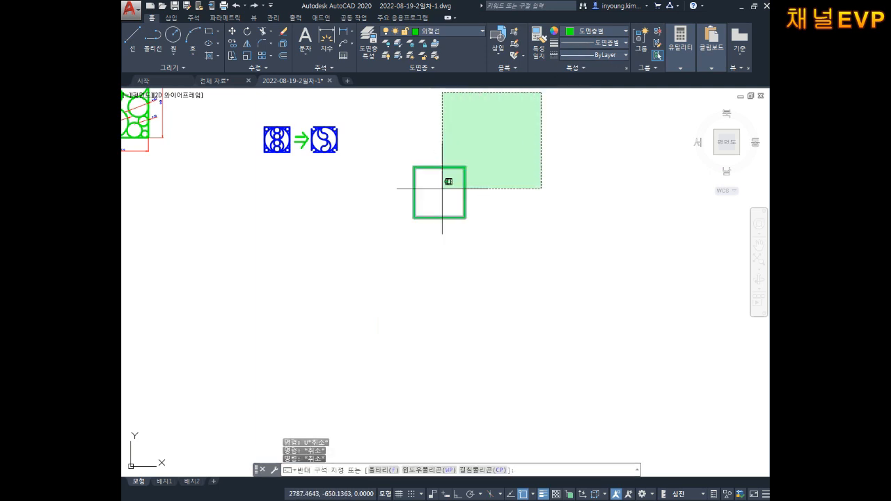
pyautogui.click(443, 189)
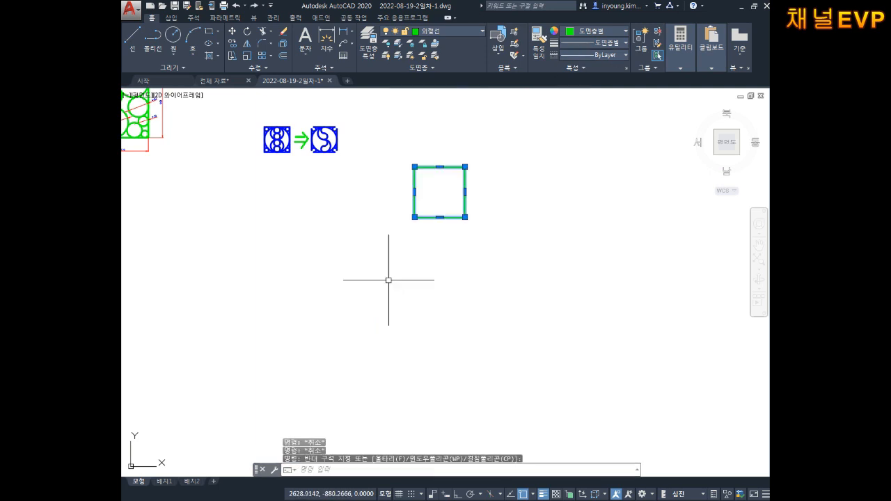
pyautogui.click(589, 33)
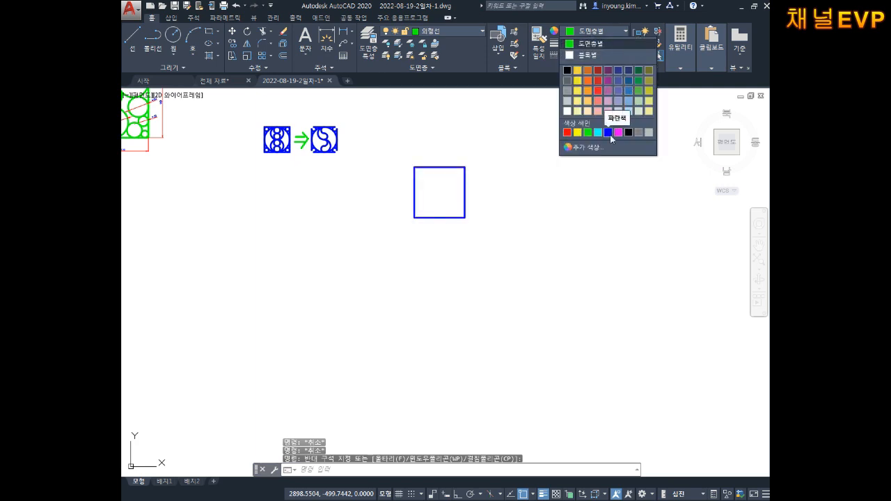
pyautogui.click(629, 93)
pyautogui.press('Escape')
pyautogui.scroll(2, 463, 178)
pyautogui.press('Escape')
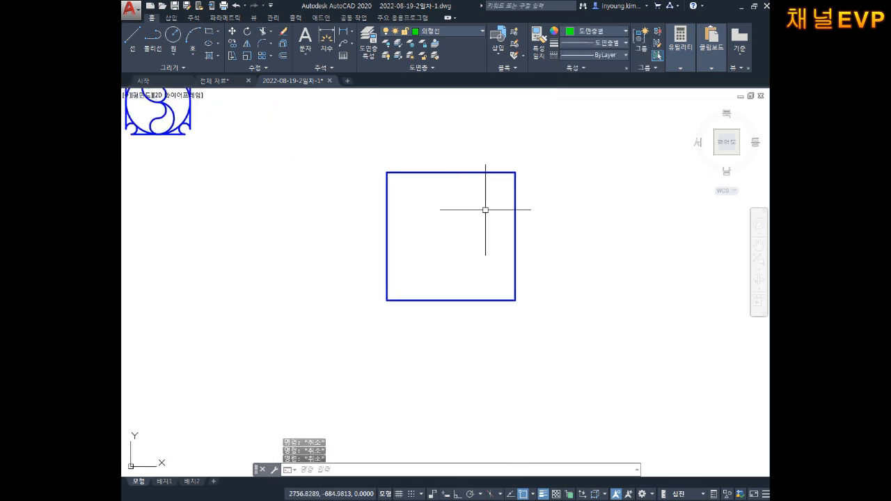
# - Offset the blue square inward by a distance of 10
pyautogui.write('o')
pyautogui.press('Return')
pyautogui.write('10')
pyautogui.press('Return')
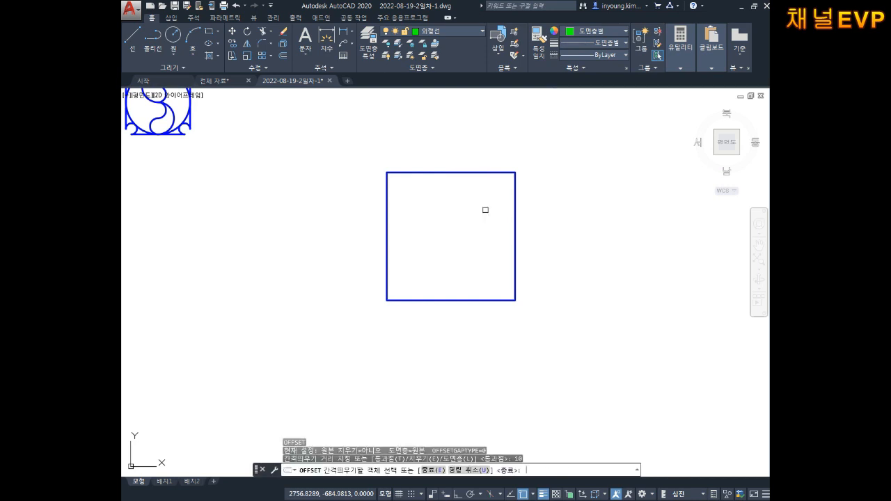
pyautogui.click(445, 172)
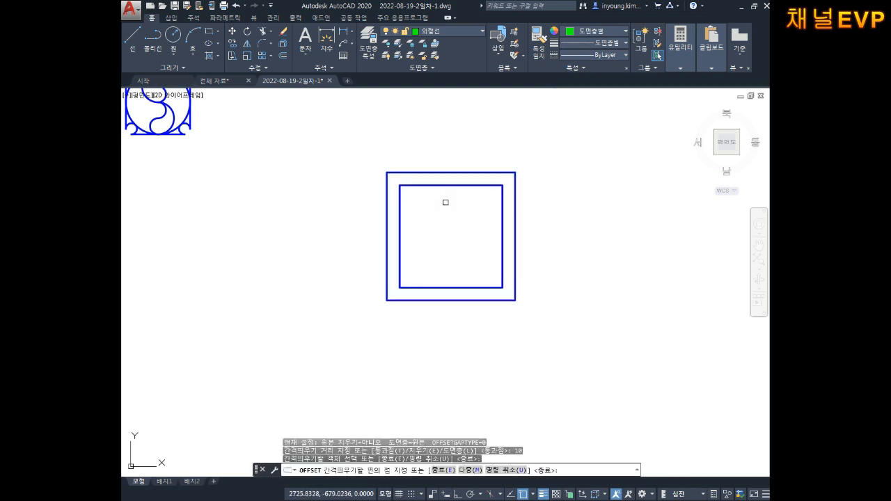
pyautogui.click(444, 199)
# - Offset the innermost blue square inward by 10 three more times, each from the newest square, and end the command
pyautogui.click(443, 186)
pyautogui.click(445, 209)
pyautogui.click(446, 199)
pyautogui.click(453, 225)
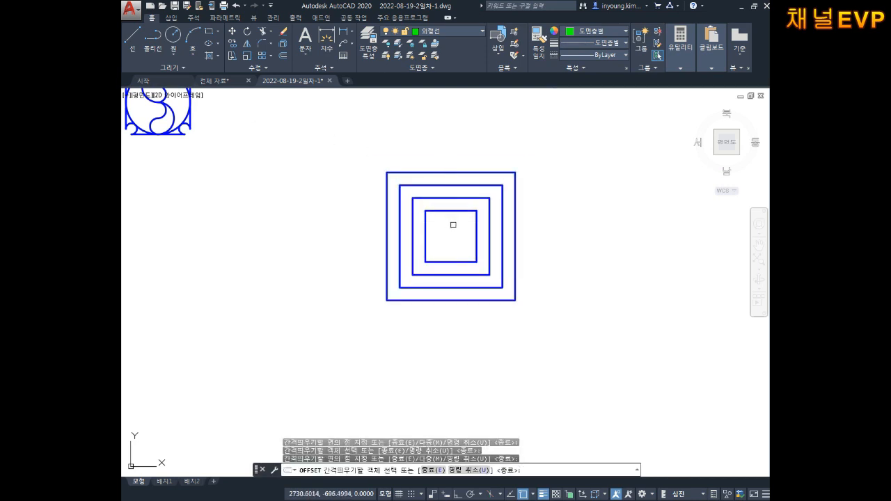
pyautogui.press('Escape')
pyautogui.press('Escape')
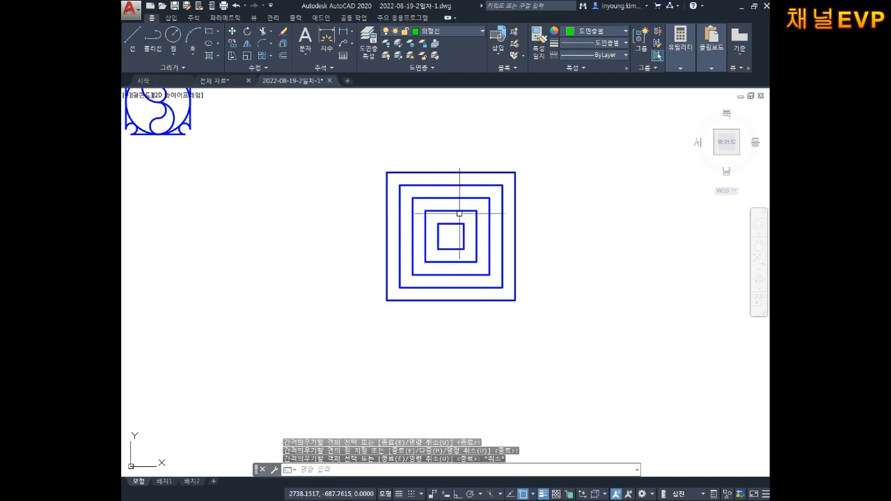
pyautogui.scroll(2, 491, 220)
pyautogui.press('Escape')
pyautogui.press('Escape')
pyautogui.moveTo(538, 227)
pyautogui.mouseDown(button='middle')
pyautogui.moveTo(546, 235)
pyautogui.moveTo(573, 221)
pyautogui.mouseUp(button='middle')
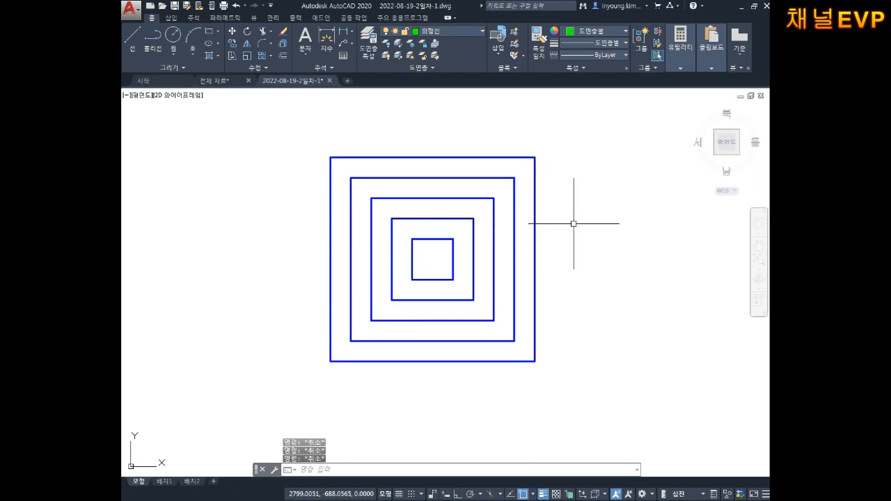
# - Undo the series of inward offsets, keeping only the original blue square
pyautogui.hotkey('ctrl', 'z')
pyautogui.hotkey('ctrl', 'z')
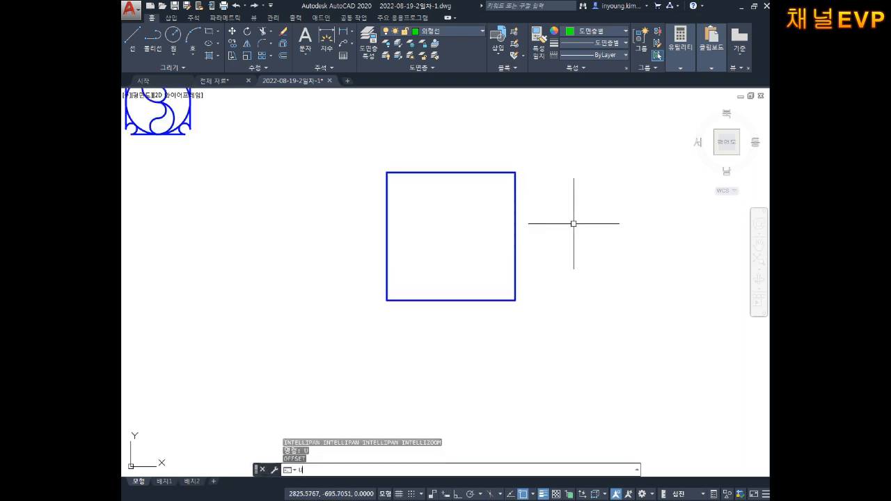
pyautogui.press('Escape')
pyautogui.scroll(2, 474, 224)
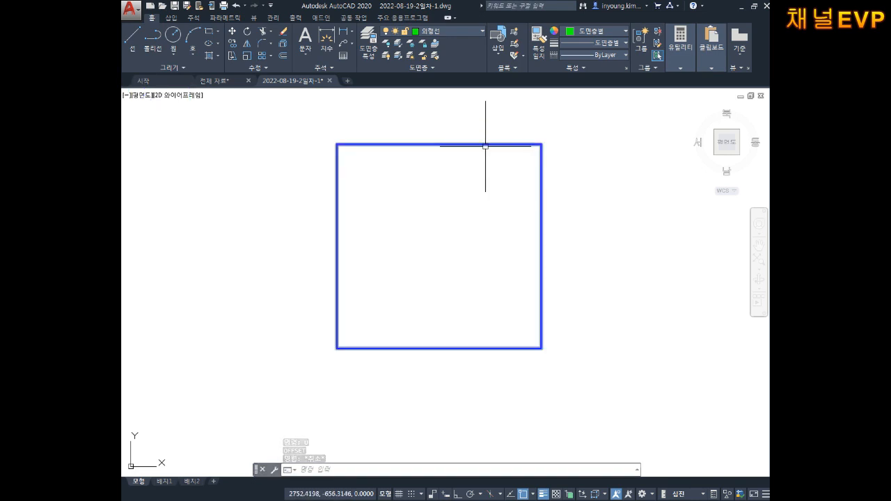
# - Select the blue square from its edges several times to examine whether its four sides form one object
pyautogui.moveTo(485, 177); pyautogui.dragTo(483, 193, button='middle')
pyautogui.click(461, 161)
pyautogui.click(448, 191)
pyautogui.press('Escape')
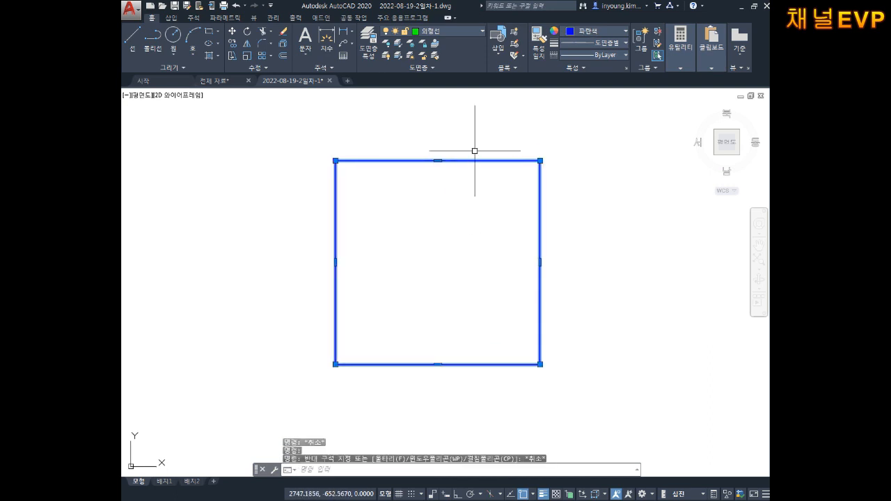
pyautogui.press('Escape')
pyautogui.click(465, 161)
pyautogui.click(454, 198)
pyautogui.click(481, 192)
pyautogui.press('Escape')
pyautogui.press('Escape')
pyautogui.click(589, 208)
pyautogui.click(484, 258)
pyautogui.press('Escape')
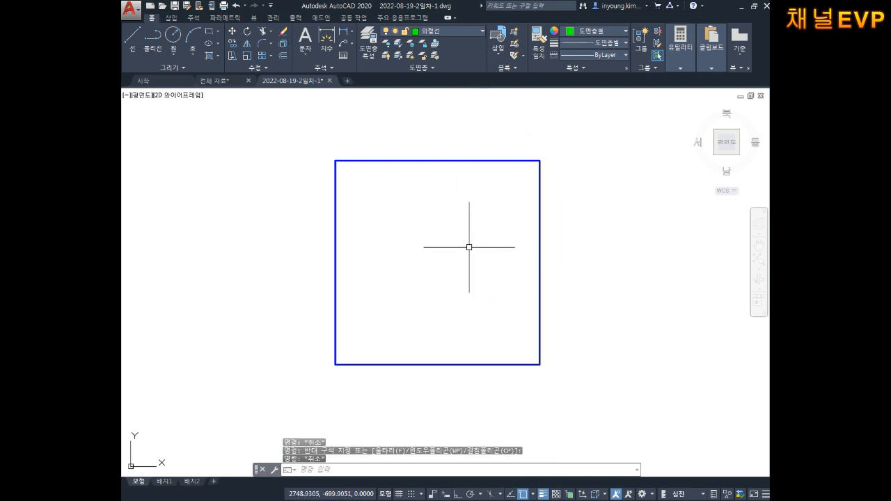
pyautogui.press('Escape')
pyautogui.moveTo(440, 225); pyautogui.dragTo(443, 232, button='middle')
pyautogui.press('Escape')
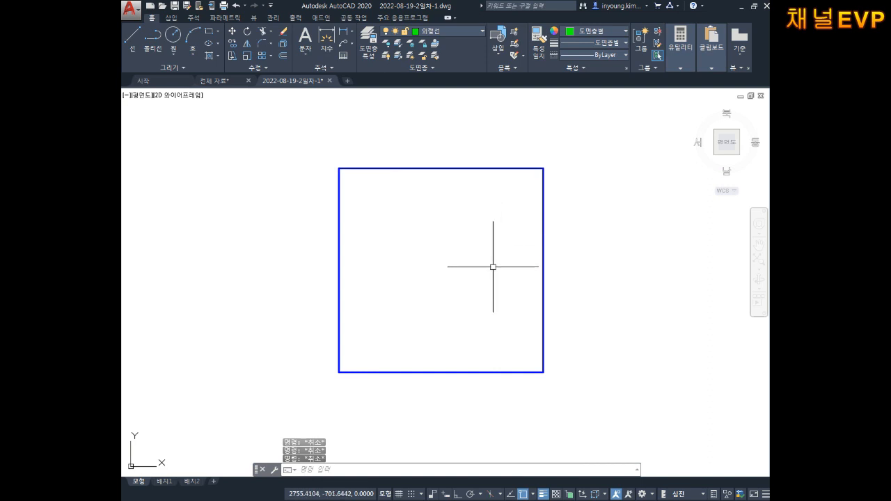
# - Switch to Notepad, add the line "분해 X엔터" below the offset notes after a blank line, and return to AutoCAD
pyautogui.click(456, 497)
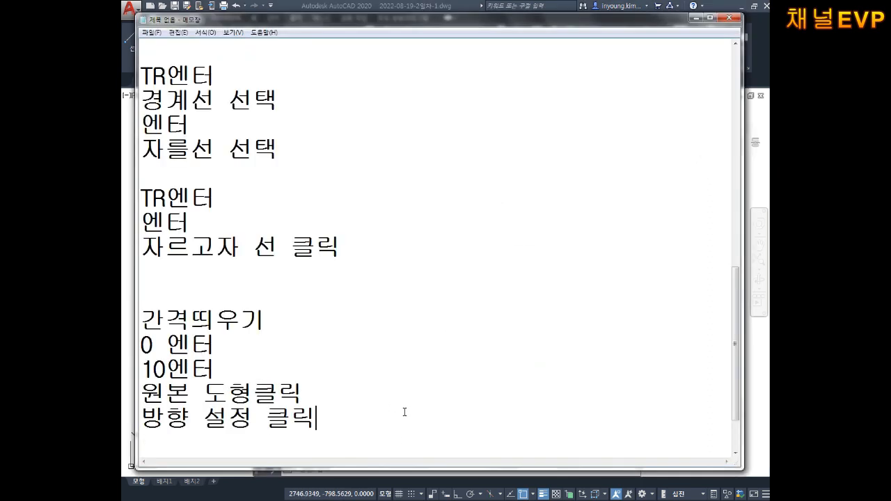
pyautogui.press('Return')
pyautogui.press('Return')
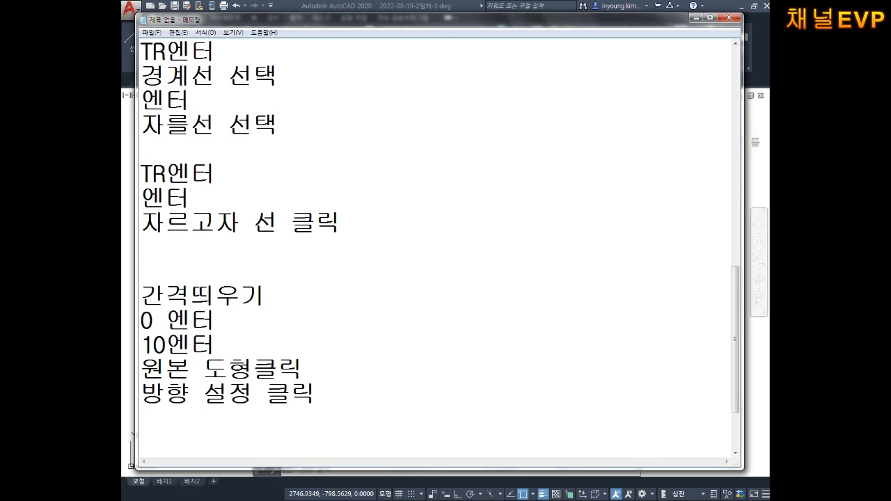
pyautogui.write('분해 ')
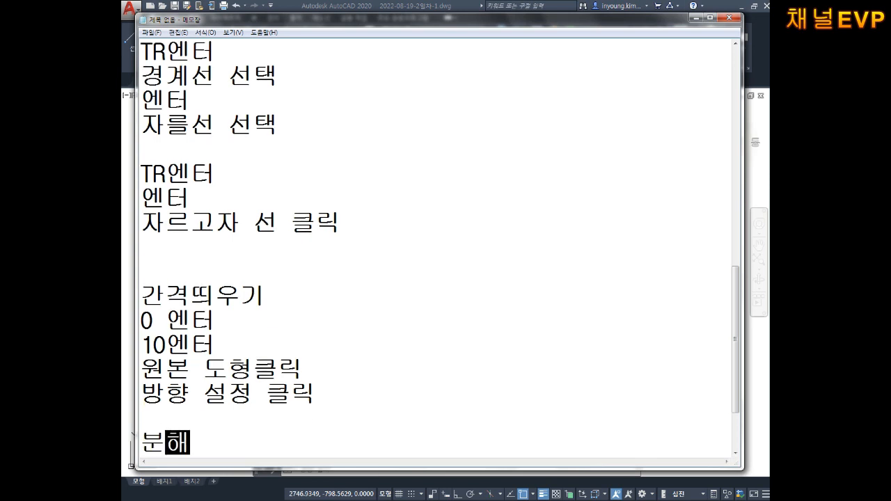
pyautogui.write('X엔터')
pyautogui.press('Return')
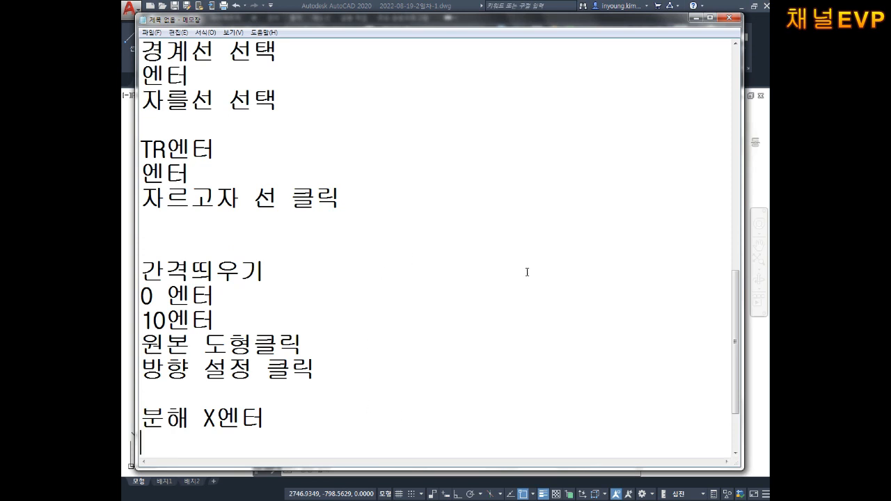
pyautogui.click(755, 350)
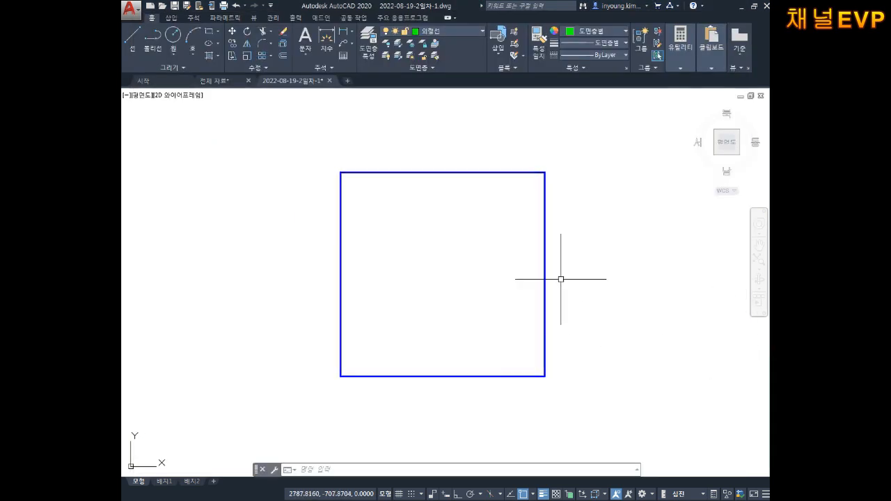
pyautogui.press('Escape')
pyautogui.press('Escape')
pyautogui.press('Escape')
pyautogui.write('o')
pyautogui.press('space')
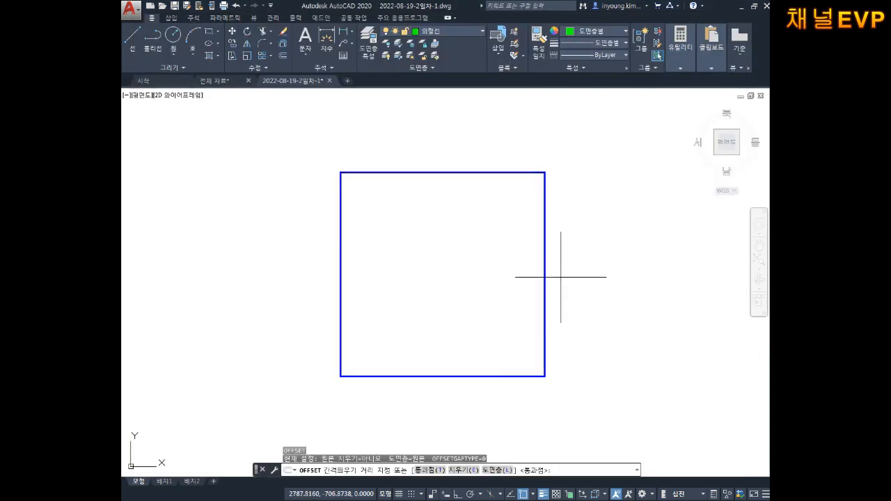
pyautogui.write('10')
pyautogui.press('Return')
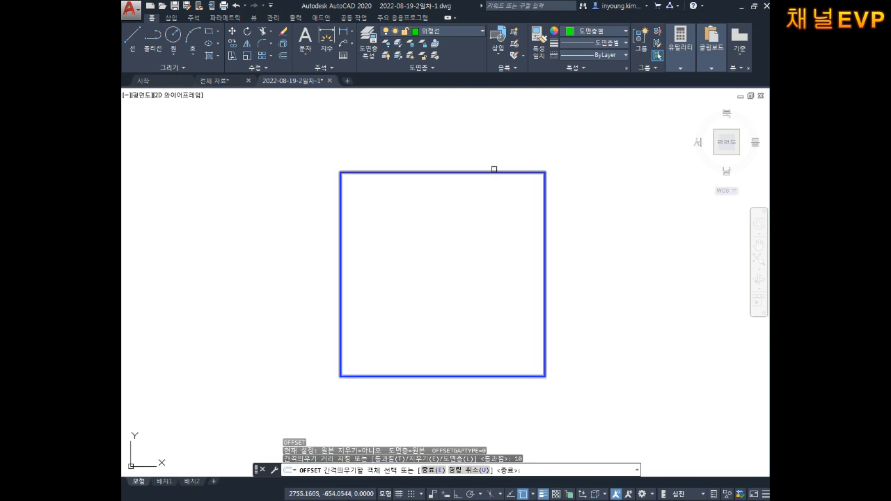
pyautogui.press('Escape')
pyautogui.press('Escape')
pyautogui.press('Escape')
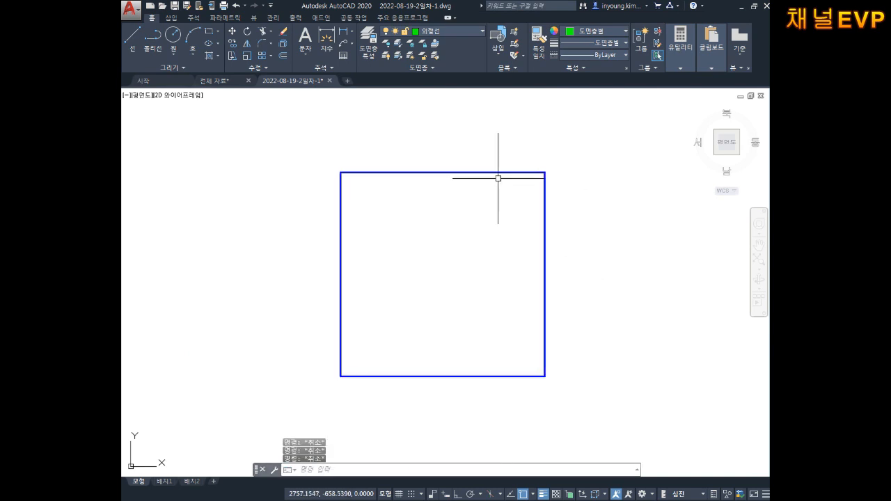
# - Explode the blue square into separate lines
pyautogui.write('x')
pyautogui.press('Return')
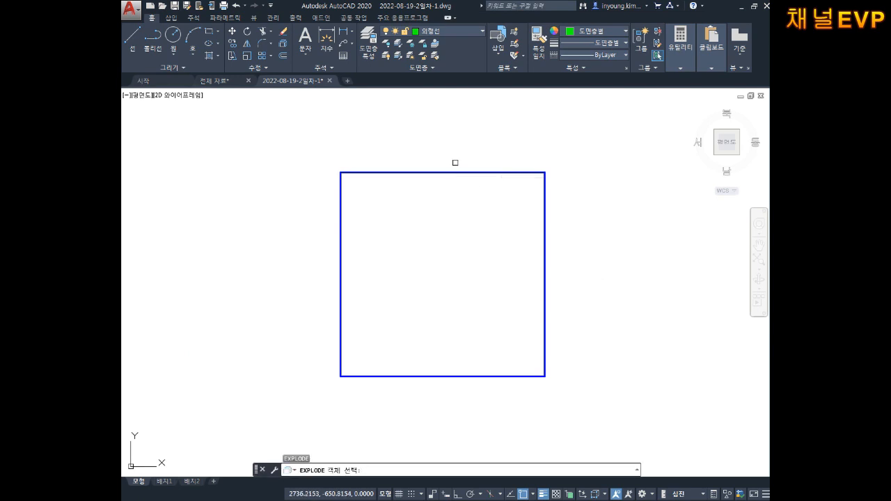
pyautogui.click(458, 172)
pyautogui.press('Escape')
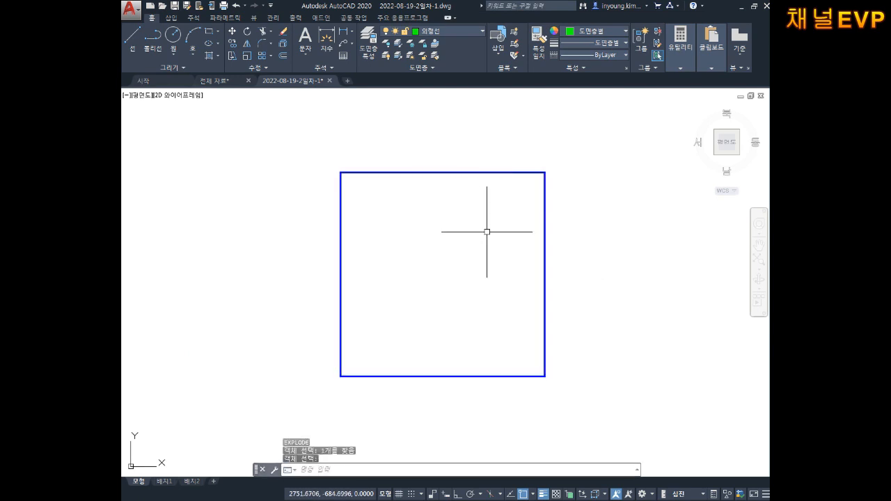
# - Select the square's sides one at a time to examine whether each is a separate object, and clear the selection
pyautogui.click(446, 172)
pyautogui.click(439, 214)
pyautogui.press('Escape')
pyautogui.click(459, 172)
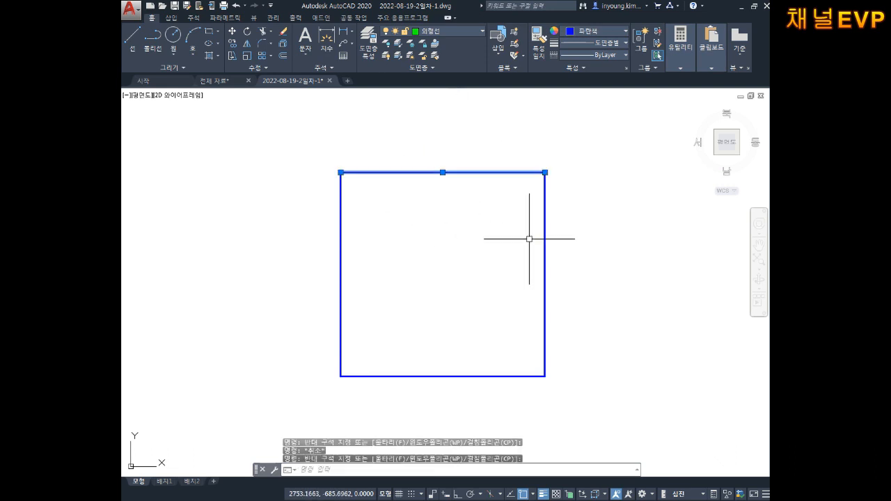
pyautogui.press('Escape')
pyautogui.click(546, 271)
pyautogui.press('Escape')
pyautogui.click(462, 308)
pyautogui.click(456, 390)
pyautogui.press('Escape')
pyautogui.click(341, 271)
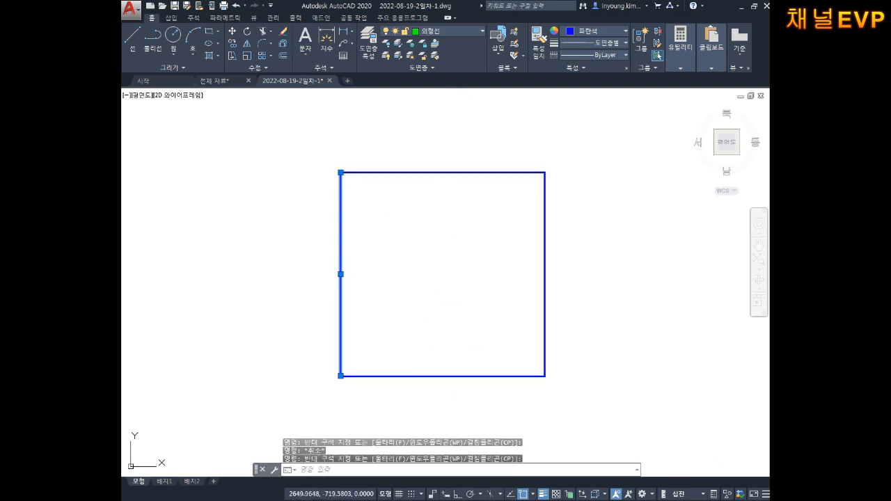
pyautogui.press('Escape')
# - Offset the square's top side upward by 10 twice, the second time from the new line, and end the command
pyautogui.write('o')
pyautogui.press('Return')
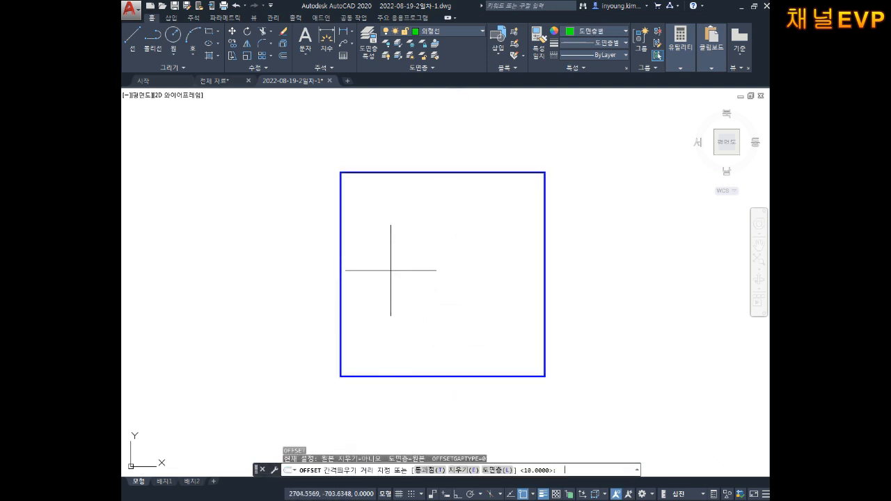
pyautogui.write('10')
pyautogui.press('Return')
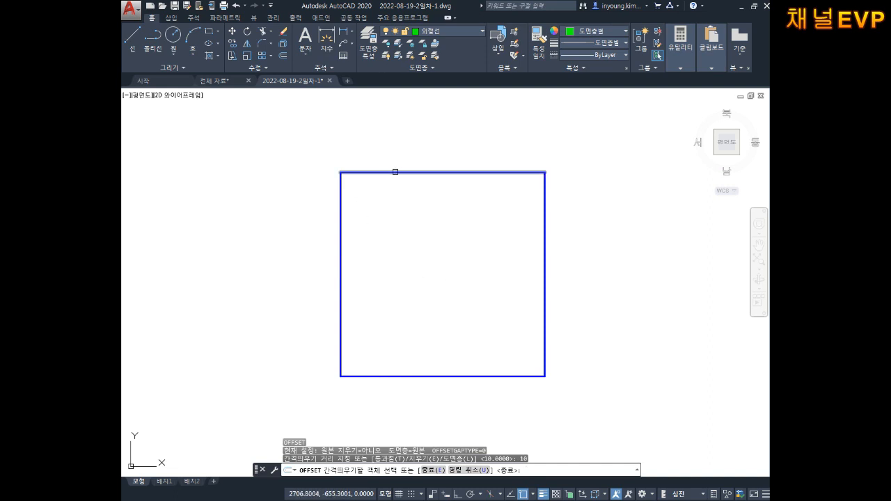
pyautogui.click(389, 171)
pyautogui.click(401, 139)
pyautogui.click(432, 151)
pyautogui.press('Return')
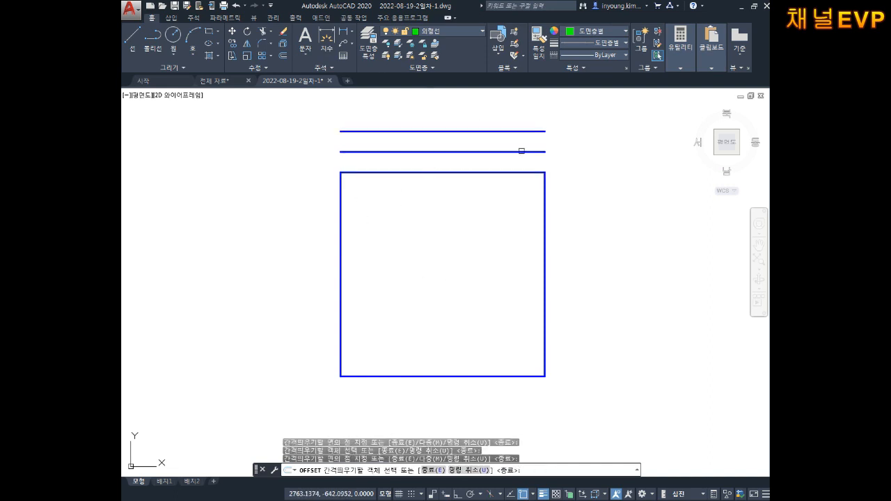
pyautogui.press('Return')
# - Offset the square's right side by 10 once outward and once inward, and end the command
pyautogui.press('Return')
pyautogui.click(545, 265)
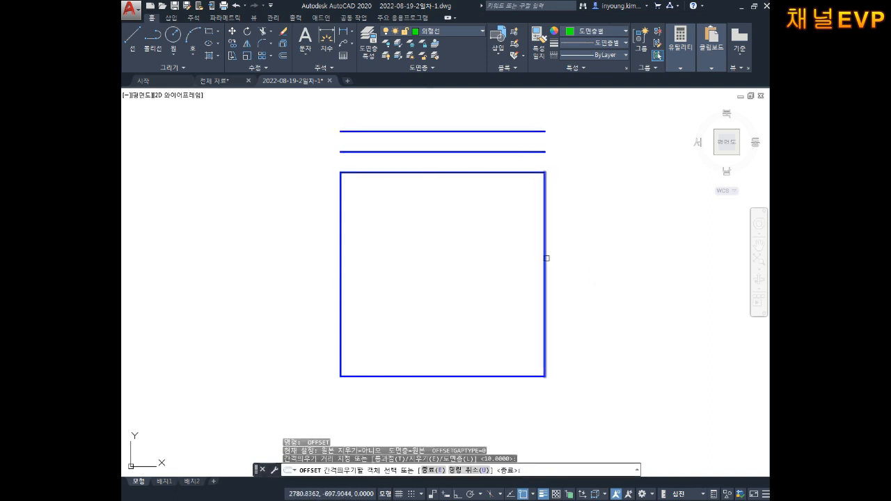
pyautogui.click(581, 265)
pyautogui.click(545, 265)
pyautogui.click(448, 266)
pyautogui.press('Return')
pyautogui.press('Return')
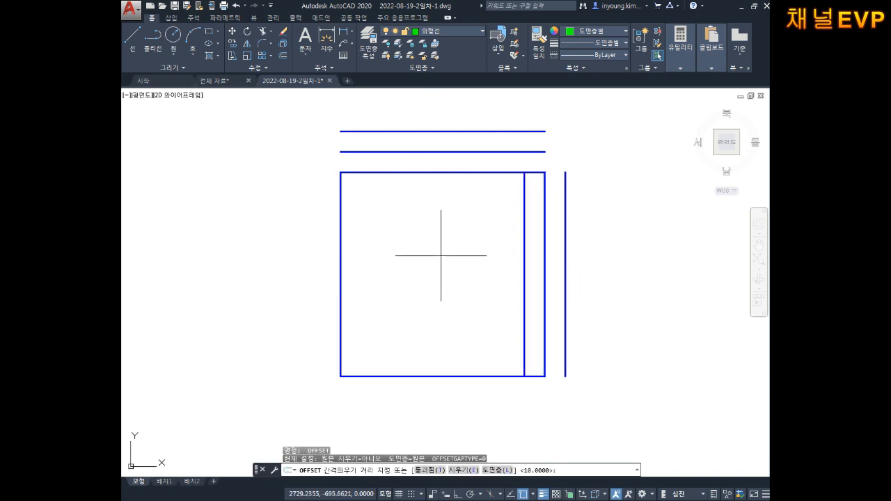
pyautogui.press('Escape')
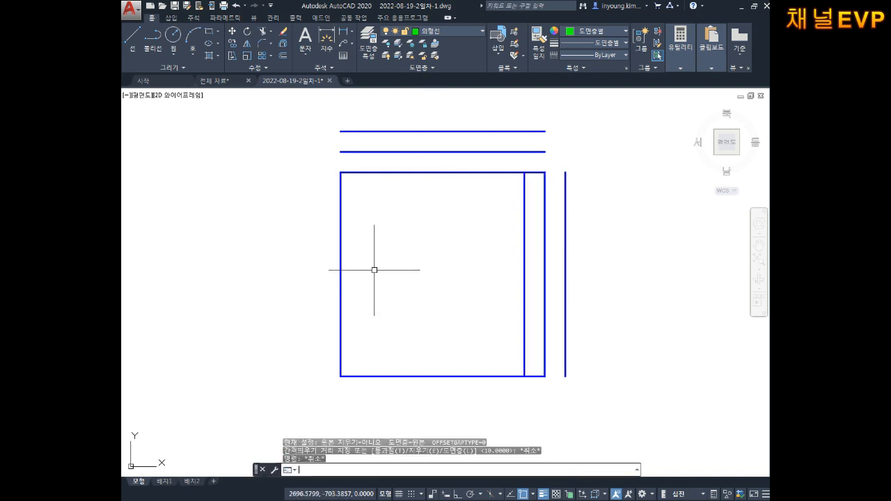
# - Offset the square's left side outward by 10 three times, each from the newest line
pyautogui.press('Return')
pyautogui.press('Return')
pyautogui.click(341, 235)
pyautogui.click(297, 235)
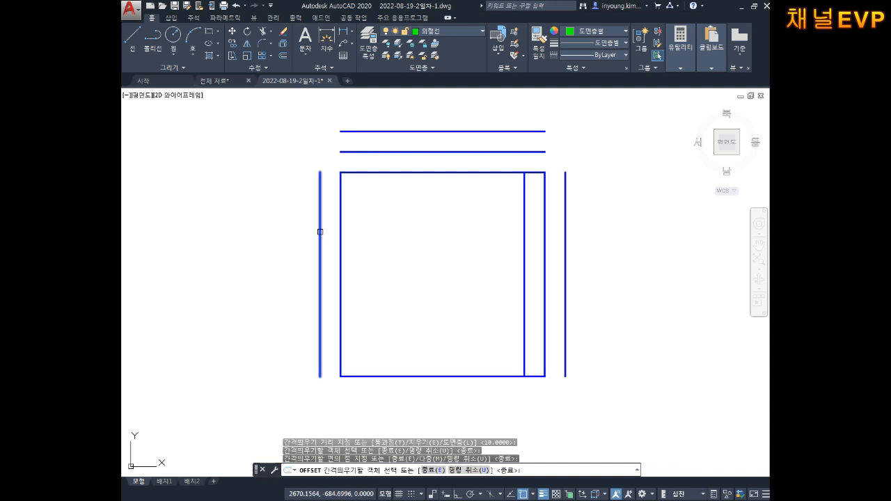
pyautogui.click(319, 231)
pyautogui.click(274, 236)
pyautogui.click(296, 242)
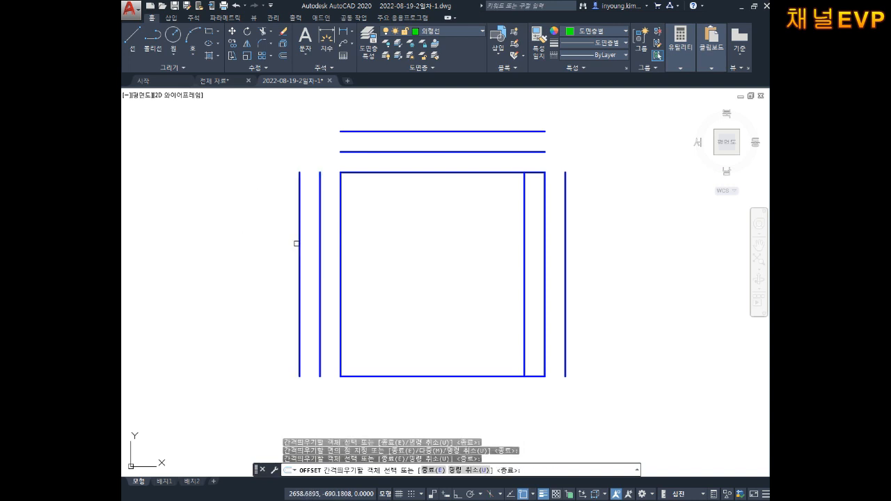
pyautogui.click(257, 248)
# - Offset the square's bottom side inward by 10 twice, the second time from the new line, and end the command
pyautogui.click(394, 378)
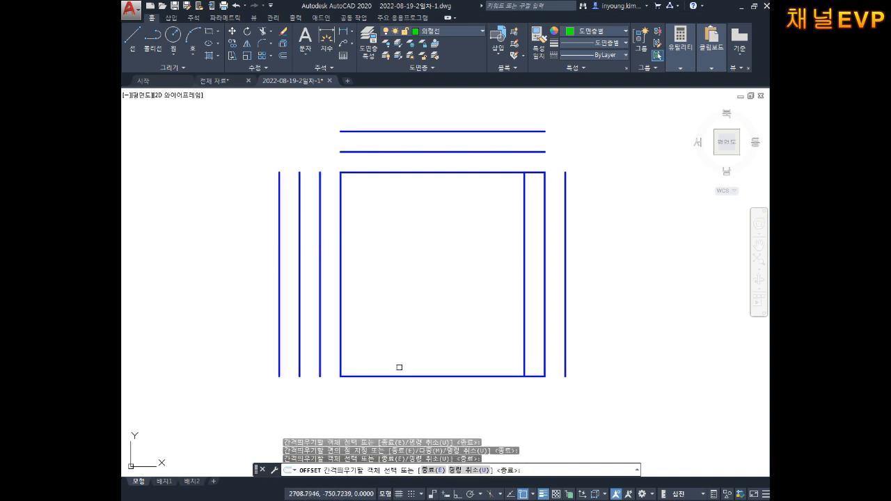
pyautogui.click(400, 366)
pyautogui.click(411, 356)
pyautogui.click(430, 295)
pyautogui.press('Escape')
pyautogui.press('Escape')
pyautogui.press('Escape')
pyautogui.scroll(-6, 431, 296)
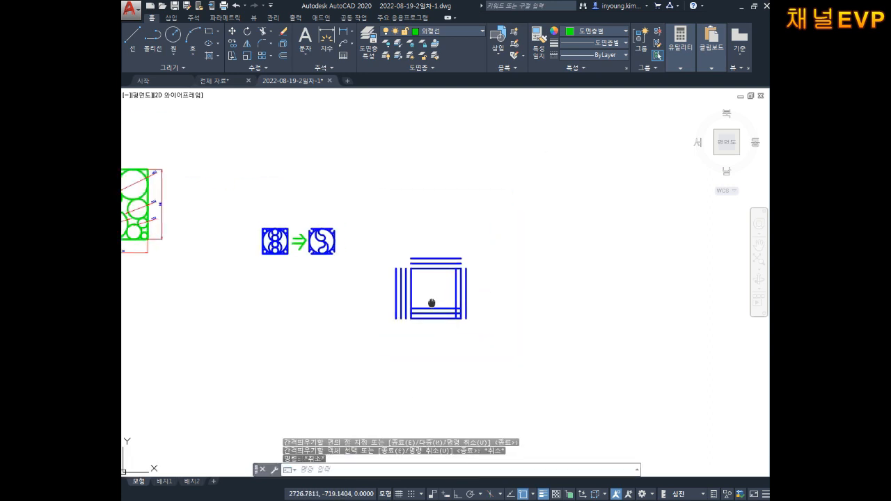
pyautogui.scroll(2, 446, 303)
pyautogui.scroll(4, 451, 303)
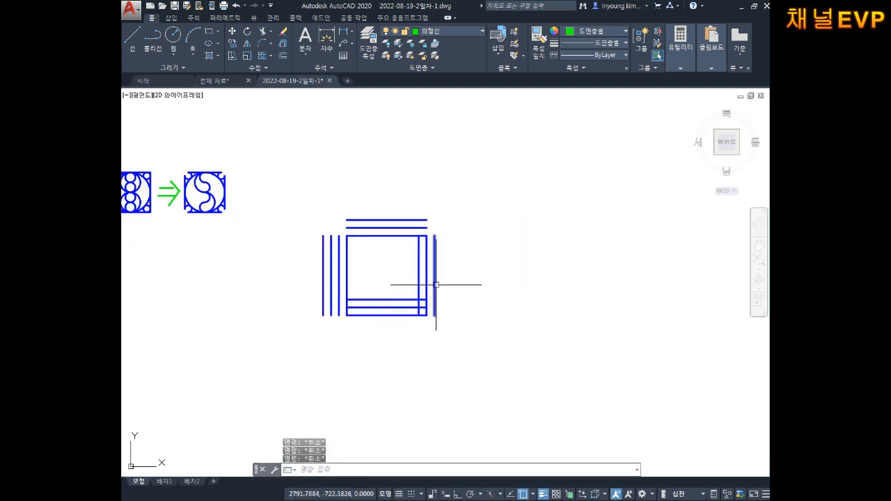
# - Erase the vertical line just right of the square and the three offset lines inside it
pyautogui.moveTo(432, 244); pyautogui.dragTo(447, 254, button='middle')
pyautogui.click(500, 214)
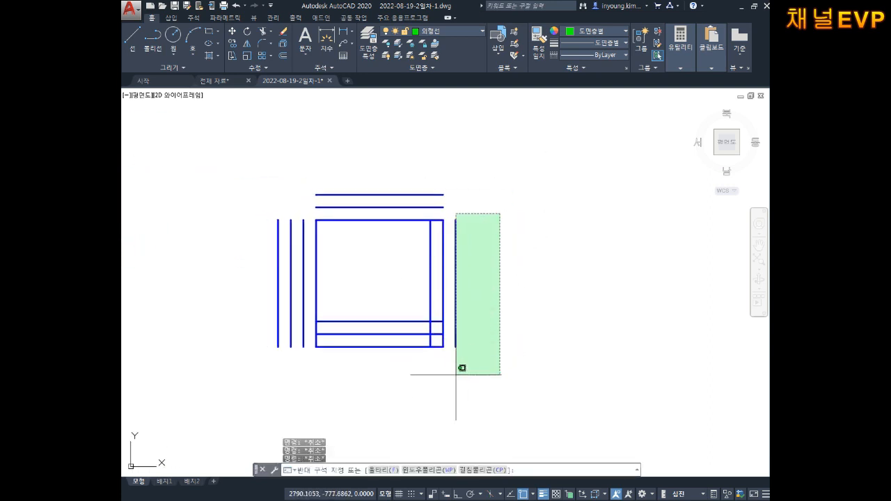
pyautogui.click(461, 367)
pyautogui.press('Delete')
pyautogui.click(433, 305)
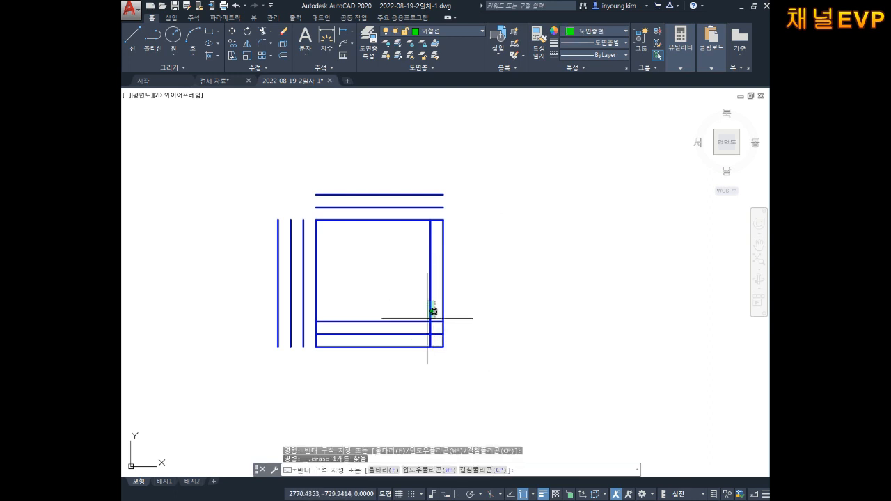
pyautogui.click(418, 339)
pyautogui.press('Delete')
# - Erase the three vertical lines left of the square and the two horizontal lines above it
pyautogui.click(309, 209)
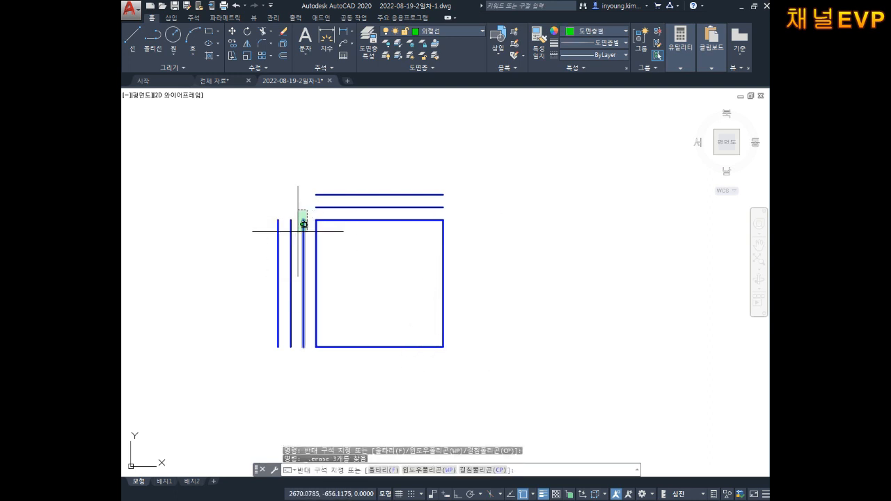
pyautogui.click(256, 368)
pyautogui.press('Delete')
pyautogui.moveTo(346, 238); pyautogui.dragTo(358, 243, button='middle')
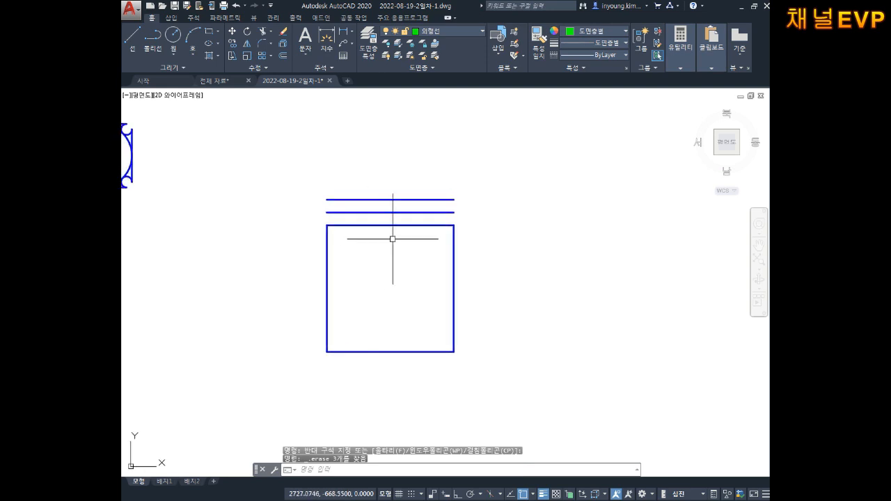
pyautogui.click(517, 179)
pyautogui.click(313, 205)
pyautogui.press('Delete')
pyautogui.click(492, 187)
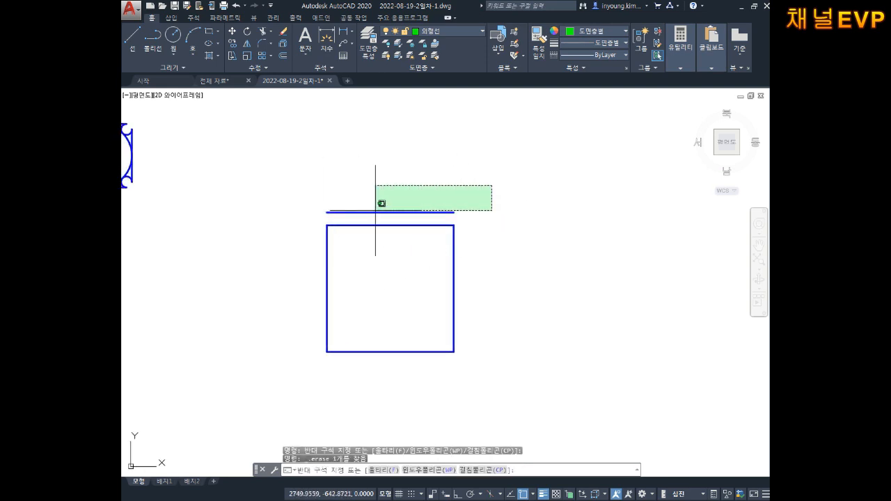
pyautogui.click(299, 211)
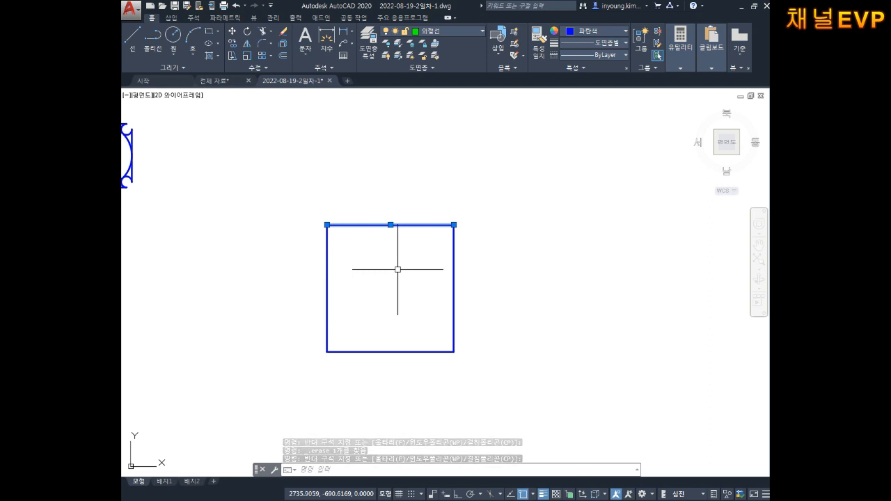
pyautogui.press('Escape')
# - Check whether the top, left and bottom sides of the square select individually
pyautogui.scroll(2, 403, 296)
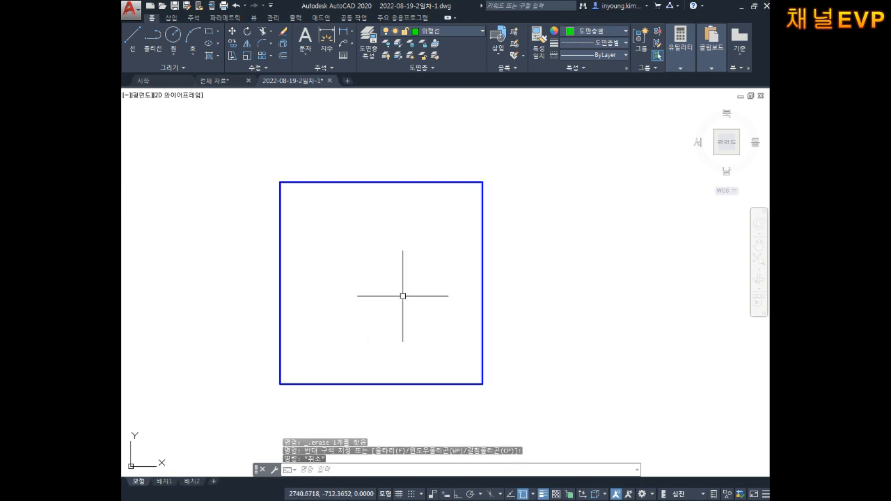
pyautogui.moveTo(402, 296); pyautogui.dragTo(441, 279, button='middle')
pyautogui.click(417, 124)
pyautogui.click(384, 213)
pyautogui.press('Escape')
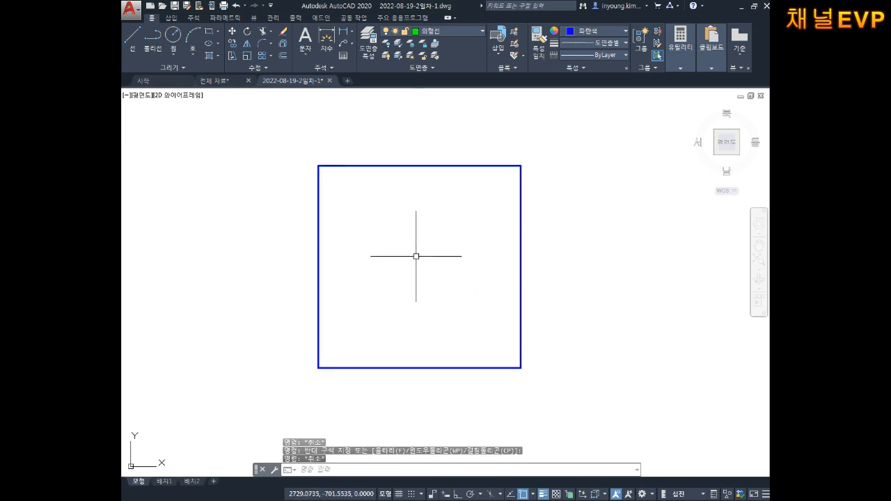
pyautogui.click(369, 233)
pyautogui.click(261, 274)
pyautogui.click(440, 295)
pyautogui.click(420, 399)
pyautogui.press('Escape')
pyautogui.press('Escape')
# - Change the color of the square's right side to green
pyautogui.click(544, 328)
pyautogui.click(473, 285)
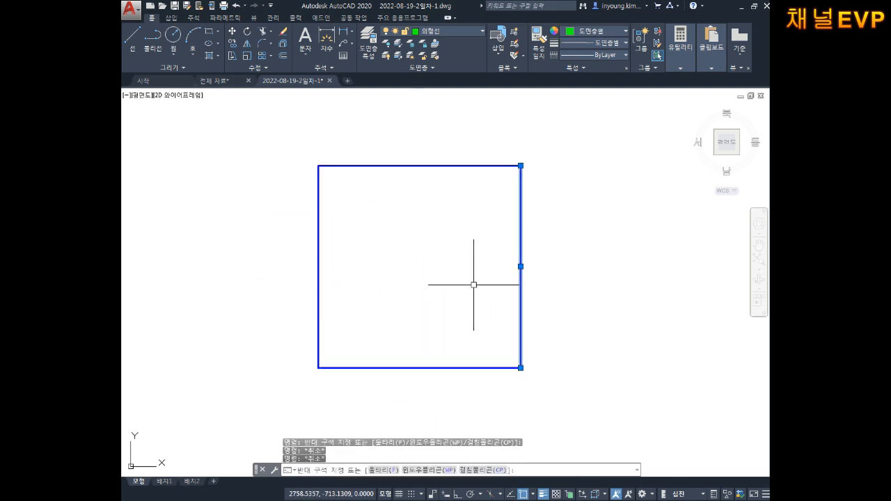
pyautogui.click(589, 32)
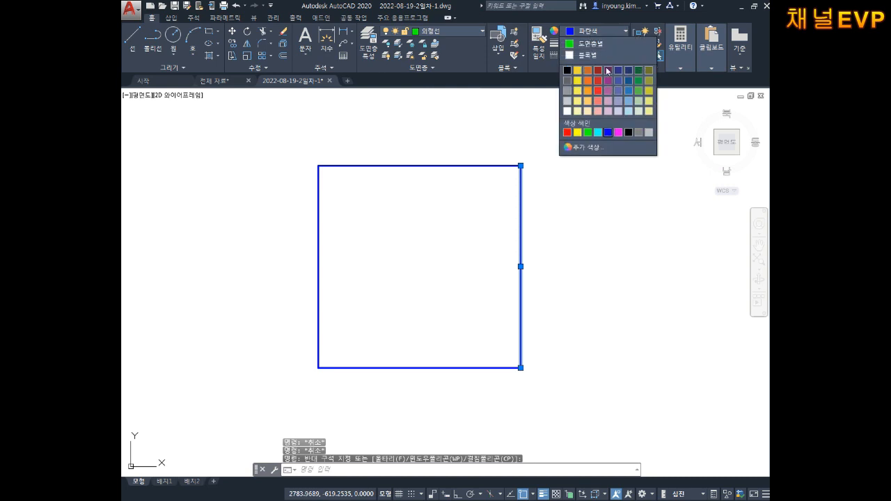
pyautogui.click(584, 135)
pyautogui.press('Escape')
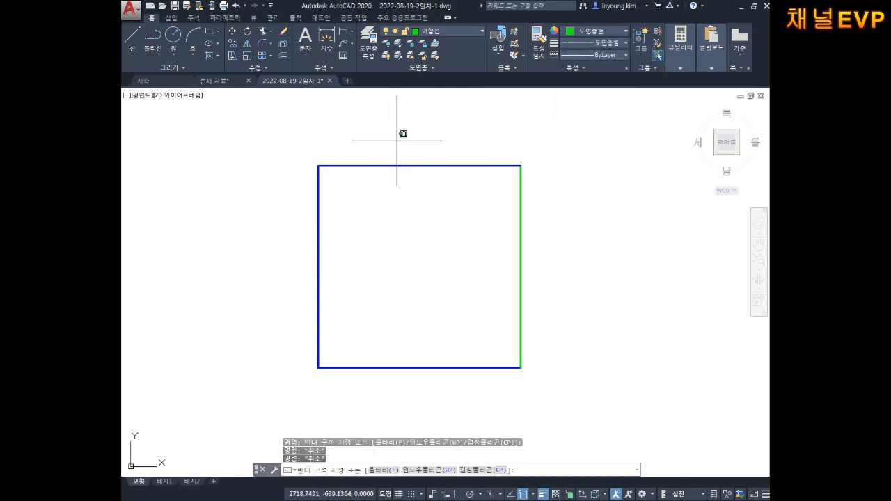
# - Change the color of the square's top side to cyan
pyautogui.click(397, 141)
pyautogui.click(381, 219)
pyautogui.click(585, 33)
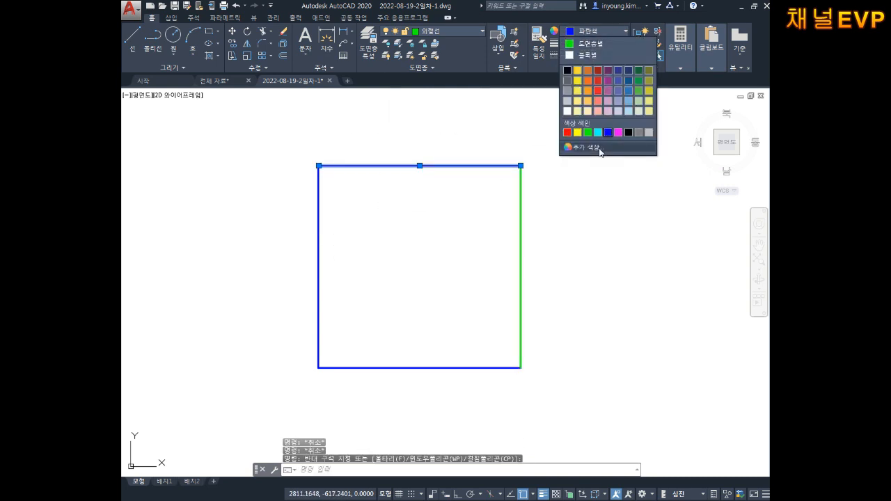
pyautogui.click(599, 132)
pyautogui.press('Escape')
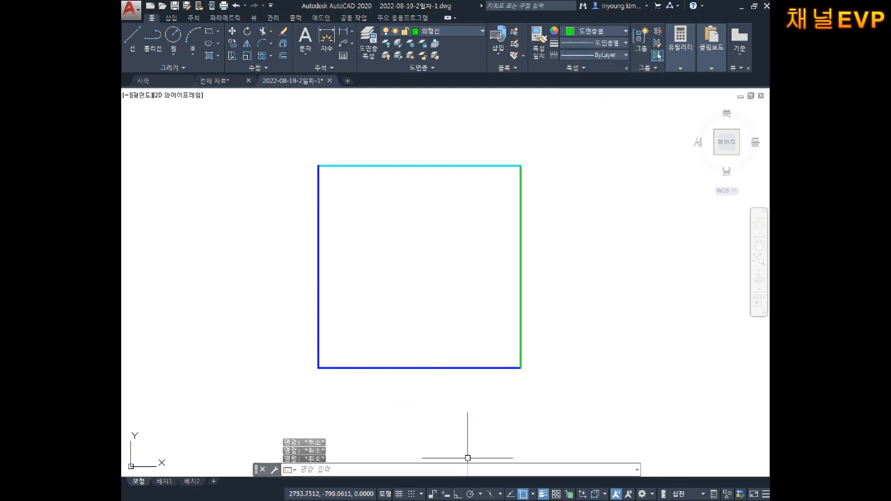
# - Switch to the Notepad notes and add the lines "연결", "J 엔터", "도형선택" and "엔터" after the "분해 X엔터" entry
pyautogui.hotkey('alt', 'Tab')
pyautogui.press('Return')
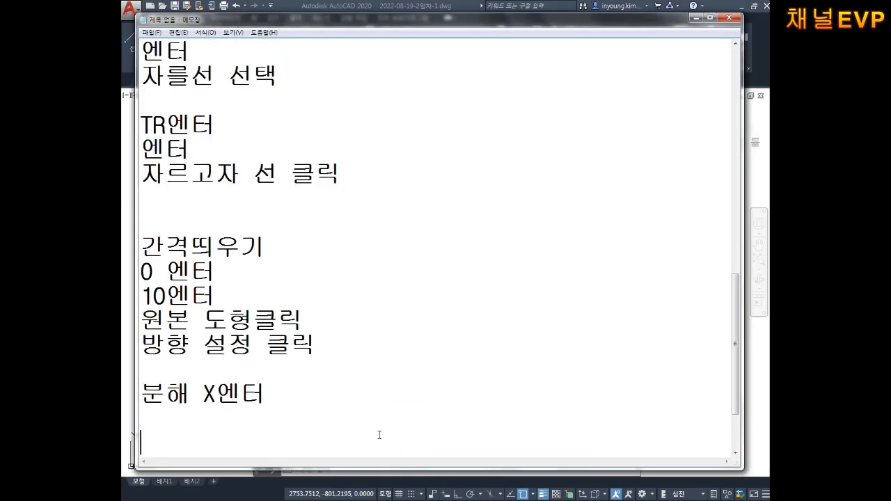
pyautogui.write('연결')
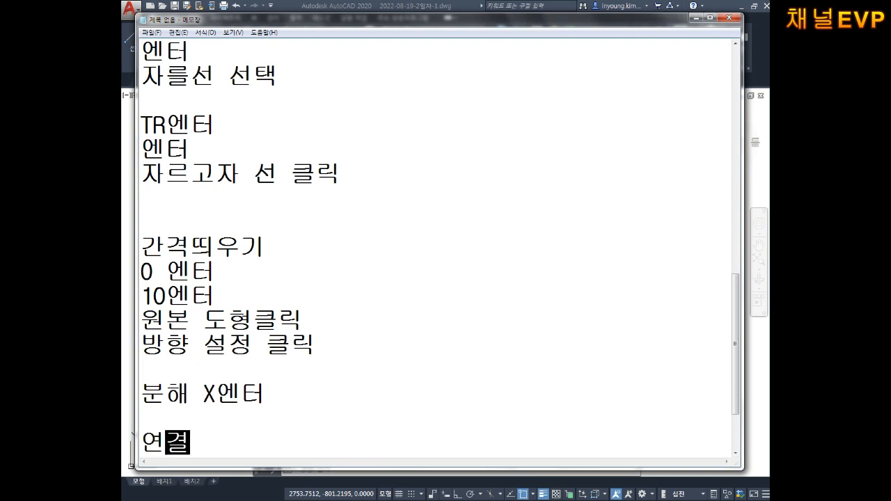
pyautogui.press('Return')
pyautogui.write('J 엔터')
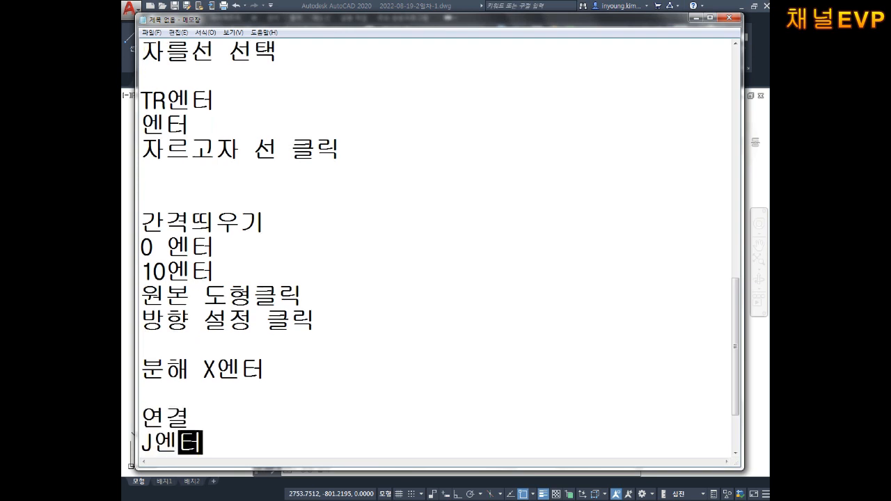
pyautogui.press('Left')
pyautogui.press('Left')
pyautogui.press('Return')
pyautogui.write('도')
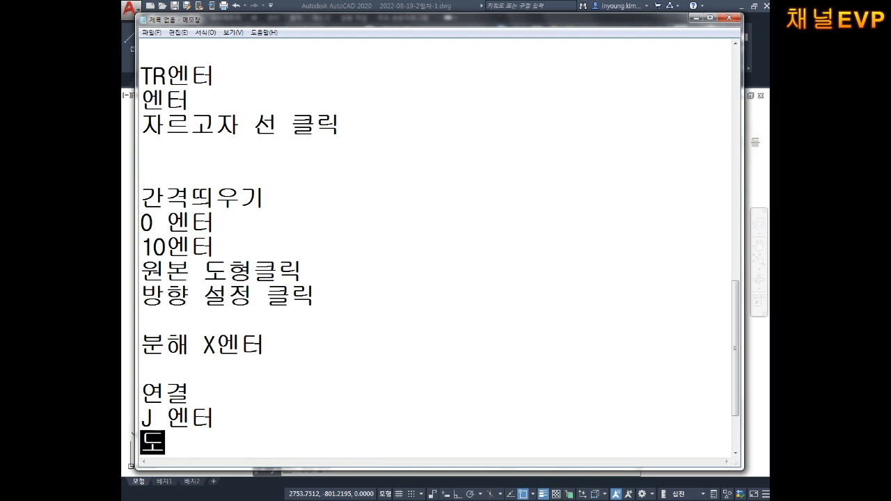
pyautogui.write('형선터ㄱ')
pyautogui.press('Return')
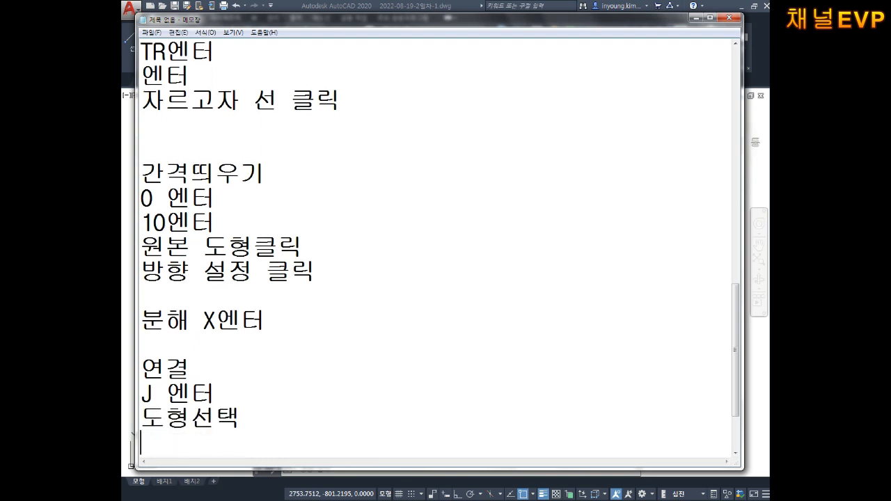
pyautogui.write('엔터')
pyautogui.press('Return')
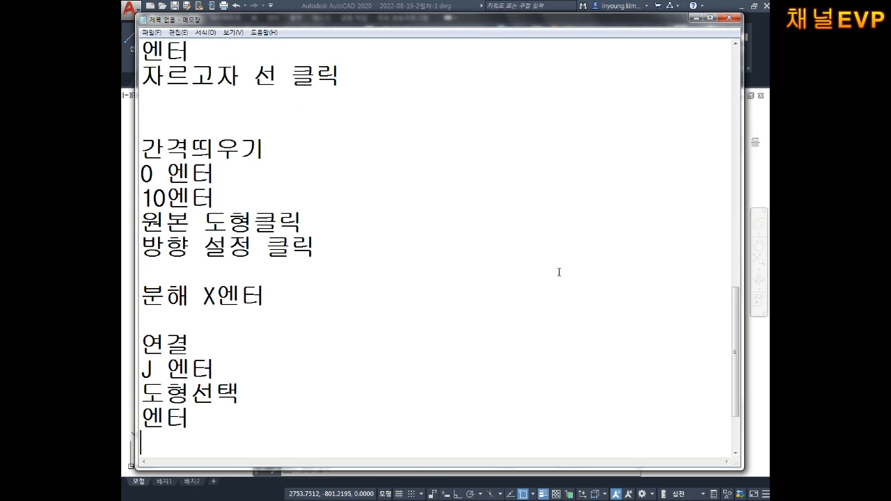
# - Switch back to AutoCAD and check whether the square's green right side selects individually
pyautogui.click(761, 362)
pyautogui.click(564, 205)
pyautogui.click(524, 245)
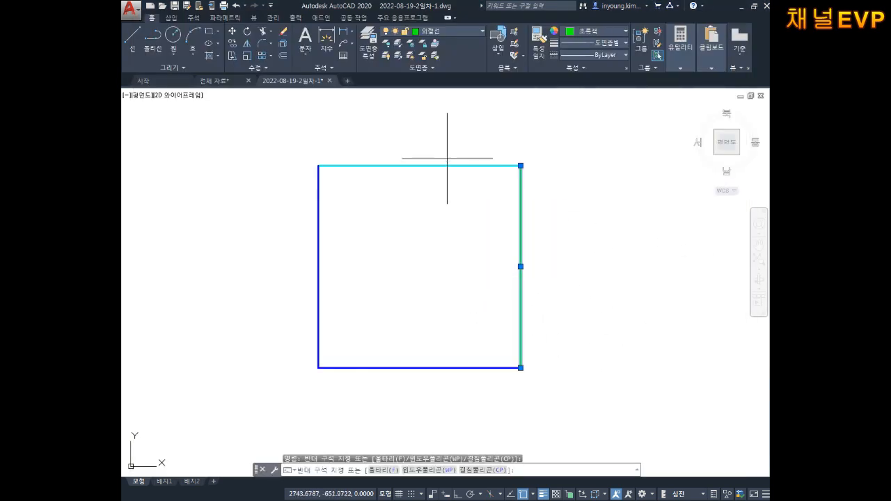
pyautogui.press('Escape')
pyautogui.press('Escape')
pyautogui.press('Escape')
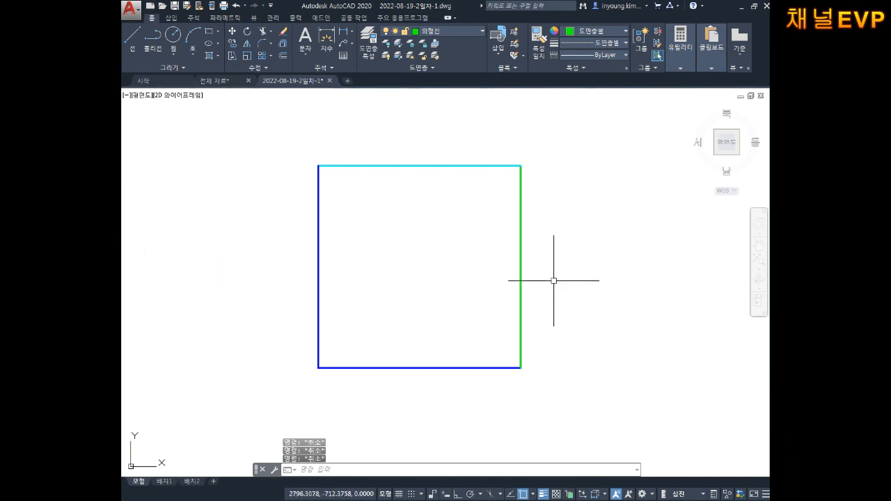
# - Join the square's right, top, left and bottom sides into one polyline, picking the green right side first
pyautogui.write('j')
pyautogui.press('Return')
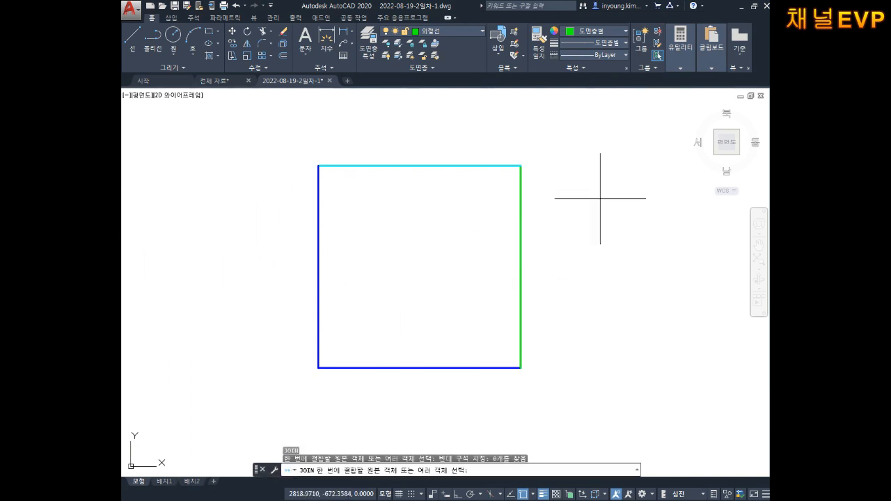
pyautogui.click(600, 199)
pyautogui.click(491, 216)
pyautogui.click(471, 141)
pyautogui.click(432, 189)
pyautogui.click(351, 258)
pyautogui.click(310, 273)
pyautogui.click(359, 318)
pyautogui.click(333, 392)
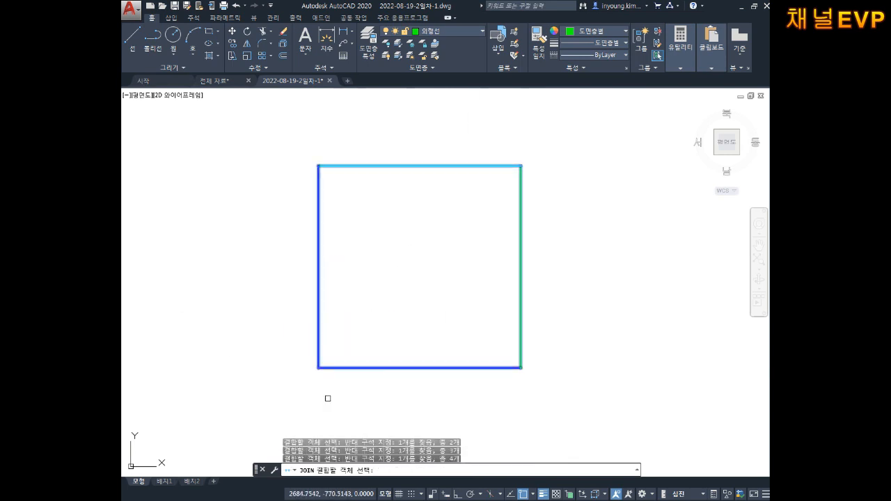
pyautogui.press('Return')
# - Select the joined square from each of its sides to check whether it behaves as a single object
pyautogui.click(620, 248)
pyautogui.click(485, 304)
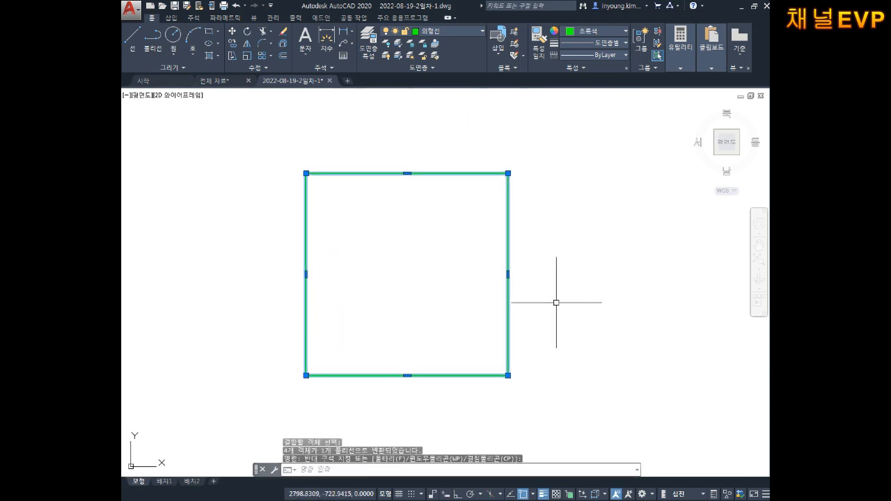
pyautogui.press('Escape')
pyautogui.click(458, 279)
pyautogui.press('Escape')
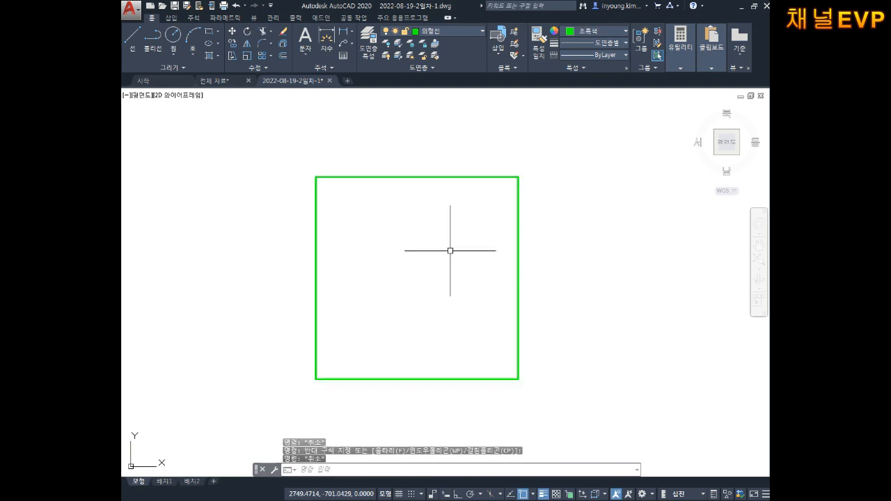
pyautogui.click(427, 146)
pyautogui.click(415, 200)
pyautogui.press('Escape')
pyautogui.moveTo(382, 257); pyautogui.dragTo(443, 226, button='middle')
pyautogui.click(443, 208)
pyautogui.click(366, 258)
pyautogui.press('Escape')
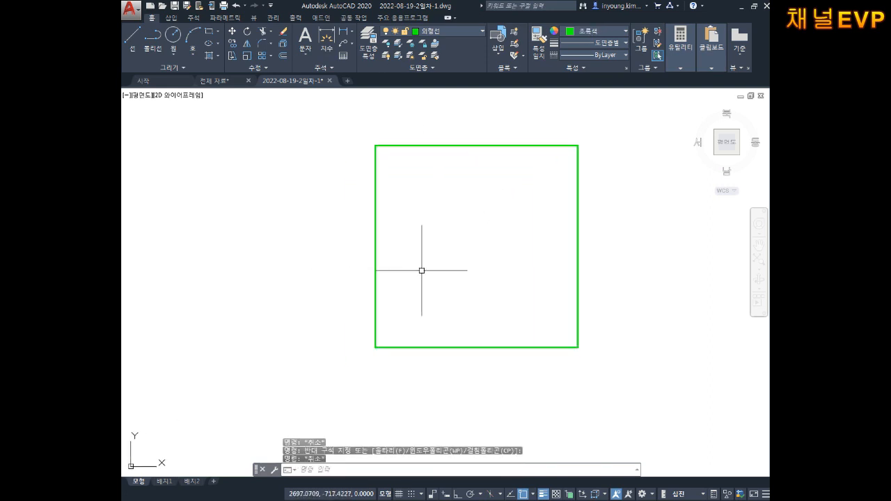
pyautogui.click(421, 270)
pyautogui.click(376, 367)
pyautogui.press('Escape')
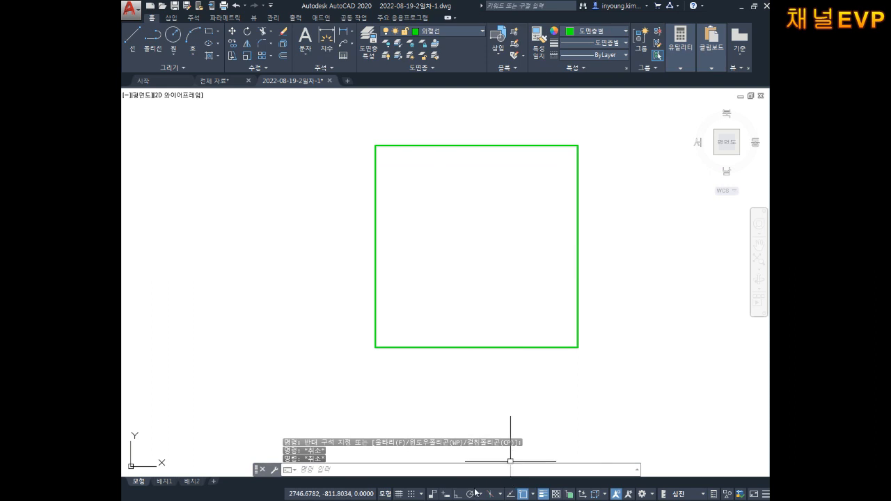
# - Review the join notes in Notepad and return to the AutoCAD drawing
pyautogui.hotkey('alt', 'Tab')
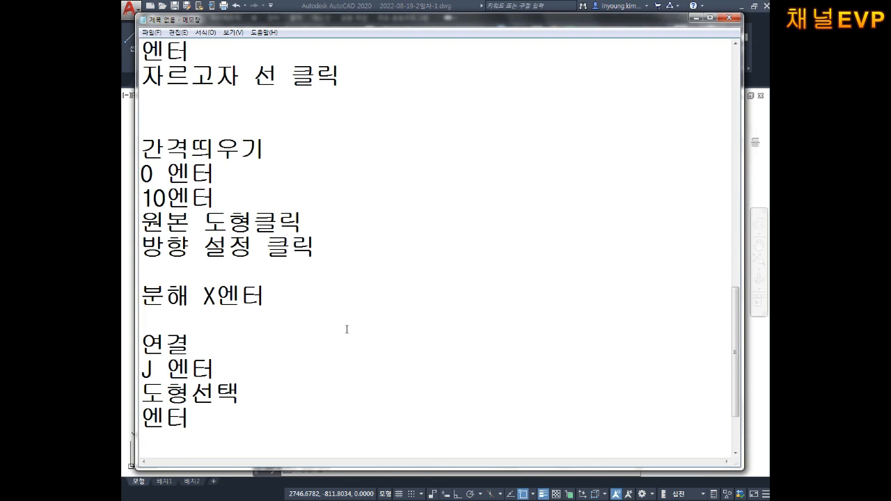
pyautogui.hotkey('alt', 'Tab')
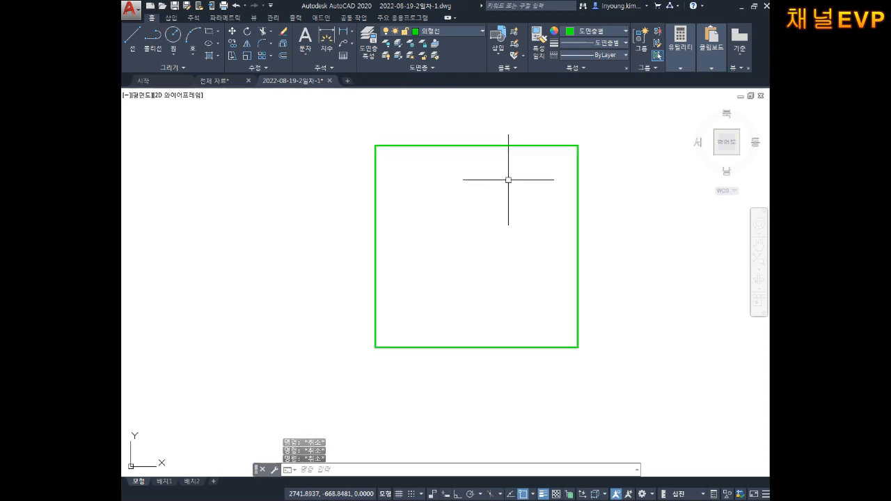
# - Draw a circle of radius 40 in the empty area below the joined square
pyautogui.scroll(-3, 508, 178)
pyautogui.moveTo(581, 179); pyautogui.dragTo(504, 179, button='middle')
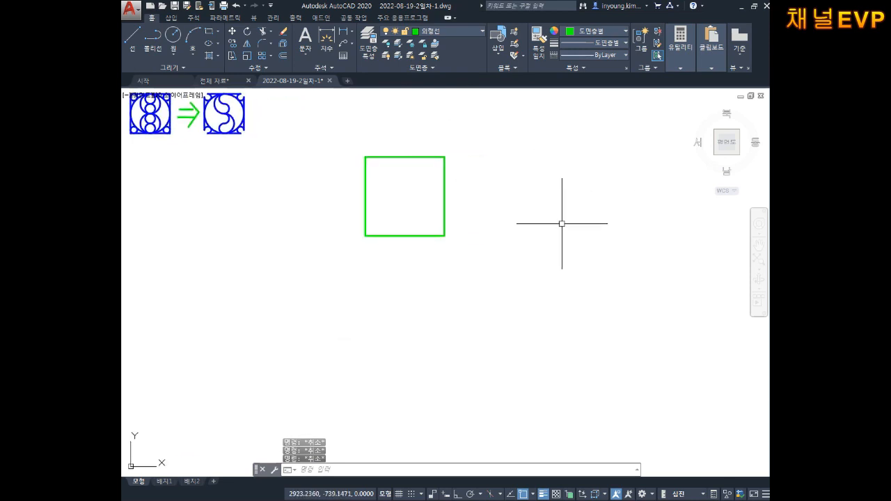
pyautogui.moveTo(557, 295); pyautogui.dragTo(530, 225, button='middle')
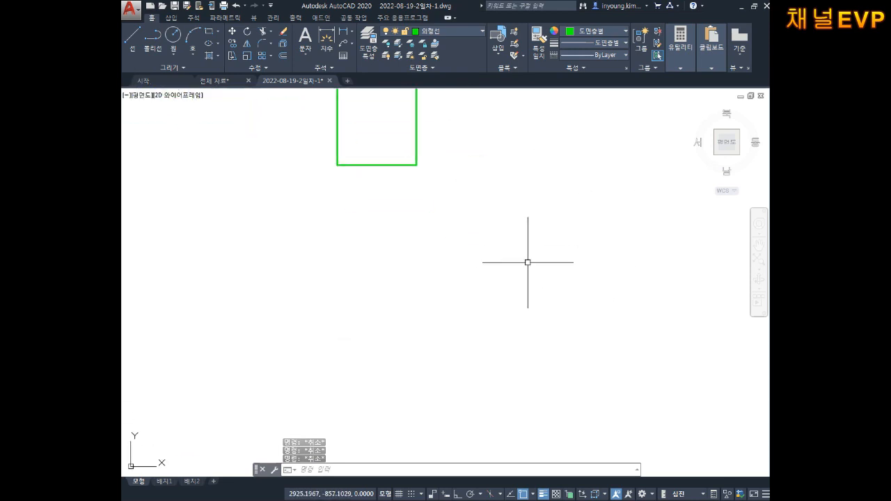
pyautogui.moveTo(518, 261); pyautogui.dragTo(508, 210, button='middle')
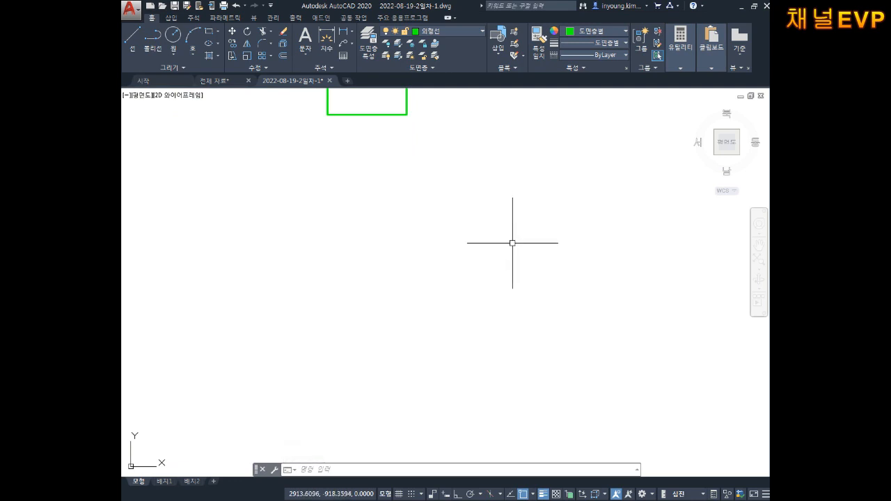
pyautogui.moveTo(489, 276); pyautogui.dragTo(480, 213, button='middle')
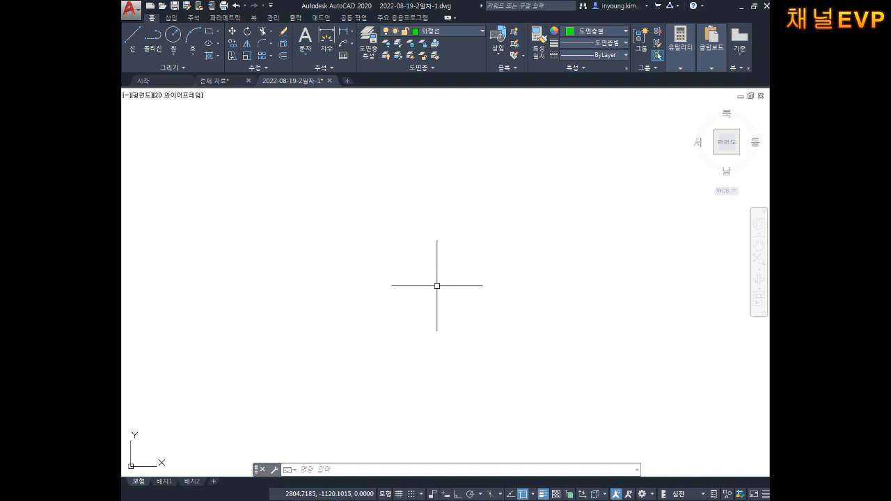
pyautogui.press('Escape')
pyautogui.press('Escape')
pyautogui.press('Escape')
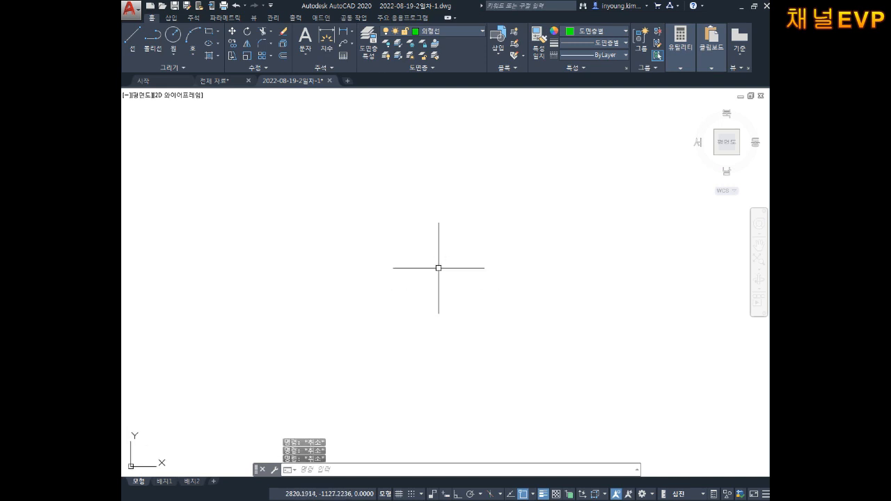
pyautogui.write('c')
pyautogui.press('Return')
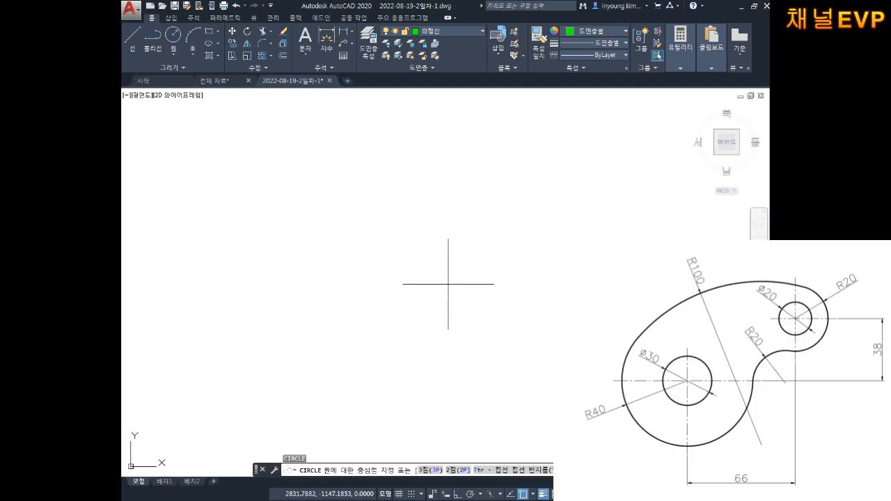
pyautogui.click(458, 229)
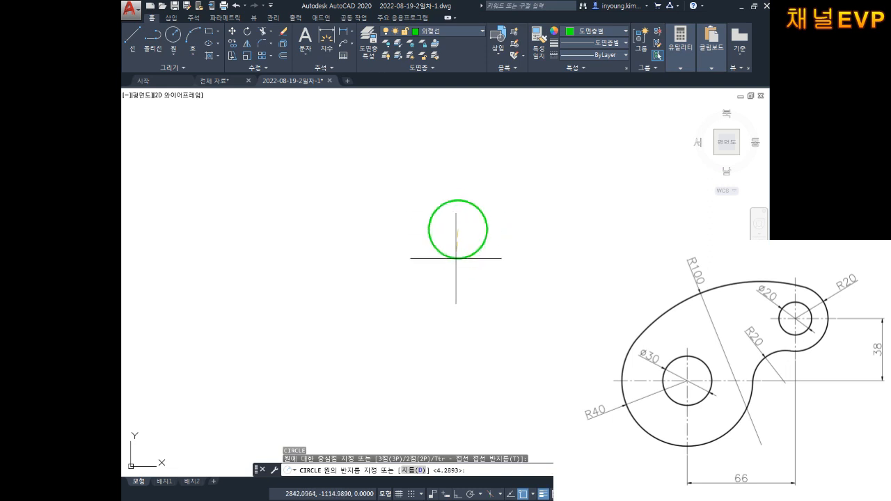
pyautogui.write('40')
pyautogui.press('Return')
pyautogui.press('Escape')
pyautogui.press('Escape')
pyautogui.press('Escape')
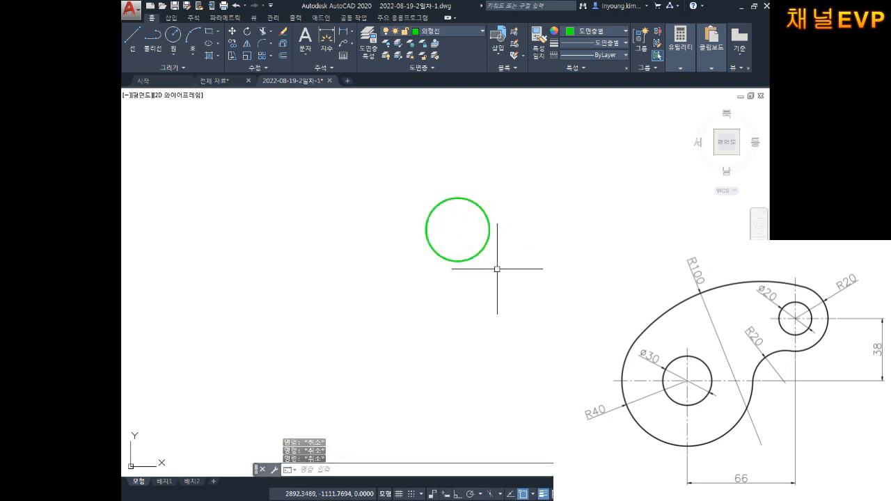
# - Add a radius dimension to the circle, placing its text outside the lower-left edge
pyautogui.scroll(3, 447, 223)
pyautogui.moveTo(489, 196)
pyautogui.mouseDown(button='middle')
pyautogui.moveTo(472, 252)
pyautogui.moveTo(435, 250)
pyautogui.mouseUp(button='middle')
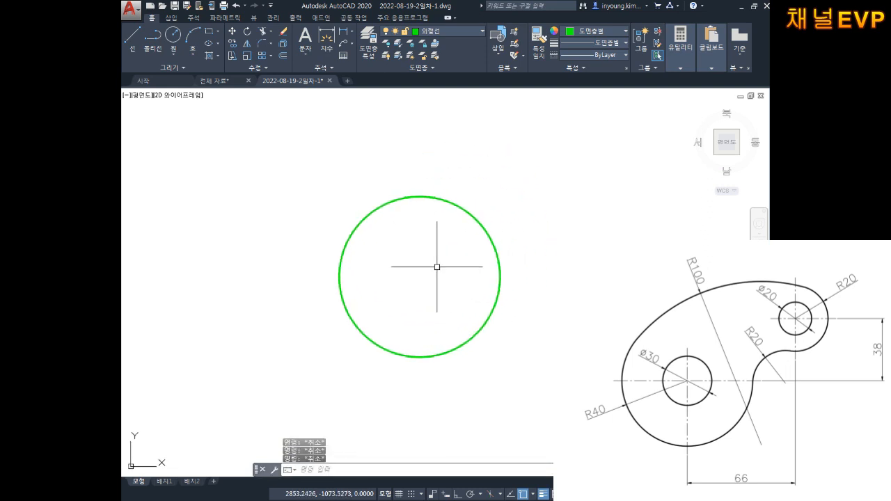
pyautogui.write('DIMRA')
pyautogui.press('Return')
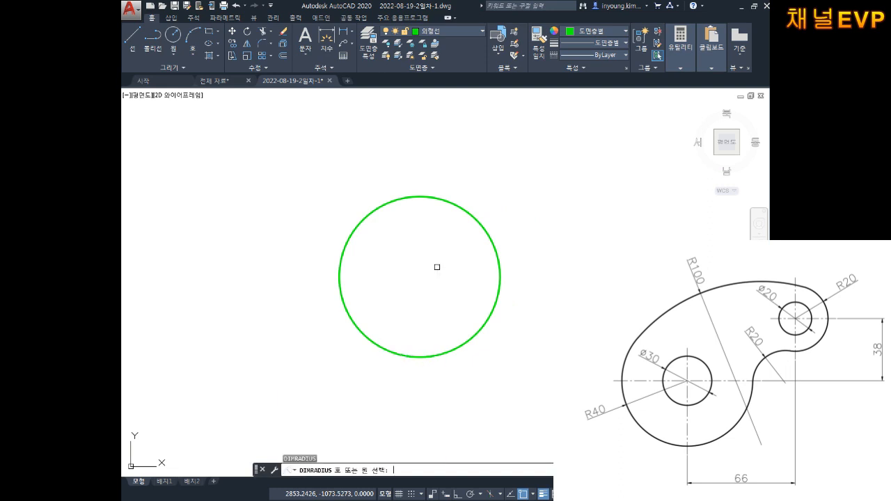
pyautogui.click(340, 305)
pyautogui.click(316, 312)
pyautogui.press('Escape')
pyautogui.press('Escape')
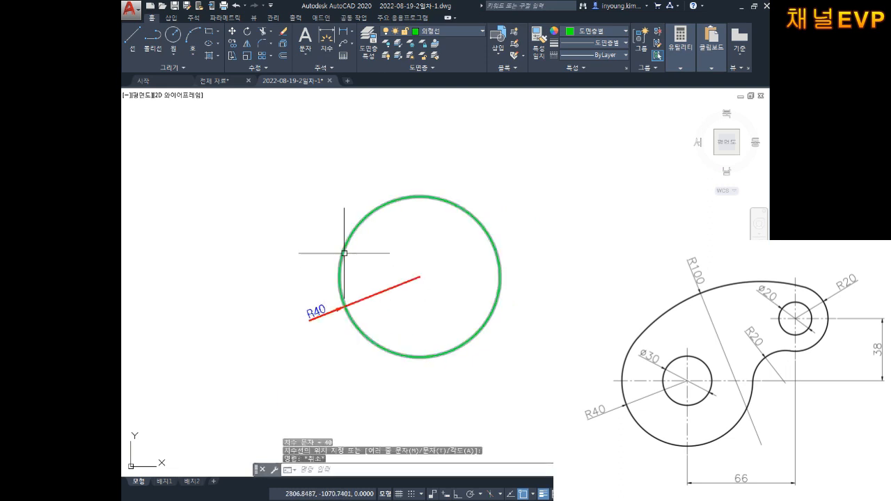
# - Enable all object snap modes in the drafting settings, clearing them all once before reselecting them
pyautogui.moveTo(389, 302); pyautogui.dragTo(476, 277, button='middle')
pyautogui.scroll(2, 428, 277)
pyautogui.press('Escape')
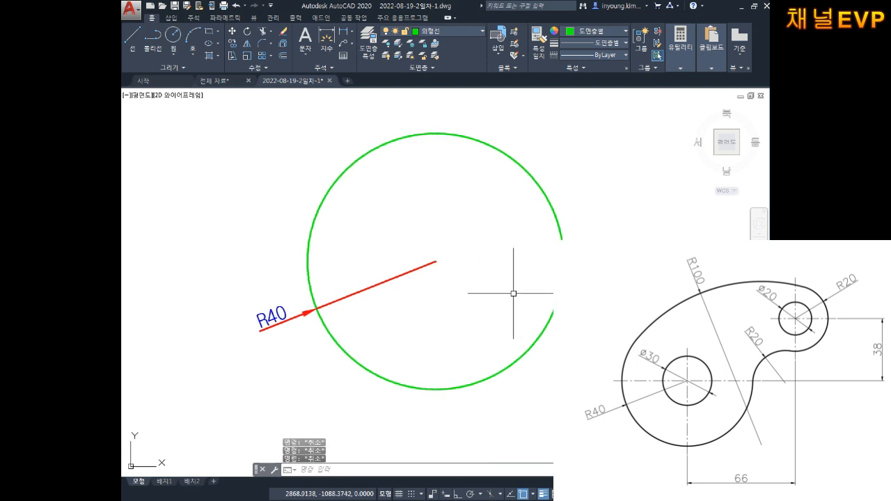
pyautogui.write('c')
pyautogui.press('Return')
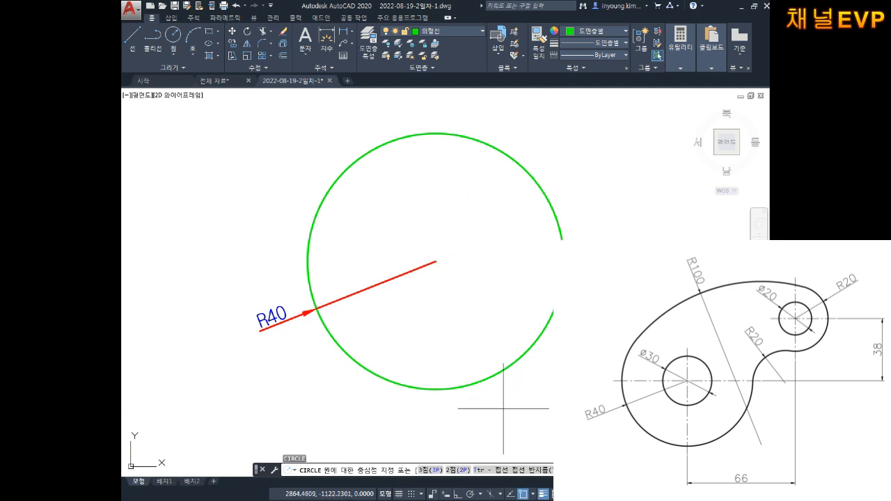
pyautogui.click(543, 484)
pyautogui.click(551, 167)
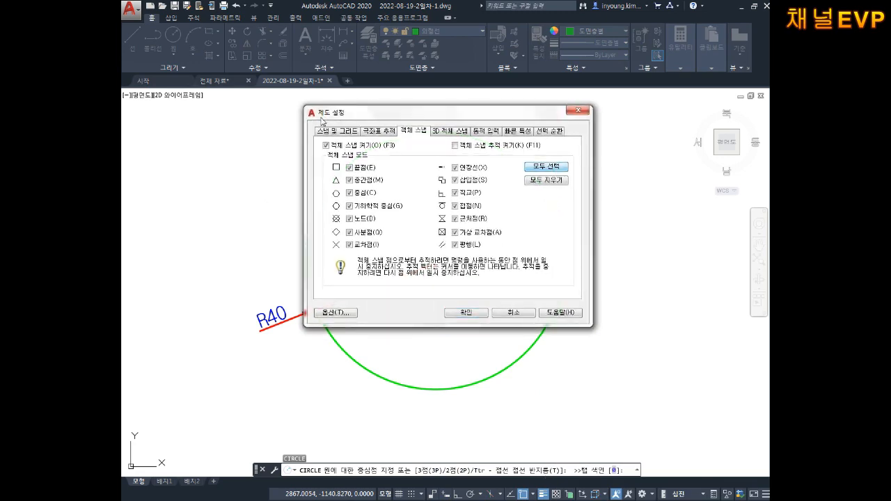
pyautogui.click(546, 180)
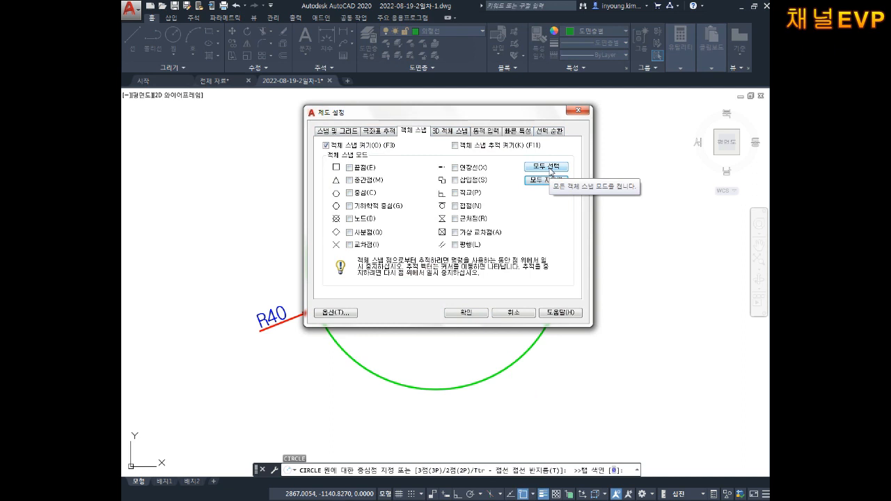
pyautogui.click(547, 168)
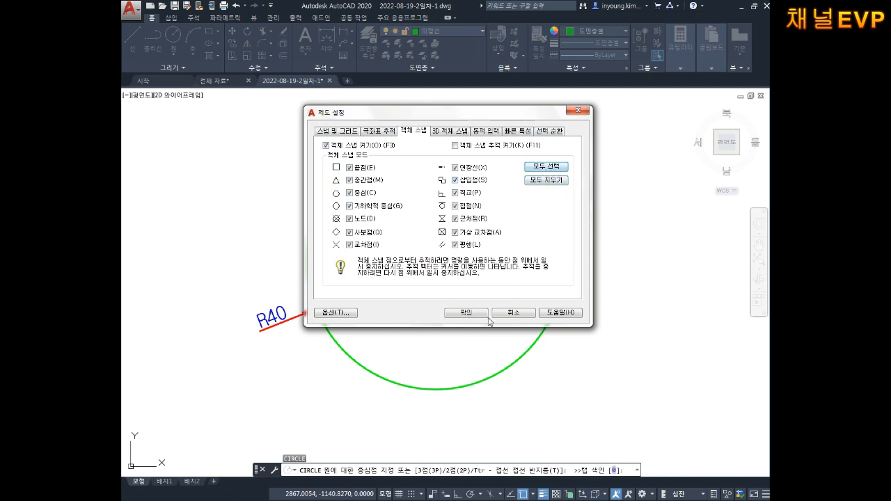
pyautogui.click(466, 313)
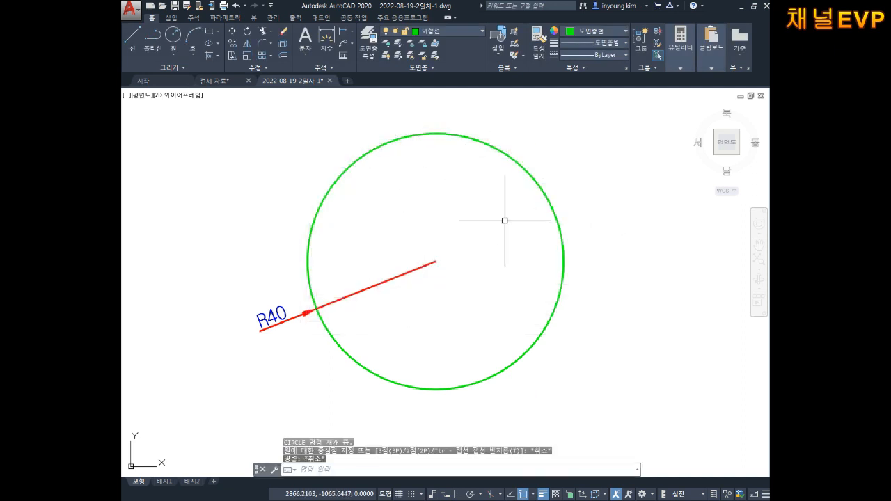
# - Draw a circle of diameter 30 concentric with the radius 40 circle
pyautogui.click(436, 261)
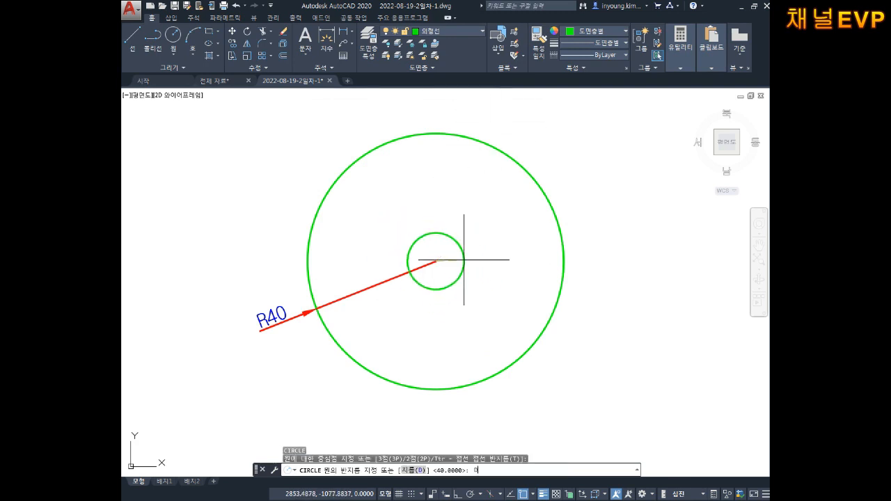
pyautogui.press('Return')
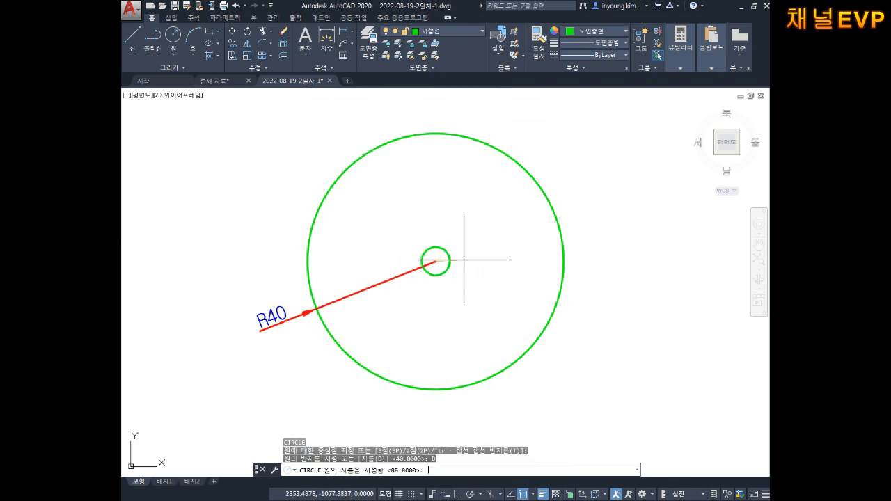
pyautogui.write('30')
pyautogui.press('Return')
pyautogui.press('Escape')
pyautogui.press('Escape')
pyautogui.press('Escape')
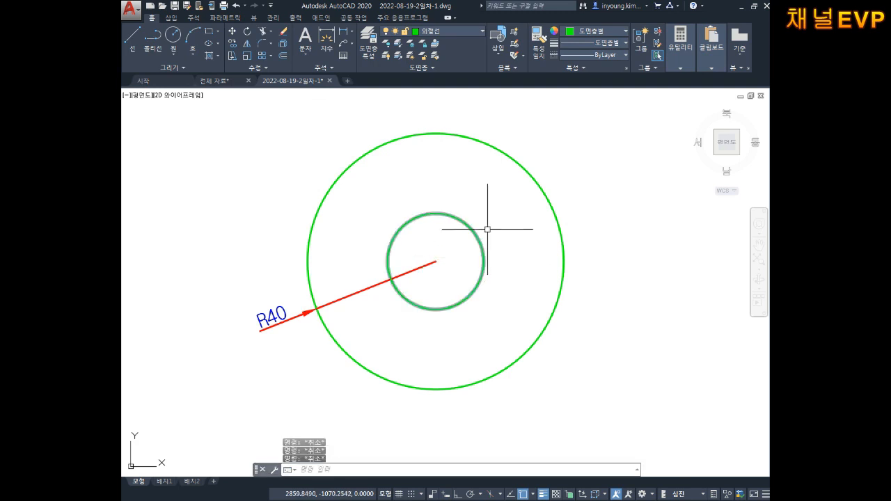
# - Add a diameter dimension to the inner circle, placing its text to the left outside the large circle
pyautogui.write('ddi')
pyautogui.press('Return')
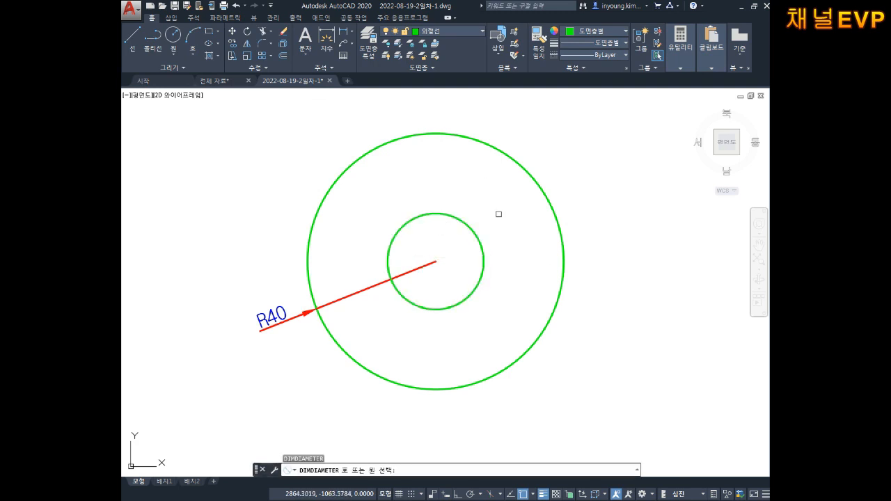
pyautogui.click(397, 232)
pyautogui.click(259, 274)
pyautogui.press('Escape')
pyautogui.press('Escape')
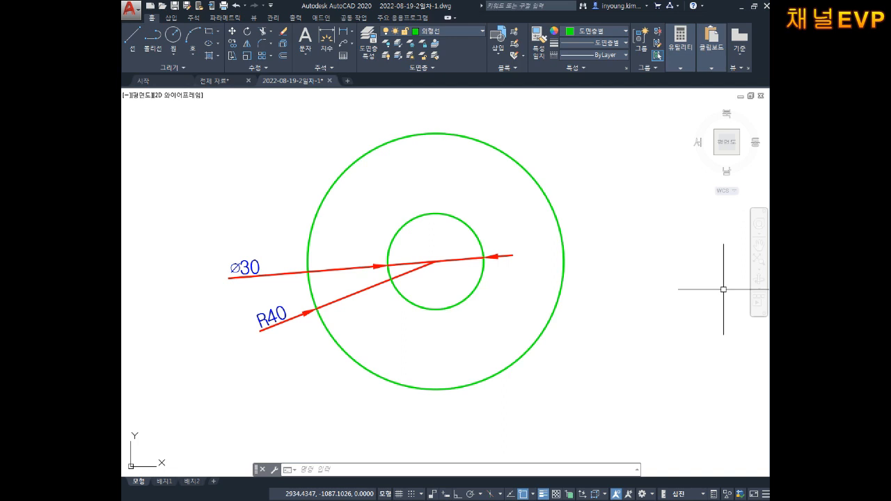
# - Draw a vertical and a horizontal line across the large circle, each joining its opposite quadrant points
pyautogui.write('l')
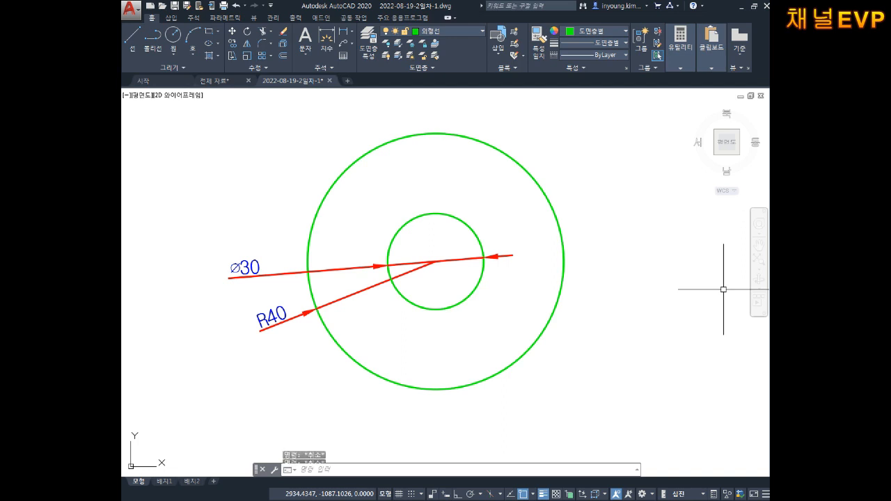
pyautogui.press('Return')
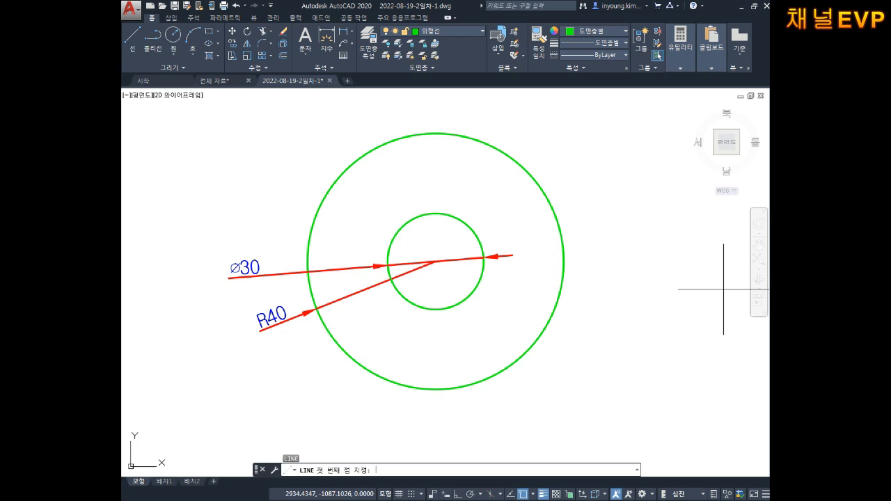
pyautogui.click(437, 133)
pyautogui.click(436, 388)
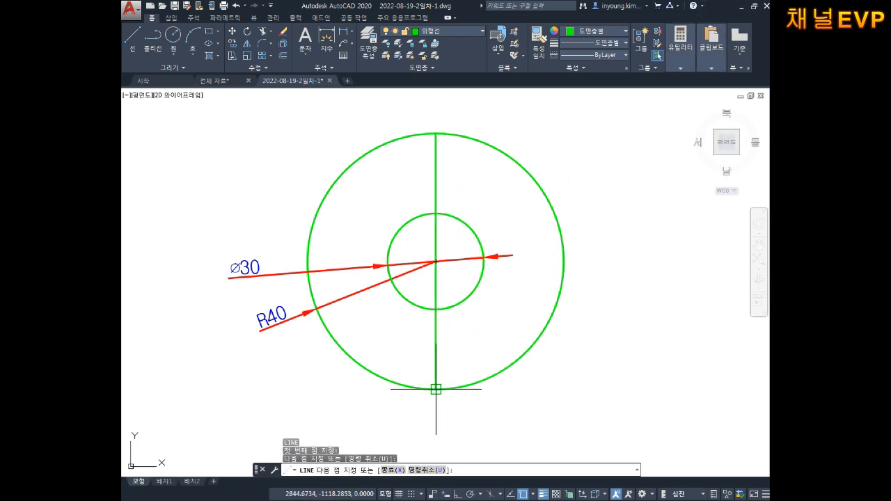
pyautogui.press('Return')
pyautogui.press('Return')
pyautogui.click(308, 261)
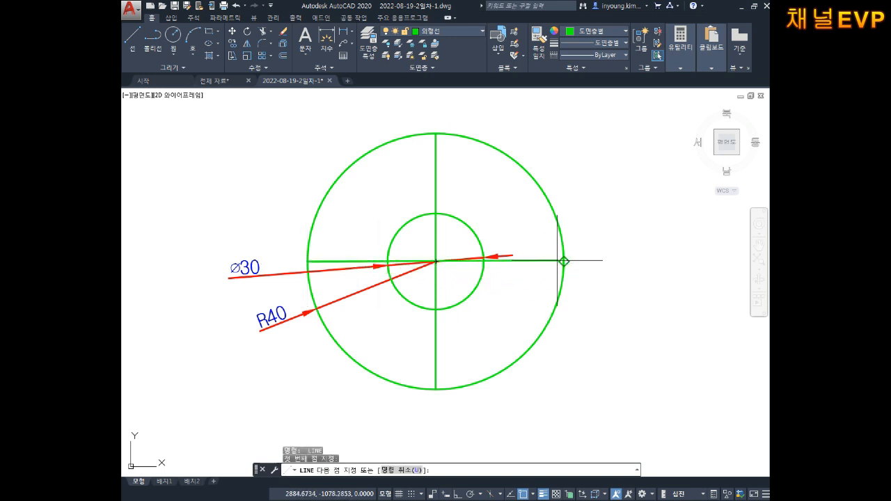
pyautogui.click(564, 261)
pyautogui.press('Escape')
pyautogui.press('Escape')
pyautogui.press('Escape')
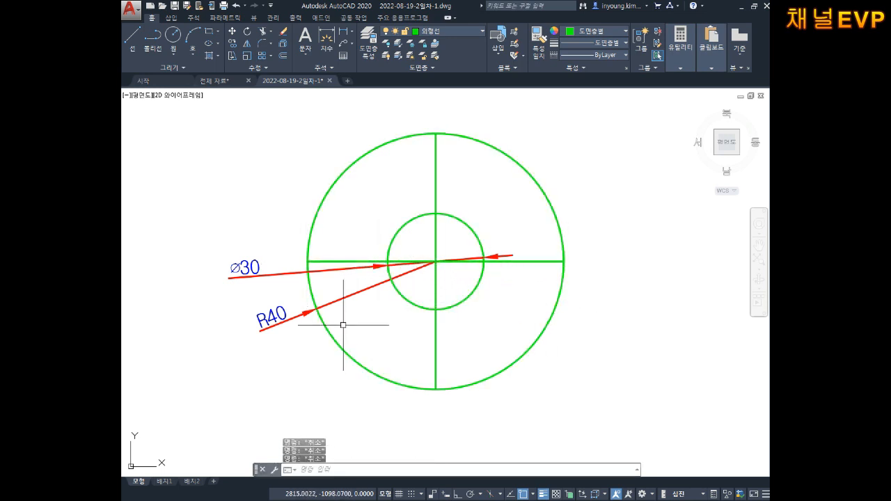
# - Delete the radius dimension of the outer circle and the diameter dimension of the inner circle
pyautogui.click(342, 321)
pyautogui.click(344, 289)
pyautogui.press('Delete')
pyautogui.click(281, 274)
pyautogui.press('Delete')
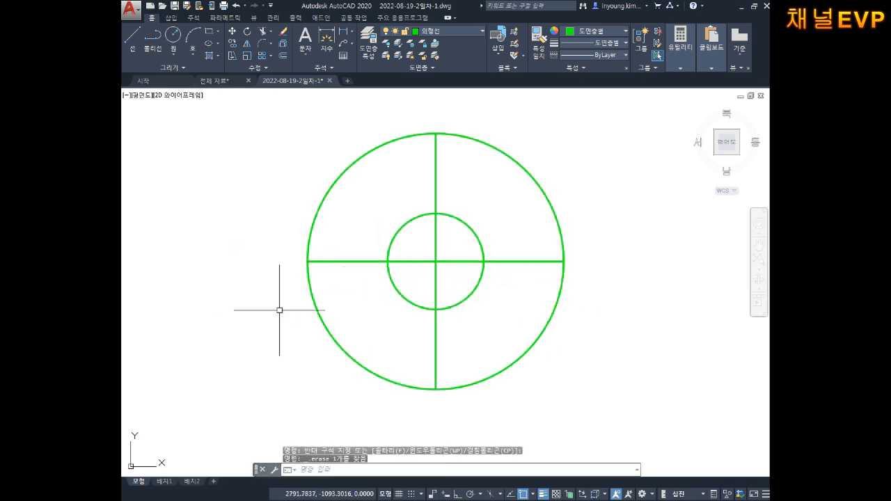
pyautogui.press('Escape')
pyautogui.press('Escape')
# - Move the vertical and horizontal lines crossing the circles onto the 중심선 (centre line) layer
pyautogui.click(463, 234)
pyautogui.click(418, 285)
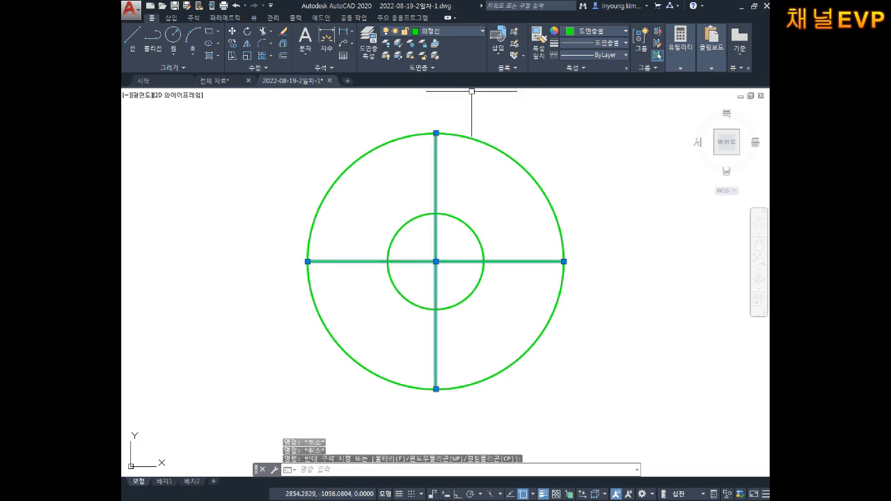
pyautogui.click(446, 32)
pyautogui.click(446, 116)
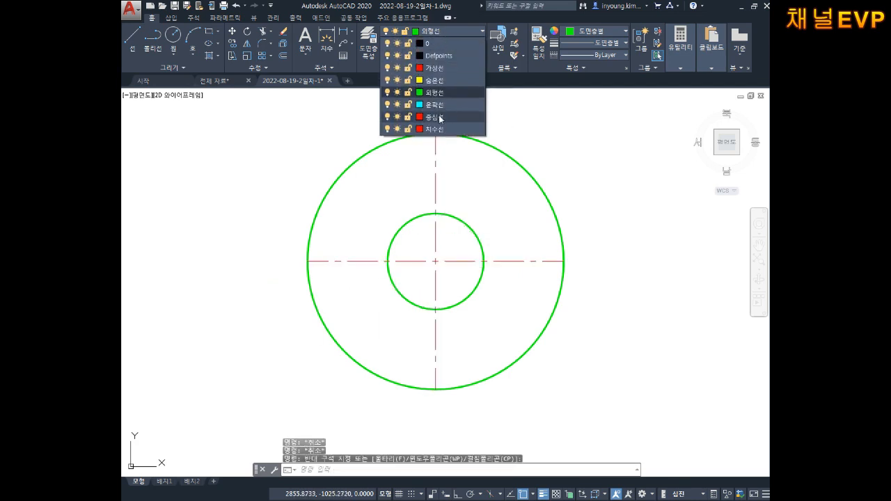
pyautogui.press('Escape')
pyautogui.press('Escape')
# - Offset the vertical centre line by 66 to the right of the circles
pyautogui.moveTo(518, 173); pyautogui.dragTo(522, 179, button='middle')
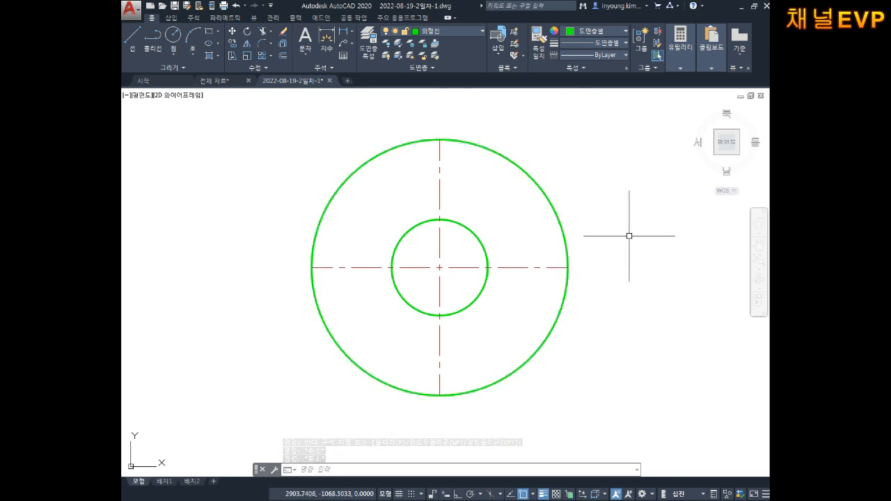
pyautogui.press('Escape')
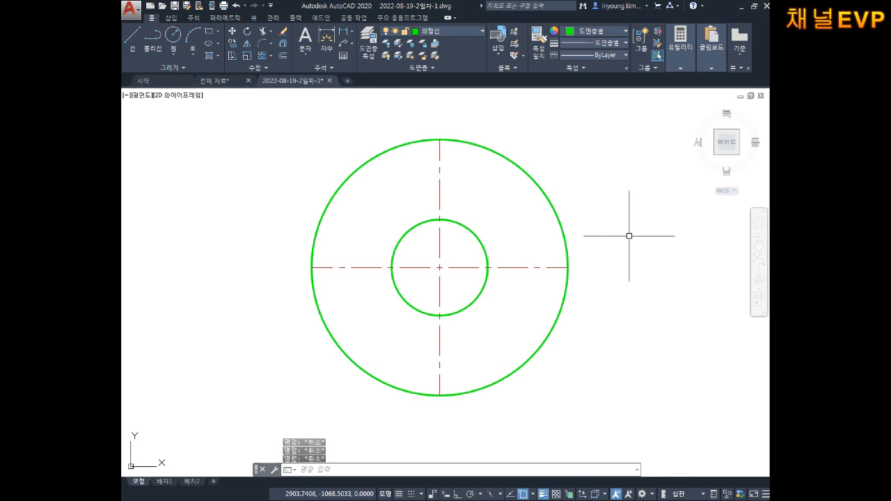
pyautogui.write('o')
pyautogui.press('Return')
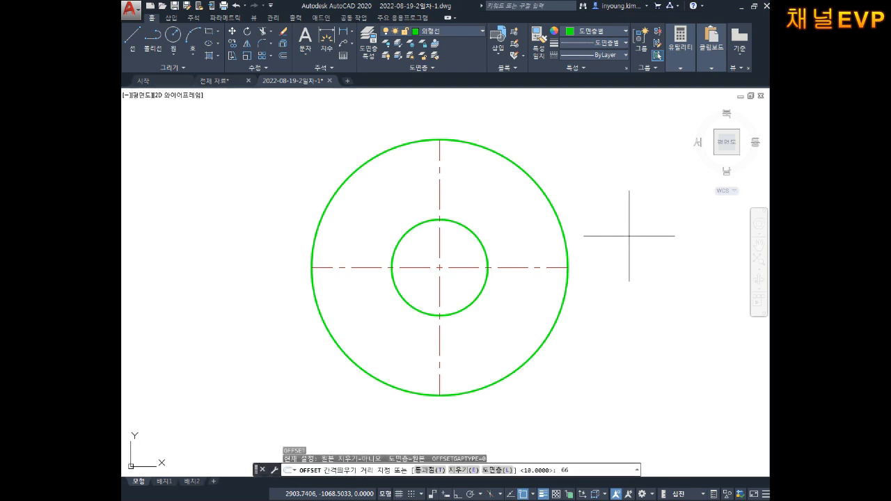
pyautogui.write('66')
pyautogui.press('Return')
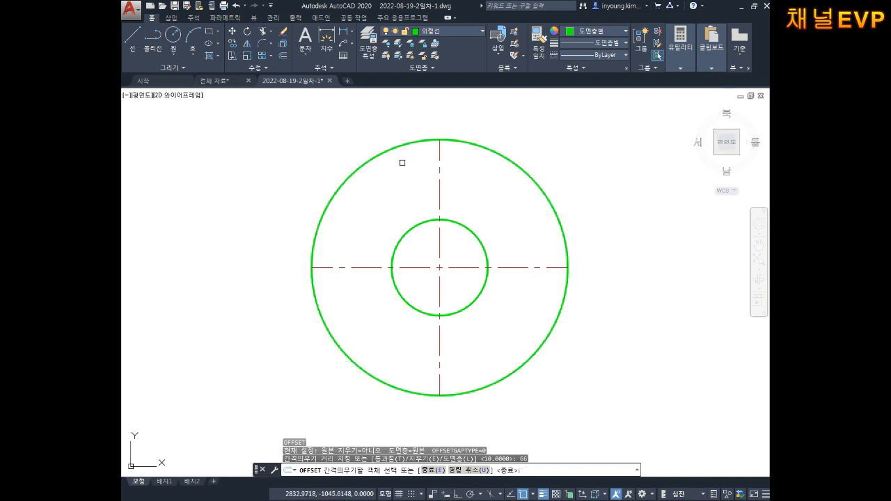
pyautogui.click(438, 162)
pyautogui.click(597, 169)
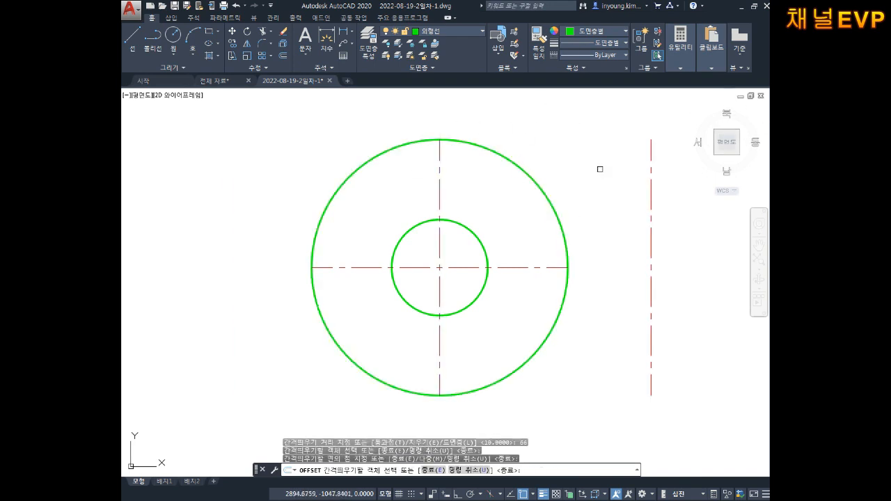
# - Offset the horizontal centre line of the circles upward by 38
pyautogui.moveTo(597, 169); pyautogui.dragTo(580, 184, button='middle')
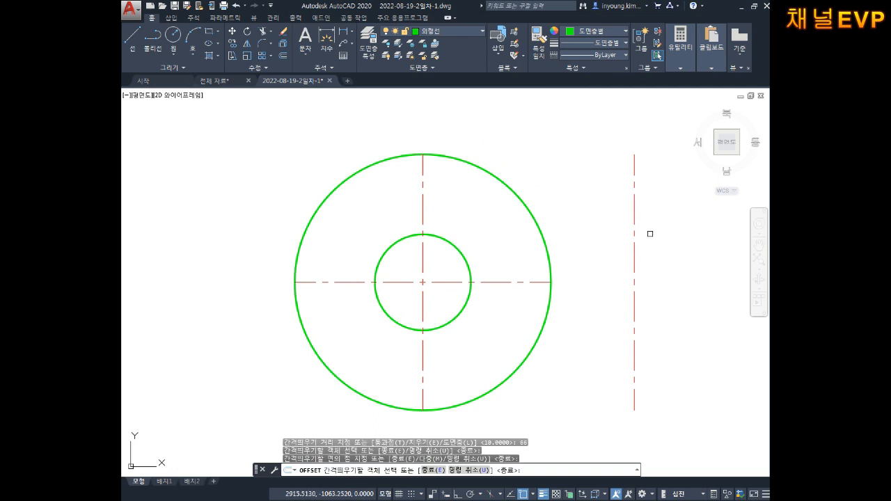
pyautogui.press('Escape')
pyautogui.press('Escape')
pyautogui.press('Escape')
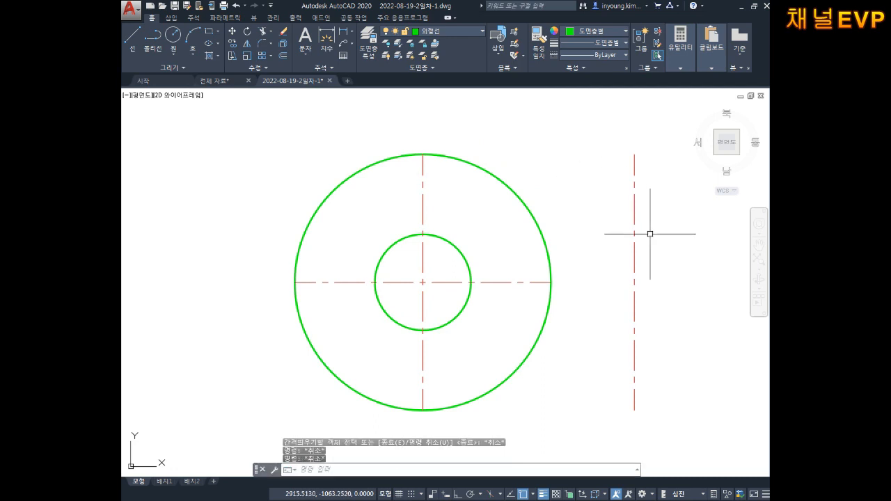
pyautogui.press('Return')
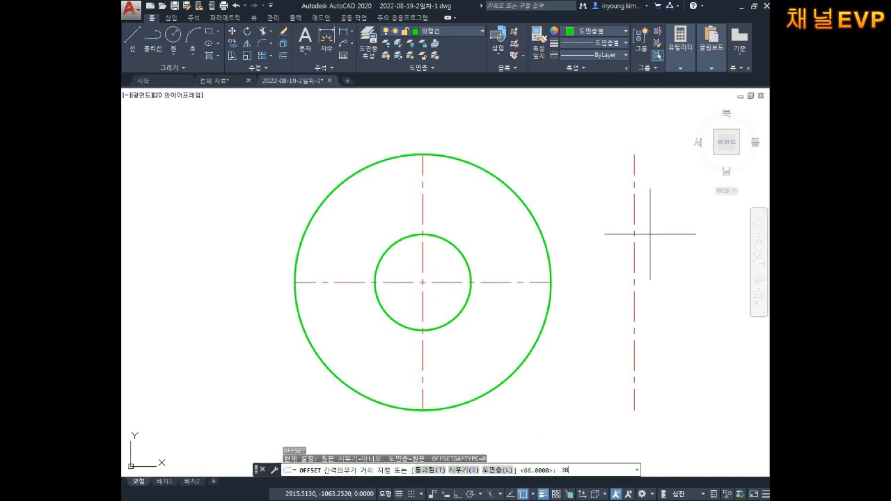
pyautogui.press('Return')
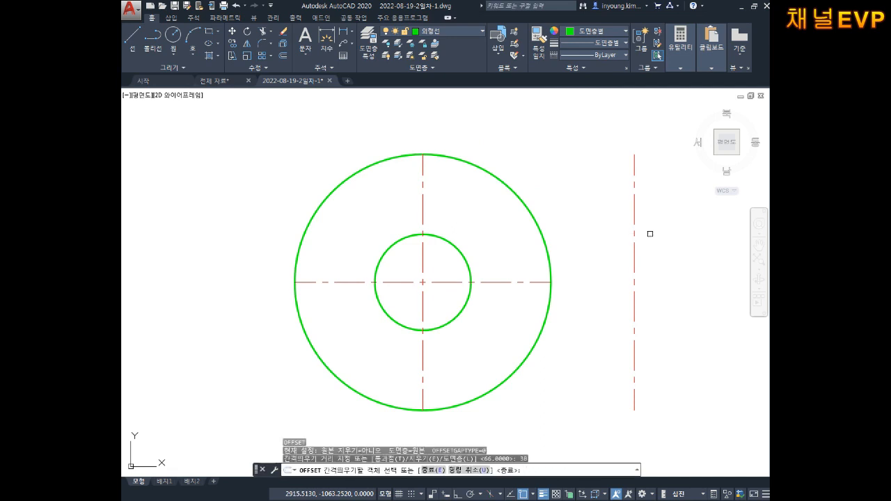
pyautogui.click(487, 282)
pyautogui.click(532, 147)
pyautogui.moveTo(577, 229); pyautogui.dragTo(569, 280, button='middle')
pyautogui.press('Escape')
pyautogui.press('Escape')
pyautogui.press('Escape')
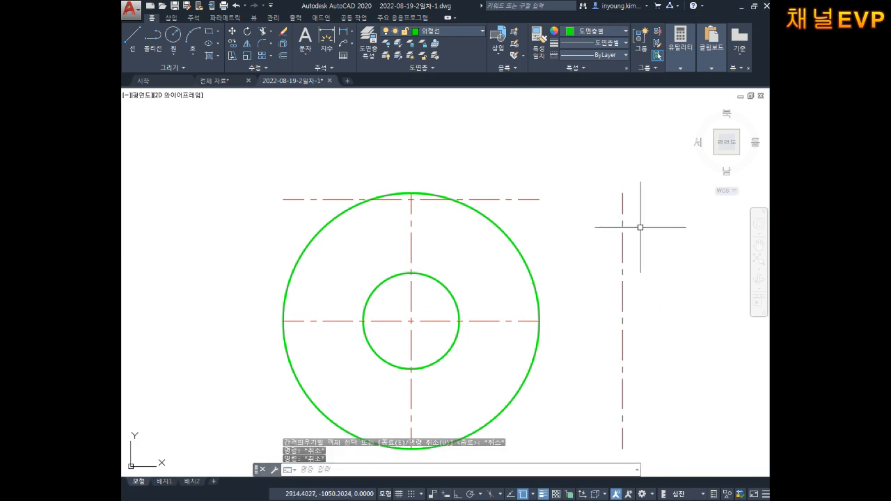
pyautogui.click(663, 195)
pyautogui.click(595, 278)
pyautogui.click(573, 160)
pyautogui.click(529, 221)
pyautogui.click(530, 221)
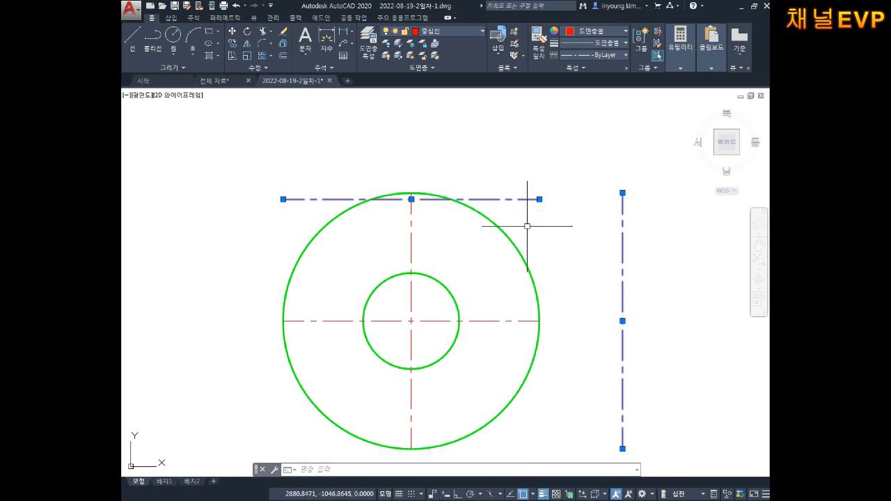
pyautogui.press('Escape')
pyautogui.press('Escape')
pyautogui.press('Escape')
pyautogui.moveTo(555, 262); pyautogui.dragTo(560, 267, button='middle')
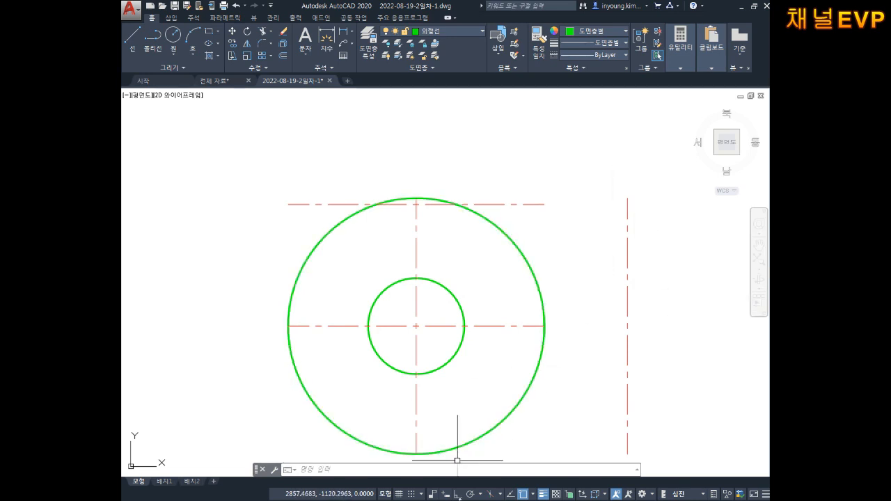
# - Switch to Notepad and add the heading line "연장하기 EX 엔터" below the existing notes
pyautogui.hotkey('alt', 'Tab')
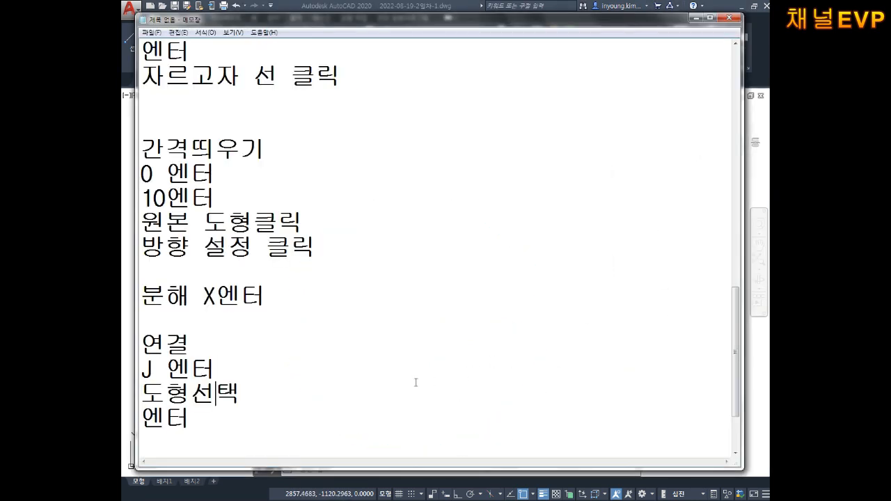
pyautogui.hotkey('ctrl', 'End')
pyautogui.press('Return')
pyautogui.press('Return')
pyautogui.write('온')
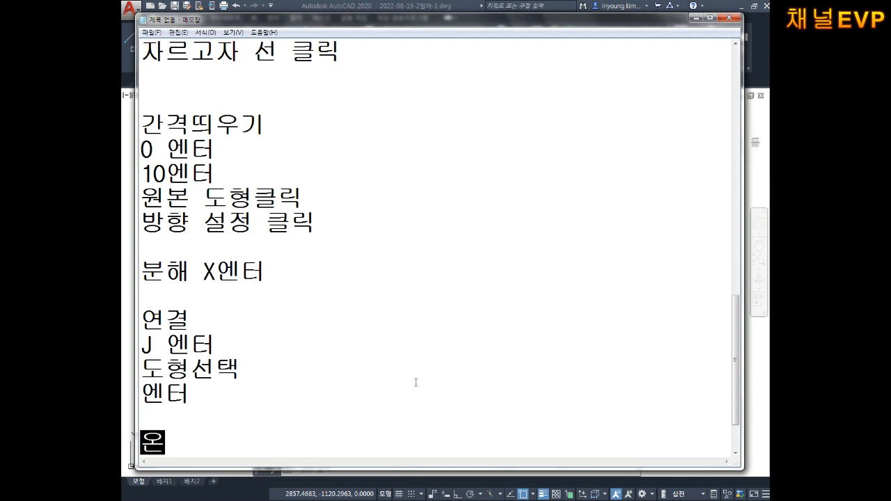
pyautogui.press('BackSpace')
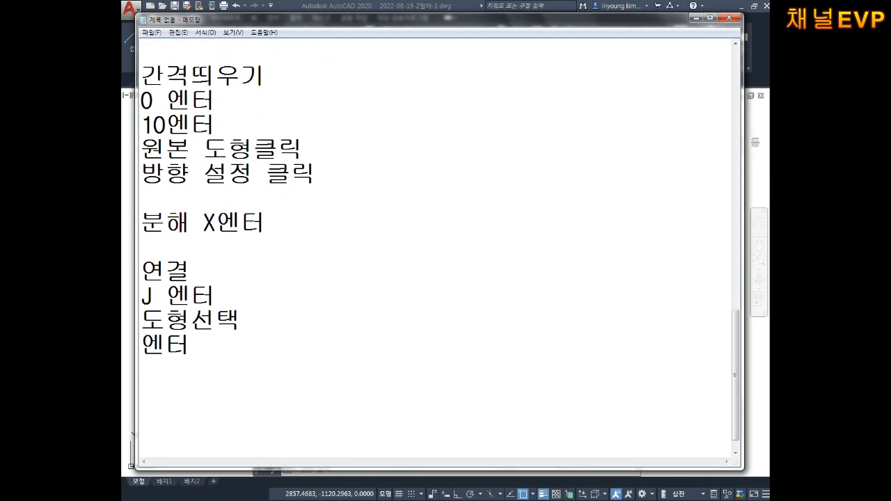
pyautogui.write('DUS')
pyautogui.press('BackSpace')
pyautogui.press('BackSpace')
pyautogui.press('BackSpace')
pyautogui.press('Hangul')
pyautogui.write('연자')
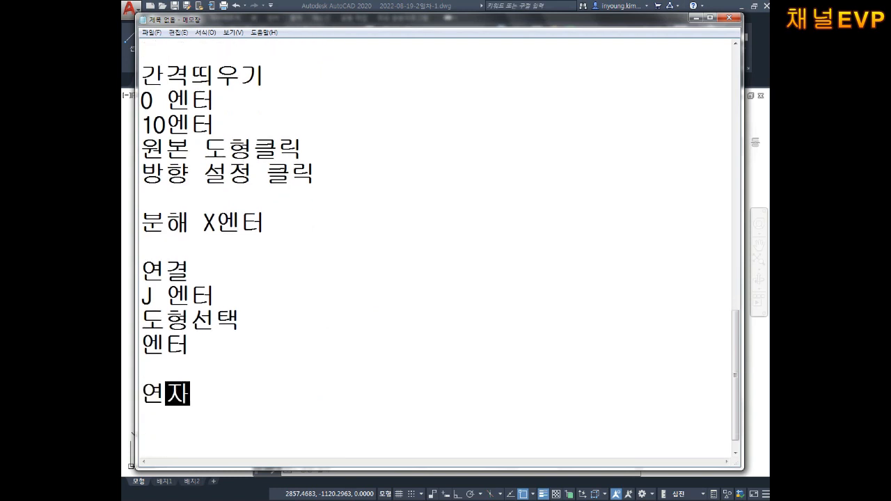
pyautogui.write('장하기 EX')
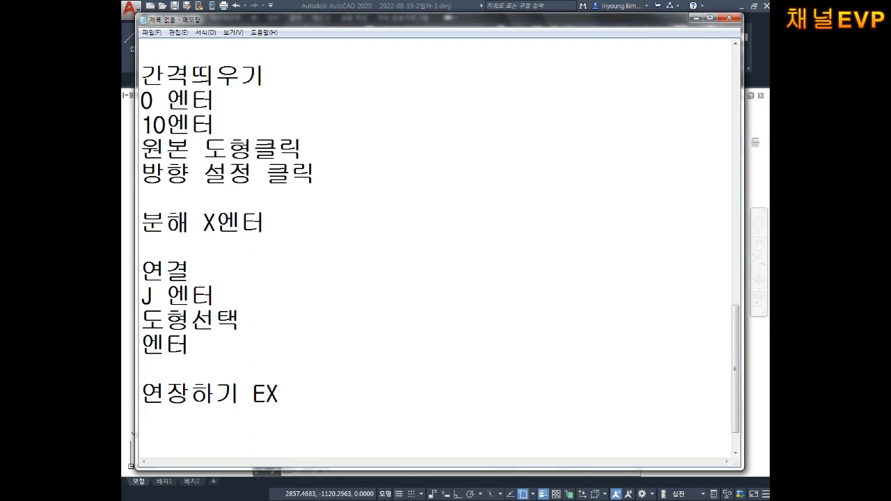
pyautogui.write('DPS')
pyautogui.press('BackSpace')
pyautogui.press('Hangul')
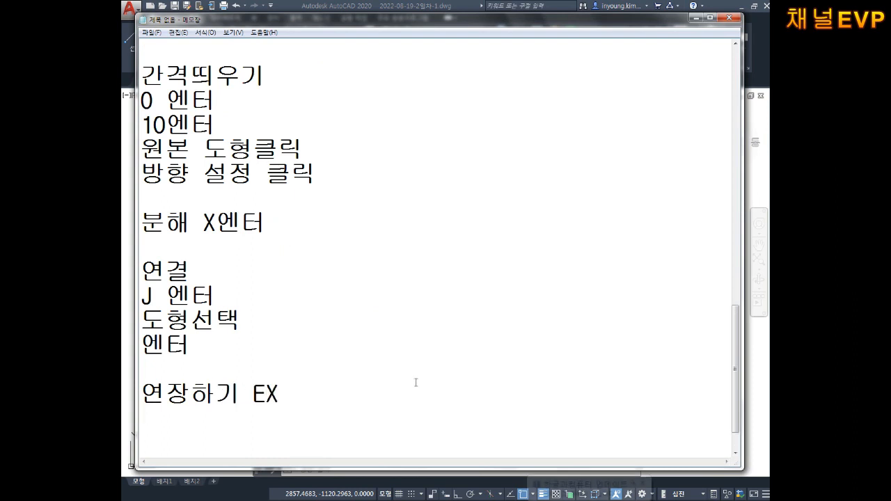
pyautogui.write('엔터')
pyautogui.press('Return')
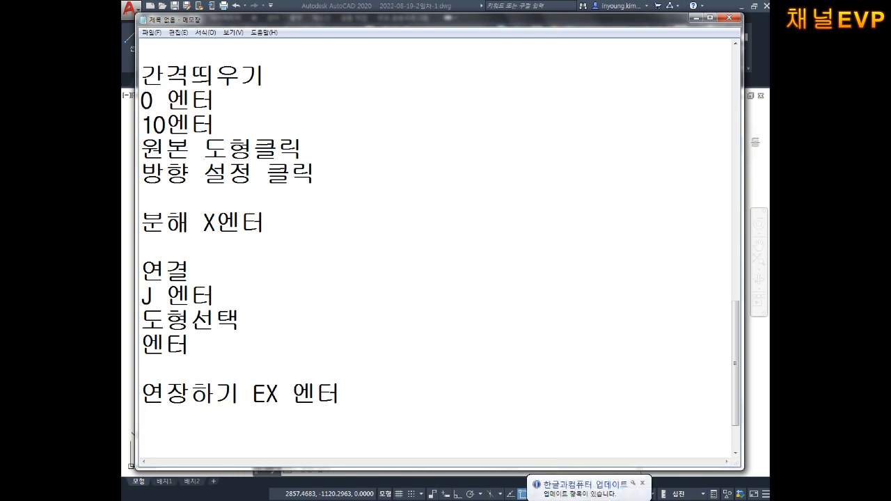
# - Add the lines "경계선 선택" and "엔터" under the extend heading
pyautogui.write('ㄱ옛')
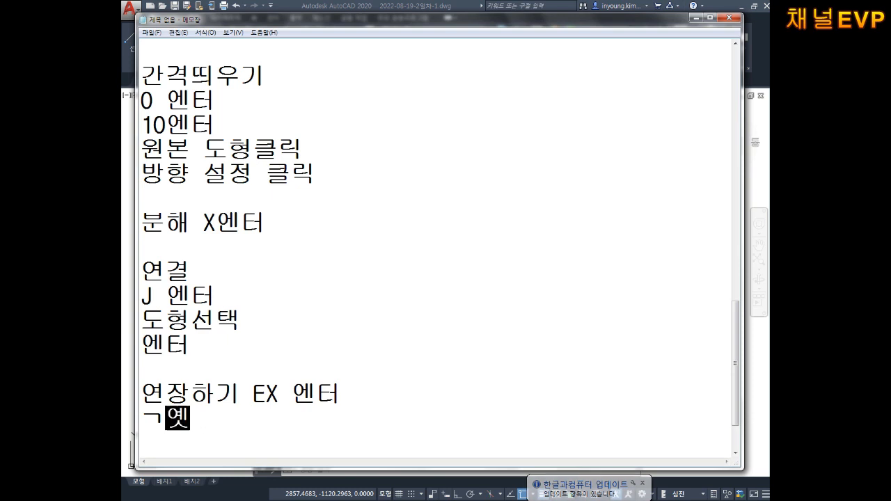
pyautogui.press('BackSpace')
pyautogui.press('BackSpace')
pyautogui.press('BackSpace')
pyautogui.press('BackSpace')
pyautogui.write('경계선')
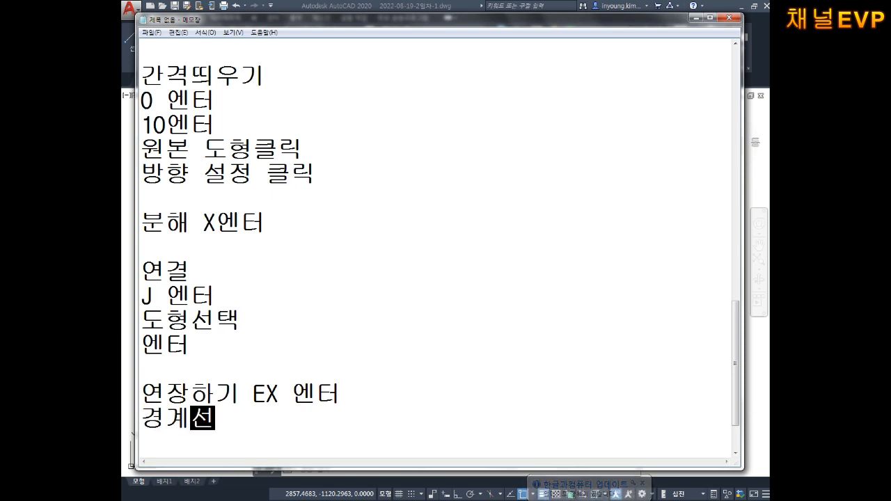
pyautogui.write(' 선택')
pyautogui.press('Return')
pyautogui.write('엔')
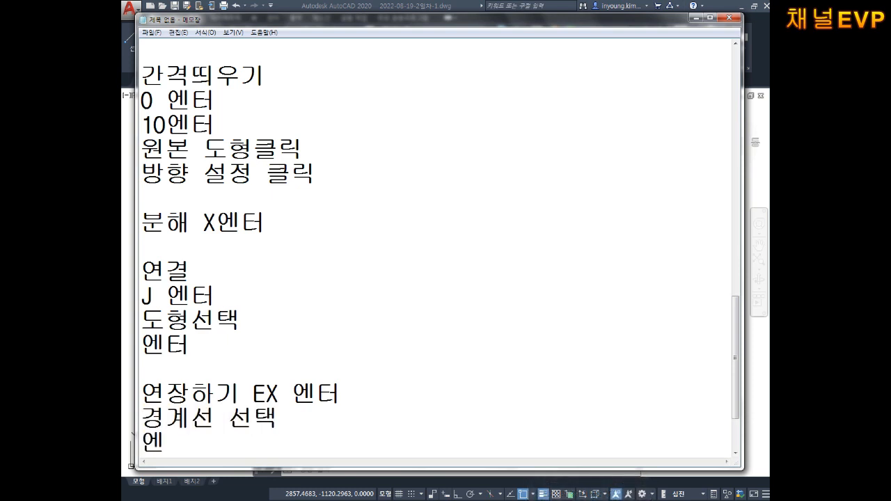
pyautogui.write('터')
pyautogui.press('Return')
# - Finish the extend notes with the line "늘리고자 하는 선 클릭" followed by blank lines
pyautogui.write('느리')
pyautogui.press('BackSpace')
pyautogui.press('BackSpace')
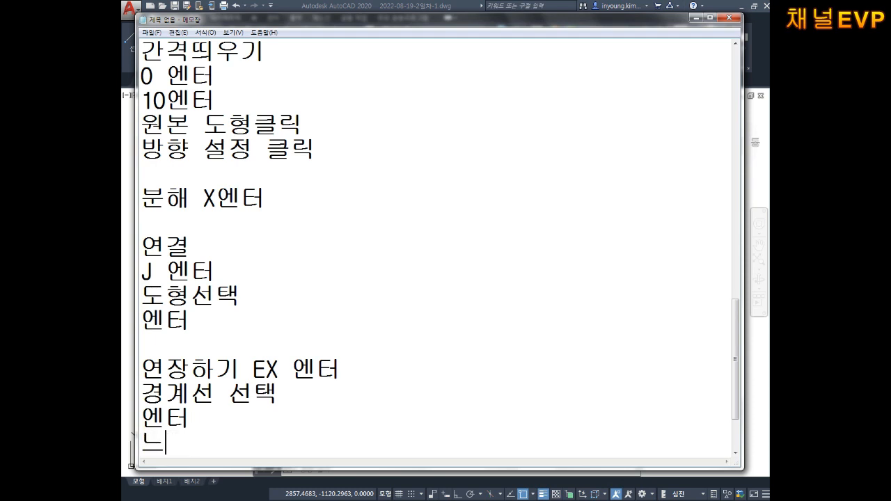
pyautogui.write('ㅡㄴ')
pyautogui.press('BackSpace')
pyautogui.press('BackSpace')
pyautogui.press('BackSpace')
pyautogui.write('늘리고자')
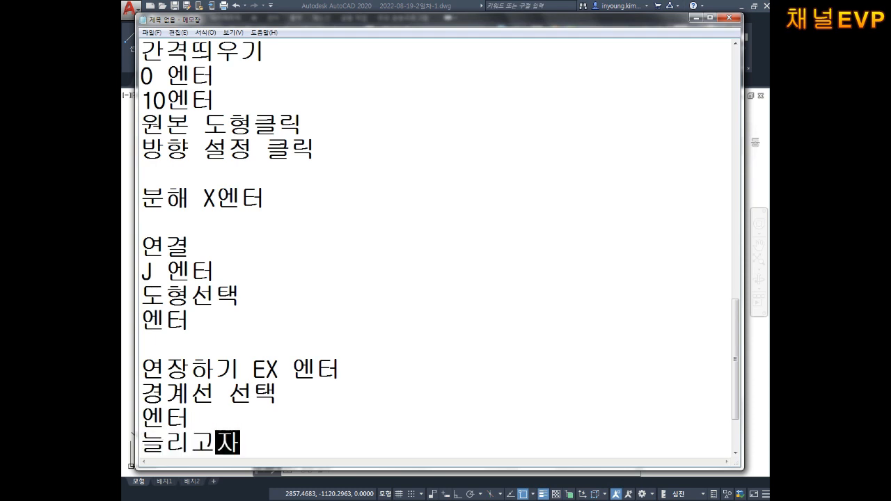
pyautogui.write(' 하는 선 클릭')
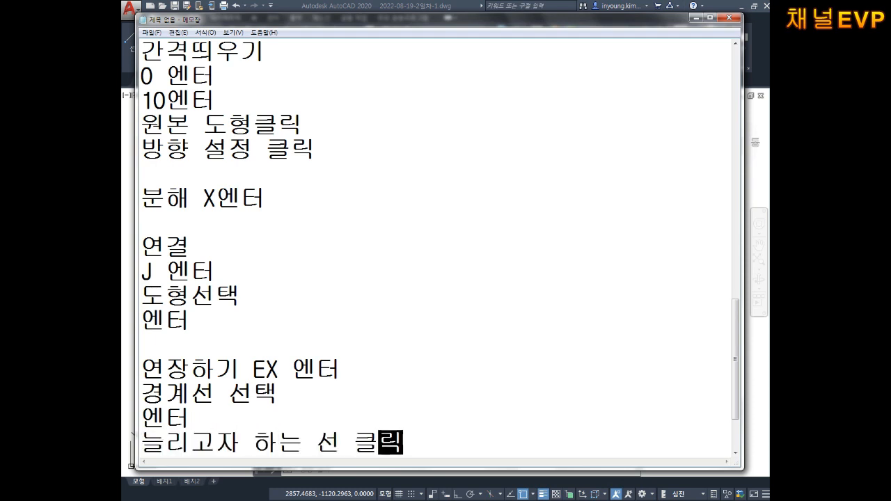
pyautogui.press('Return')
pyautogui.press('Return')
pyautogui.press('Return')
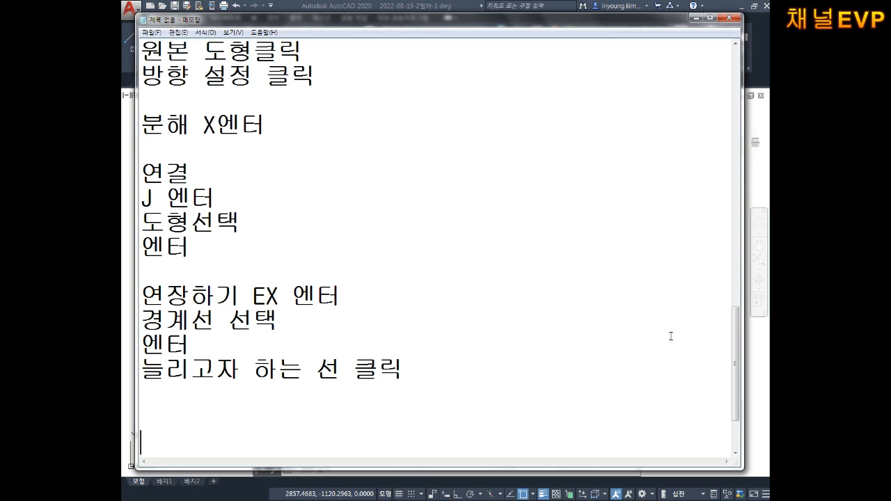
# - Back in AutoCAD, extend the upper horizontal centre line to the offset vertical centre line on the right
pyautogui.click(756, 374)
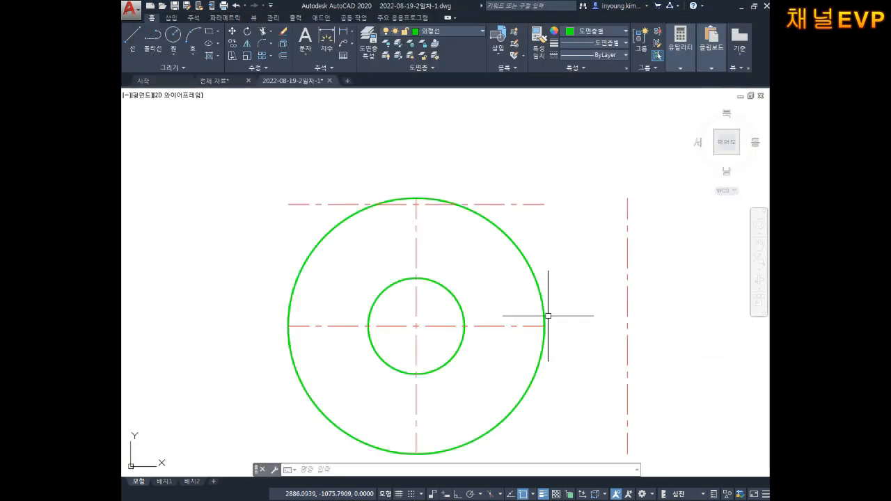
pyautogui.scroll(1, 562, 297)
pyautogui.press('Escape')
pyautogui.press('Escape')
pyautogui.write('ㅌx')
pyautogui.press('Return')
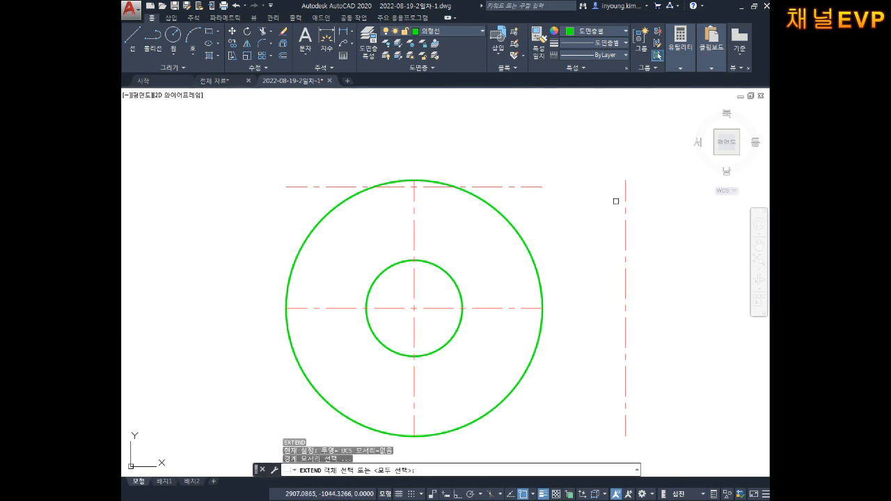
pyautogui.click(626, 197)
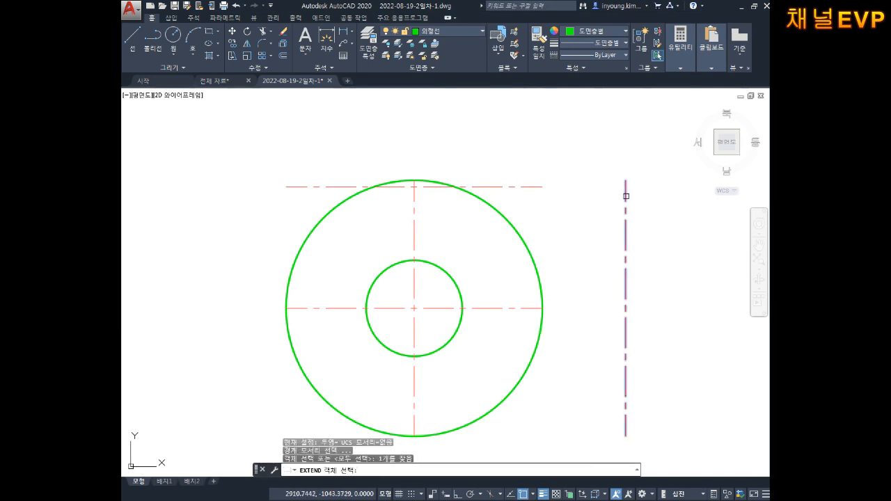
pyautogui.press('Return')
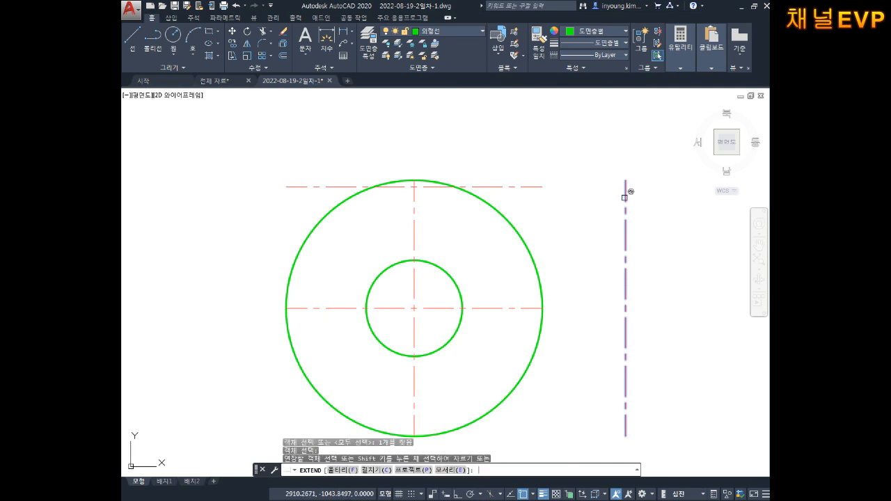
pyautogui.click(625, 196)
pyautogui.click(542, 186)
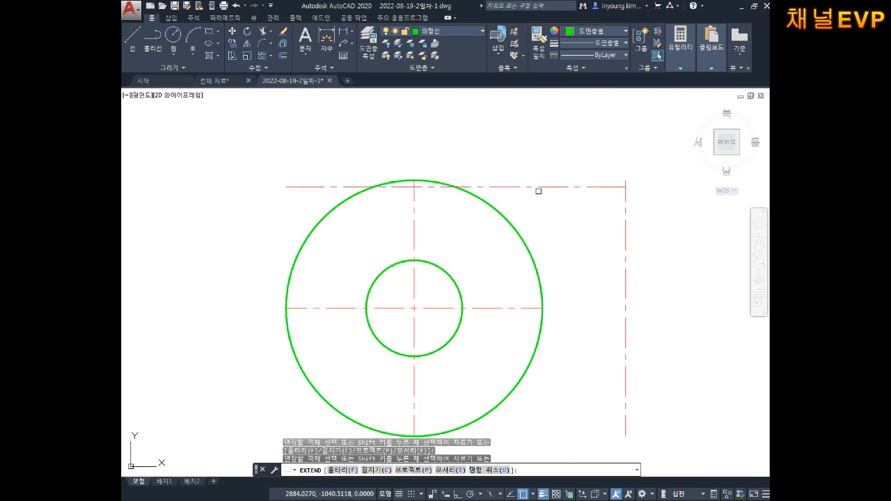
pyautogui.press('Escape')
pyautogui.press('Escape')
pyautogui.press('Escape')
# - Draw a circle of diameter 20 centred where the upper horizontal and right vertical centre lines intersect
pyautogui.scroll(4, 627, 188)
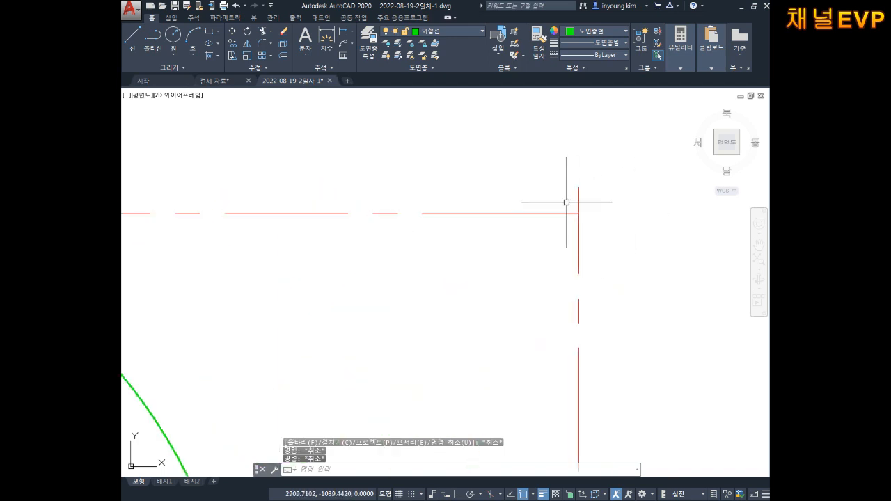
pyautogui.scroll(-4, 567, 206)
pyautogui.scroll(2, 543, 251)
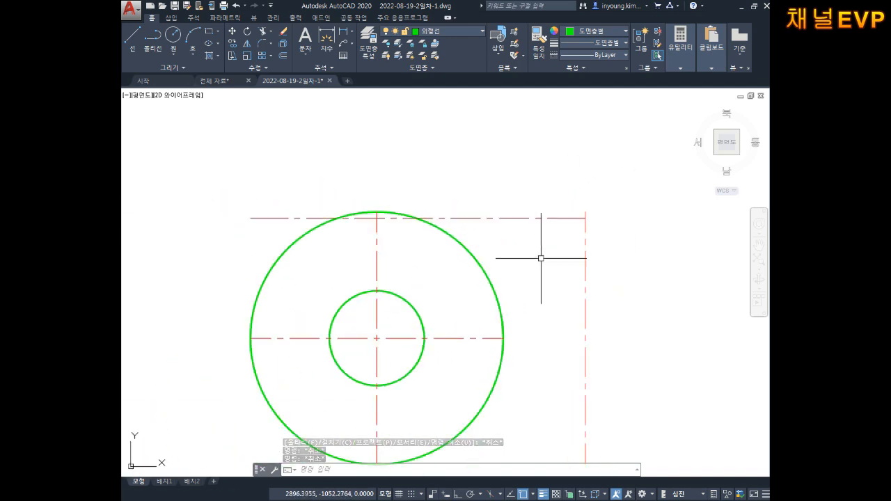
pyautogui.moveTo(539, 257); pyautogui.dragTo(553, 234, button='middle')
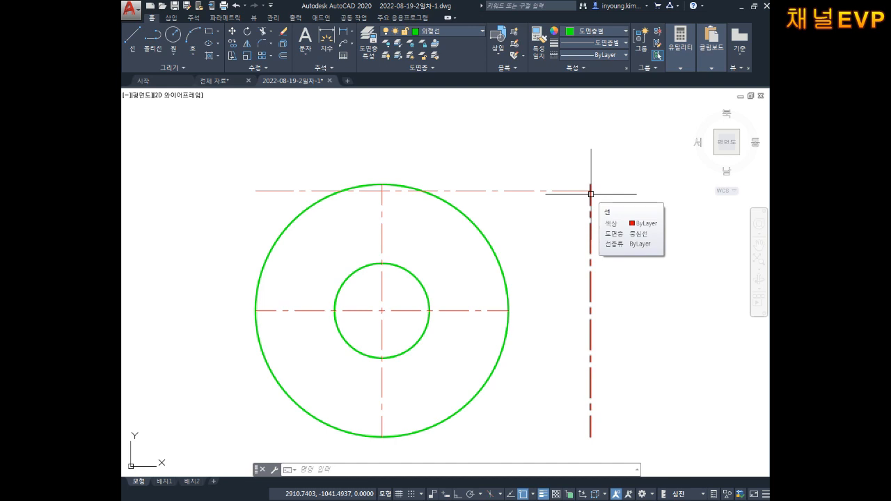
pyautogui.press('Escape')
pyautogui.press('Escape')
pyautogui.press('Escape')
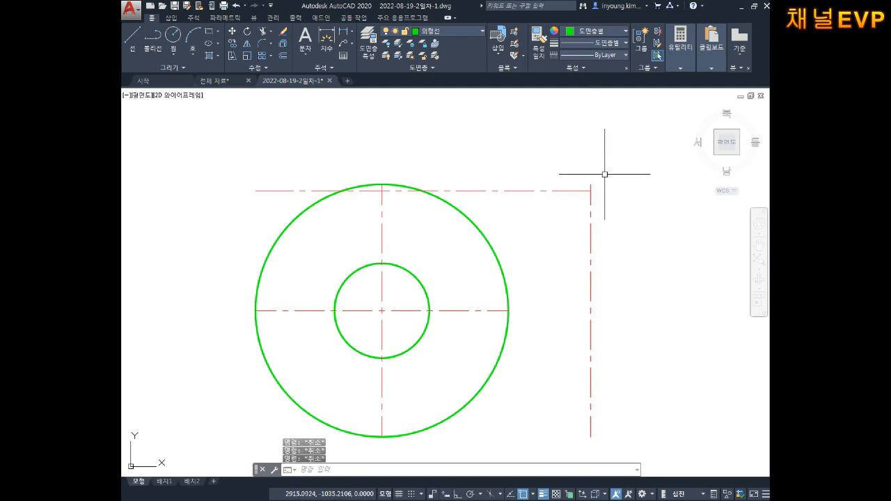
pyautogui.write('c')
pyautogui.press('Return')
pyautogui.scroll(3, 582, 222)
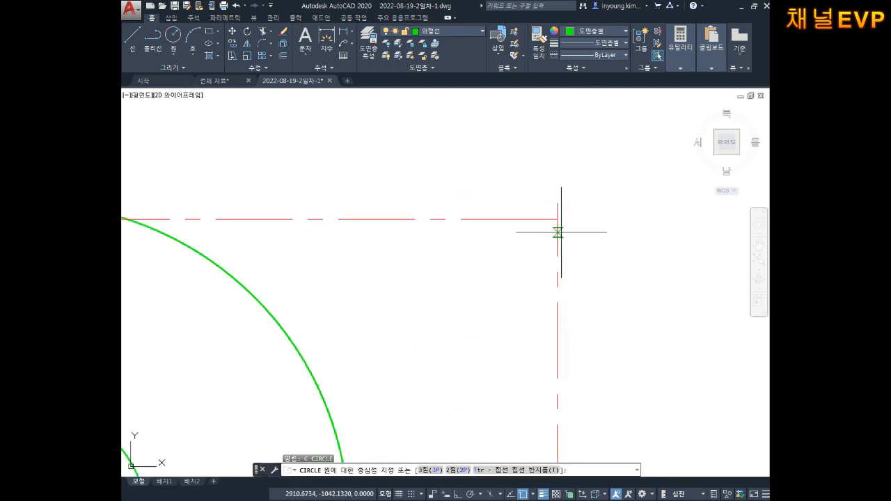
pyautogui.click(557, 219)
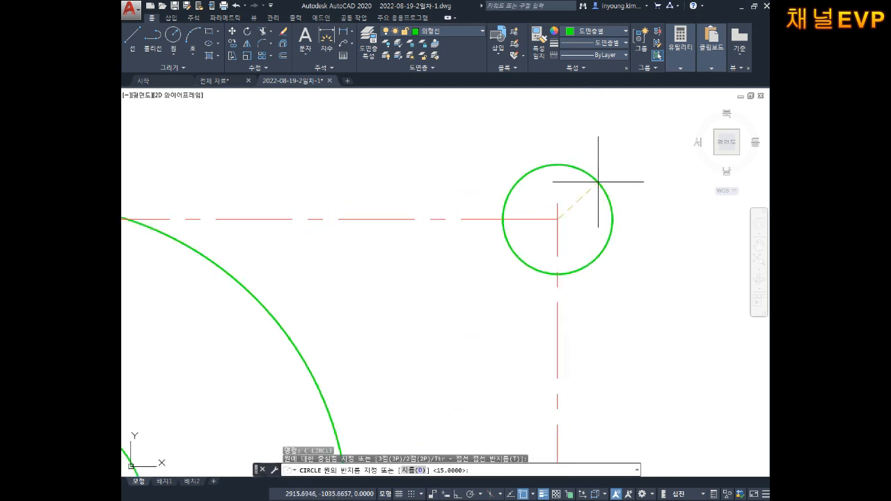
pyautogui.write('d')
pyautogui.press('Return')
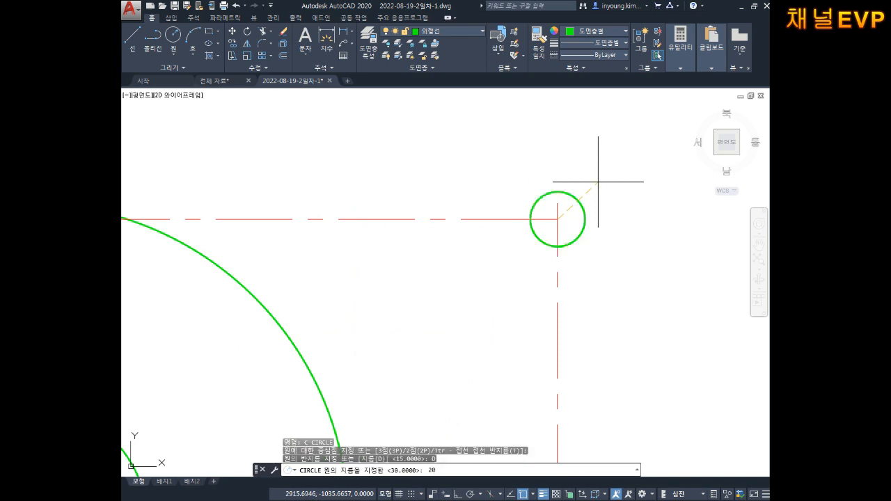
pyautogui.write('20')
pyautogui.press('Return')
pyautogui.press('Escape')
pyautogui.press('Escape')
pyautogui.press('Escape')
# - Finish the 20-diameter circle and draw a concentric circle of radius 20 around it
pyautogui.press('Return')
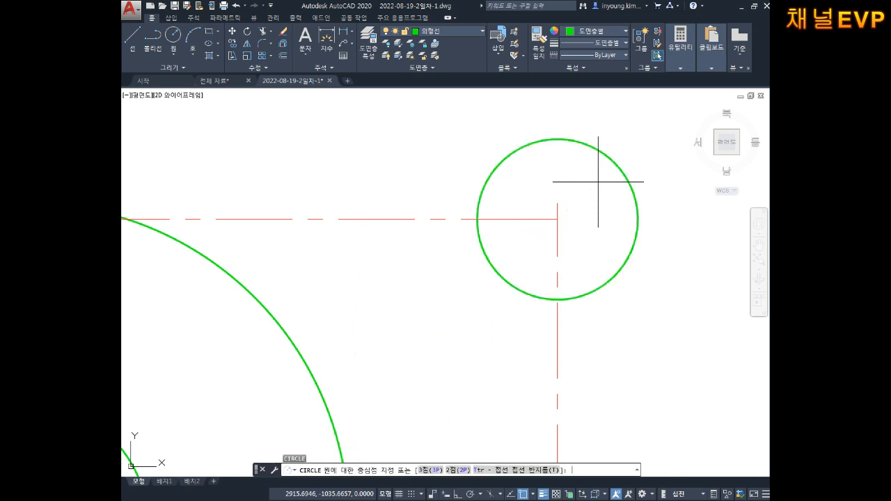
pyautogui.press('Escape')
pyautogui.press('Escape')
pyautogui.write('c')
pyautogui.press('Return')
pyautogui.click(558, 220)
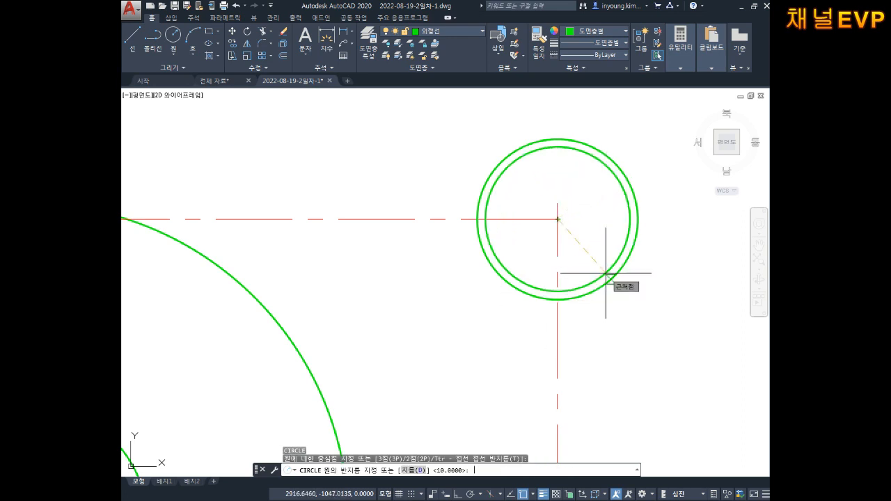
pyautogui.write('20')
pyautogui.press('Return')
pyautogui.press('Escape')
pyautogui.press('Escape')
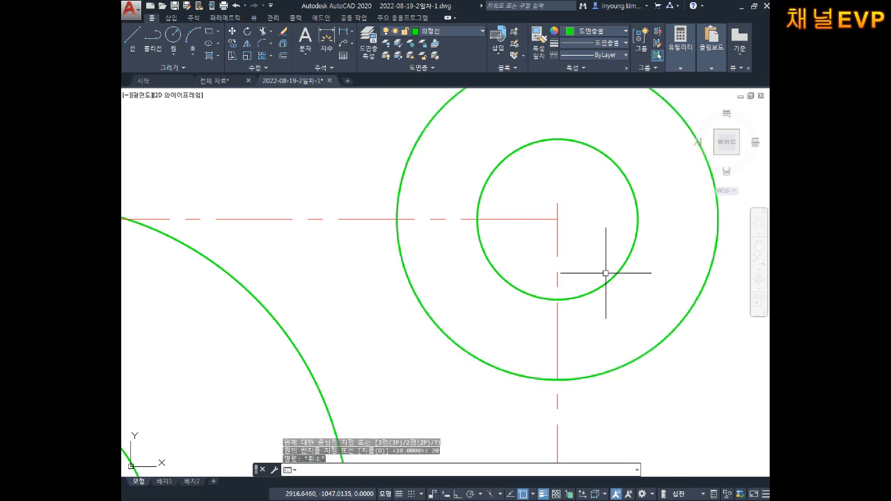
pyautogui.scroll(-4, 592, 249)
pyautogui.moveTo(595, 244)
pyautogui.mouseDown(button='middle')
pyautogui.moveTo(601, 258)
pyautogui.moveTo(565, 213)
pyautogui.mouseUp(button='middle')
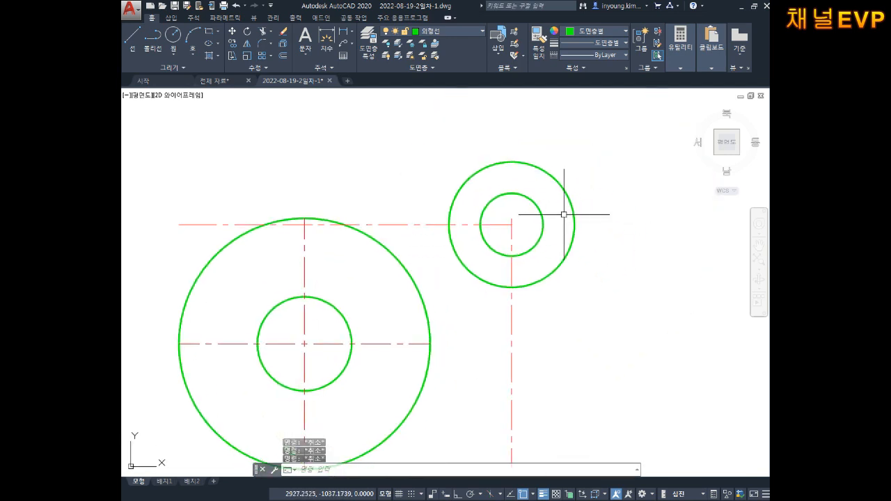
# - Add a diameter dimension to the inner circle of the upper-right concentric pair
pyautogui.click(352, 32)
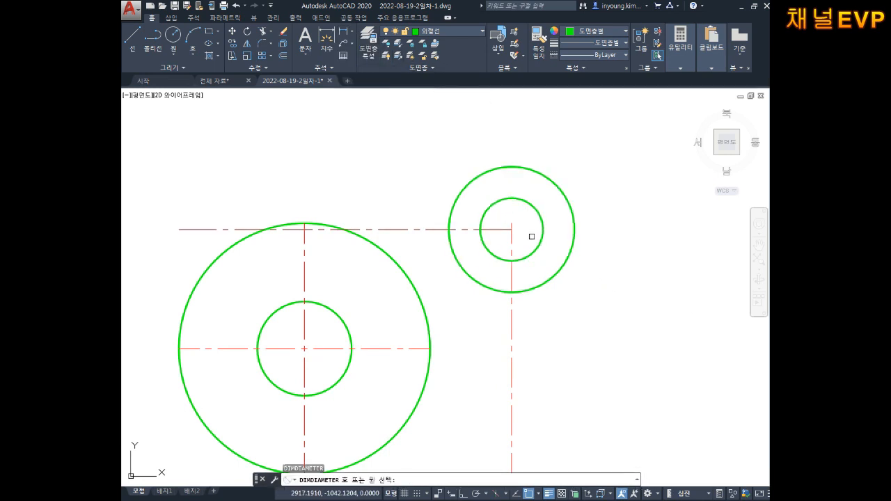
pyautogui.click(543, 251)
pyautogui.press('Escape')
pyautogui.press('Escape')
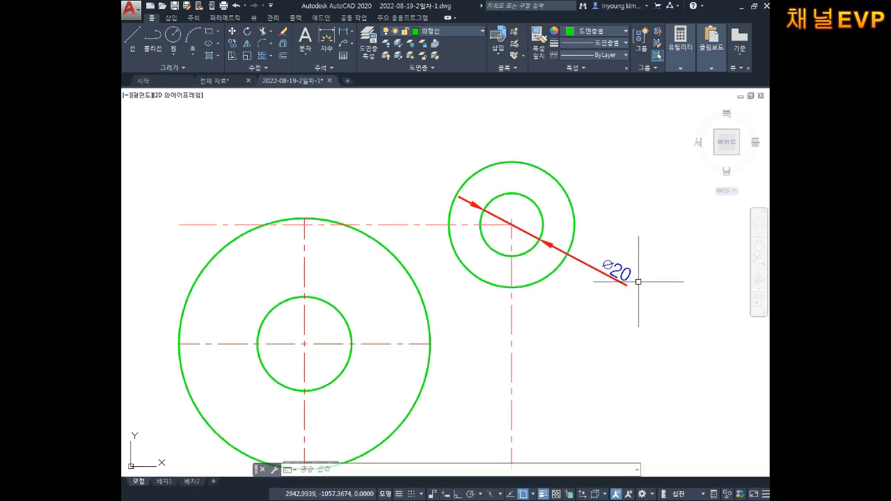
# - Add a radius dimension to the outer circle of the upper-right concentric pair
pyautogui.write('DR')
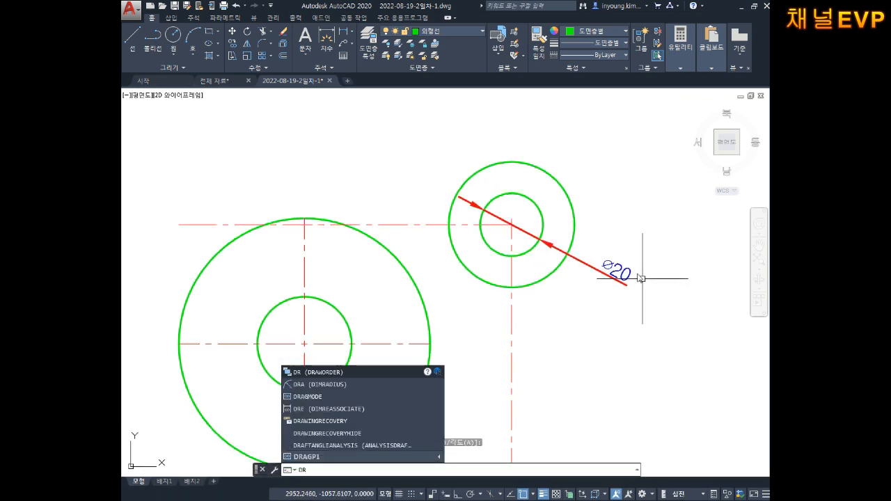
pyautogui.write('A')
pyautogui.press('Return')
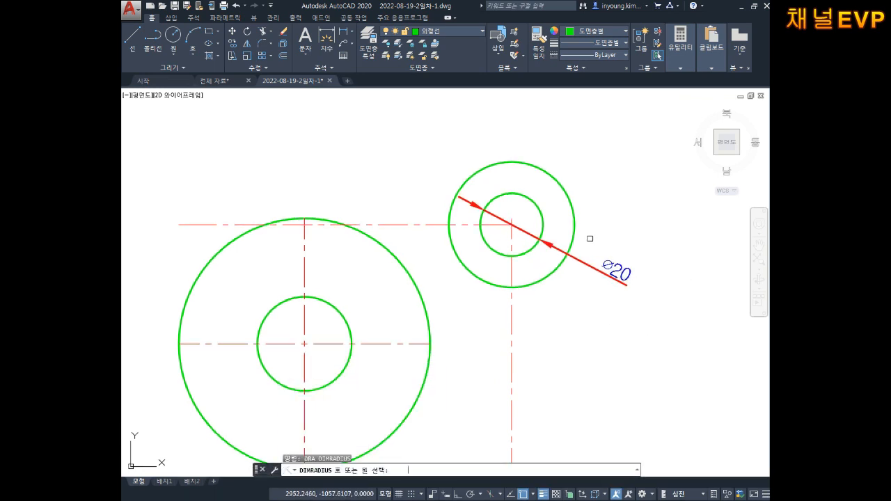
pyautogui.click(573, 202)
pyautogui.click(608, 176)
pyautogui.press('Escape')
pyautogui.press('Escape')
pyautogui.press('Escape')
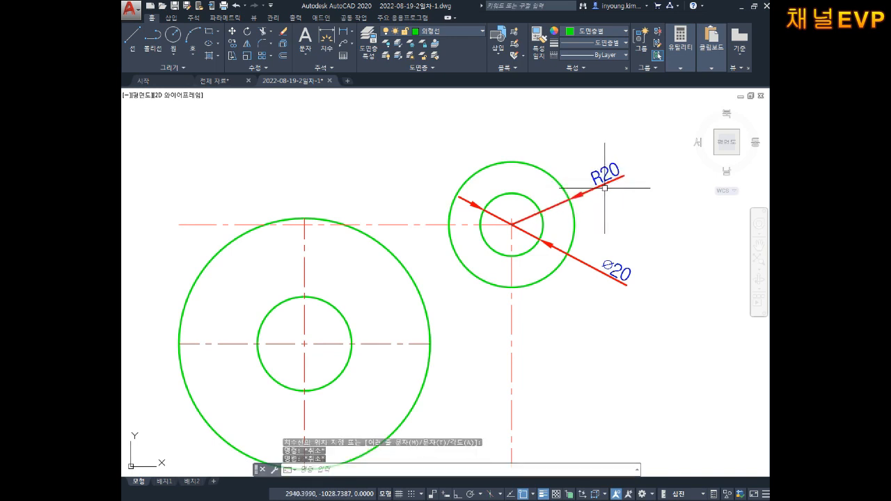
pyautogui.moveTo(539, 294); pyautogui.dragTo(554, 270, button='middle')
pyautogui.moveTo(549, 321)
pyautogui.mouseDown(button='middle')
pyautogui.moveTo(569, 304)
pyautogui.moveTo(605, 302)
pyautogui.mouseUp(button='middle')
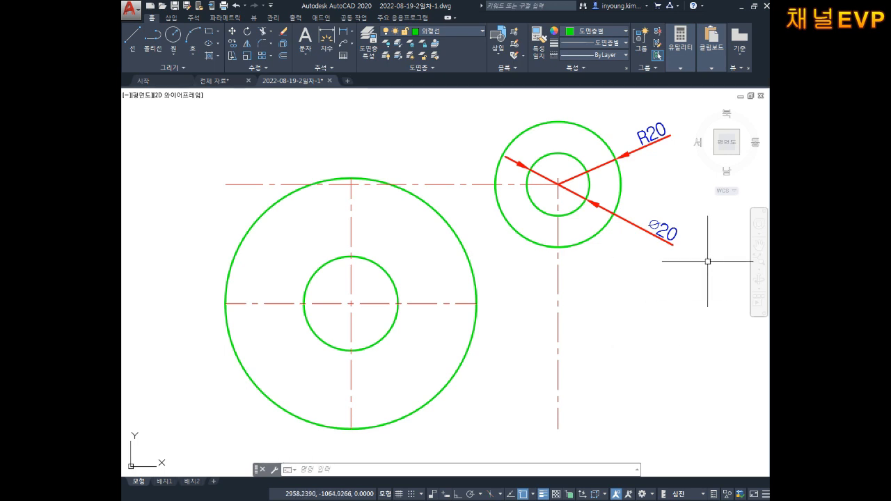
# - Delete the diameter and radius dimensions from the upper-right concentric circles
pyautogui.moveTo(677, 273); pyautogui.dragTo(670, 281, button='middle')
pyautogui.moveTo(684, 215); pyautogui.dragTo(654, 284)
pyautogui.press('Delete')
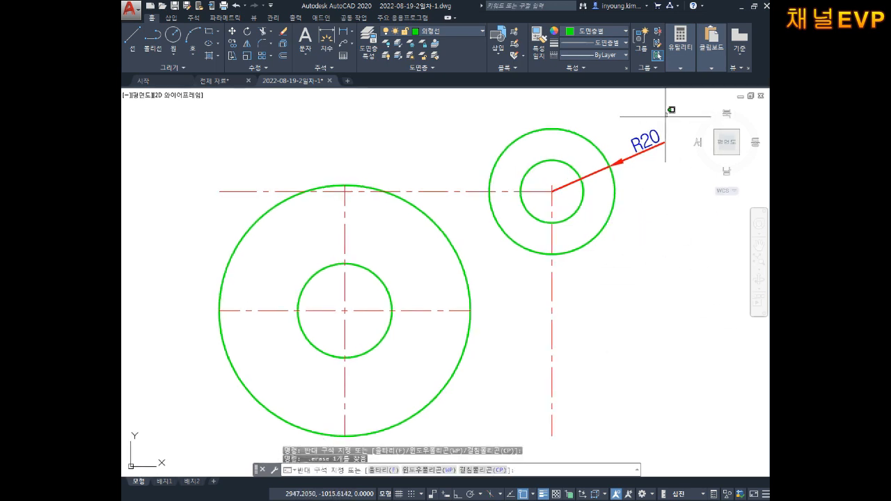
pyautogui.moveTo(673, 110); pyautogui.dragTo(642, 197)
pyautogui.press('Delete')
pyautogui.press('Escape')
pyautogui.press('Escape')
pyautogui.press('Escape')
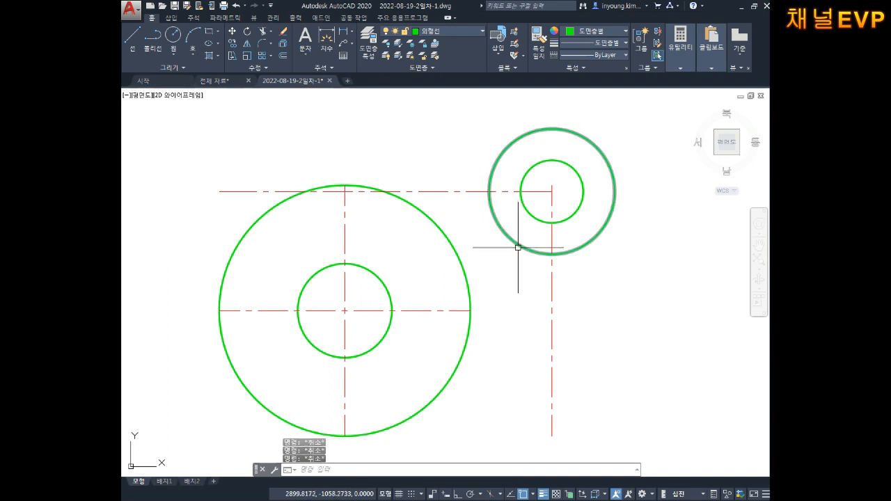
# - Trim the upper horizontal and right vertical centre lines outside the radius 20 circle, using that circle as the cutting edge
pyautogui.press('Return')
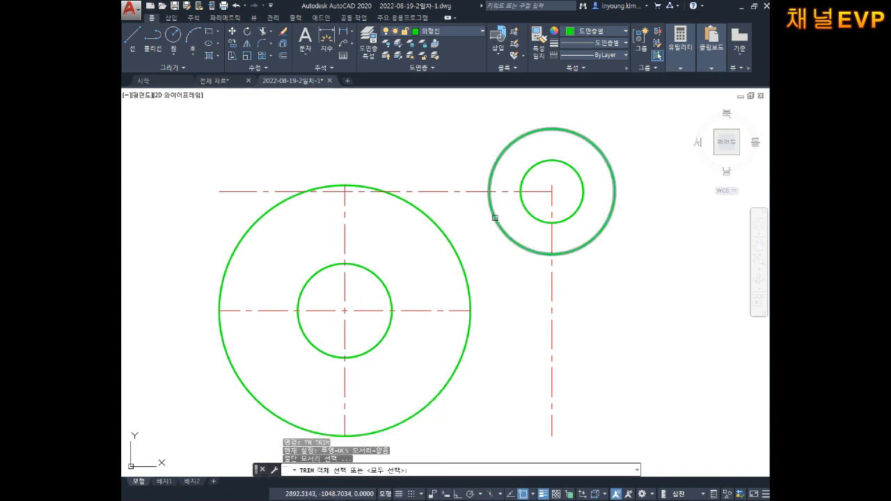
pyautogui.click(495, 218)
pyautogui.press('Return')
pyautogui.click(467, 263)
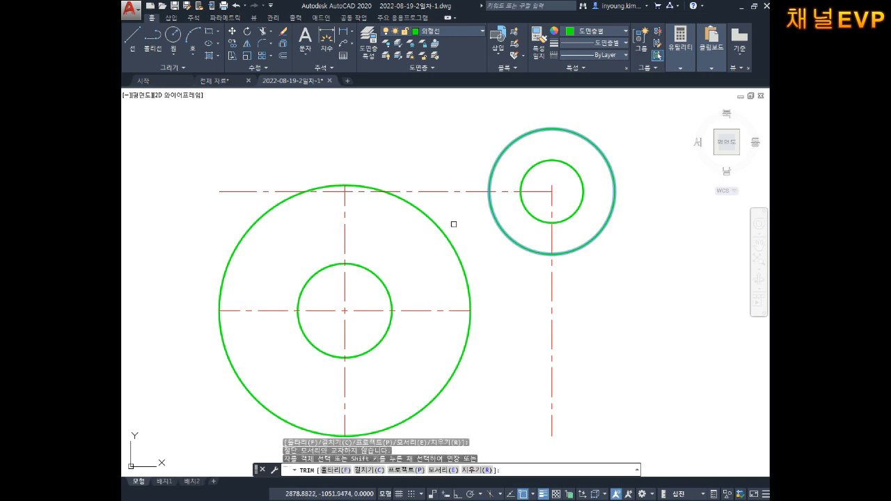
pyautogui.click(461, 177)
pyautogui.click(456, 204)
pyautogui.click(566, 295)
pyautogui.click(509, 350)
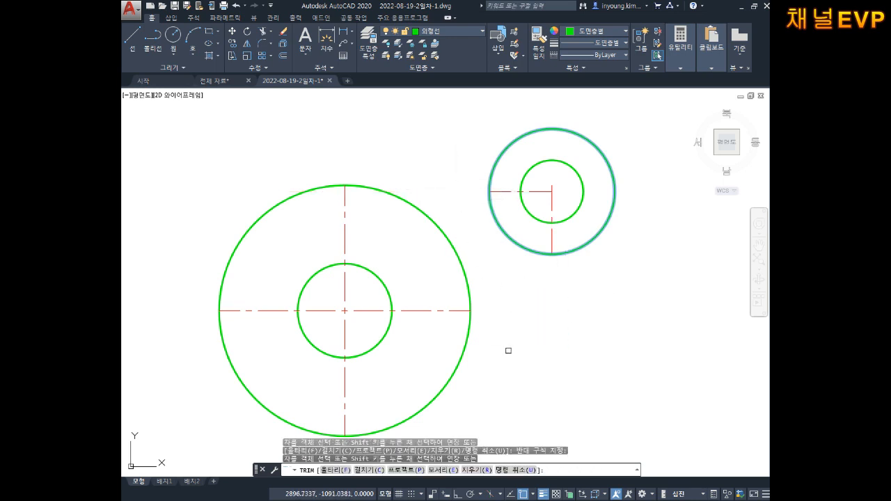
pyautogui.press('Escape')
pyautogui.press('Escape')
pyautogui.press('Escape')
pyautogui.moveTo(577, 308); pyautogui.dragTo(561, 333, button='middle')
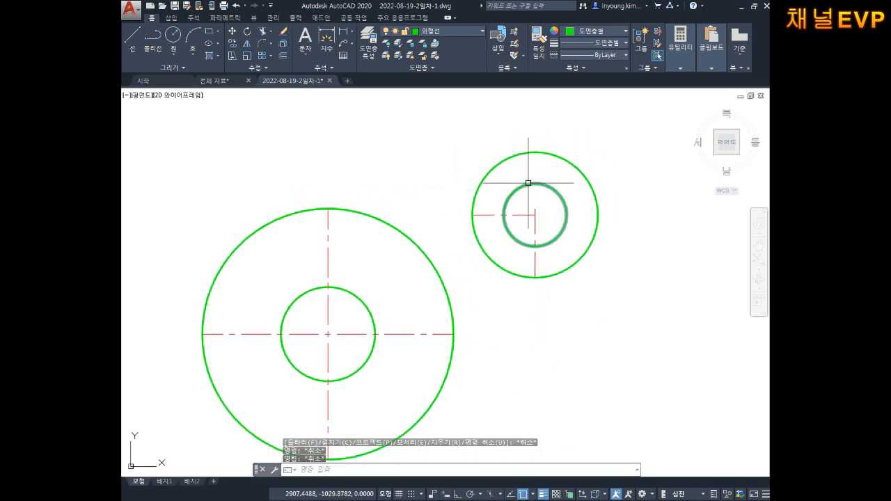
# - Extend the small circles' horizontal centre line rightward and vertical centre line upward to the radius 20 circle
pyautogui.moveTo(527, 183); pyautogui.dragTo(512, 199, button='middle')
pyautogui.press('Escape')
pyautogui.scroll(2, 530, 194)
pyautogui.scroll(-1, 510, 207)
pyautogui.moveTo(535, 233); pyautogui.dragTo(494, 197, button='middle')
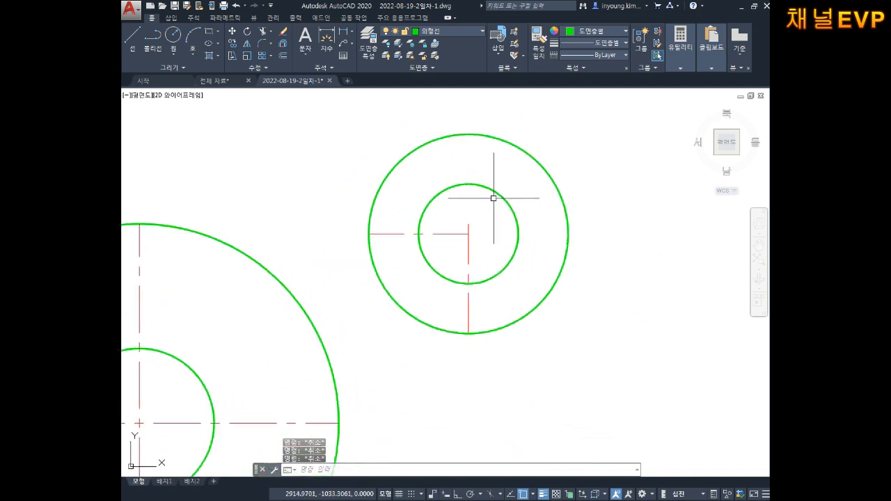
pyautogui.write('ex')
pyautogui.press('Return')
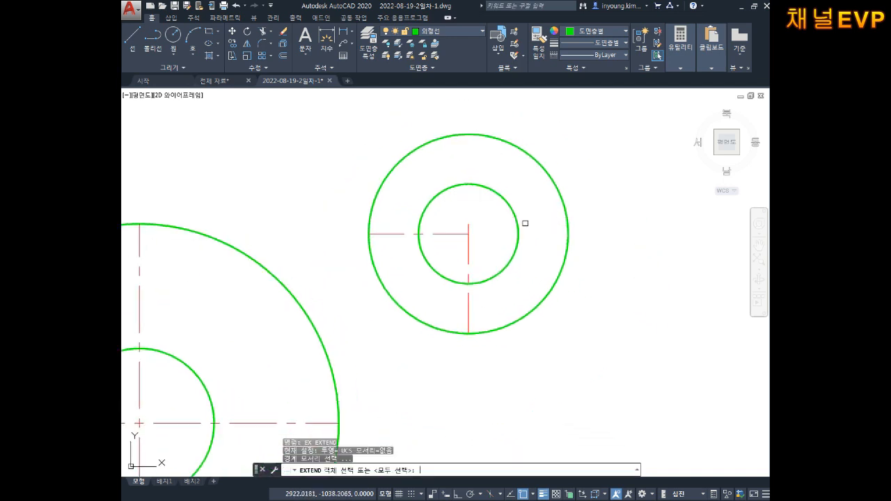
pyautogui.click(511, 144)
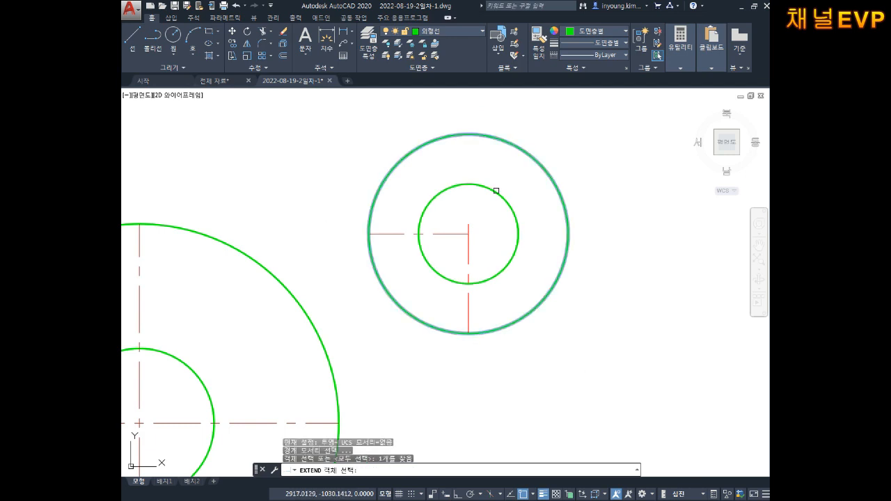
pyautogui.press('Return')
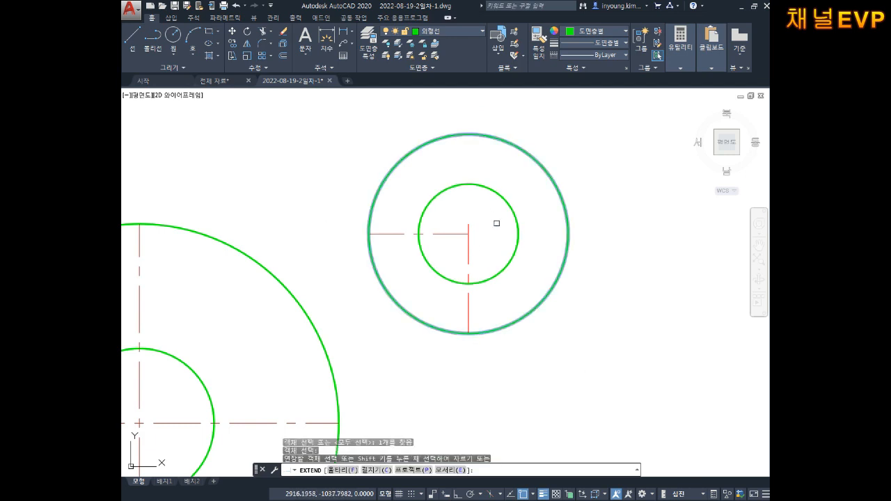
pyautogui.click(455, 233)
pyautogui.click(470, 241)
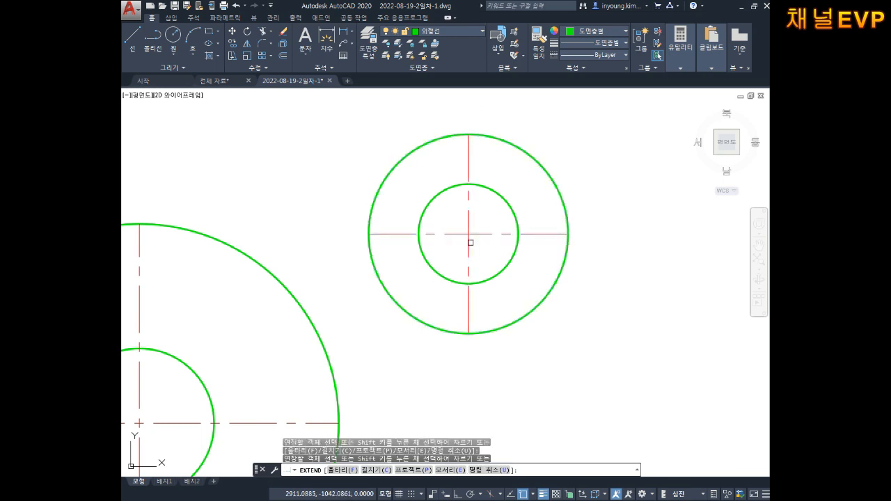
pyautogui.press('Escape')
pyautogui.press('Escape')
pyautogui.scroll(-5, 559, 245)
pyautogui.scroll(-2, 533, 216)
pyautogui.moveTo(526, 251)
pyautogui.mouseDown(button='middle')
pyautogui.moveTo(534, 215)
pyautogui.moveTo(491, 220)
pyautogui.moveTo(503, 245)
pyautogui.moveTo(557, 267)
pyautogui.moveTo(533, 247)
pyautogui.mouseUp(button='middle')
pyautogui.scroll(6, 504, 213)
pyautogui.press('Escape')
pyautogui.press('Escape')
pyautogui.scroll(2, 515, 279)
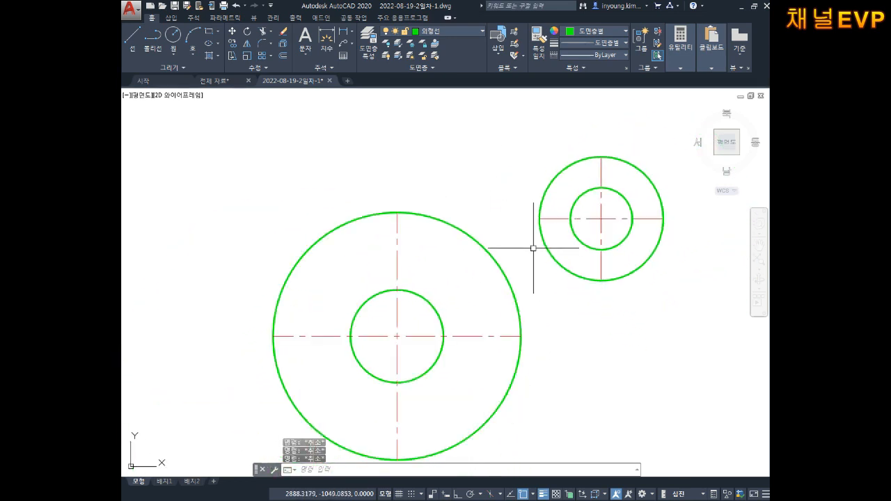
pyautogui.scroll(-2, 441, 225)
pyautogui.moveTo(441, 225); pyautogui.dragTo(441, 193, button='middle')
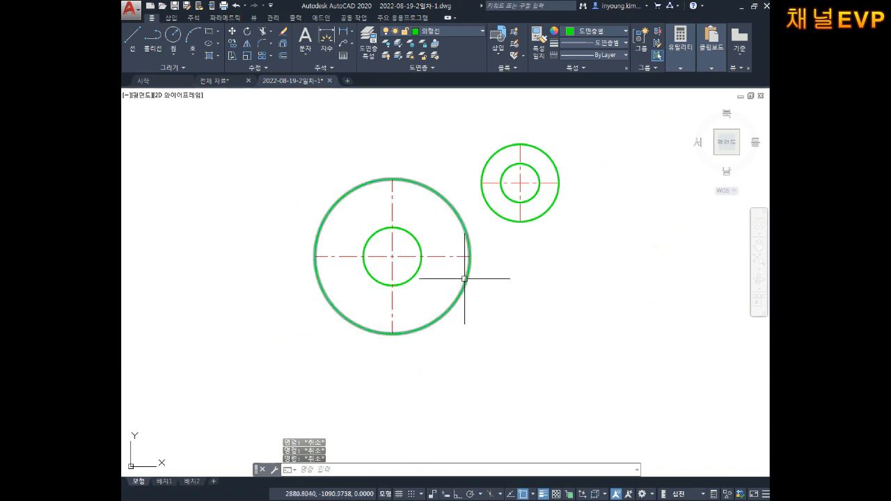
pyautogui.write('DC')
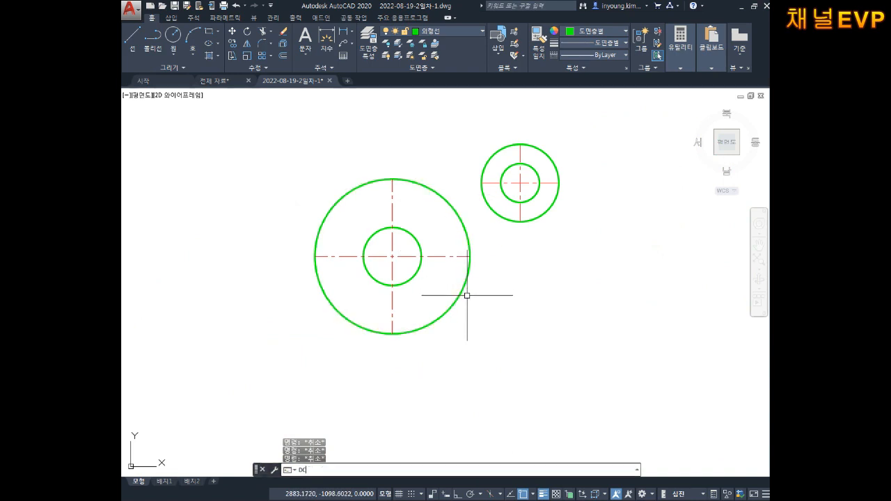
pyautogui.press('Return')
pyautogui.press('Escape')
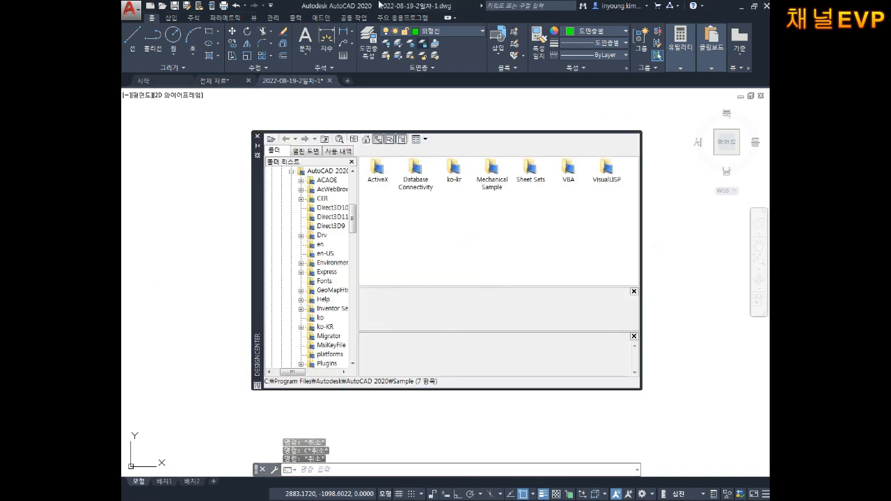
pyautogui.click(257, 137)
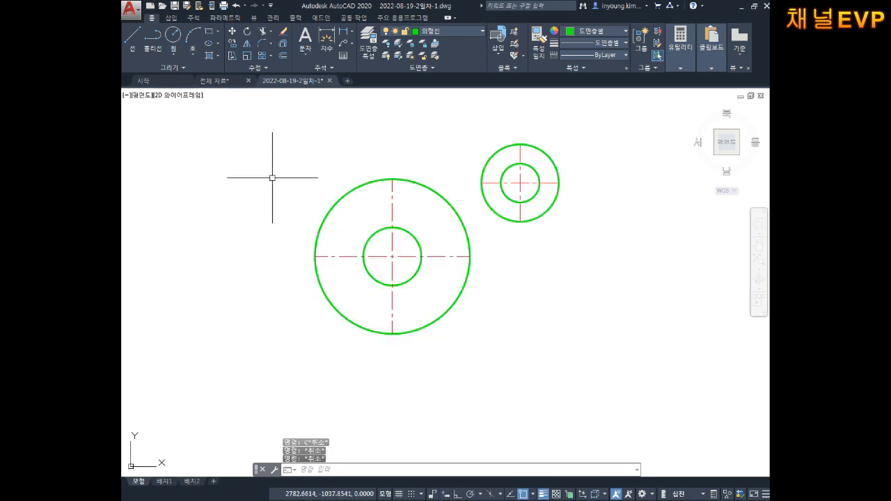
# - Draw a tangent-tangent-radius circle of radius 100 enclosing and touching the outer circles of both concentric pairs at their upper outer sides
pyautogui.write('c')
pyautogui.press('Return')
pyautogui.write('t')
pyautogui.press('Return')
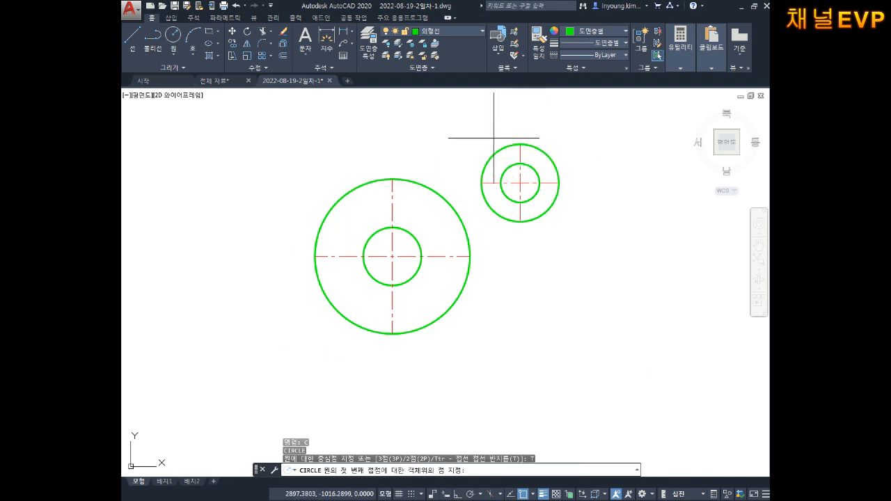
pyautogui.click(548, 155)
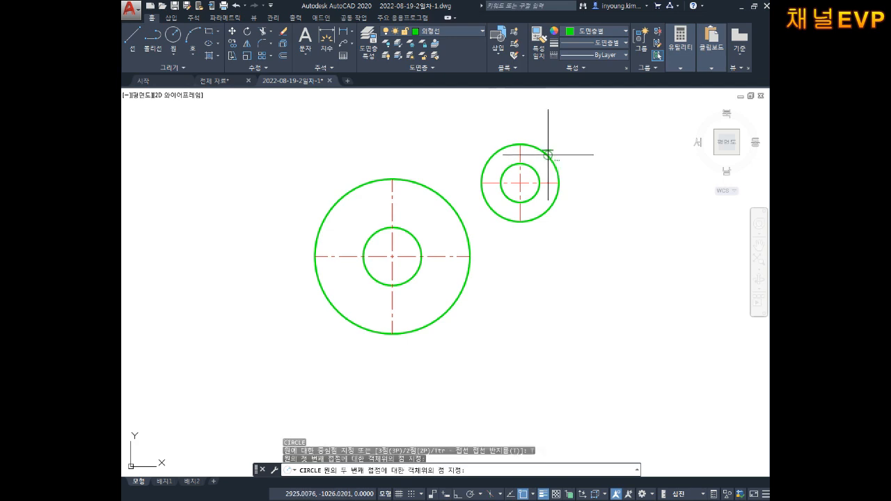
pyautogui.click(316, 227)
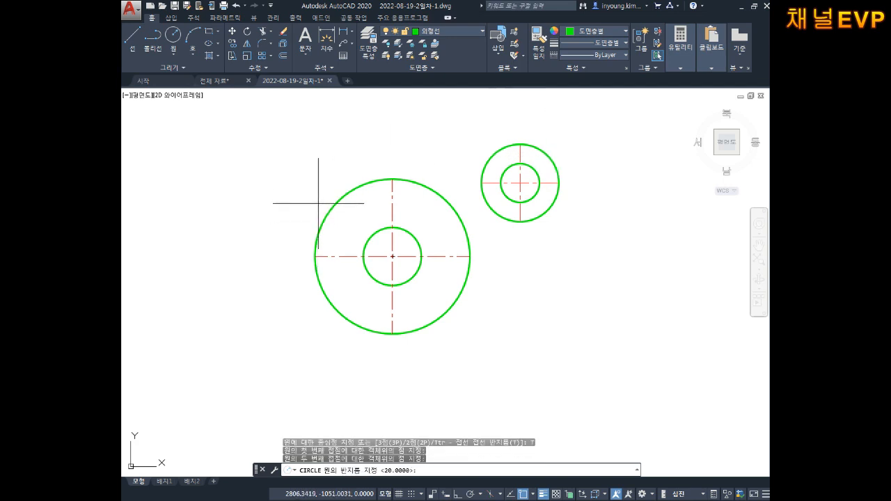
pyautogui.press('Return')
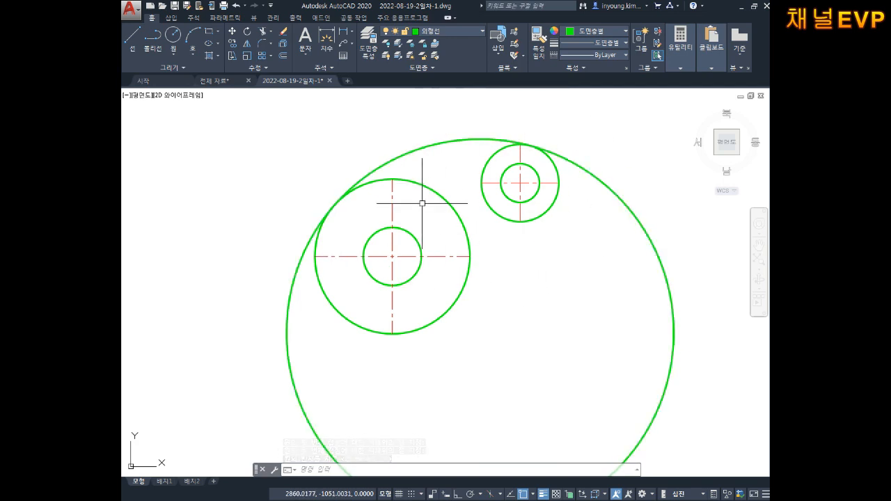
pyautogui.press('Escape')
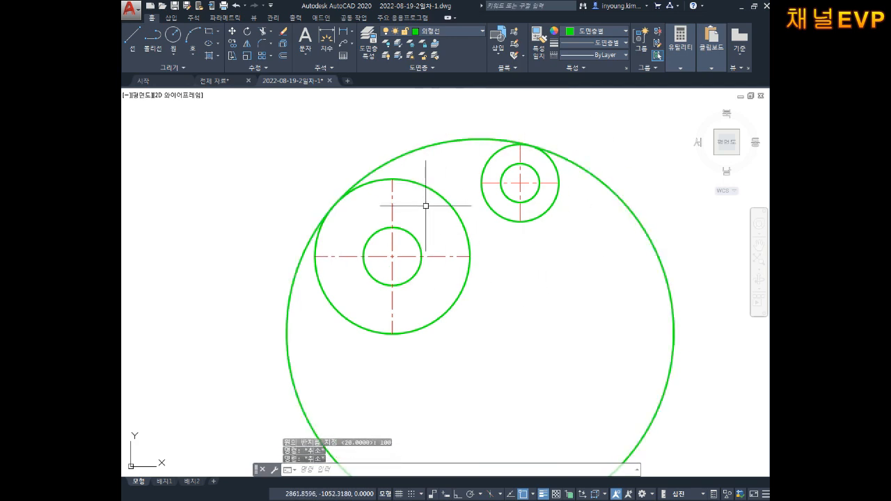
# - Draw a tangent-tangent-radius circle of radius 20 between the two outer circles, touching the large one's right side and the small one's underside
pyautogui.write('C')
pyautogui.press('Return')
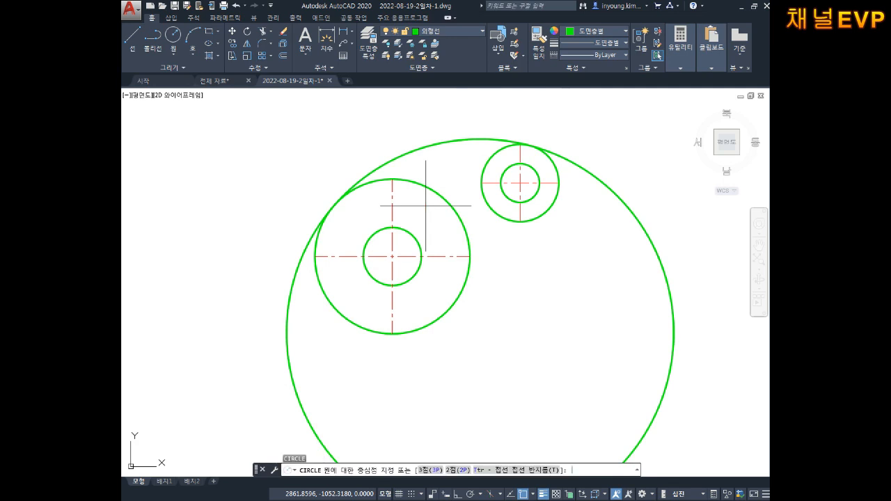
pyautogui.write('T')
pyautogui.press('Return')
pyautogui.scroll(3, 488, 230)
pyautogui.scroll(-2, 445, 259)
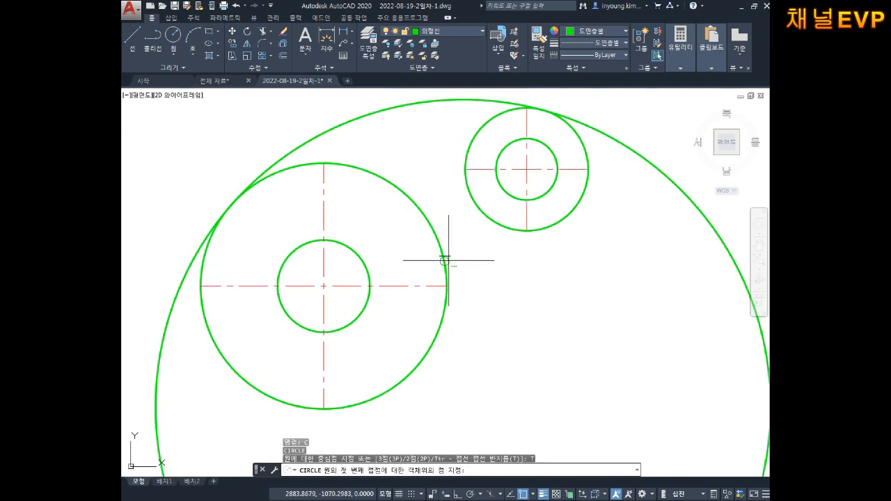
pyautogui.click(445, 259)
pyautogui.click(500, 229)
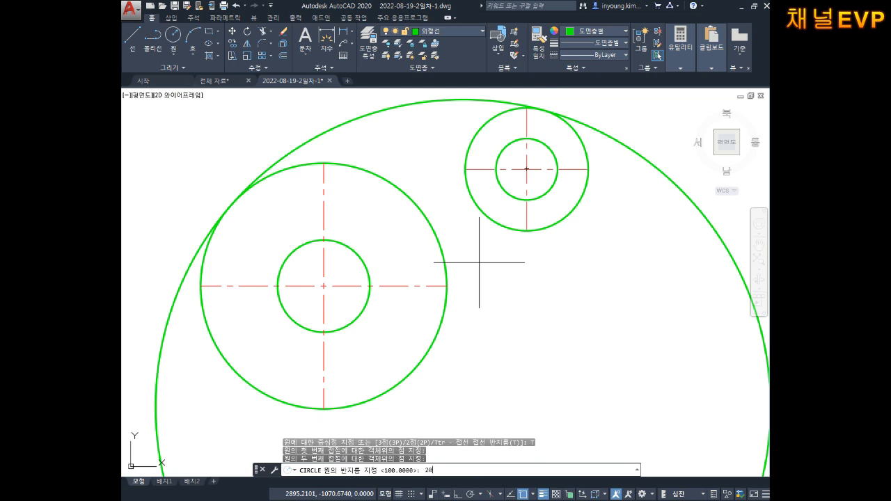
pyautogui.press('Return')
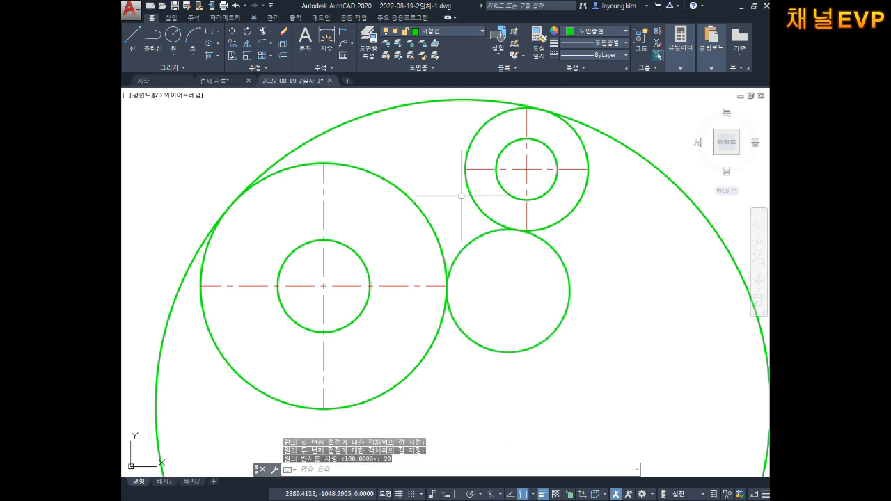
# - Trim the radius 100 and radius 20 tangent circles down to the arcs connecting the two outer circles, and save the drawing
pyautogui.scroll(-2, 491, 209)
pyautogui.moveTo(466, 175); pyautogui.dragTo(466, 192, button='middle')
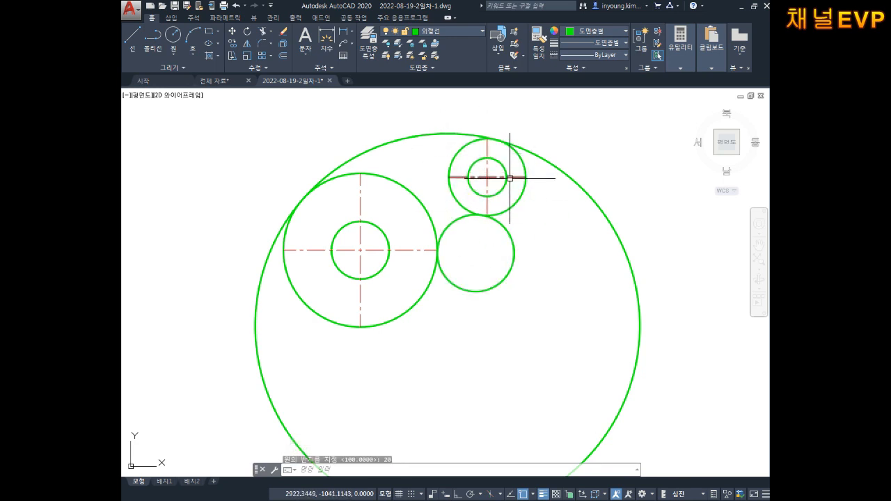
pyautogui.write('TR')
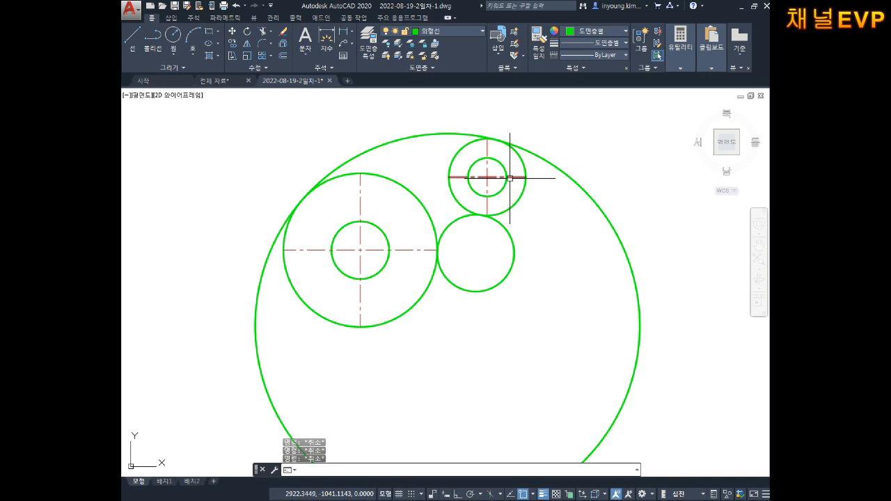
pyautogui.press('Return')
pyautogui.click(626, 179)
pyautogui.click(585, 198)
pyautogui.click(537, 273)
pyautogui.click(491, 296)
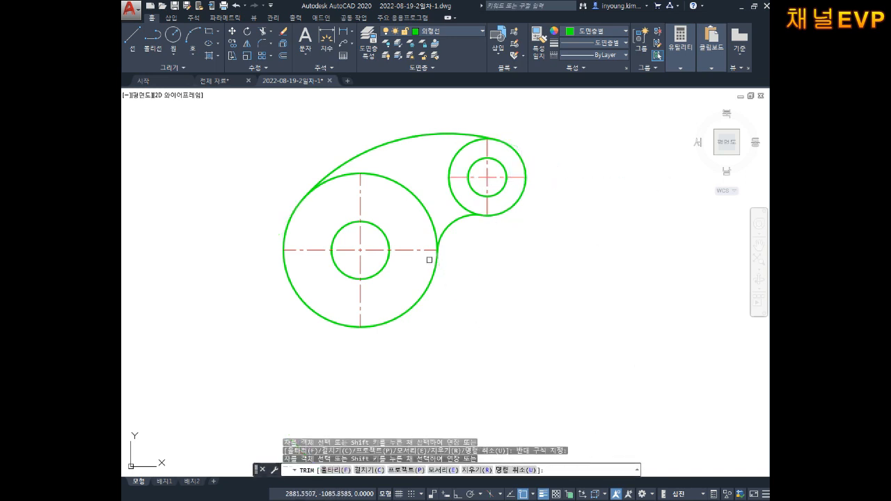
pyautogui.scroll(2, 419, 185)
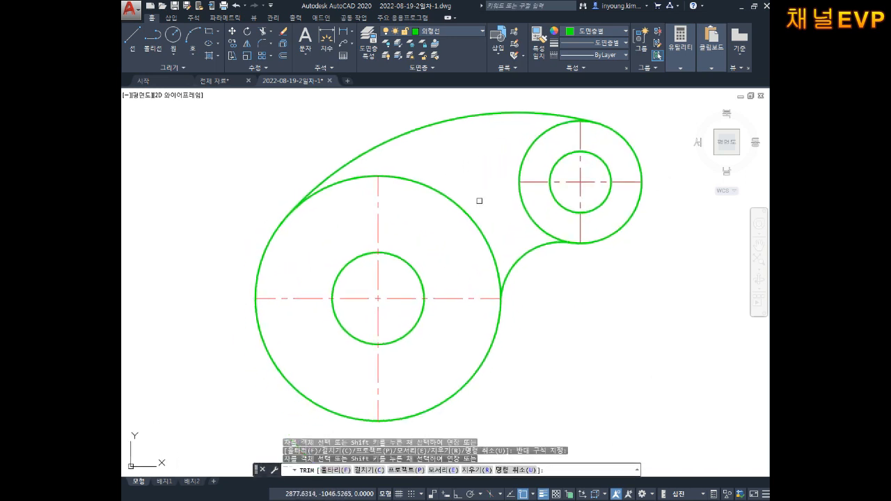
pyautogui.moveTo(575, 278); pyautogui.dragTo(580, 282, button='middle')
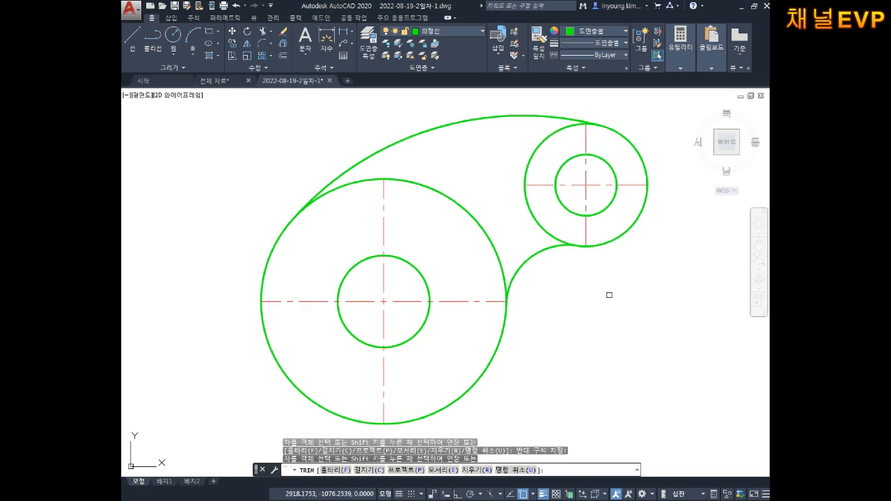
pyautogui.press('Escape')
pyautogui.hotkey('ctrl', 's')
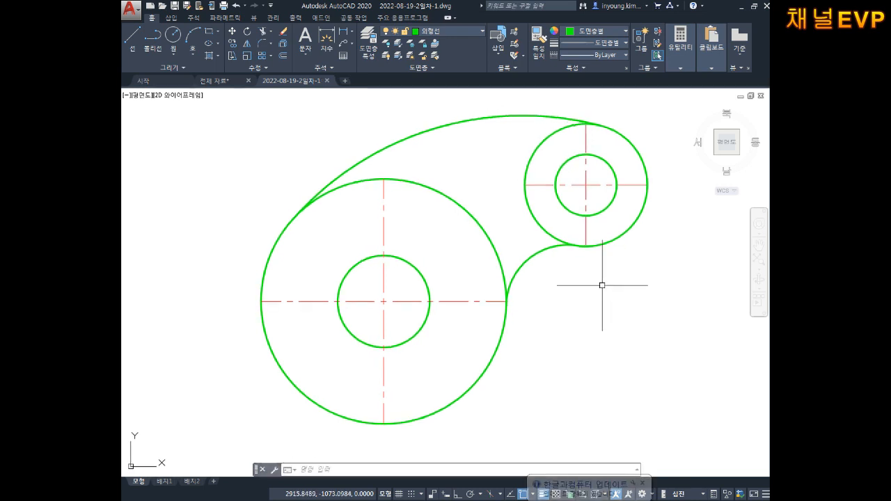
# - Change the color of all the part's circles and arcs to white (흰색), leaving the centre lines out of the selection
pyautogui.scroll(-1, 642, 121)
pyautogui.click(642, 120)
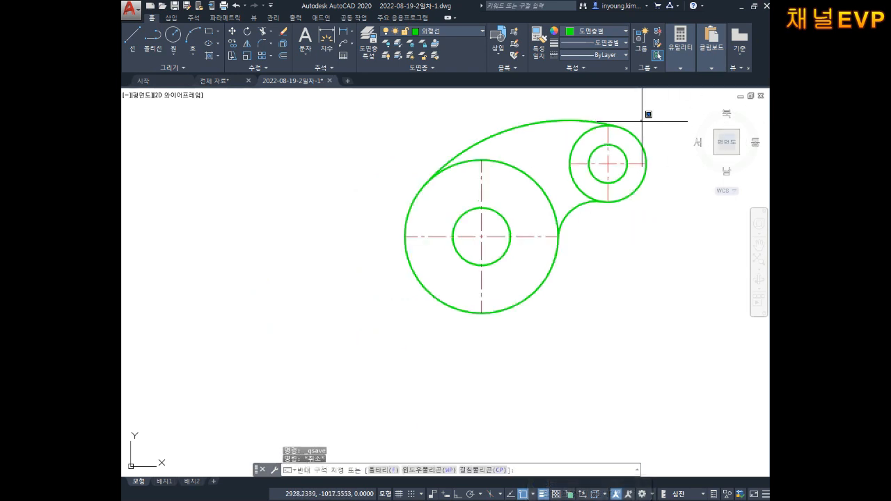
pyautogui.click(620, 149)
pyautogui.click(534, 105)
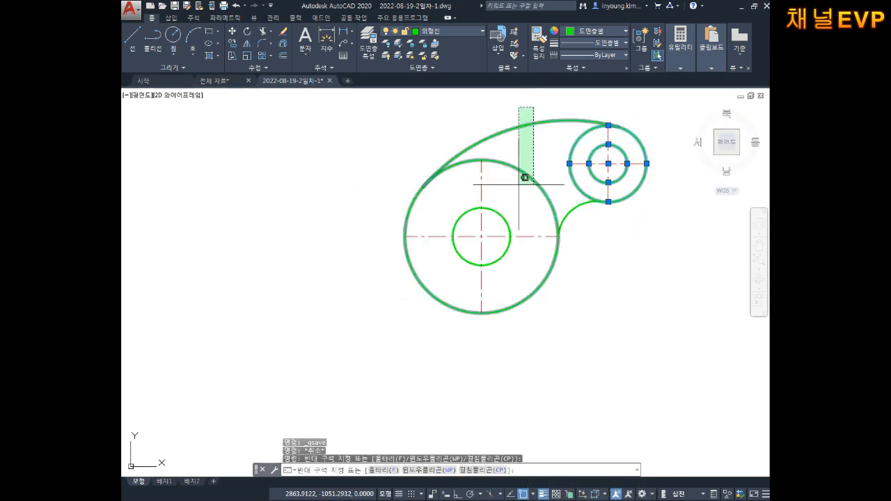
pyautogui.click(518, 179)
pyautogui.click(583, 232)
pyautogui.click(569, 209)
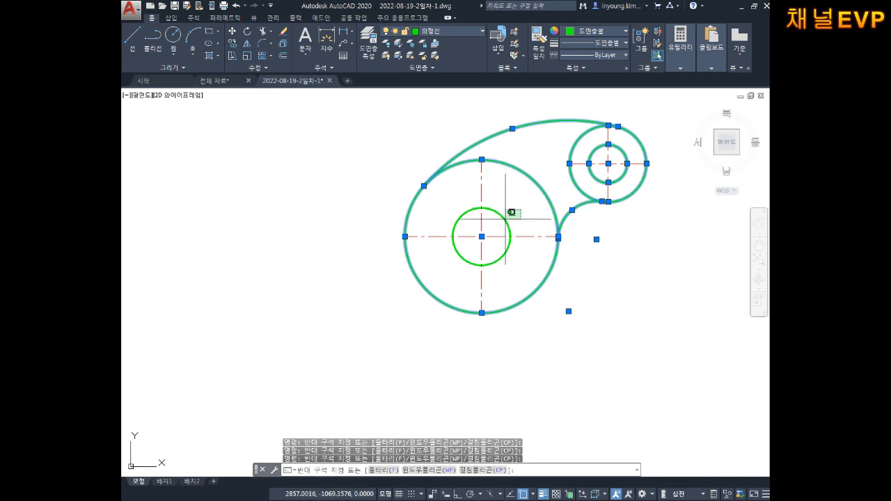
pyautogui.click(504, 218)
pyautogui.click(603, 35)
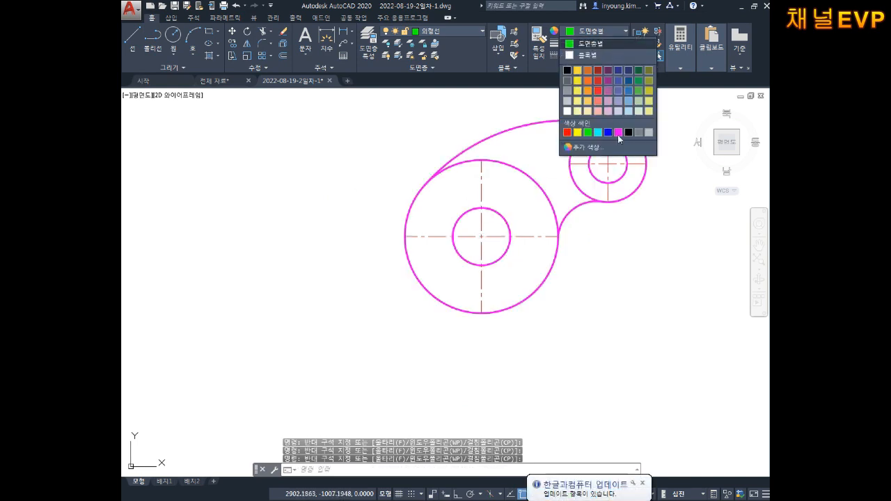
pyautogui.click(628, 132)
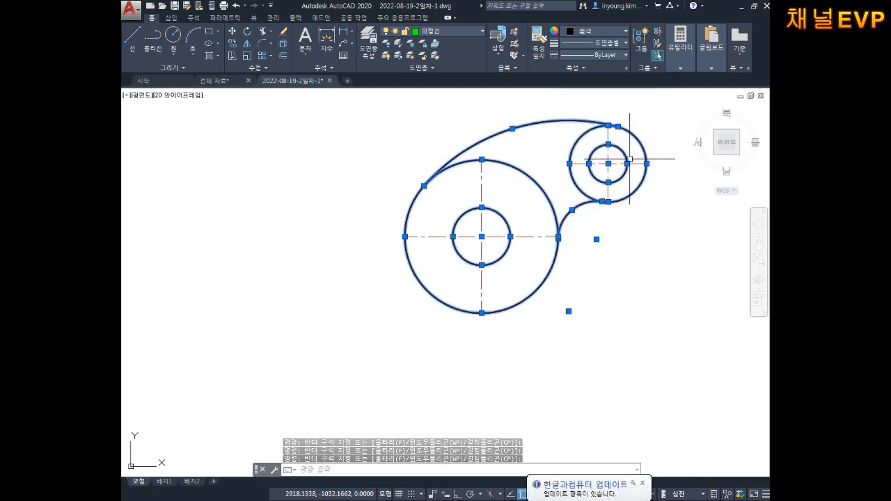
pyautogui.press('Escape')
pyautogui.press('Escape')
# - Trim the inner portions of both outer circles, including the short remnant beneath the radius 100 arc, to form one continuous outline
pyautogui.moveTo(647, 225); pyautogui.dragTo(586, 241, button='middle')
pyautogui.scroll(4, 586, 241)
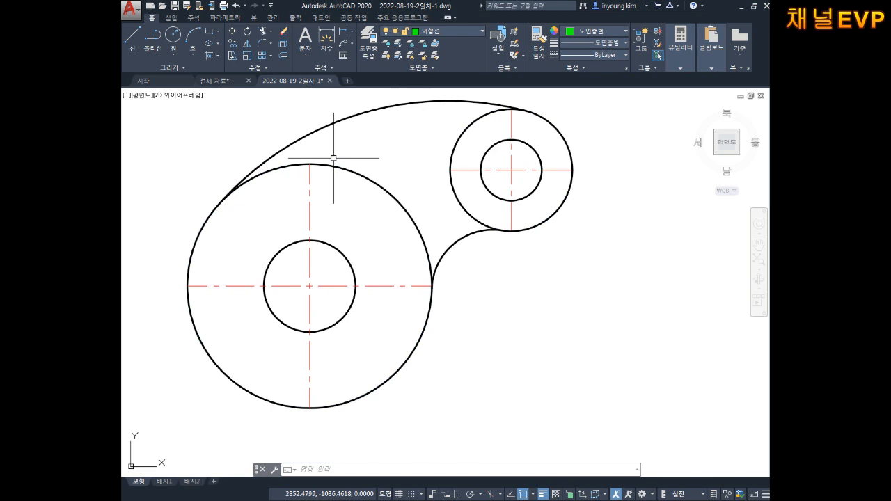
pyautogui.write('tr')
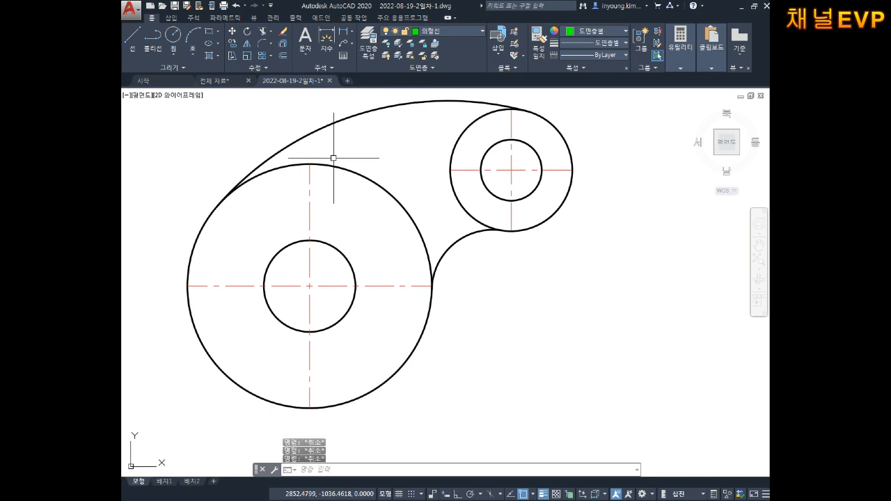
pyautogui.press('Return')
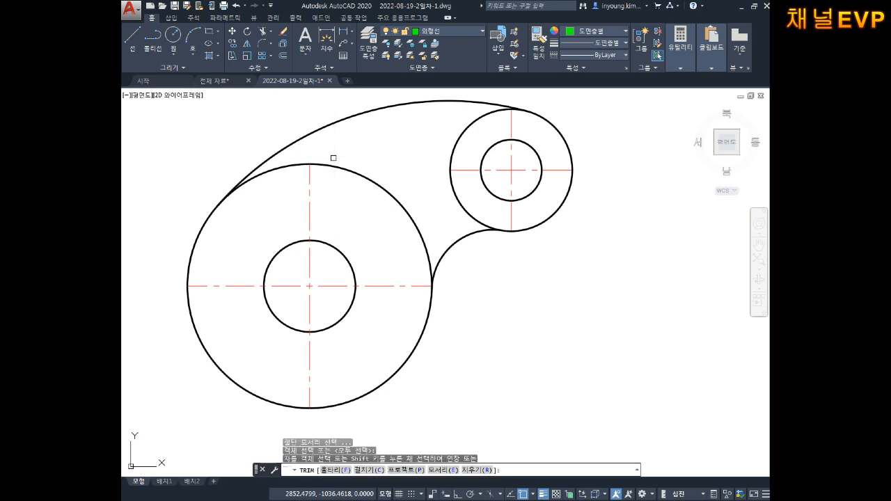
pyautogui.click(346, 168)
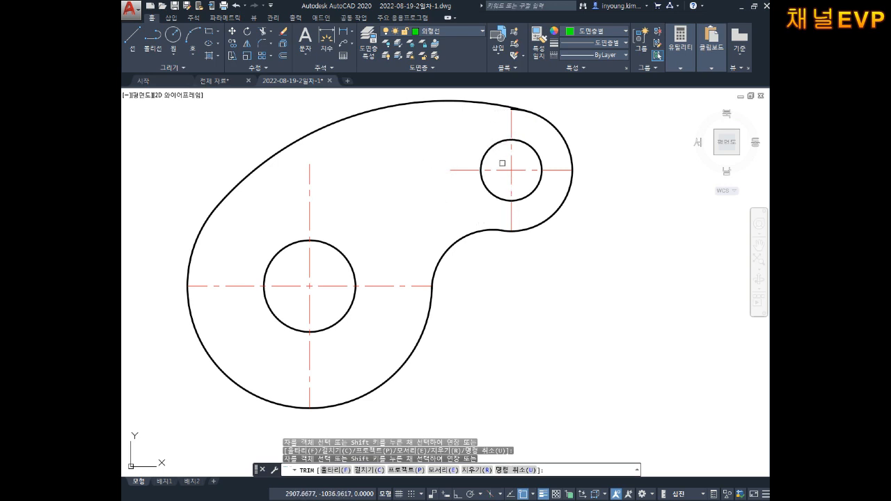
pyautogui.scroll(5, 516, 129)
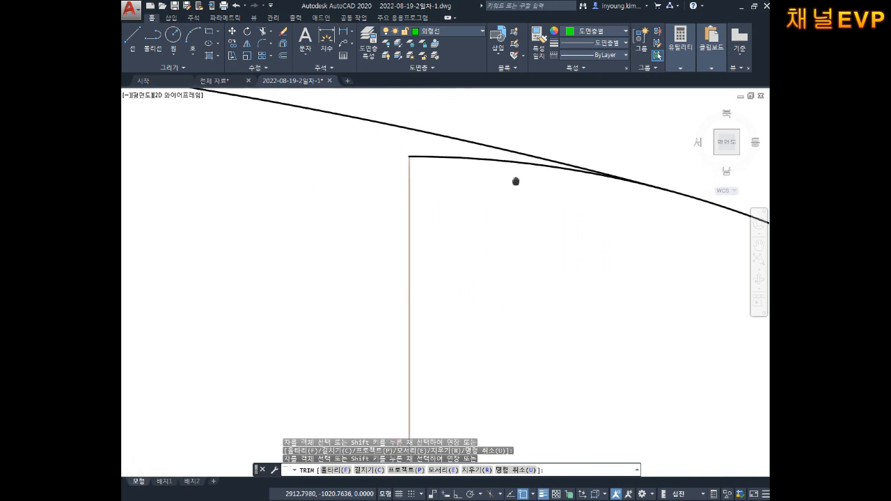
pyautogui.scroll(-5, 515, 181)
pyautogui.scroll(8, 385, 137)
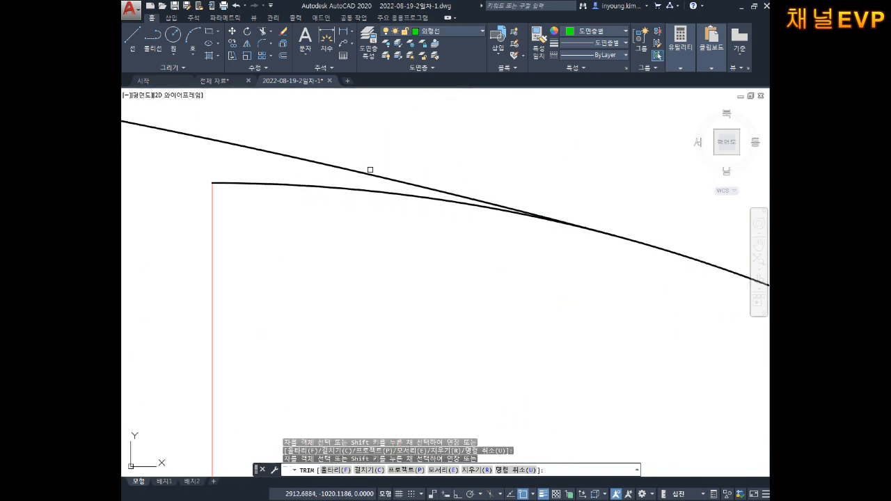
pyautogui.click(382, 200)
pyautogui.scroll(-8, 380, 200)
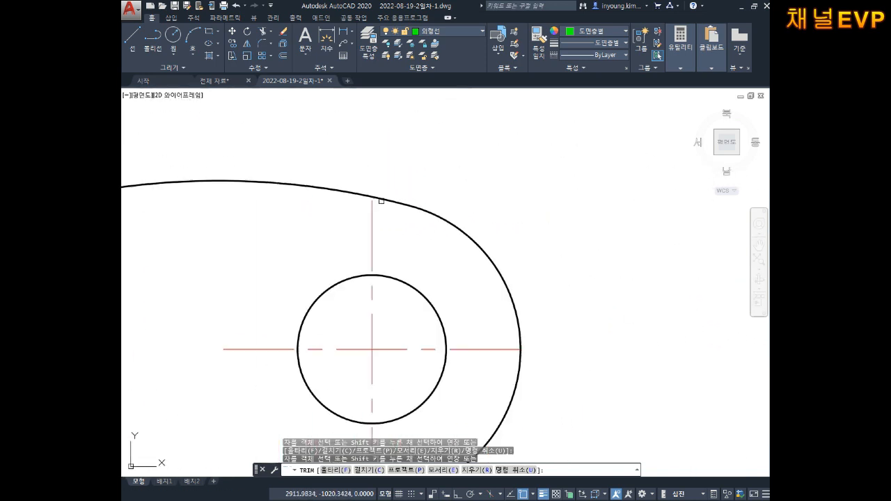
pyautogui.scroll(7, 380, 254)
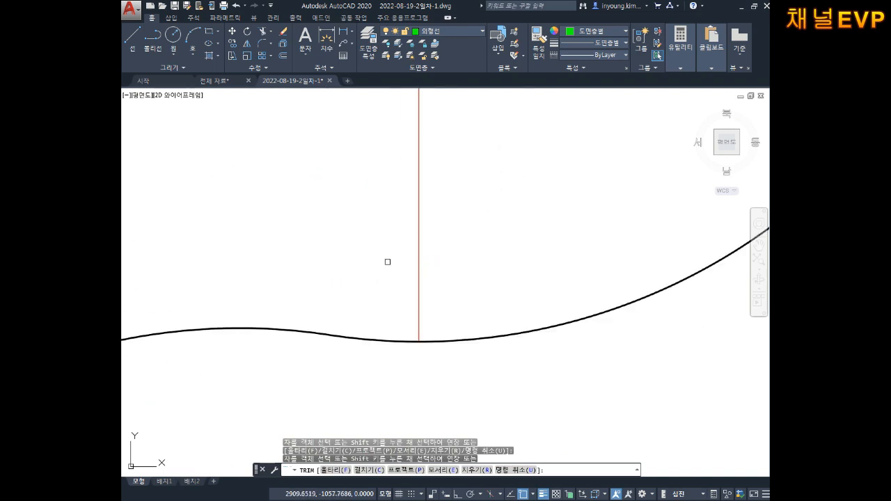
pyautogui.scroll(-5, 388, 264)
pyautogui.moveTo(388, 264)
pyautogui.mouseDown(button='middle')
pyautogui.moveTo(397, 248)
pyautogui.moveTo(437, 245)
pyautogui.mouseUp(button='middle')
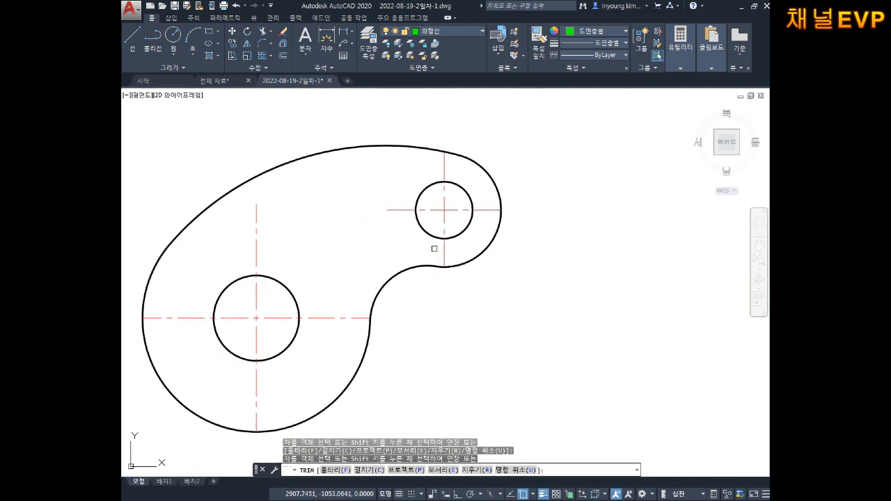
# - Trim the vertical centre line above the large hole and the horizontal centre line extending left of the small hole
pyautogui.scroll(4, 409, 242)
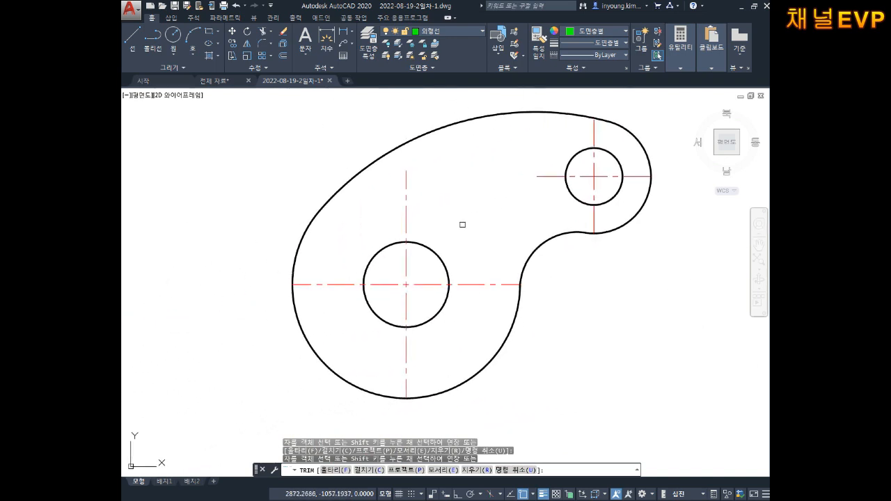
pyautogui.click(386, 228)
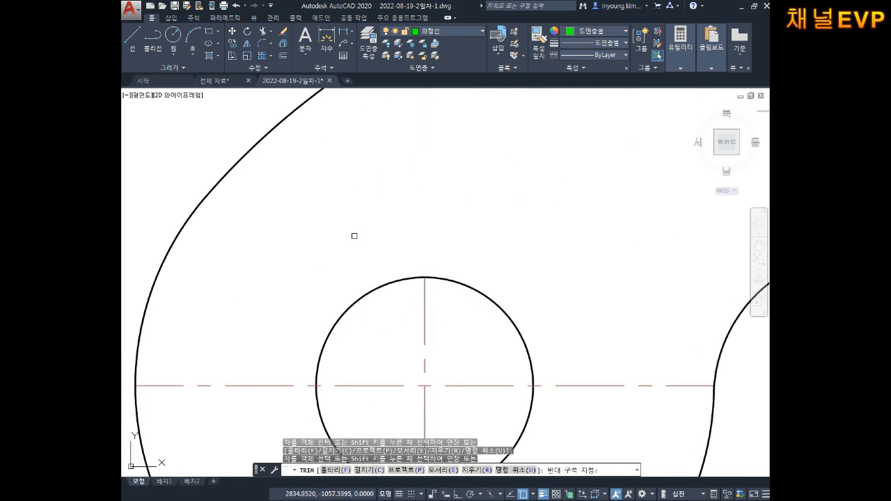
pyautogui.scroll(-4, 390, 251)
pyautogui.scroll(3, 529, 255)
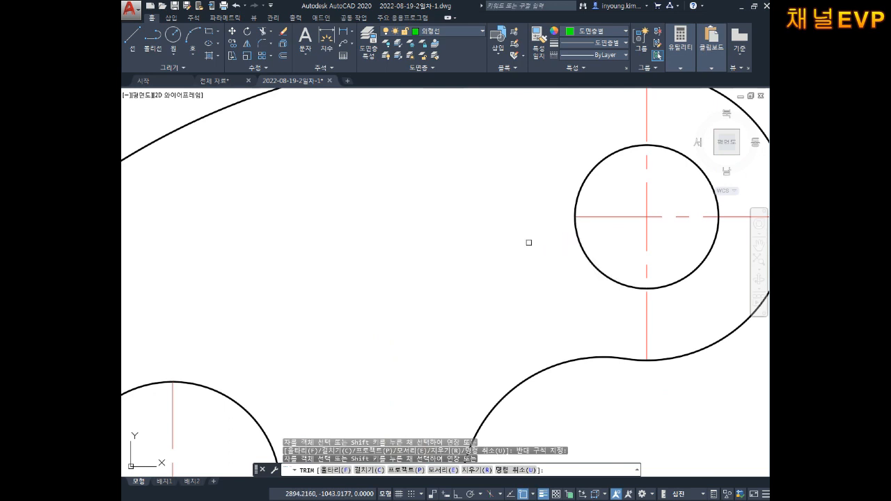
pyautogui.scroll(-3, 529, 242)
pyautogui.press('Escape')
pyautogui.scroll(4, 515, 209)
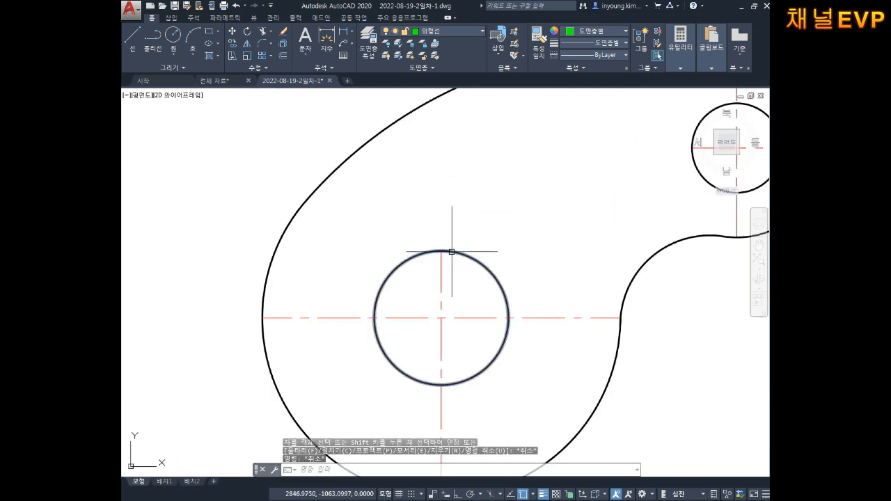
pyautogui.scroll(-3, 460, 188)
pyautogui.scroll(3, 515, 212)
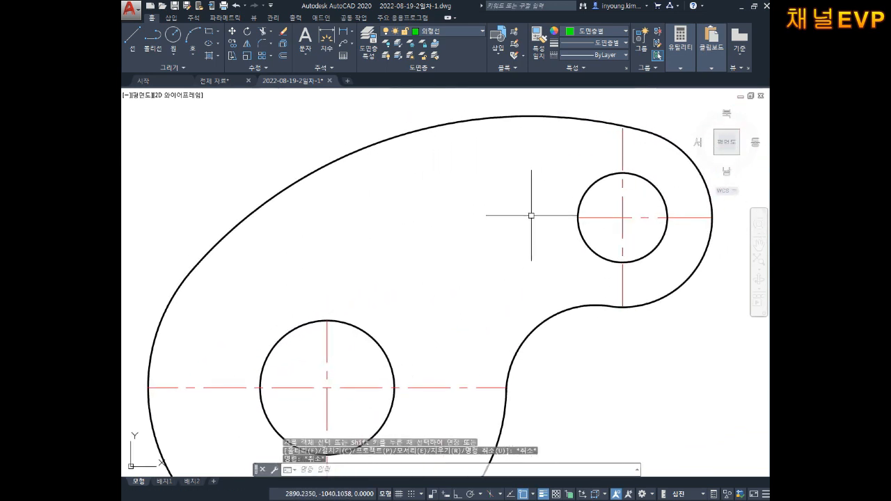
pyautogui.press('Escape')
pyautogui.press('Escape')
pyautogui.moveTo(478, 227); pyautogui.dragTo(478, 203, button='middle')
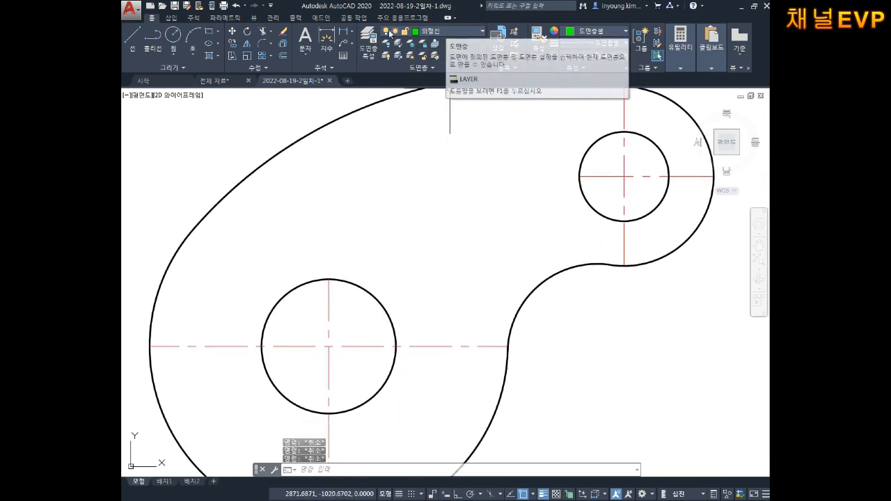
# - Set the color of the 외형선 layer to white (흰색) in the layer properties, and close the layer manager
pyautogui.click(368, 45)
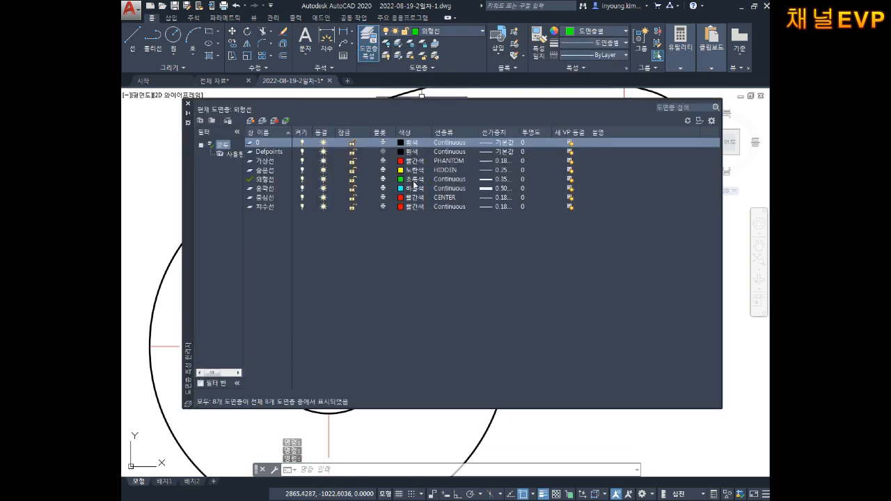
pyautogui.click(414, 184)
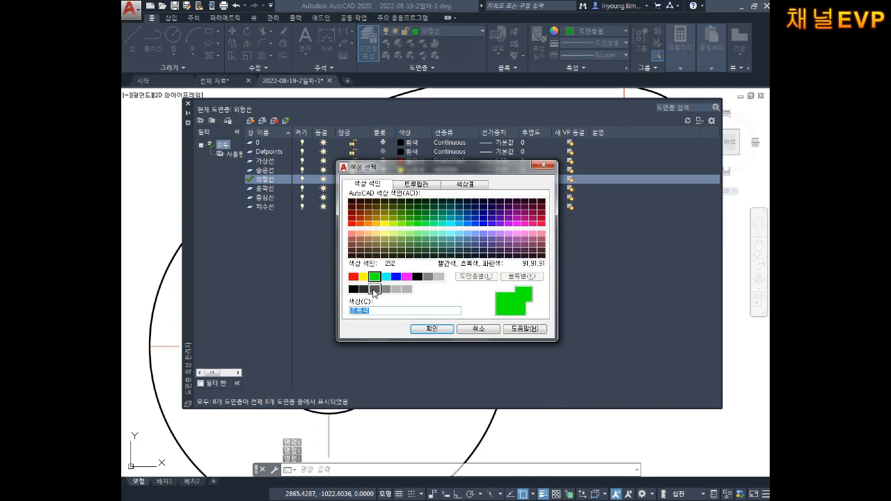
pyautogui.click(418, 277)
pyautogui.click(432, 329)
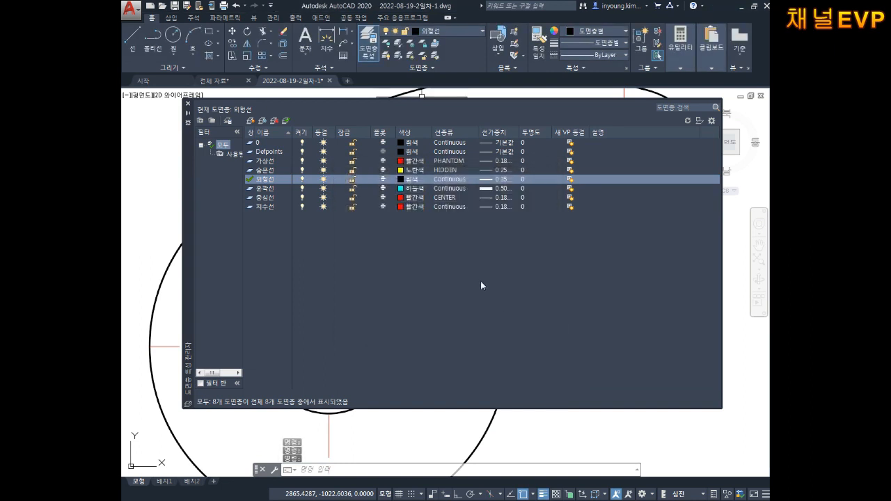
pyautogui.click(188, 104)
pyautogui.press('Escape')
pyautogui.press('Escape')
pyautogui.scroll(-2, 370, 181)
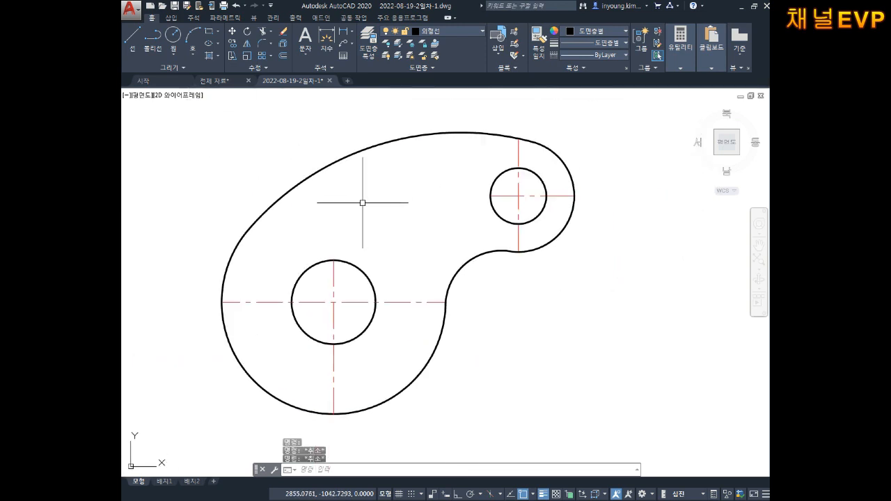
pyautogui.scroll(-2, 424, 209)
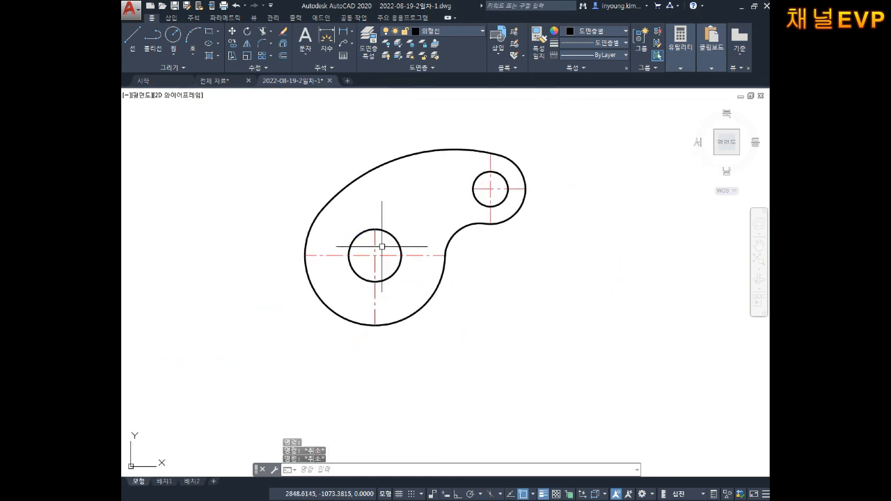
pyautogui.scroll(2, 382, 246)
pyautogui.moveTo(382, 247); pyautogui.dragTo(401, 250, button='middle')
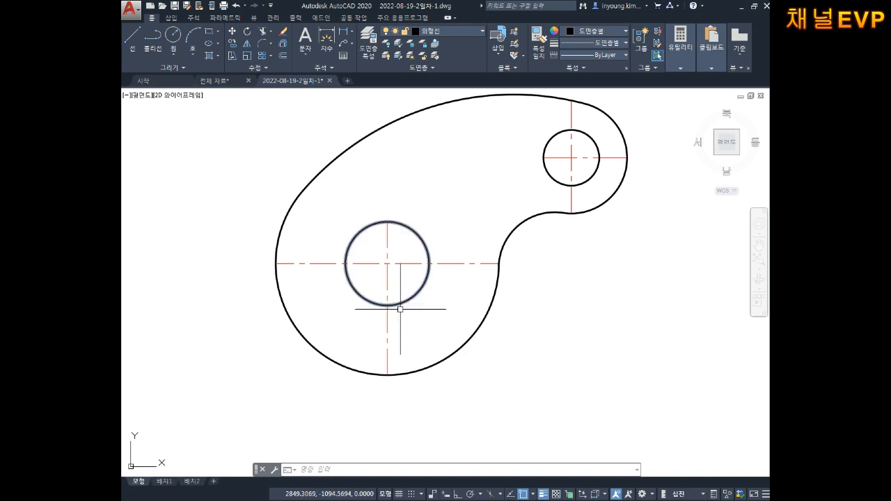
# - Switch to Notepad and add the Lengthen command notes "LEN엔터", "DE엔터" and "3엔터" below the Extend notes, one per line
pyautogui.hotkey('alt', 'Tab')
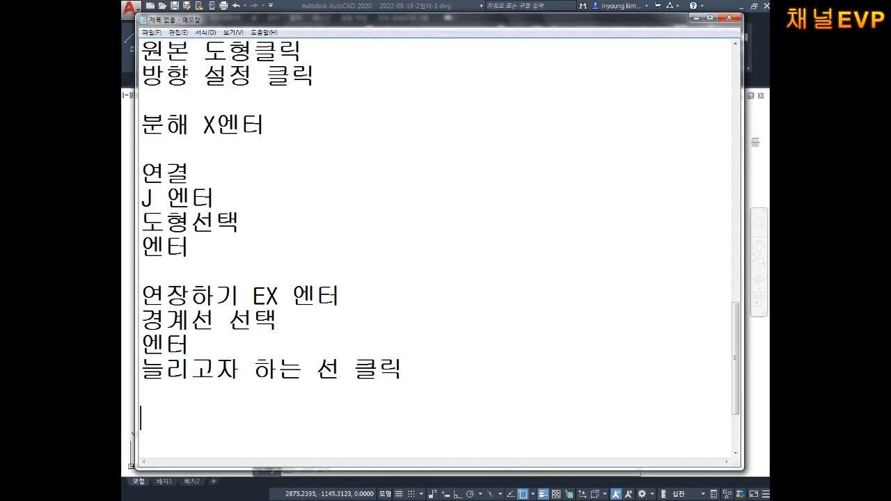
pyautogui.write('LEN엔터')
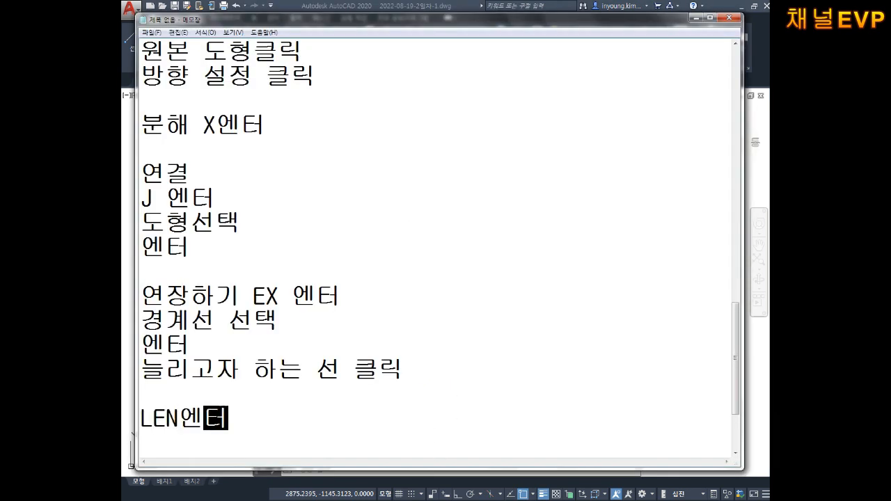
pyautogui.press('Return')
pyautogui.write('Dㄷ에')
pyautogui.press('BackSpace')
pyautogui.press('BackSpace')
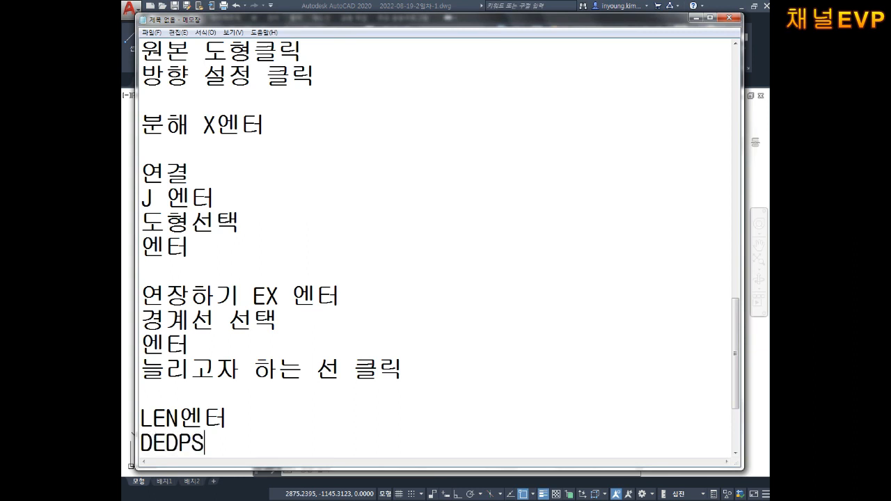
pyautogui.write('엔터')
pyautogui.press('Return')
pyautogui.write('3')
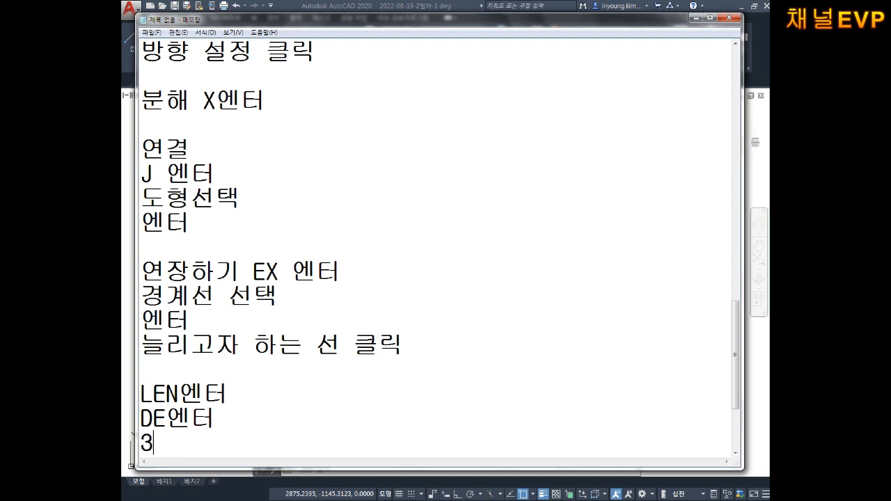
pyautogui.write('엔터')
pyautogui.press('Return')
# - Complete the Lengthen notes with the line "늘리고자 선 클릭", followed by several blank lines
pyautogui.write('느리')
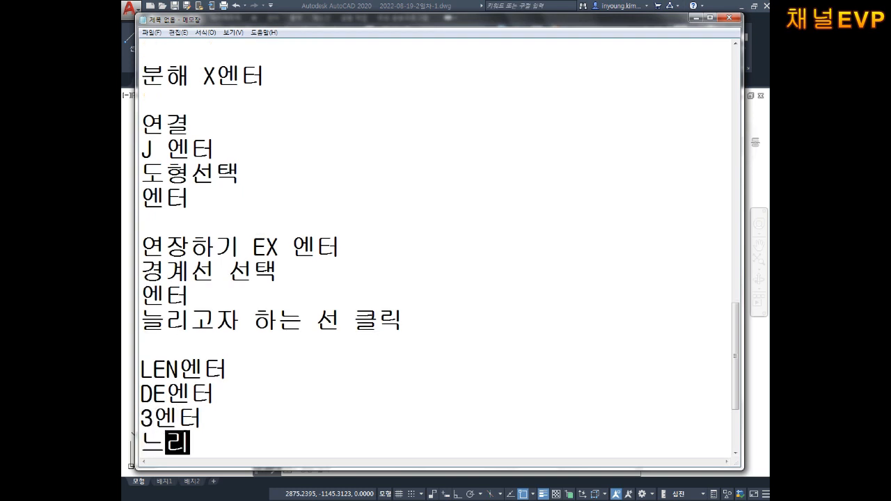
pyautogui.press('BackSpace')
pyautogui.press('BackSpace')
pyautogui.write('ㄴㅡㄹ')
pyautogui.press('BackSpace')
pyautogui.press('BackSpace')
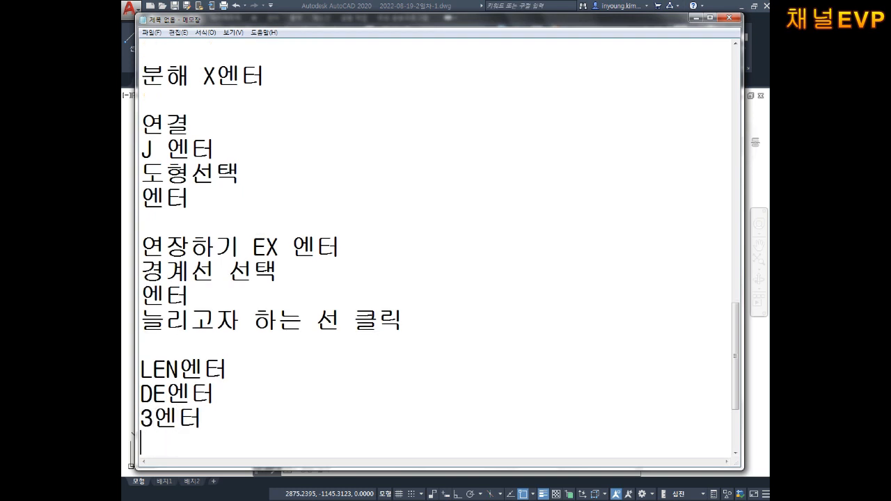
pyautogui.write('늘ㄹ리고자 선 클ㄹ')
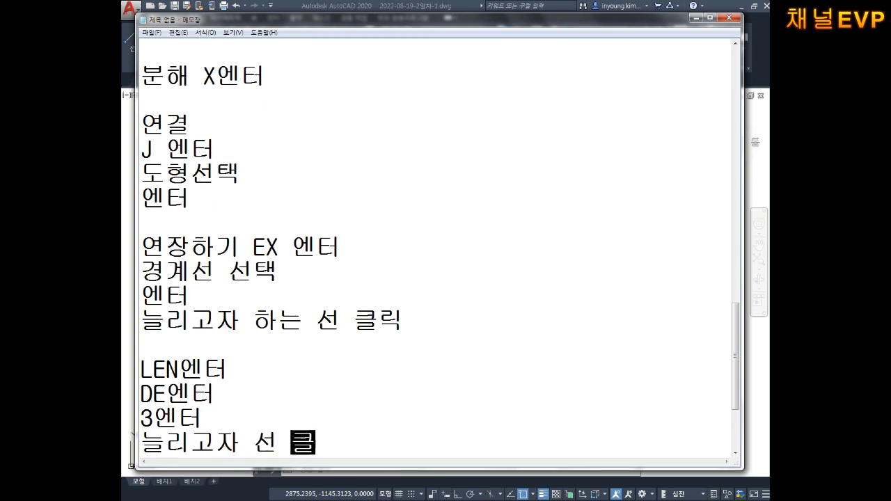
pyautogui.write('ㅣㄱ')
pyautogui.press('Return')
pyautogui.press('Return')
pyautogui.press('Return')
pyautogui.press('Return')
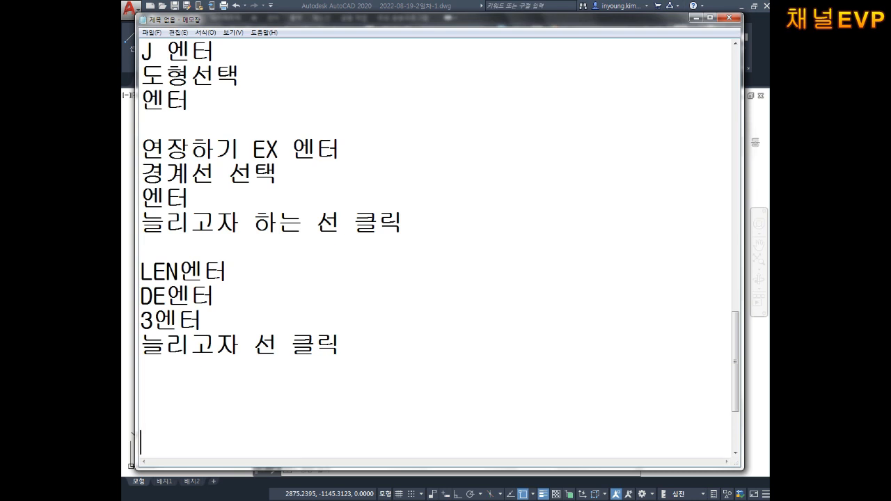
# - Return to AutoCAD and lengthen the ends of the large hole's centre lines with Lengthen, using a delta (DE) increment of 3
pyautogui.click(760, 378)
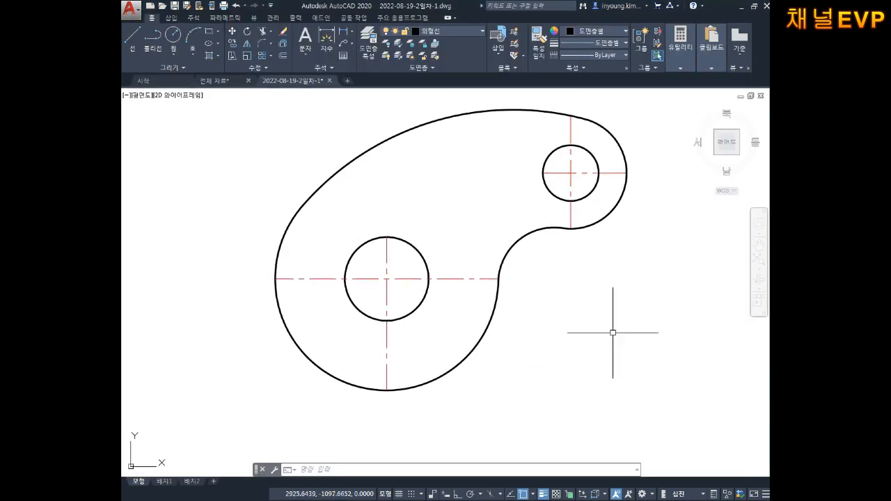
pyautogui.press('Escape')
pyautogui.press('Escape')
pyautogui.press('Escape')
pyautogui.write('ㄴEN')
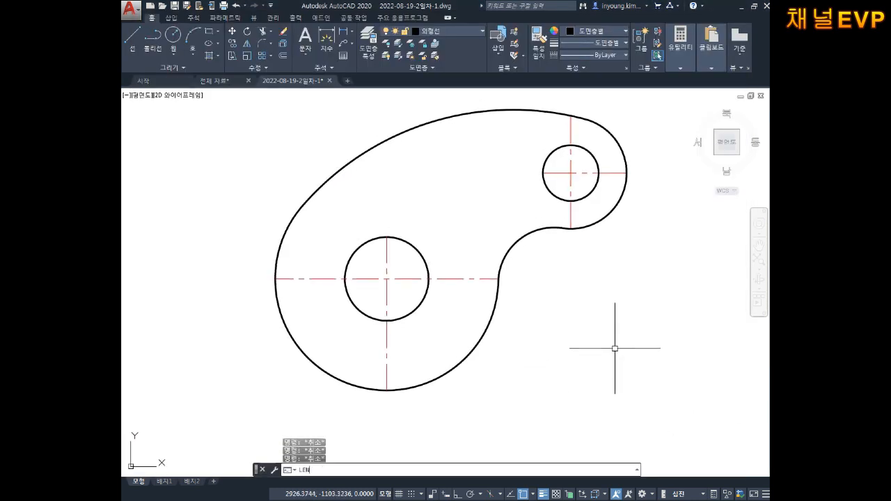
pyautogui.press('Return')
pyautogui.write('DE')
pyautogui.press('Return')
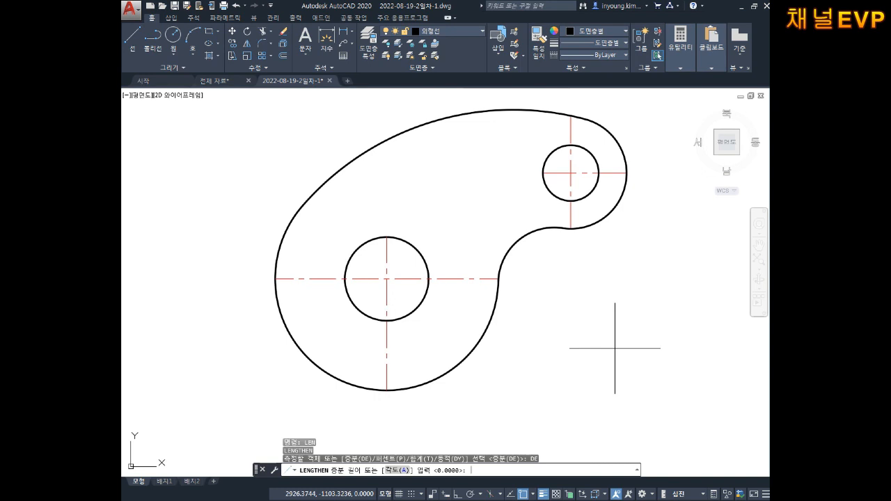
pyautogui.write('3')
pyautogui.press('Return')
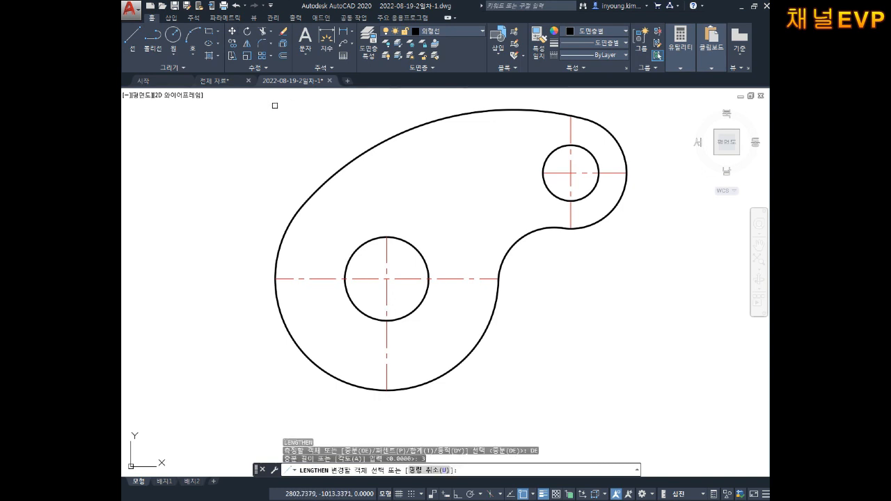
pyautogui.click(387, 244)
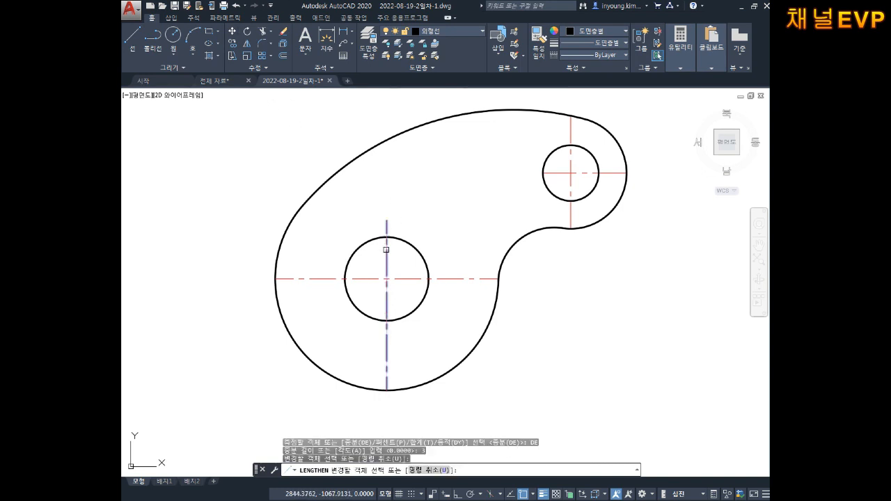
pyautogui.click(296, 279)
pyautogui.click(388, 359)
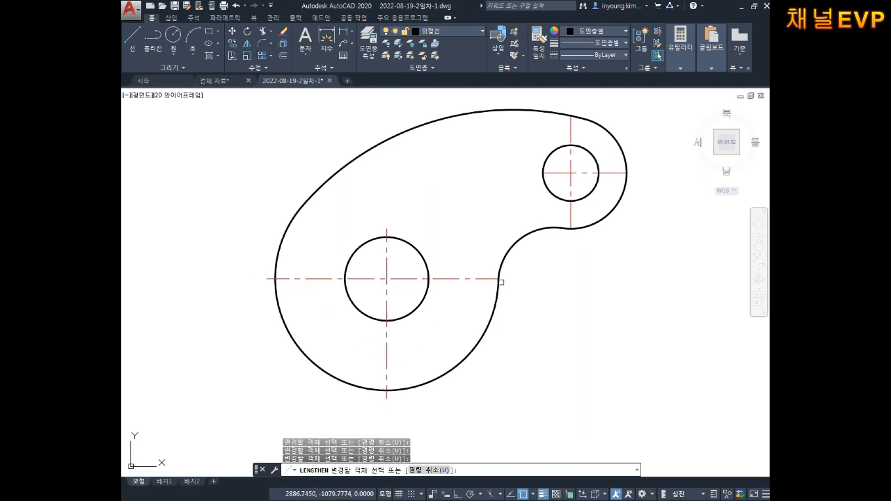
# - Lengthen all four ends of the small hole's centre lines by the same increment, and end the command
pyautogui.click(571, 225)
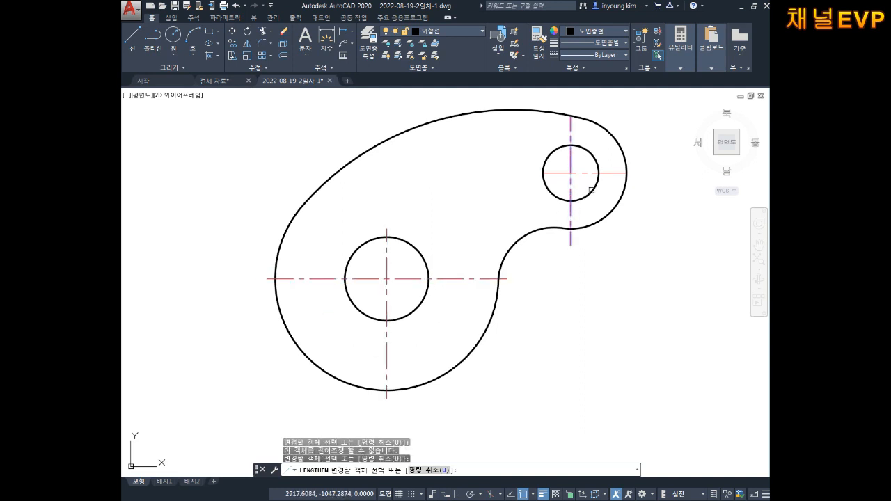
pyautogui.click(611, 173)
pyautogui.click(575, 148)
pyautogui.click(571, 129)
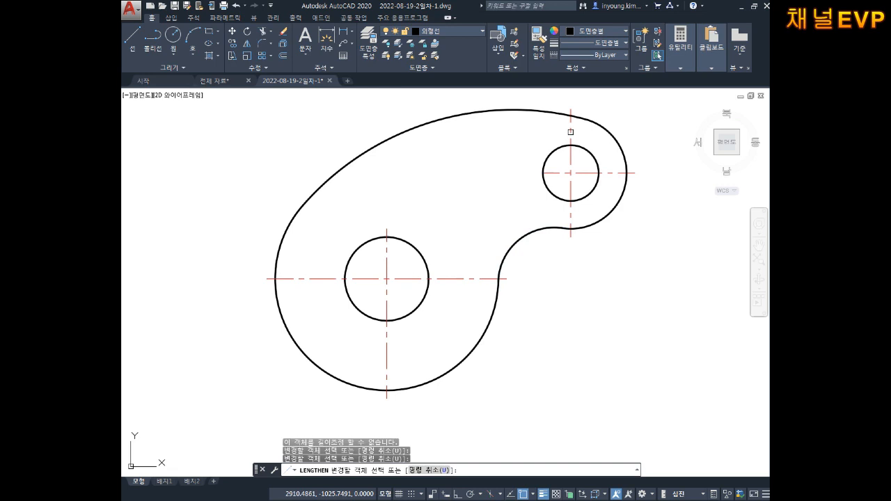
pyautogui.click(547, 173)
pyautogui.moveTo(542, 207)
pyautogui.mouseDown(button='middle')
pyautogui.moveTo(558, 302)
pyautogui.moveTo(567, 296)
pyautogui.mouseUp(button='middle')
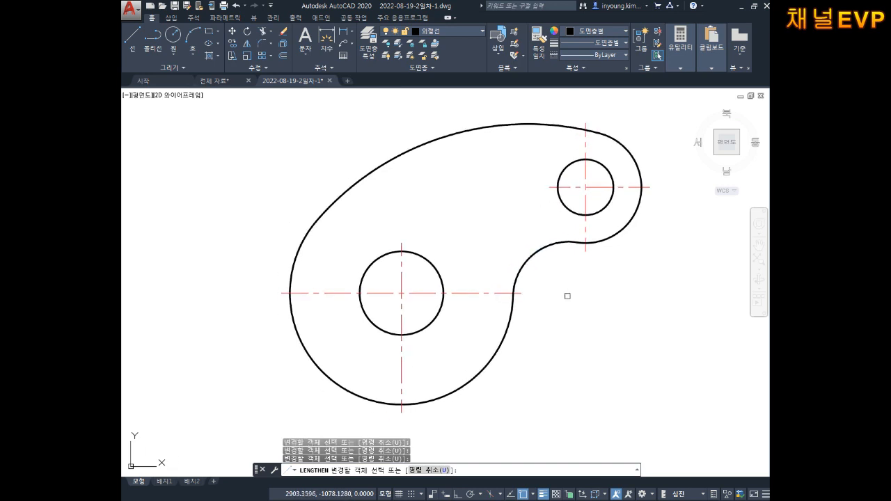
pyautogui.press('Escape')
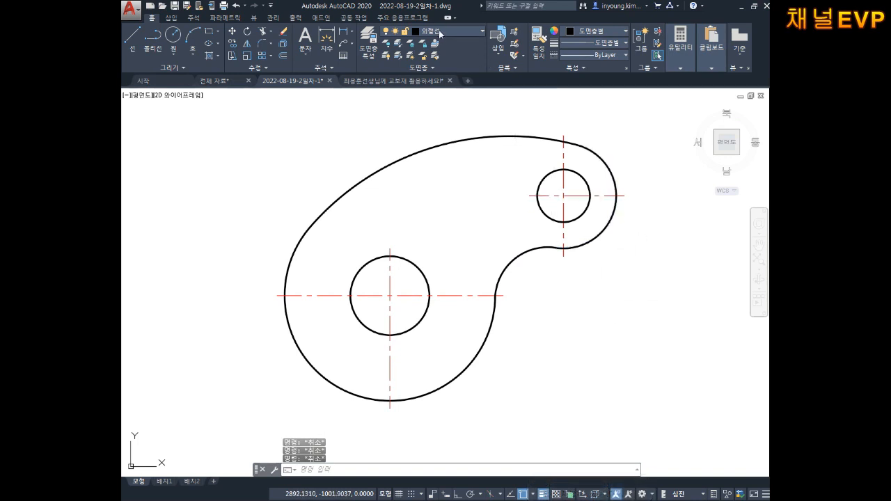
# - Make 치수선 the current layer
pyautogui.click(440, 32)
pyautogui.click(452, 130)
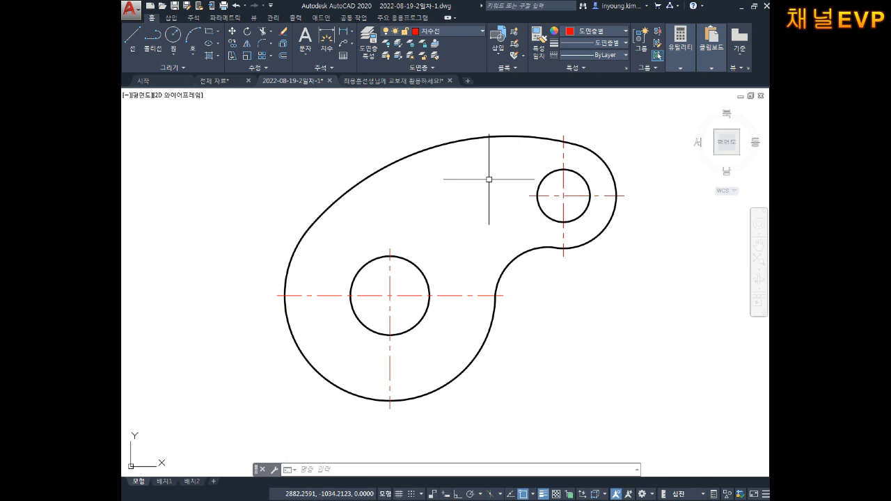
pyautogui.write('dal')
pyautogui.press('Return')
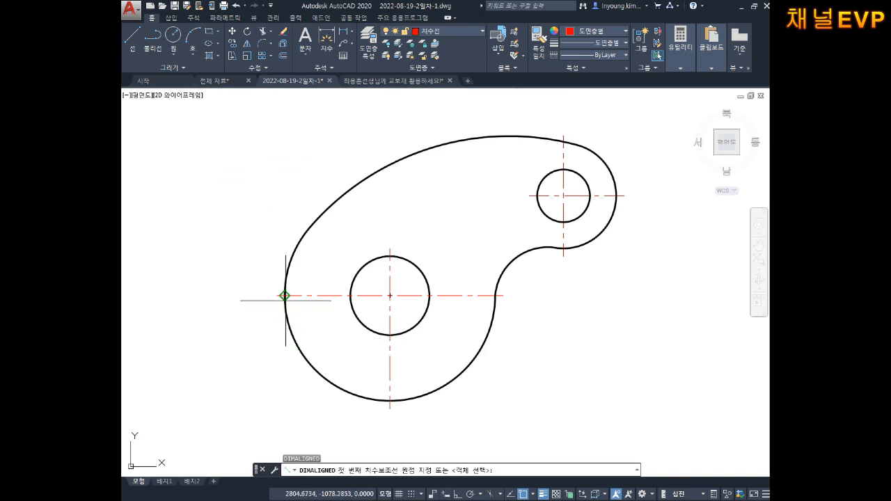
pyautogui.press('Escape')
pyautogui.write('Ar')
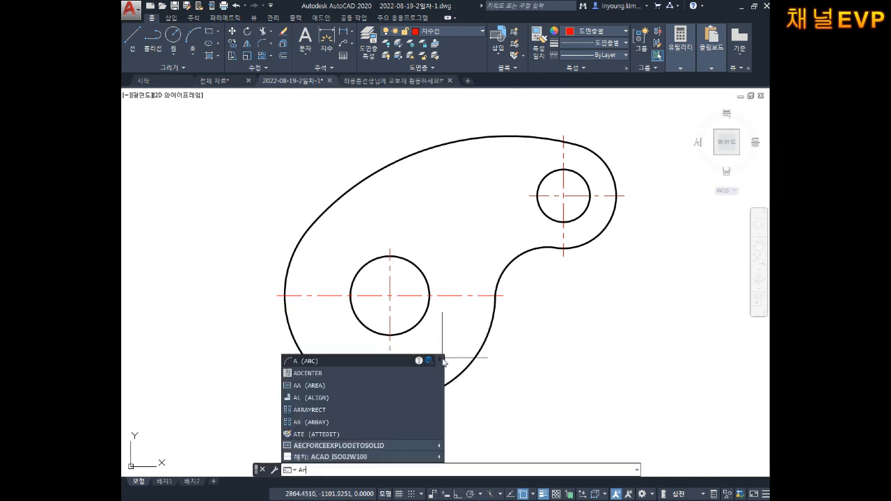
pyautogui.press('BackSpace')
pyautogui.write('o')
pyautogui.press('Return')
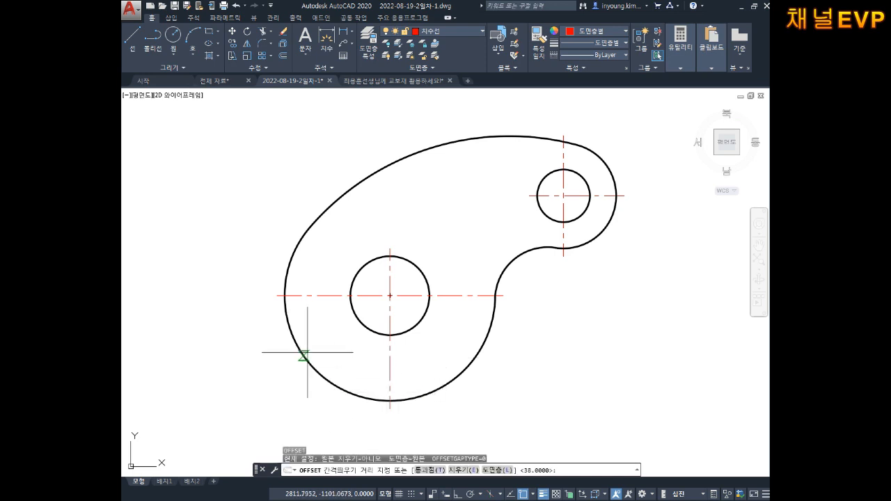
pyautogui.press('Escape')
pyautogui.press('Escape')
pyautogui.press('Escape')
# - Add radius dimensions outside the outline to the outer arc around the large hole and to the long upper arc
pyautogui.write('a')
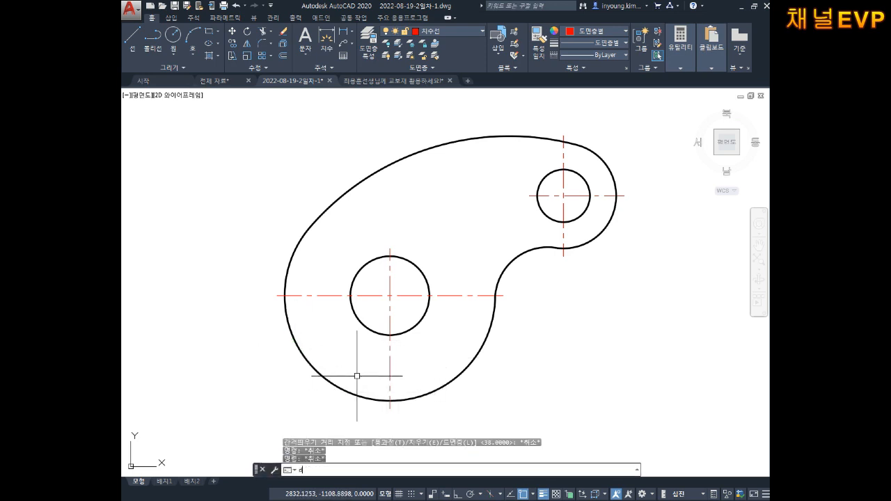
pyautogui.write('ra')
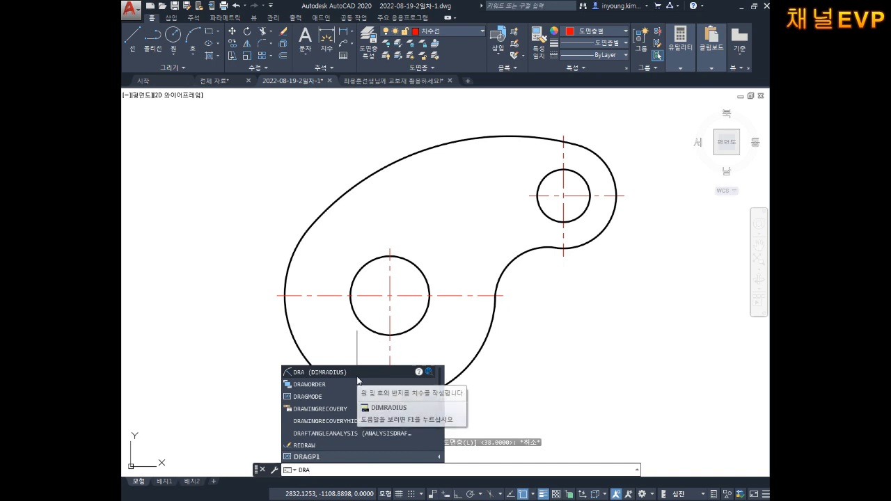
pyautogui.press('Return')
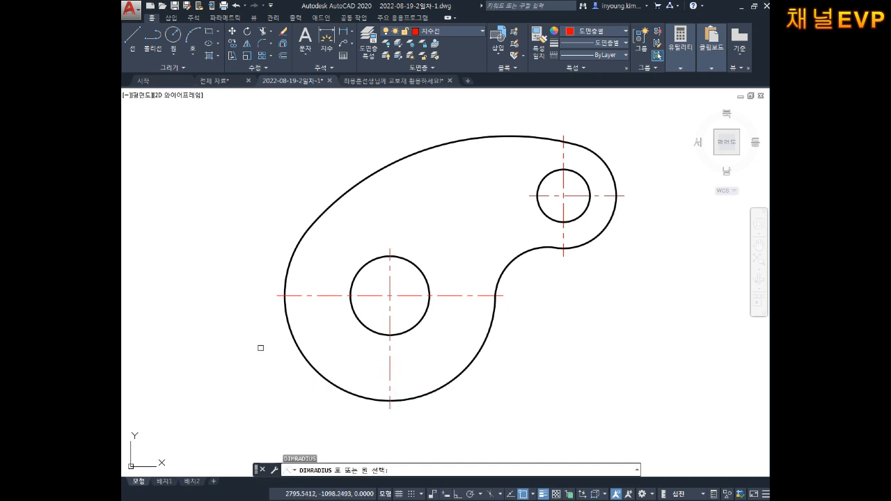
pyautogui.click(295, 344)
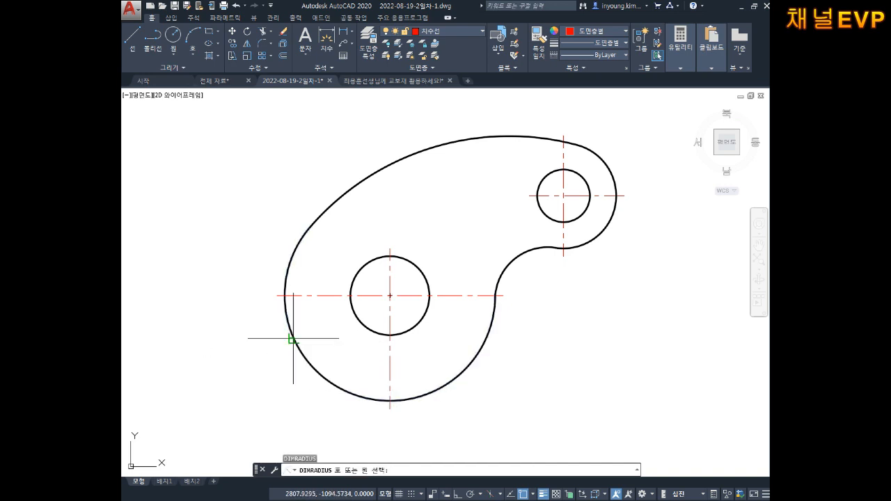
pyautogui.click(258, 348)
pyautogui.press('Return')
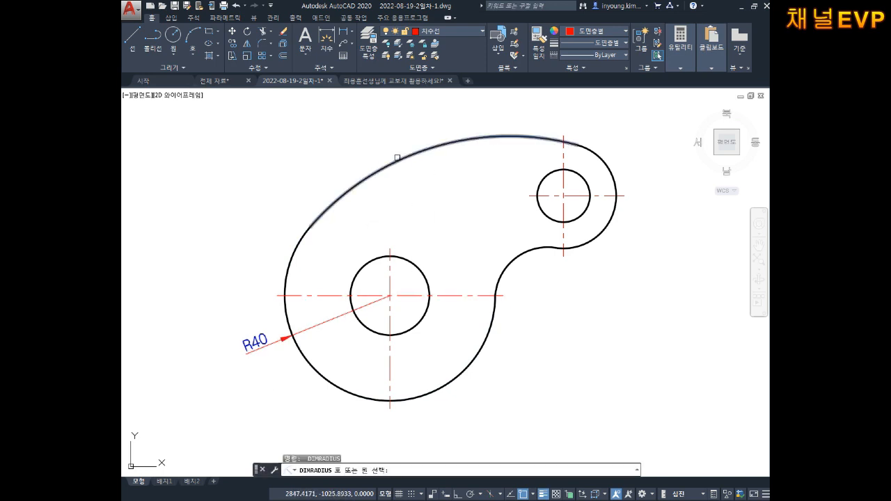
pyautogui.click(392, 157)
pyautogui.click(388, 138)
# - Add radius dimensions to the concave arc between the two lobes and to the outer arc around the small hole
pyautogui.press('Return')
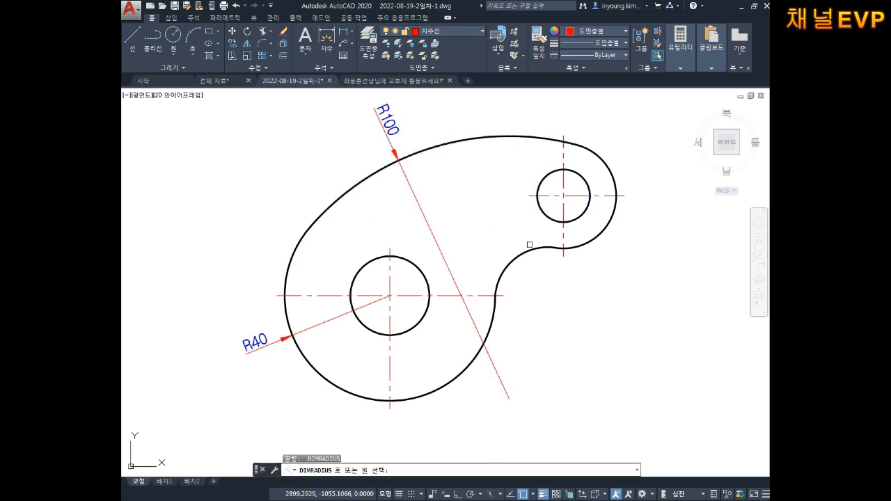
pyautogui.click(519, 255)
pyautogui.click(488, 222)
pyautogui.press('Return')
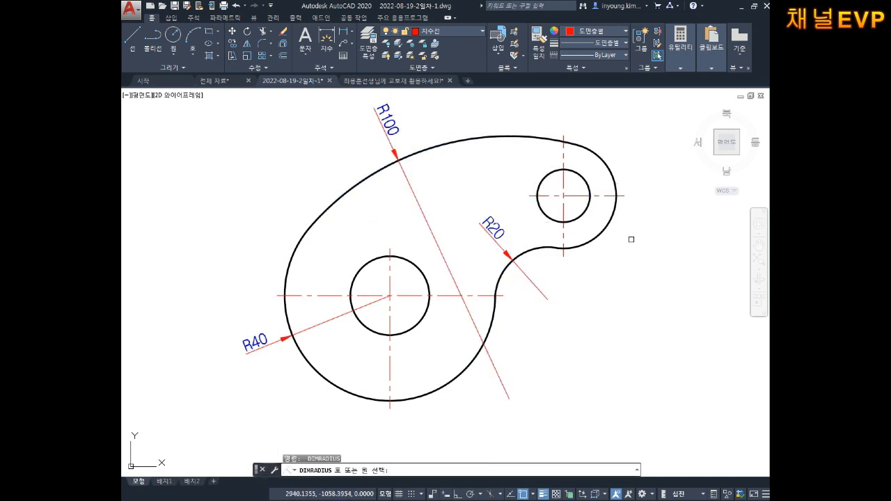
pyautogui.click(615, 166)
pyautogui.click(658, 144)
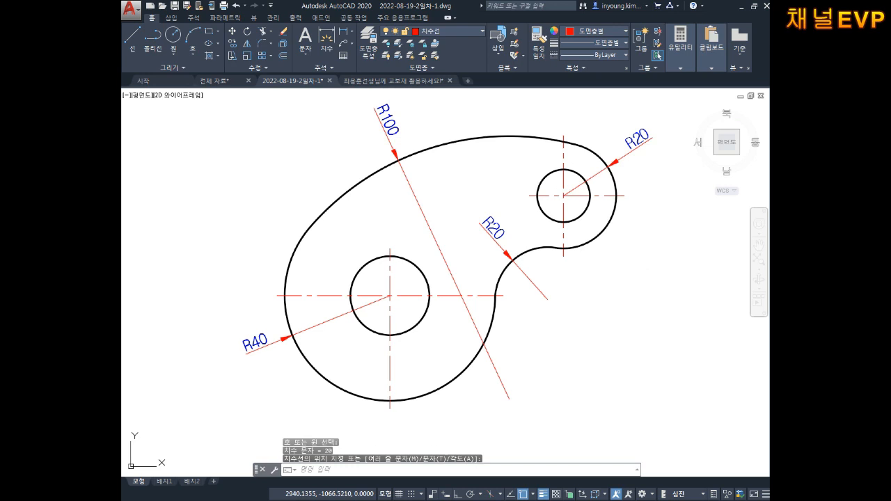
pyautogui.press('Escape')
pyautogui.press('Escape')
pyautogui.press('Escape')
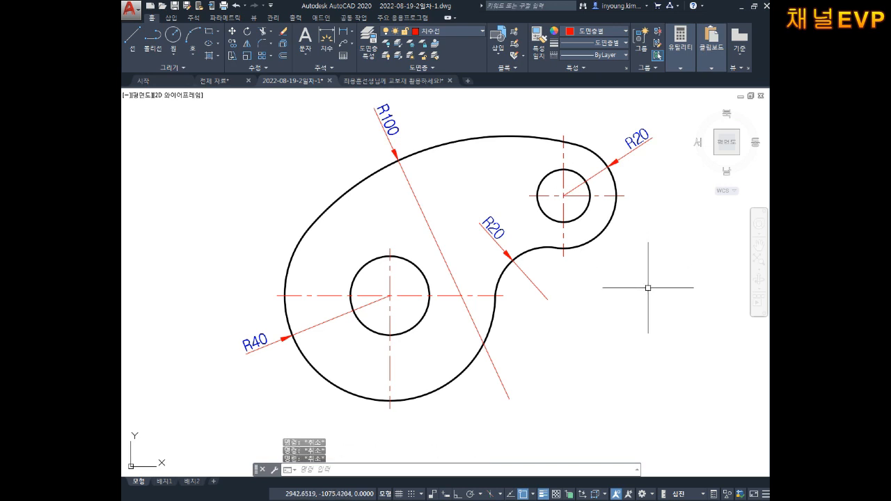
# - Add diameter dimensions to the large and small holes, placing each text above and left of its hole
pyautogui.write('ddi')
pyautogui.press('Return')
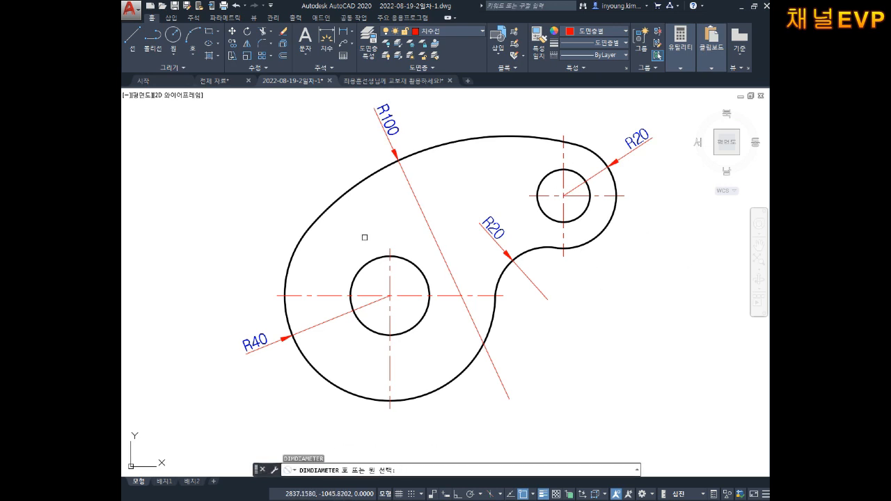
pyautogui.click(352, 271)
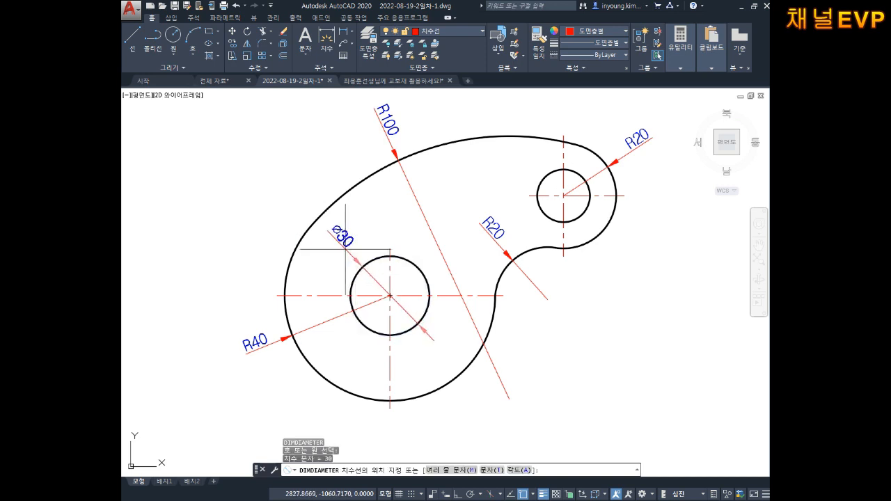
pyautogui.click(344, 244)
pyautogui.press('space')
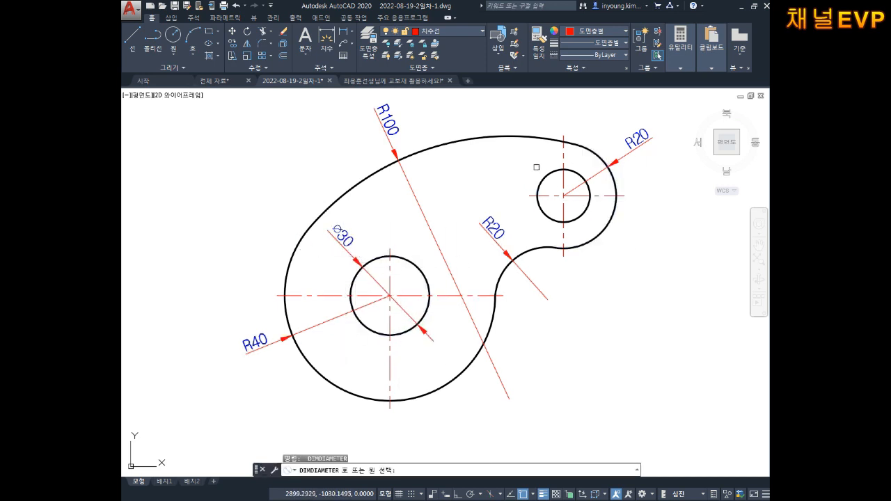
pyautogui.click(550, 178)
pyautogui.click(512, 146)
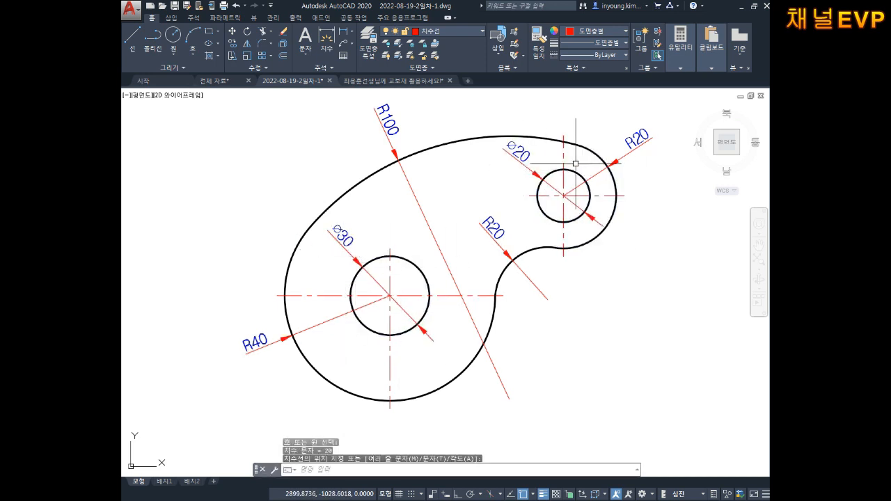
# - Add a horizontal linear dimension from the large hole's centre to the small hole's centre, placed below the part
pyautogui.press('Escape')
pyautogui.press('Escape')
pyautogui.press('Escape')
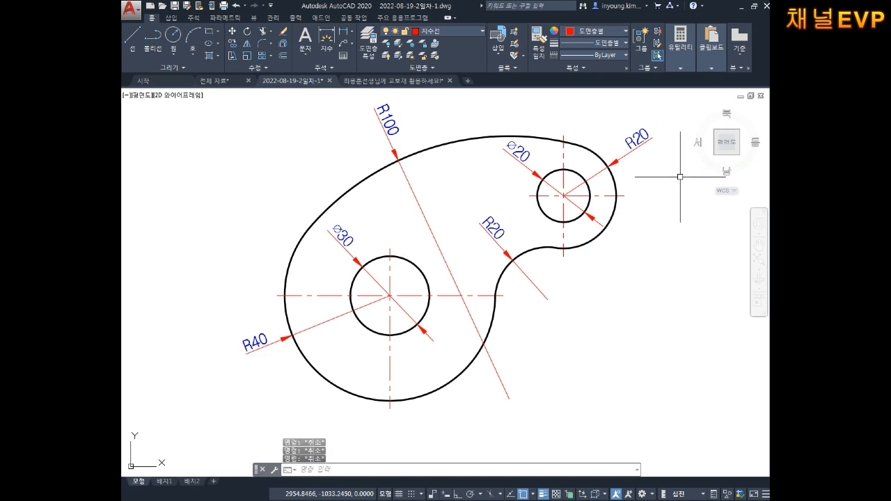
pyautogui.write('dli')
pyautogui.press('space')
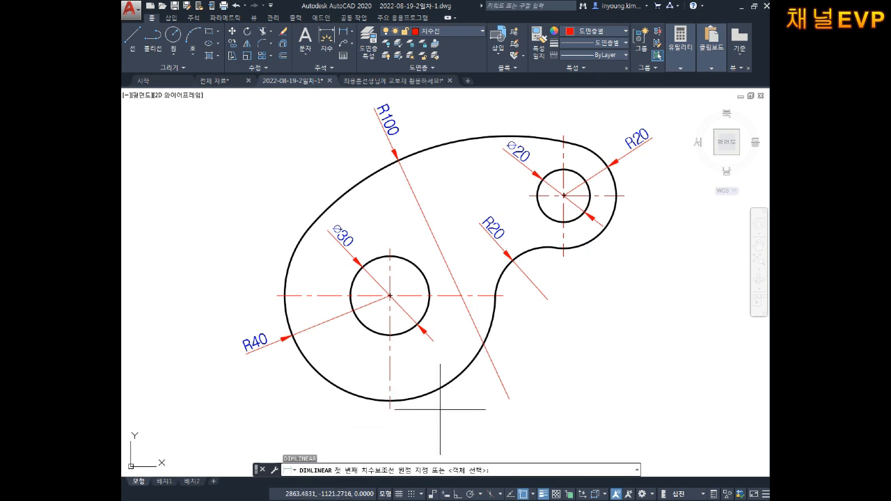
pyautogui.moveTo(461, 356); pyautogui.dragTo(453, 317, button='middle')
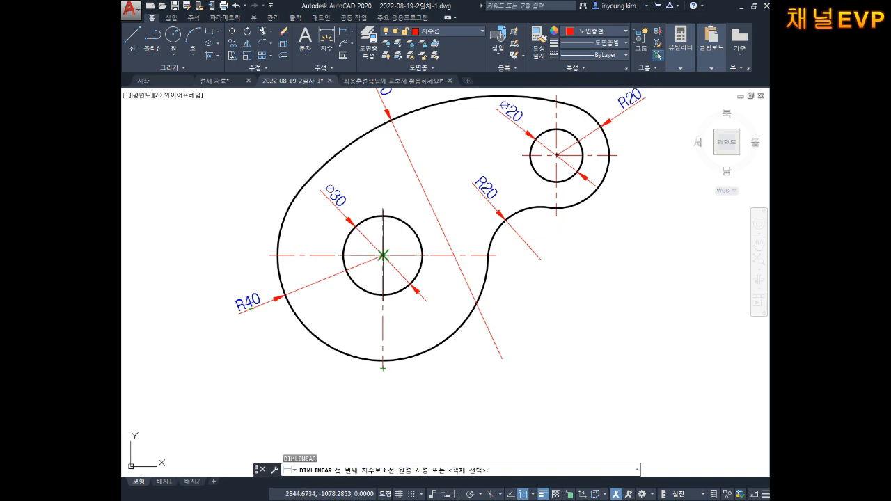
pyautogui.click(383, 256)
pyautogui.click(557, 154)
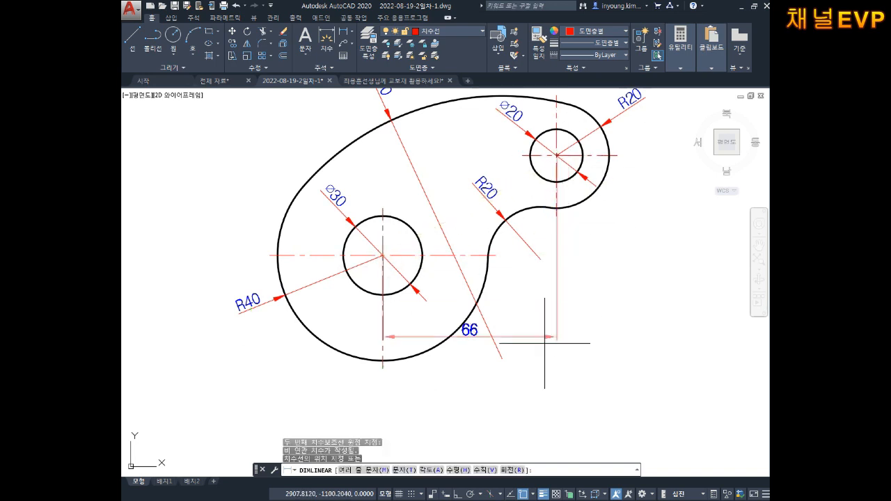
pyautogui.click(527, 408)
# - Delete the horizontal dimension measured from the hole centres
pyautogui.scroll(4, 387, 321)
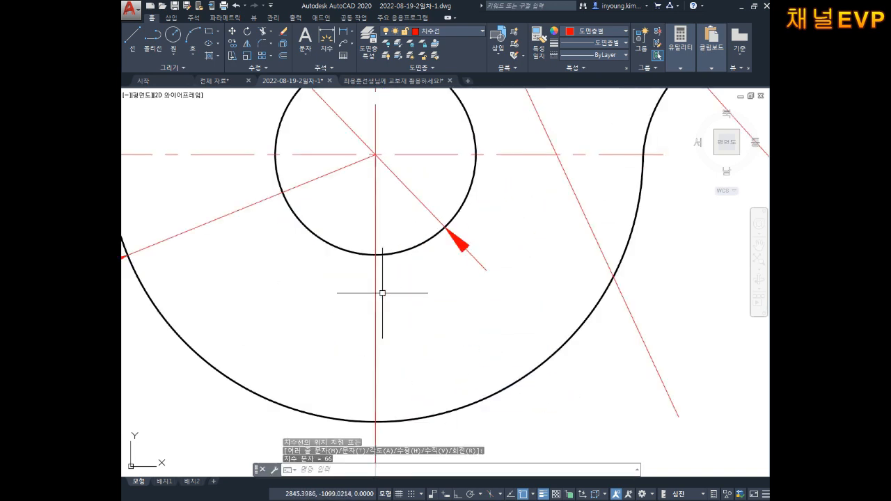
pyautogui.scroll(-3, 378, 283)
pyautogui.scroll(3, 514, 378)
pyautogui.press('Escape')
pyautogui.press('Escape')
pyautogui.click(532, 388)
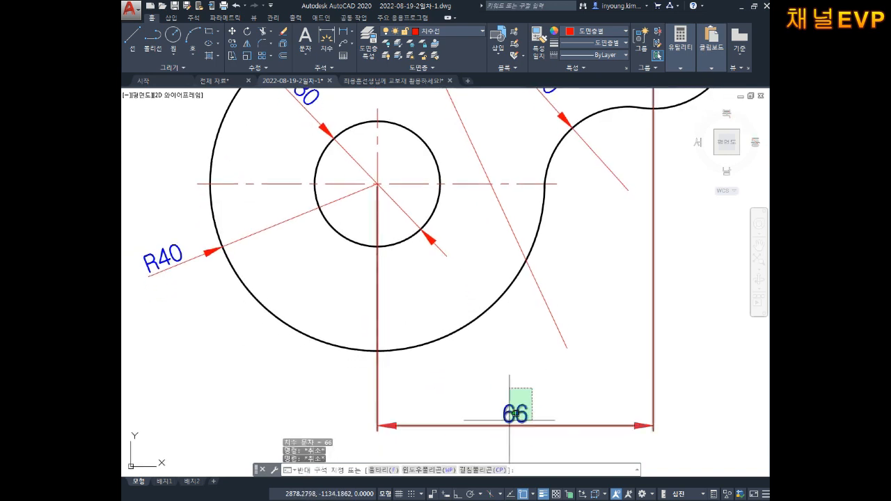
pyautogui.click(514, 415)
pyautogui.press('Delete')
pyautogui.scroll(-2, 501, 334)
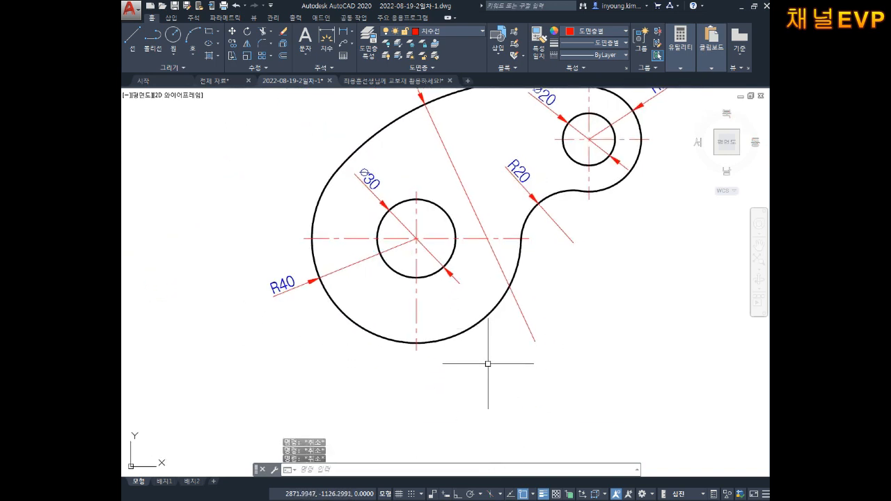
# - Add a horizontal linear dimension between the lower ends of the two holes' vertical centre lines, placed below the part
pyautogui.write('d')
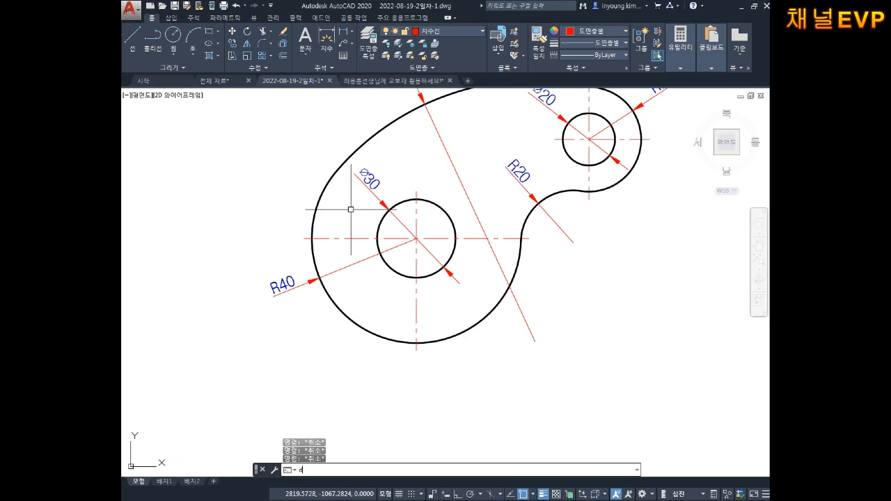
pyautogui.write('li')
pyautogui.press('Return')
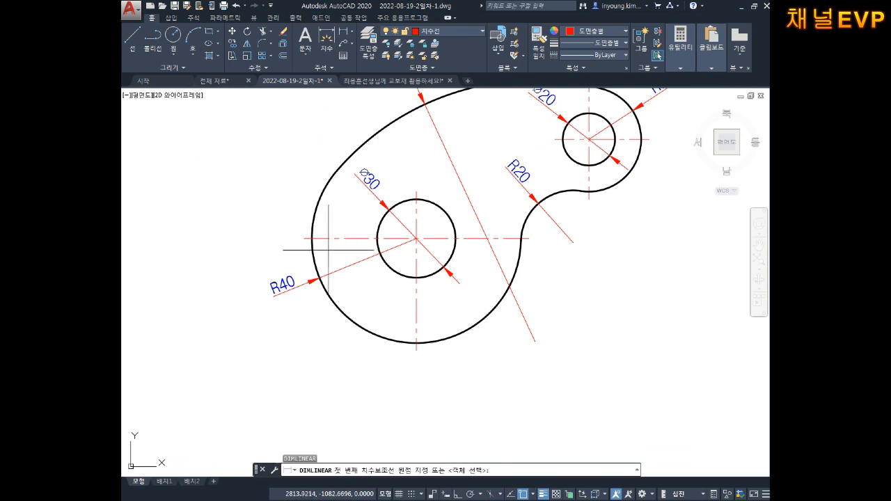
pyautogui.click(416, 350)
pyautogui.click(590, 192)
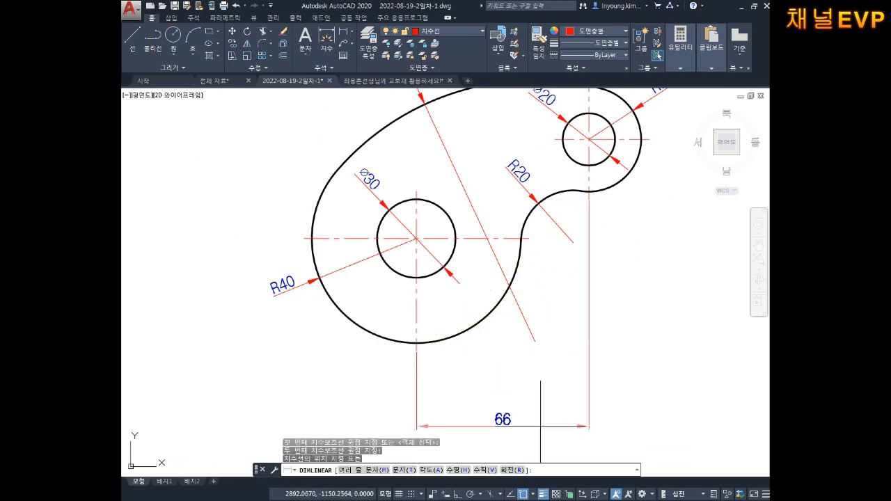
pyautogui.click(540, 427)
pyautogui.moveTo(563, 312); pyautogui.dragTo(584, 329, button='middle')
# - Add a vertical linear dimension between the right ends of the two holes' horizontal centre lines, placed right of the part
pyautogui.press('Return')
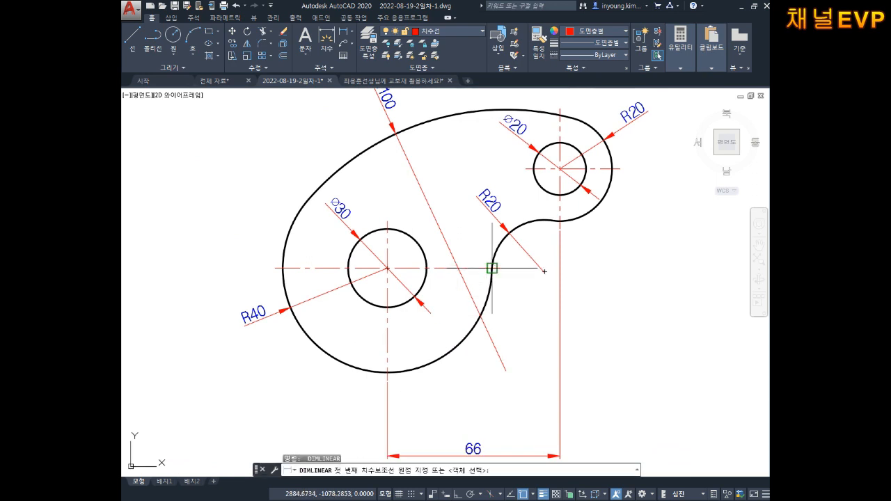
pyautogui.moveTo(500, 268); pyautogui.dragTo(446, 317, button='middle')
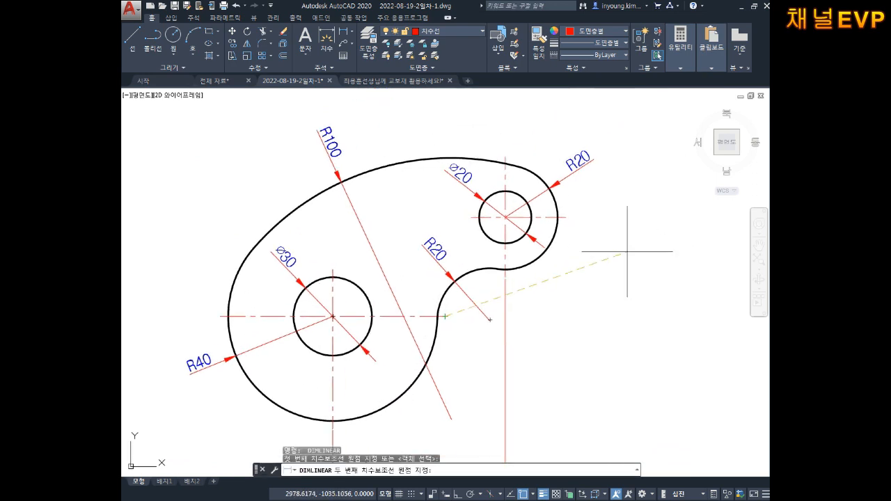
pyautogui.click(557, 218)
pyautogui.click(438, 316)
pyautogui.click(668, 278)
pyautogui.press('Escape')
pyautogui.scroll(-2, 656, 302)
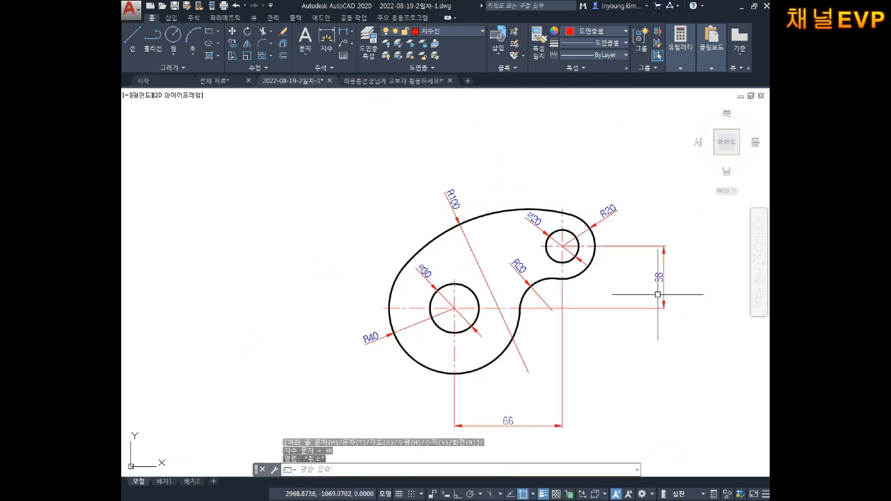
# - Save the drawing with the finished dimensions
pyautogui.moveTo(644, 315); pyautogui.dragTo(621, 287, button='middle')
pyautogui.press('Escape')
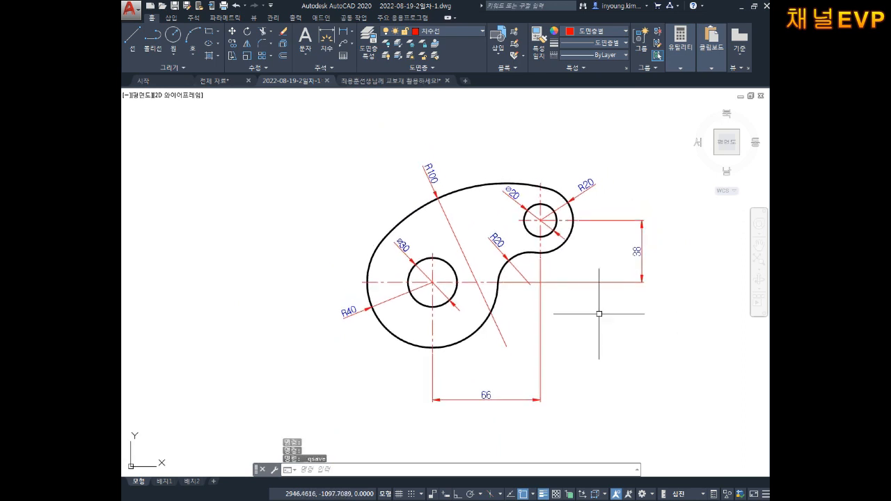
pyautogui.scroll(-6, 600, 292)
pyautogui.moveTo(600, 278); pyautogui.dragTo(601, 309, button='middle')
pyautogui.scroll(4, 342, 118)
pyautogui.hotkey('ctrl', 's')
# - Copy the circled 3-4 label from beside the rectangle of circles to above and left of the dimensioned part
pyautogui.scroll(6, 446, 209)
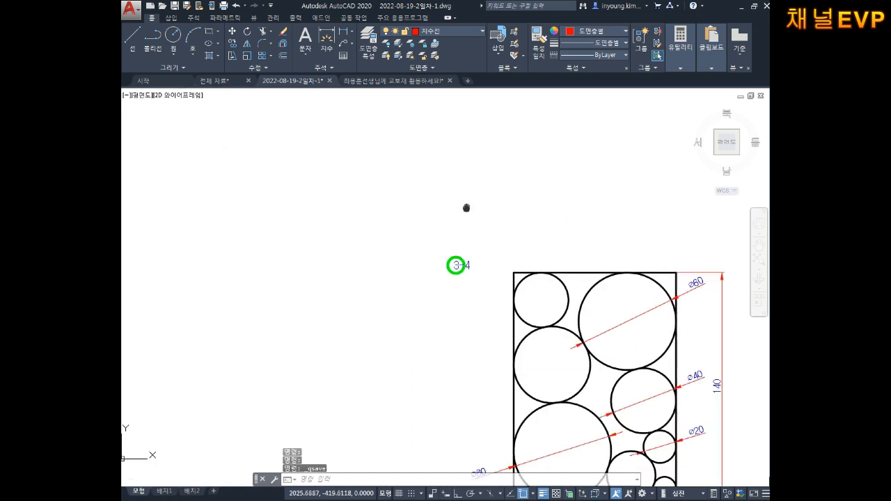
pyautogui.write('co')
pyautogui.press('Return')
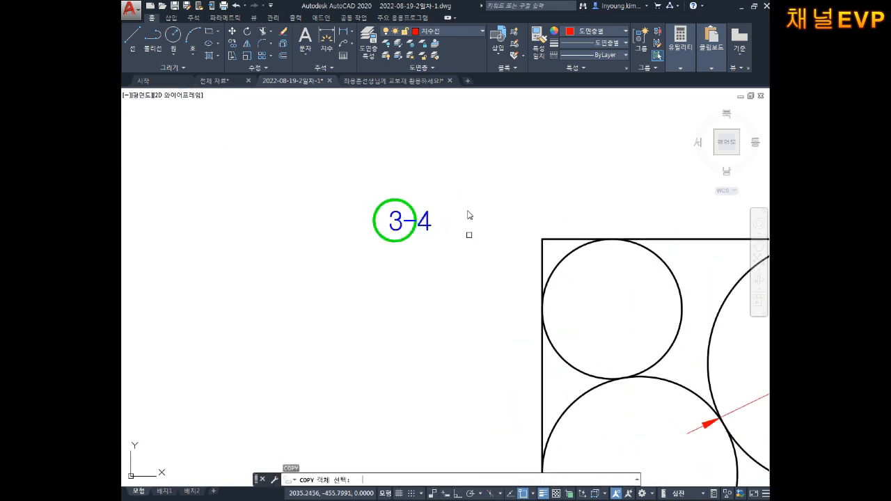
pyautogui.click(416, 220)
pyautogui.press('Return')
pyautogui.click(374, 220)
pyautogui.scroll(-7, 448, 287)
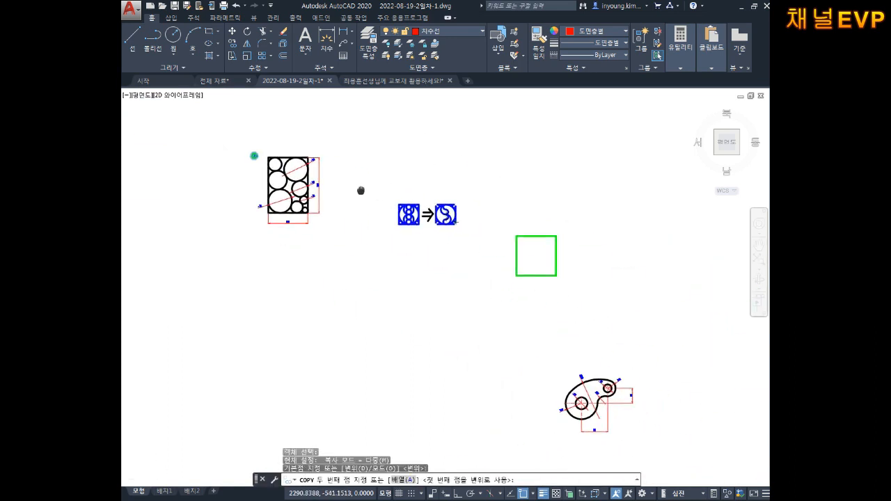
pyautogui.scroll(6, 453, 248)
pyautogui.scroll(5, 453, 248)
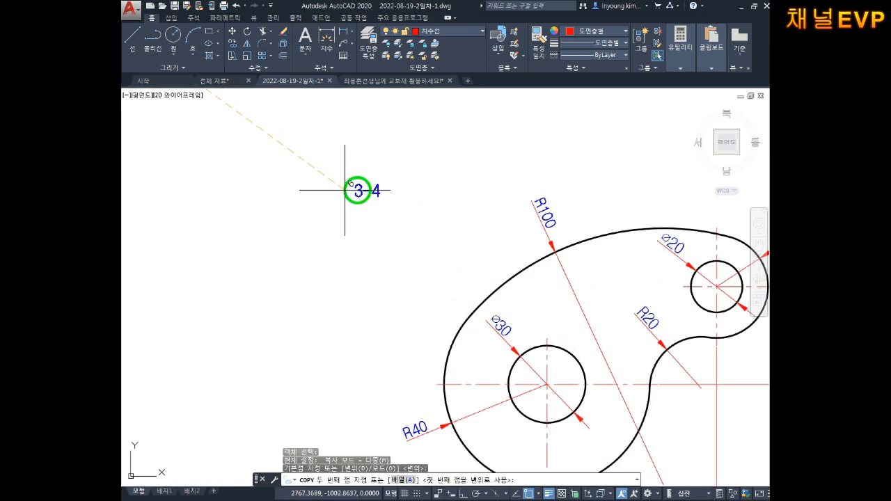
pyautogui.click(356, 196)
pyautogui.press('Escape')
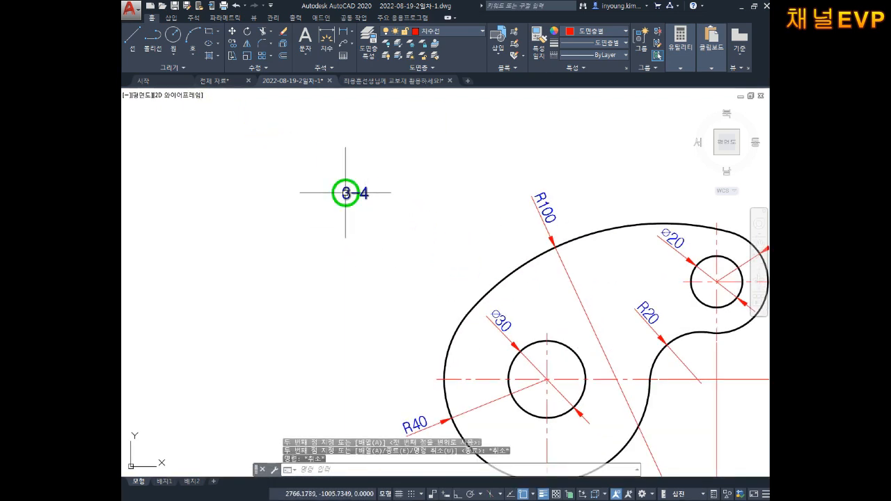
# - Change the copied label's text to 4-1
pyautogui.doubleClick(350, 193)
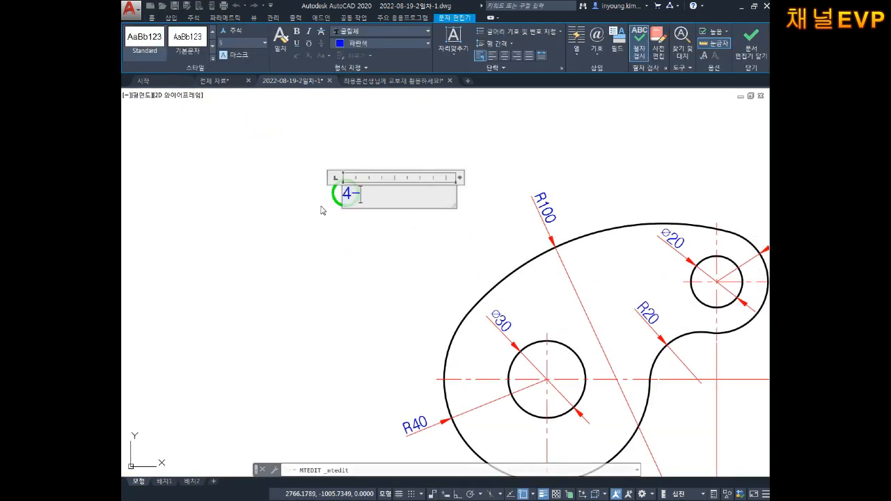
pyautogui.press('Escape')
pyautogui.scroll(-4, 300, 199)
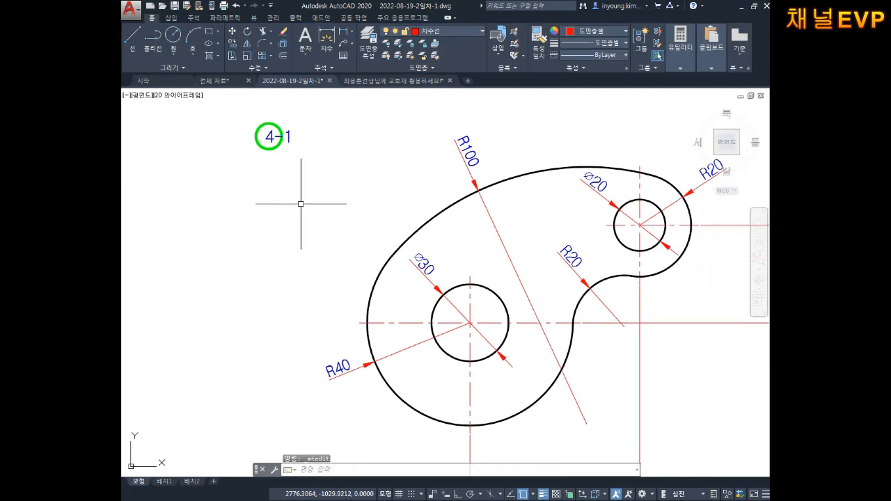
pyautogui.press('Escape')
pyautogui.press('Escape')
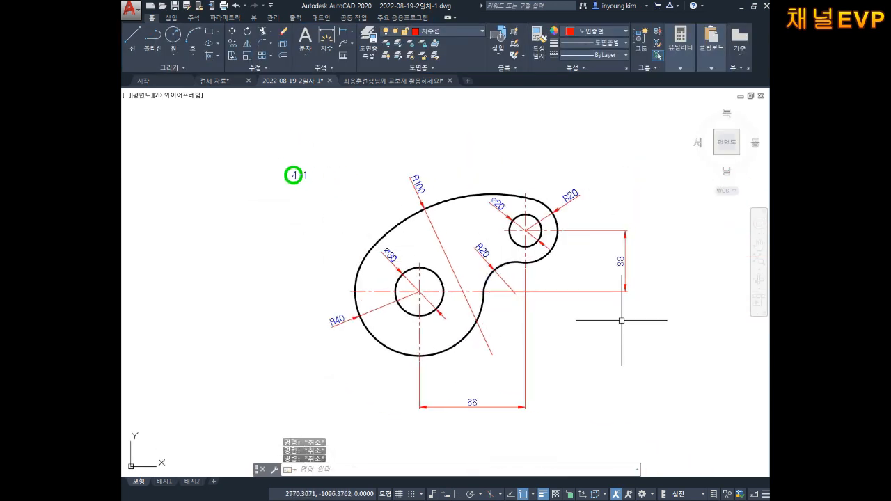